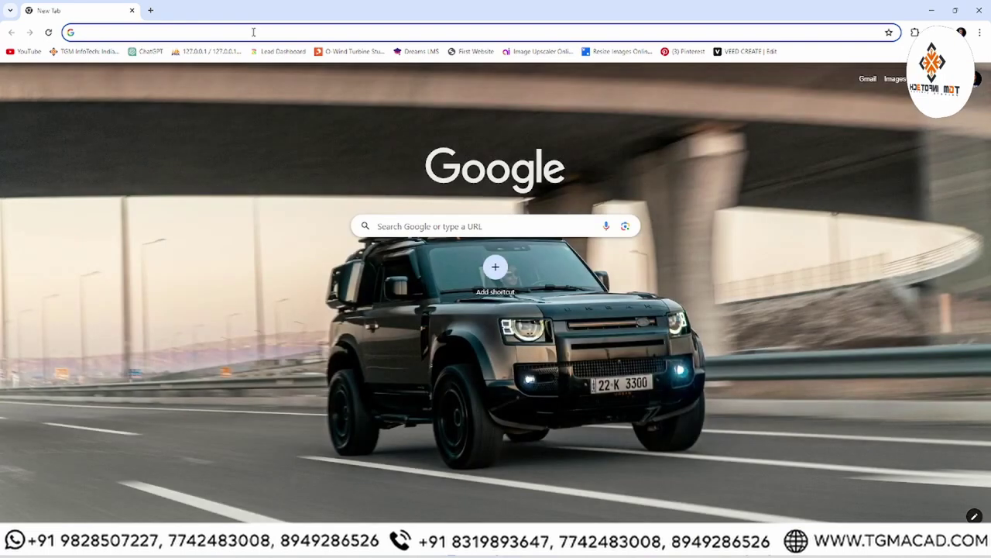
- Search Google Images for 'coffee png' and open the splashing cup's PNGEgg source page
{"action": "left_click", "coordinate": [254, 31]}
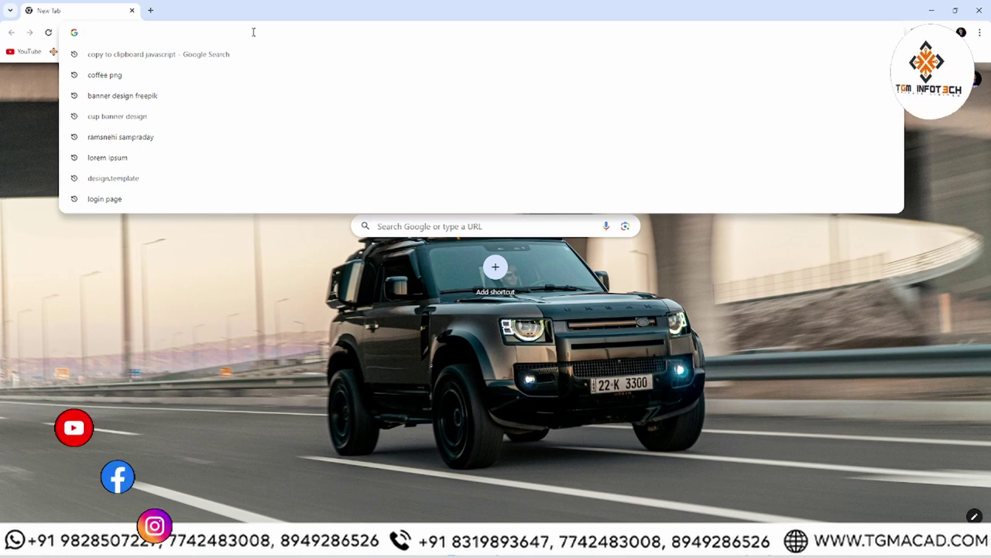
{"action": "type", "text": "coff"}
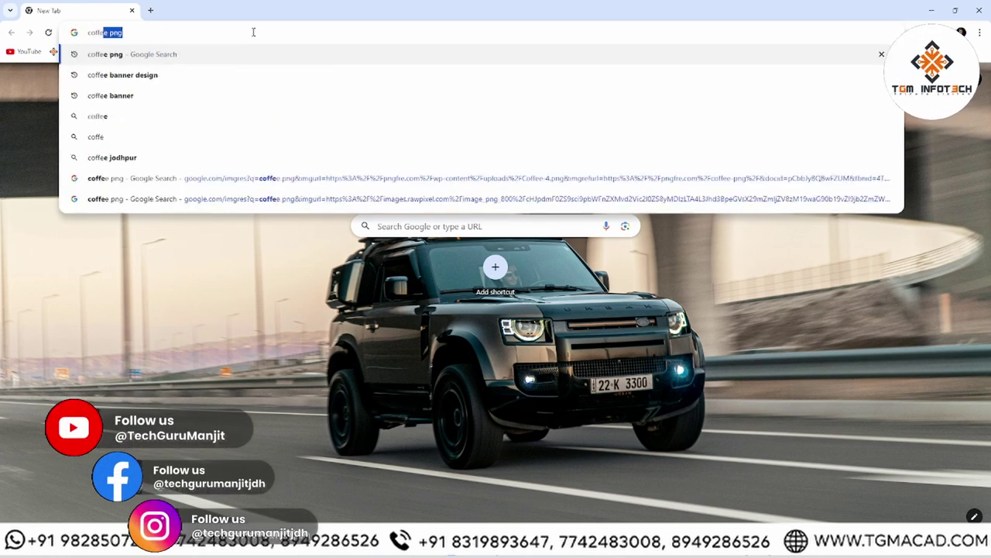
{"action": "type", "text": "ee "}
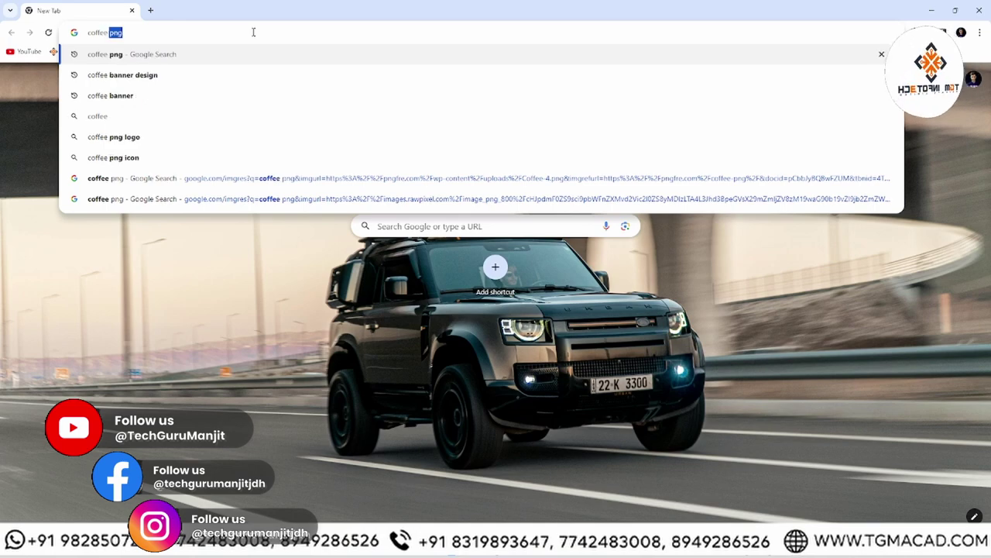
{"action": "type", "text": "png"}
{"action": "key", "text": "Return"}
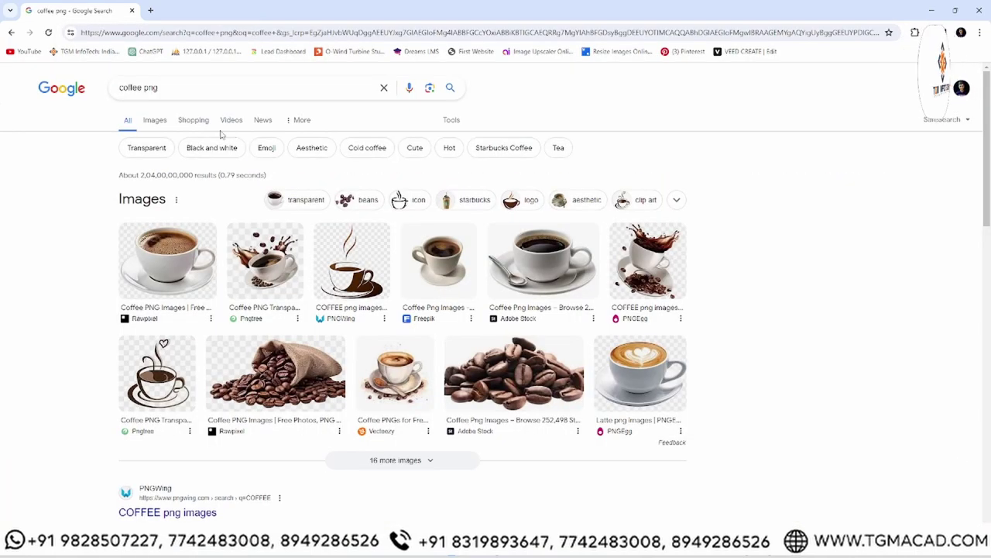
{"action": "left_click", "coordinate": [155, 120]}
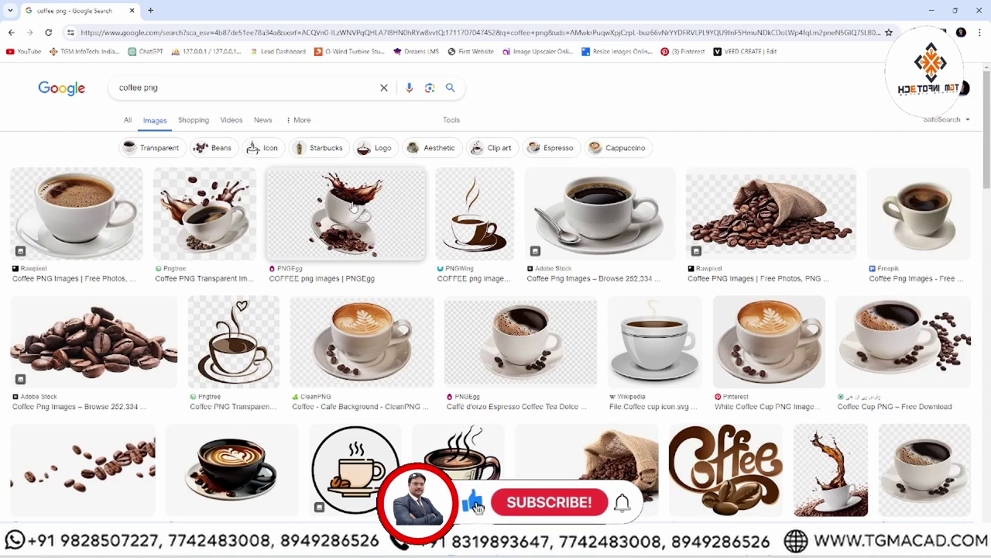
{"action": "left_click", "coordinate": [352, 208]}
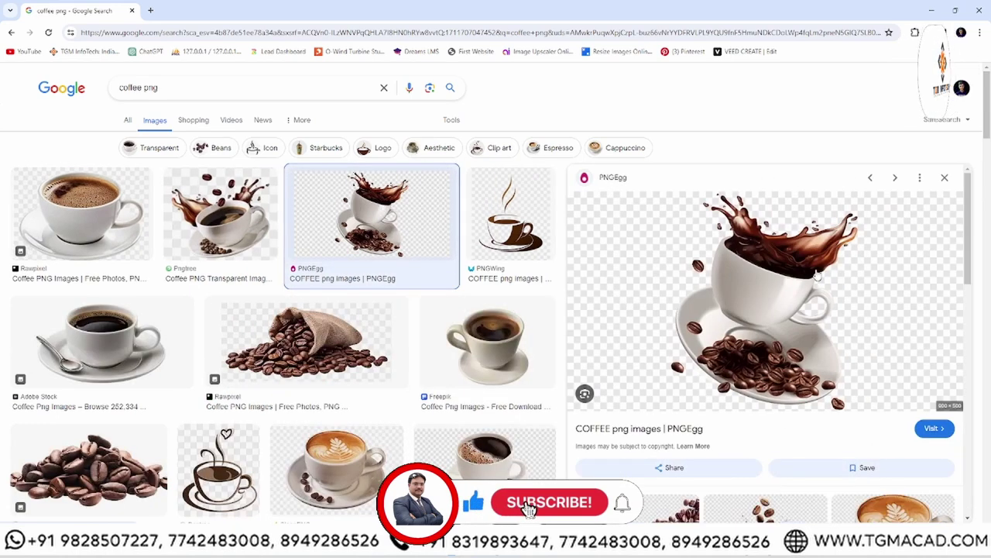
{"action": "left_click", "coordinate": [795, 269]}
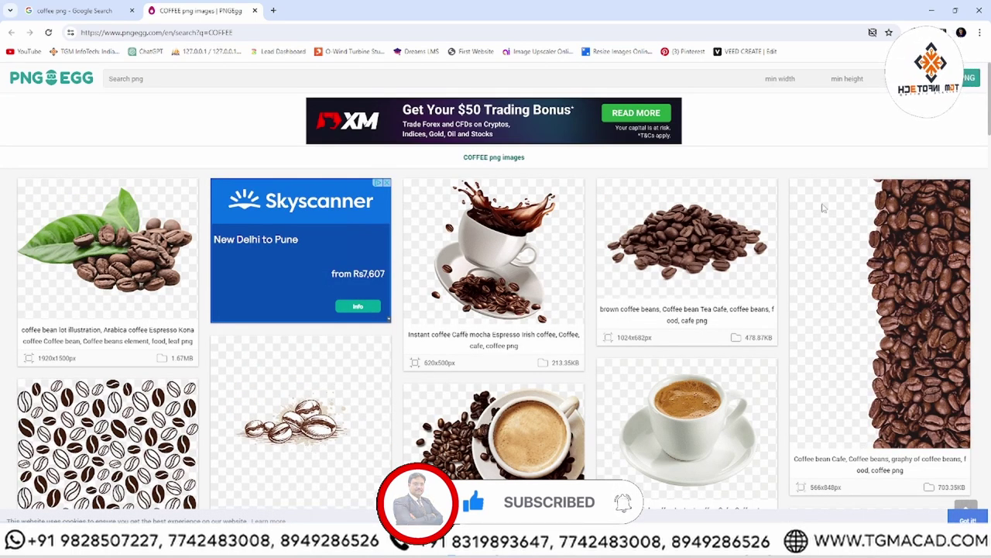
- Scroll through the PNGEgg coffee results and open the cappuccino-with-beans image
{"action": "scroll", "coordinate": [523, 316], "scroll_direction": "down", "scroll_amount": 2}
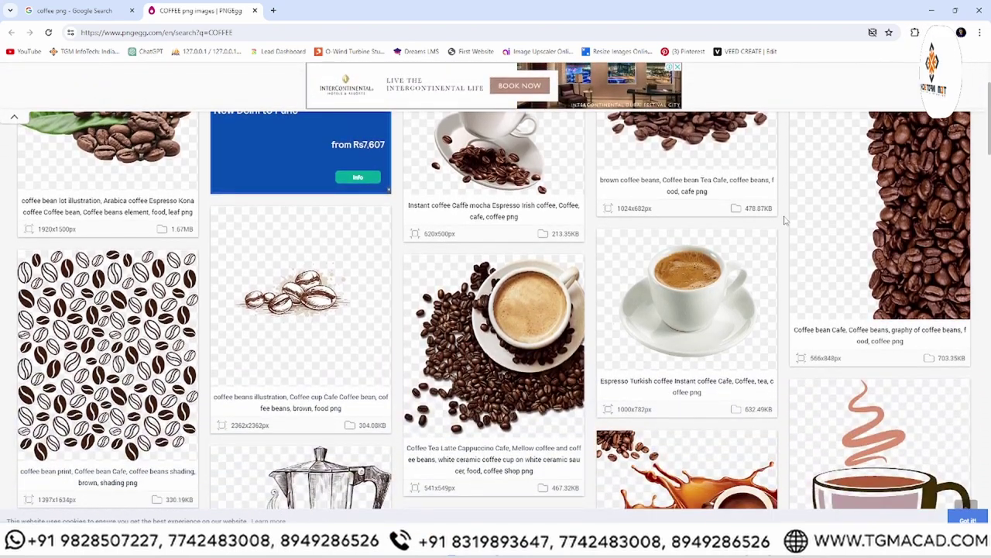
{"action": "scroll", "coordinate": [784, 224], "scroll_direction": "down", "scroll_amount": 3}
{"action": "scroll", "coordinate": [780, 234], "scroll_direction": "down", "scroll_amount": 2}
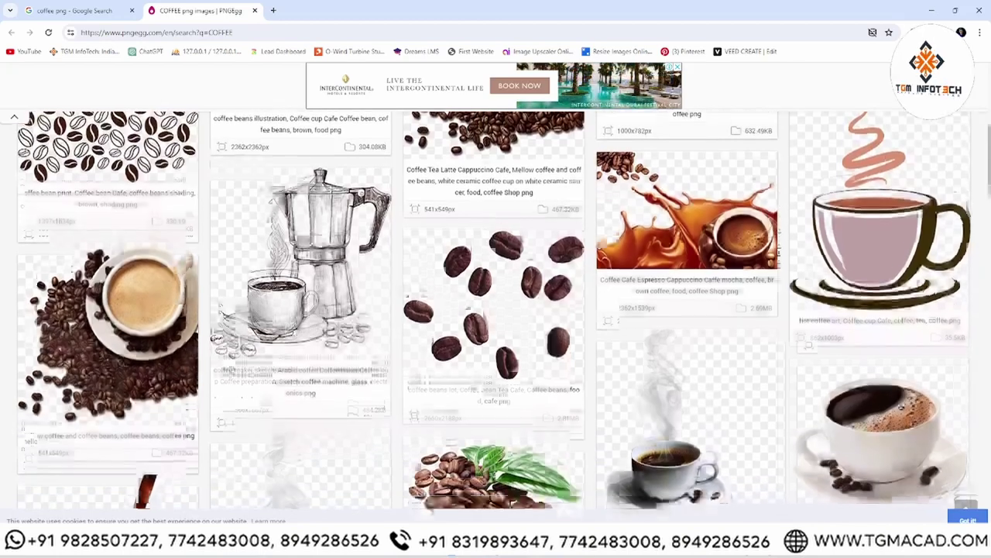
{"action": "scroll", "coordinate": [776, 255], "scroll_direction": "down", "scroll_amount": 1}
{"action": "scroll", "coordinate": [776, 255], "scroll_direction": "down", "scroll_amount": 1}
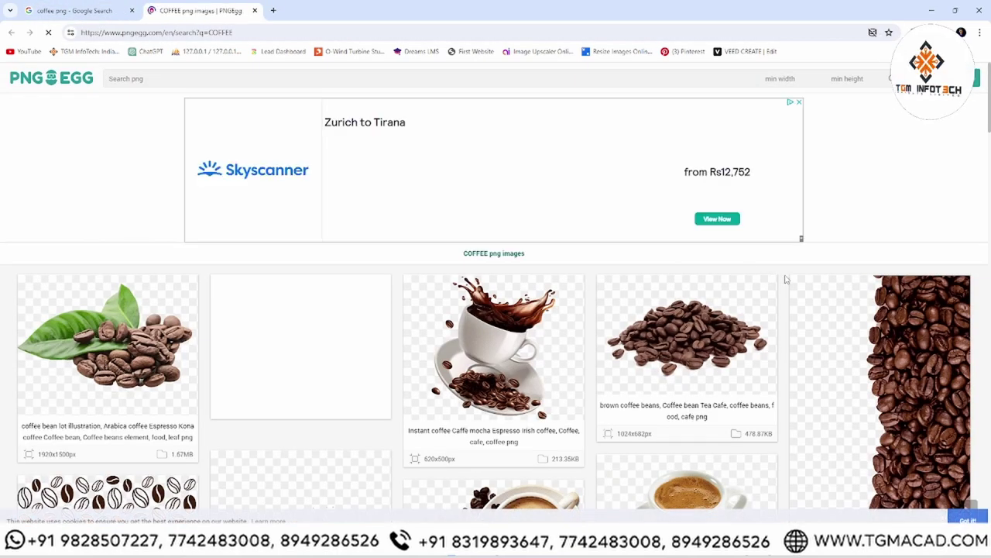
{"action": "scroll", "coordinate": [780, 295], "scroll_direction": "down", "scroll_amount": 2}
{"action": "scroll", "coordinate": [780, 294], "scroll_direction": "down", "scroll_amount": 2}
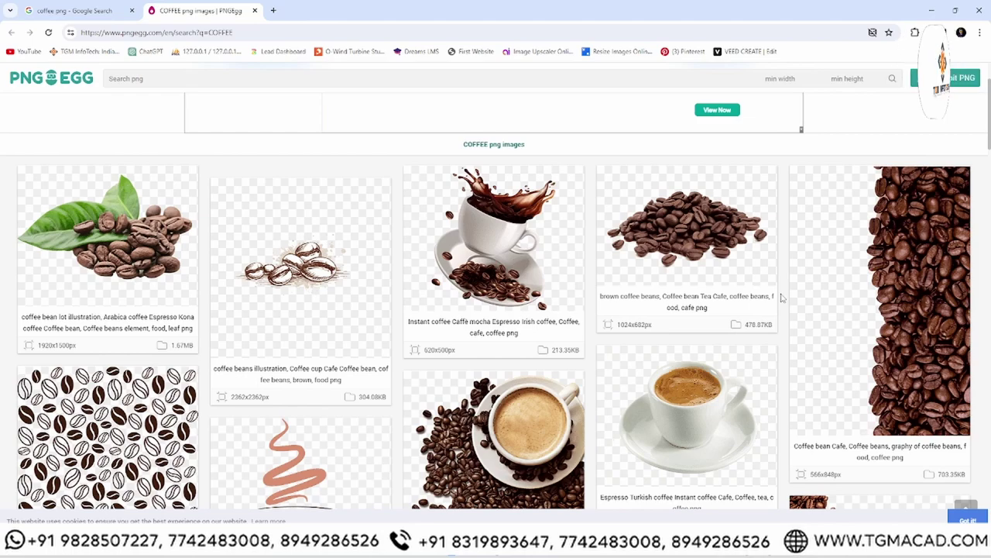
{"action": "scroll", "coordinate": [780, 295], "scroll_direction": "down", "scroll_amount": 1}
{"action": "scroll", "coordinate": [780, 295], "scroll_direction": "down", "scroll_amount": 1}
{"action": "scroll", "coordinate": [780, 302], "scroll_direction": "down", "scroll_amount": 1}
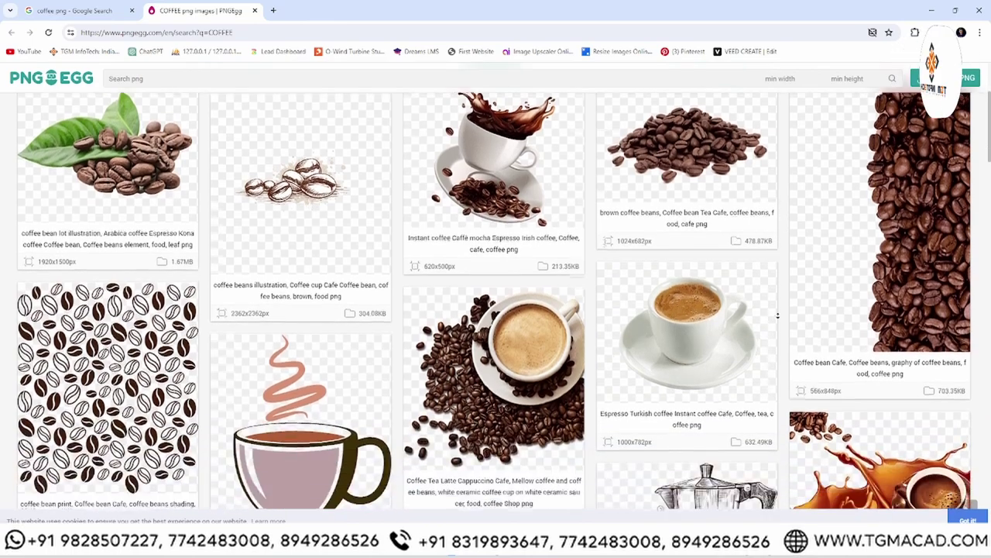
{"action": "scroll", "coordinate": [778, 310], "scroll_direction": "down", "scroll_amount": 1}
{"action": "scroll", "coordinate": [778, 315], "scroll_direction": "down", "scroll_amount": 1}
{"action": "scroll", "coordinate": [778, 316], "scroll_direction": "down", "scroll_amount": 1}
{"action": "scroll", "coordinate": [777, 317], "scroll_direction": "down", "scroll_amount": 1}
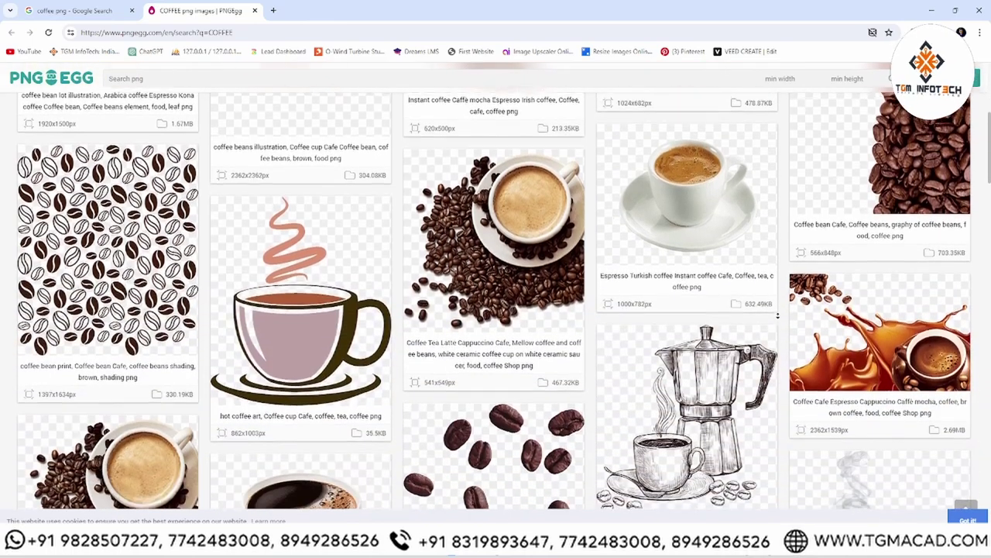
{"action": "scroll", "coordinate": [778, 317], "scroll_direction": "down", "scroll_amount": 1}
{"action": "scroll", "coordinate": [777, 317], "scroll_direction": "down", "scroll_amount": 1}
{"action": "scroll", "coordinate": [778, 298], "scroll_direction": "down", "scroll_amount": 1}
{"action": "scroll", "coordinate": [778, 279], "scroll_direction": "down", "scroll_amount": 1}
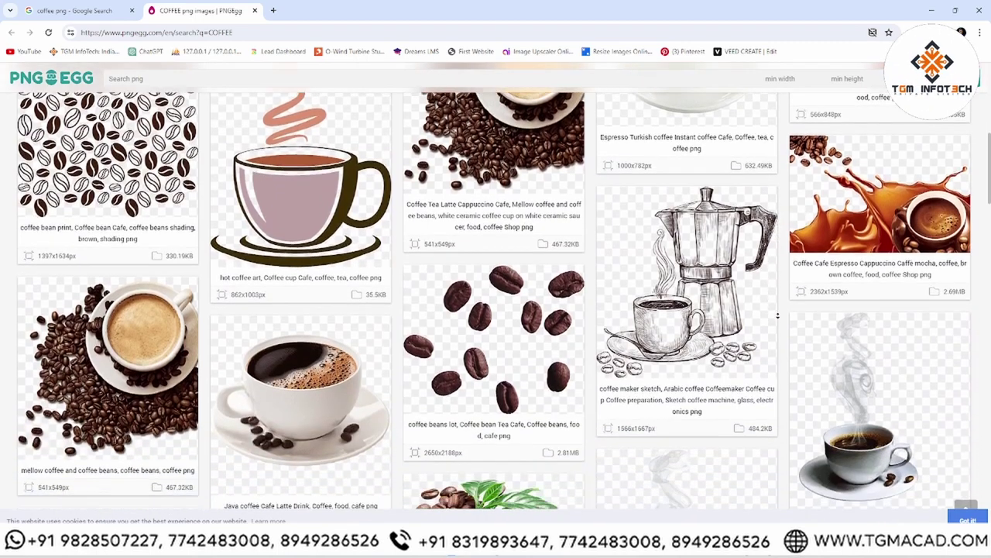
{"action": "scroll", "coordinate": [779, 261], "scroll_direction": "up", "scroll_amount": 1}
{"action": "left_click", "coordinate": [488, 159]}
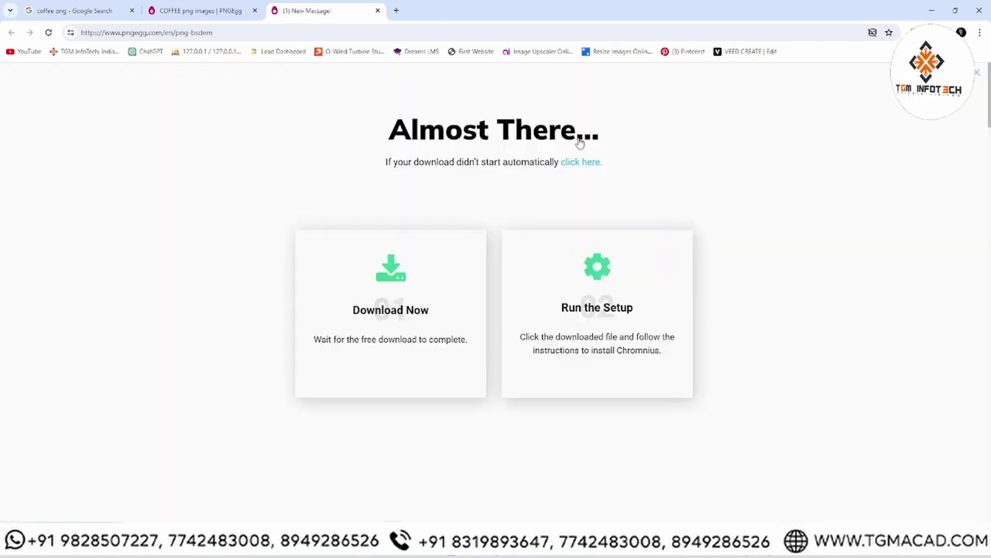
- Dismiss the ad popup and stray tab, then open the 'Coffee Tea Latte Cappuccino Cafe' page
{"action": "left_click", "coordinate": [214, 10]}
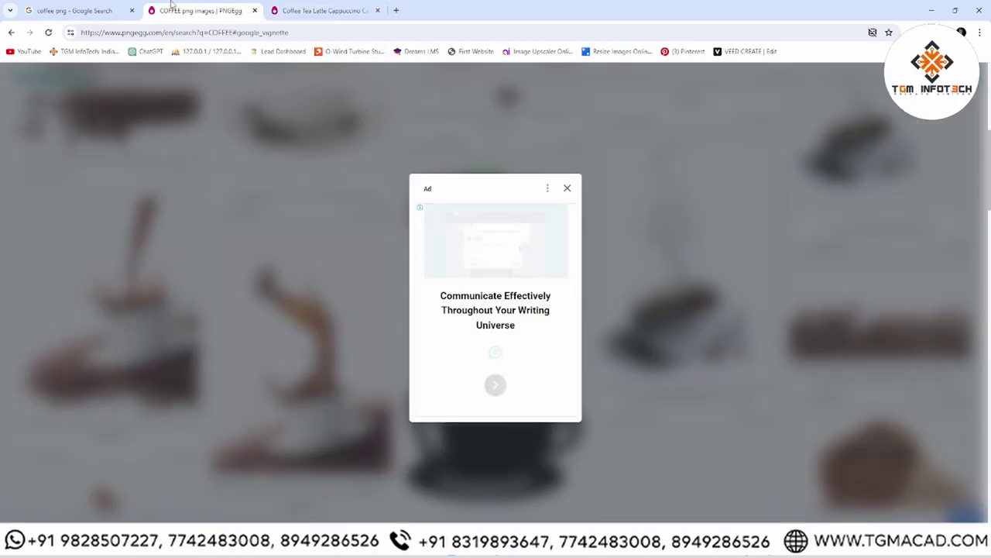
{"action": "left_click", "coordinate": [568, 188]}
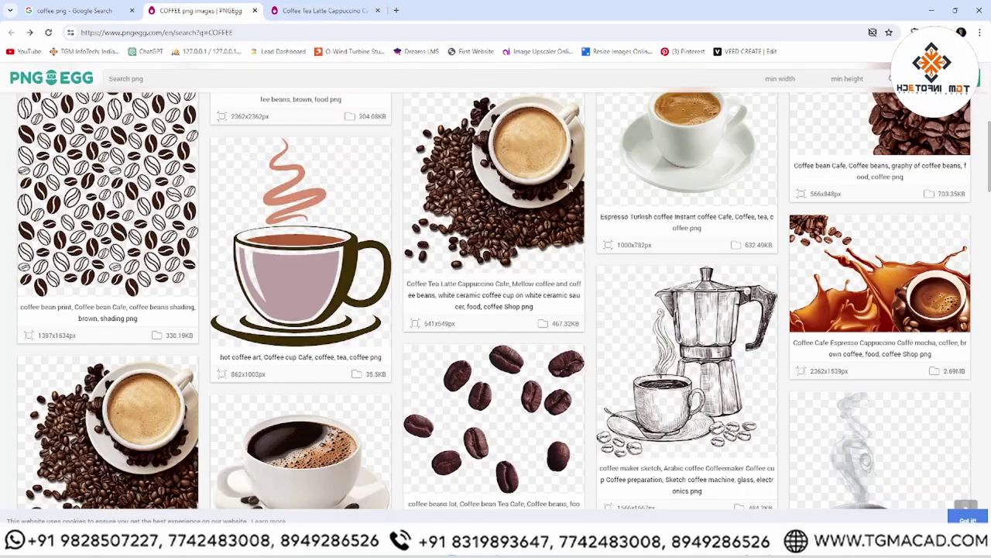
{"action": "left_click", "coordinate": [378, 11]}
{"action": "left_click", "coordinate": [489, 200]}
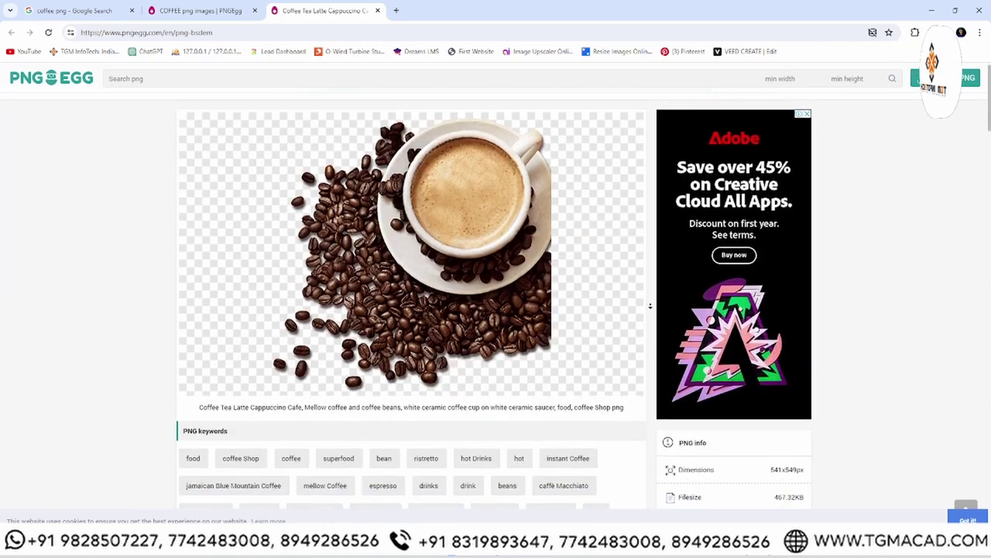
- Download the cappuccino PNG as pngegg (1).png after the captcha and drag it into Photoshop
{"action": "scroll", "coordinate": [643, 302], "scroll_direction": "down", "scroll_amount": 3}
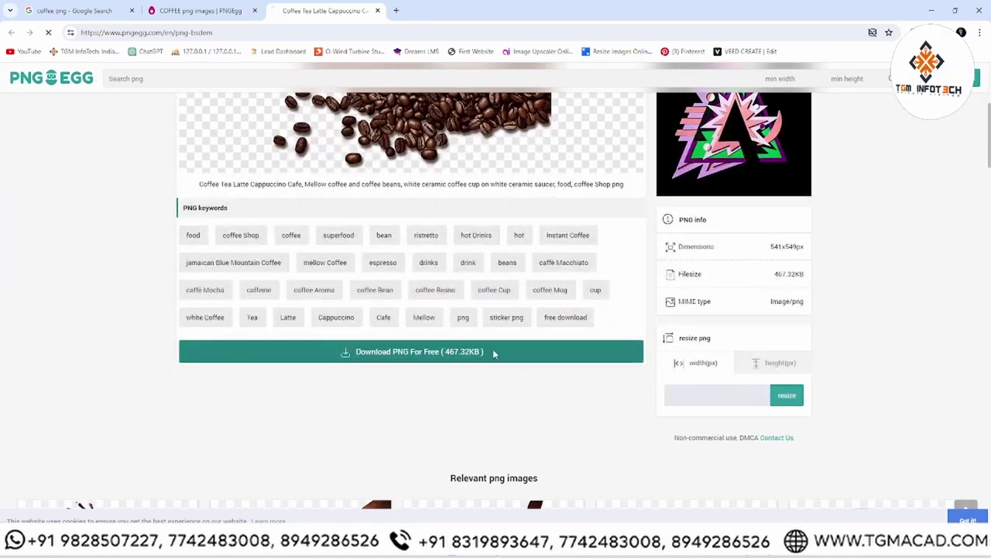
{"action": "left_click", "coordinate": [494, 353]}
{"action": "left_click", "coordinate": [492, 451]}
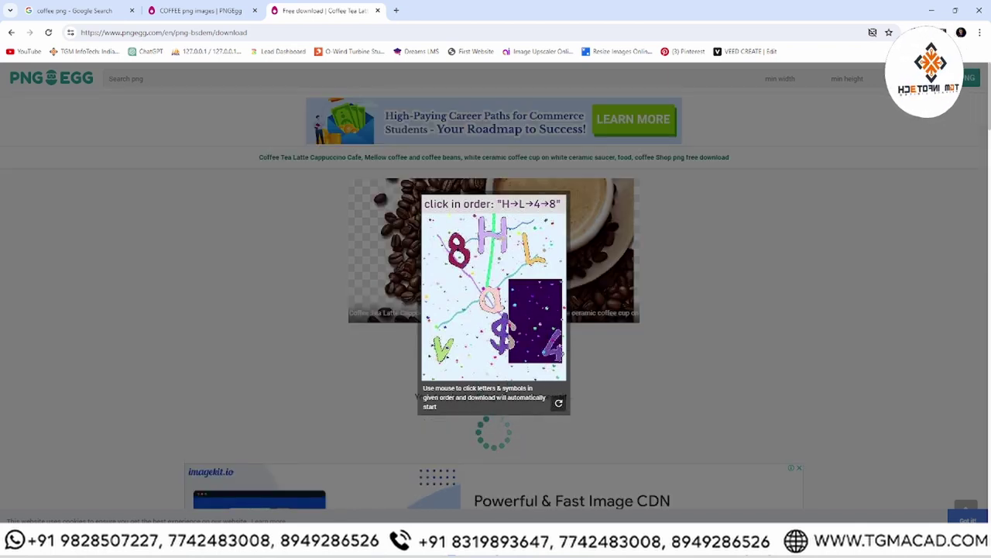
{"action": "left_click", "coordinate": [501, 239]}
{"action": "left_click", "coordinate": [527, 254]}
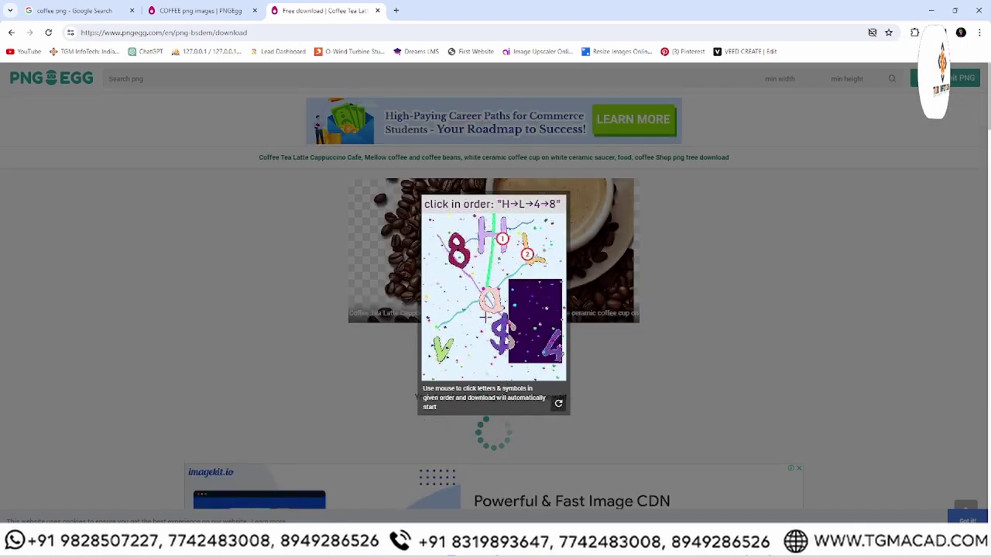
{"action": "left_click", "coordinate": [546, 352]}
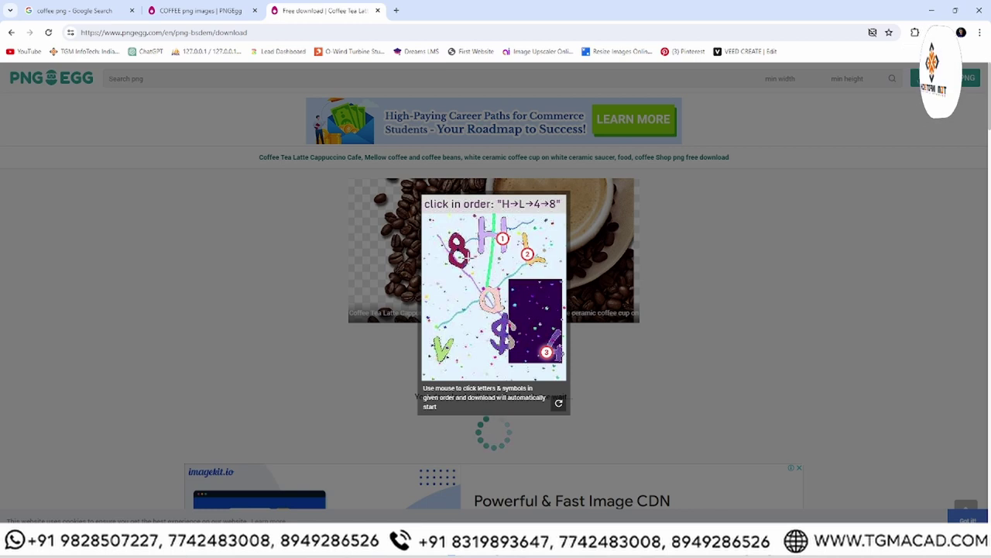
{"action": "left_click", "coordinate": [467, 257]}
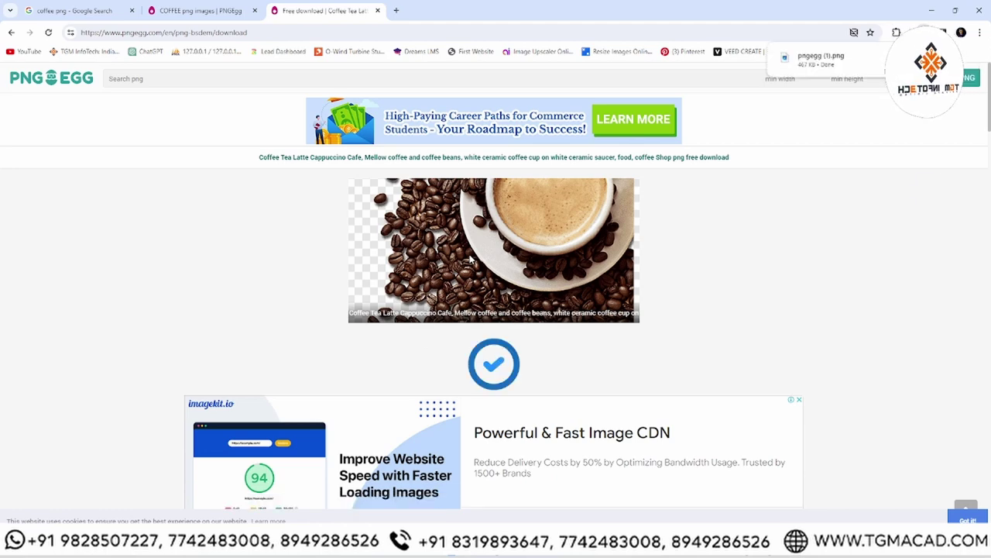
{"action": "left_click", "coordinate": [883, 57]}
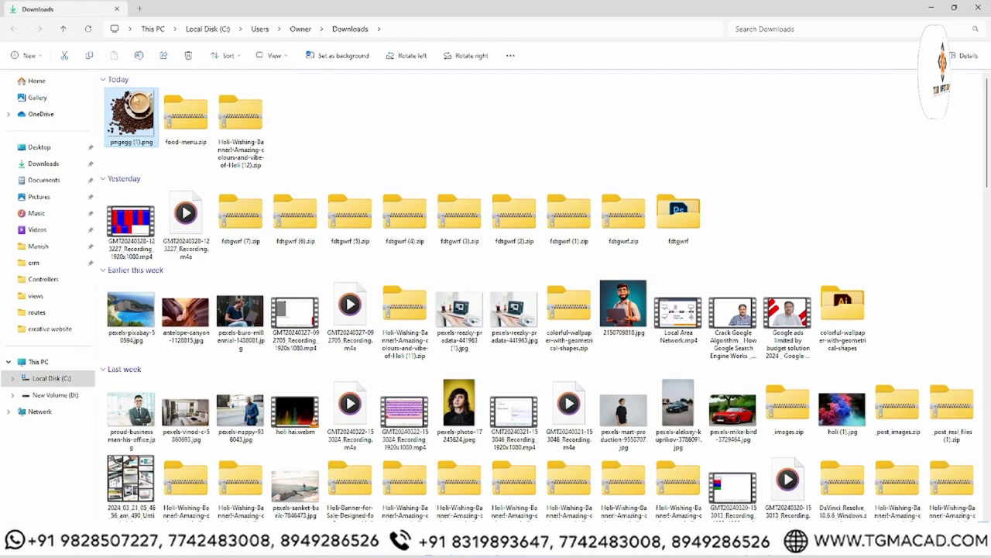
{"action": "mouse_move", "coordinate": [131, 116]}
{"action": "left_mouse_down"}
{"action": "mouse_move", "coordinate": [549, 365]}
{"action": "mouse_move", "coordinate": [522, 309]}
{"action": "left_mouse_up"}
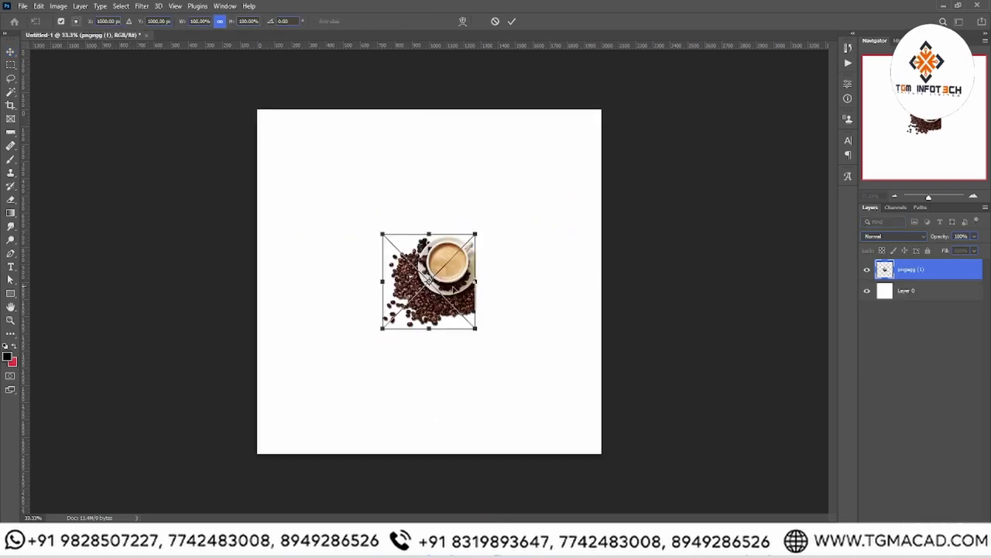
- Move the coffee image toward the top-right and enlarge it over the upper canvas
{"action": "left_click_drag", "start_coordinate": [438, 291], "coordinate": [566, 161]}
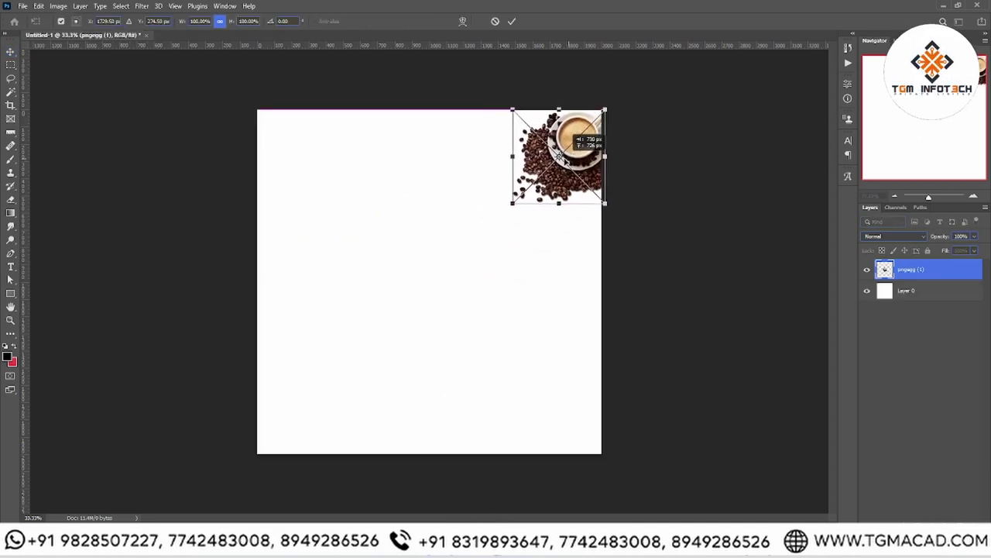
{"action": "mouse_move", "coordinate": [508, 202]}
{"action": "left_mouse_down"}
{"action": "mouse_move", "coordinate": [416, 254]}
{"action": "mouse_move", "coordinate": [464, 270]}
{"action": "mouse_move", "coordinate": [311, 414]}
{"action": "mouse_move", "coordinate": [325, 388]}
{"action": "left_mouse_up"}
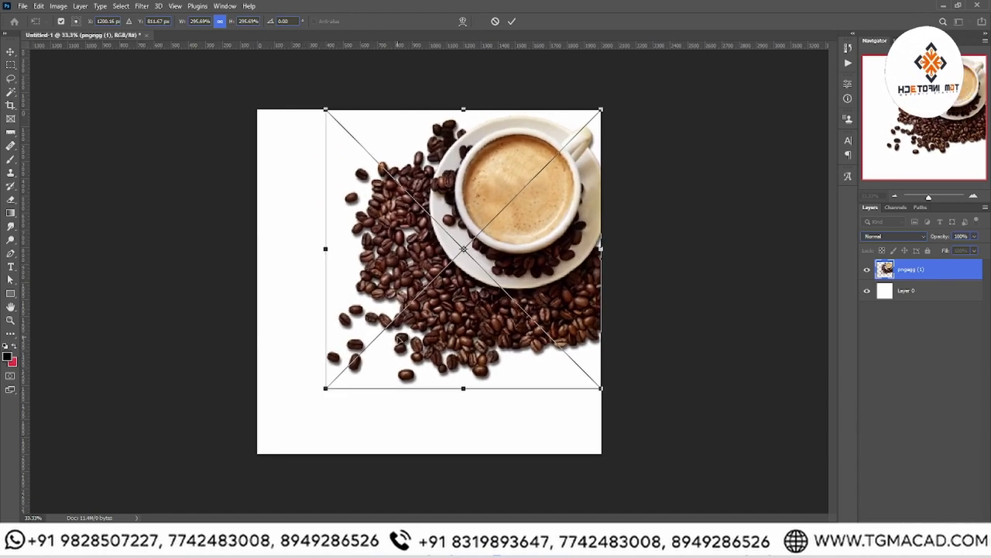
{"action": "key", "text": "Return"}
{"action": "key", "text": "ctrl"}
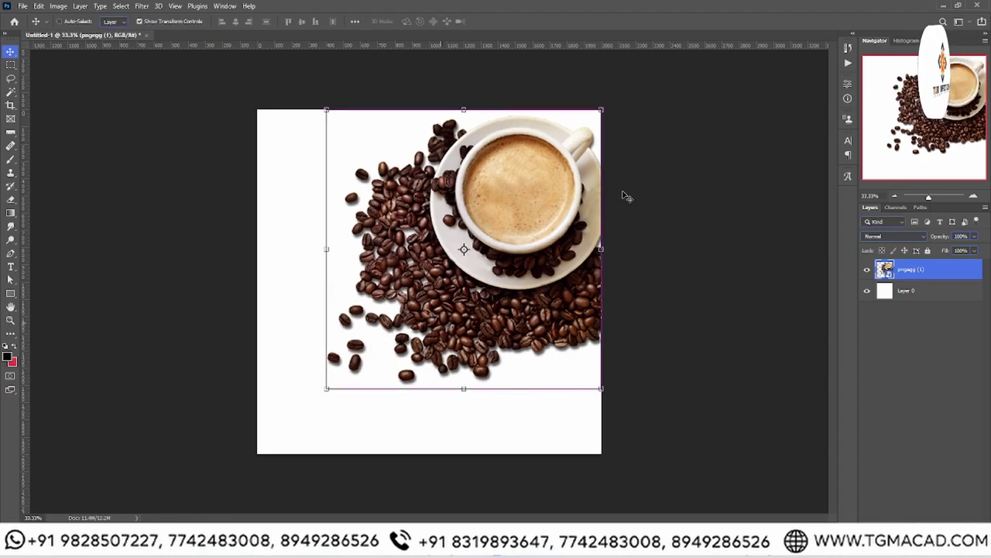
{"action": "left_click_drag", "start_coordinate": [562, 154], "coordinate": [502, 225]}
- Rotate the coffee image upright in the top-right corner and shrink it slightly
{"action": "key", "text": "ctrl+t"}
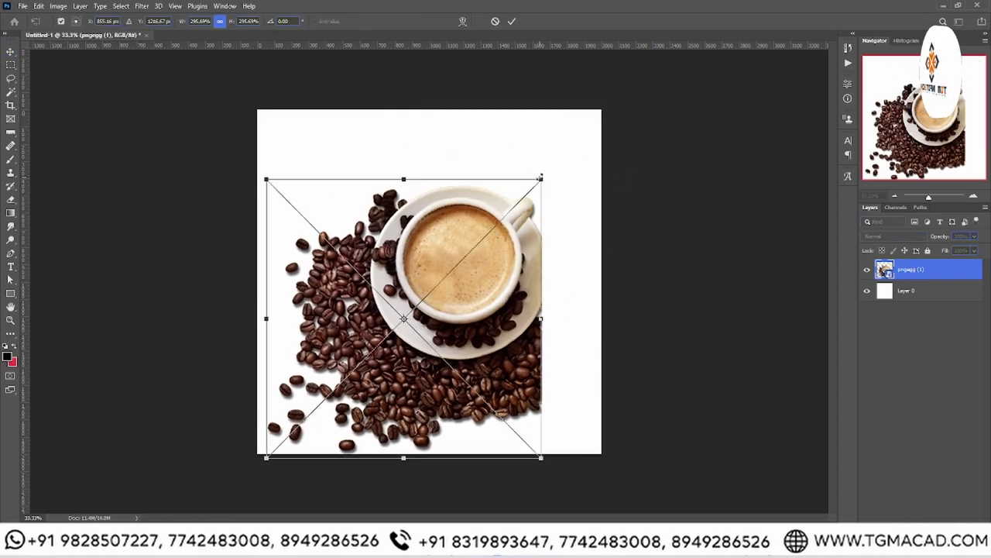
{"action": "mouse_move", "coordinate": [554, 150]}
{"action": "left_mouse_down"}
{"action": "mouse_move", "coordinate": [493, 403]}
{"action": "mouse_move", "coordinate": [515, 203]}
{"action": "mouse_move", "coordinate": [209, 513]}
{"action": "left_mouse_up"}
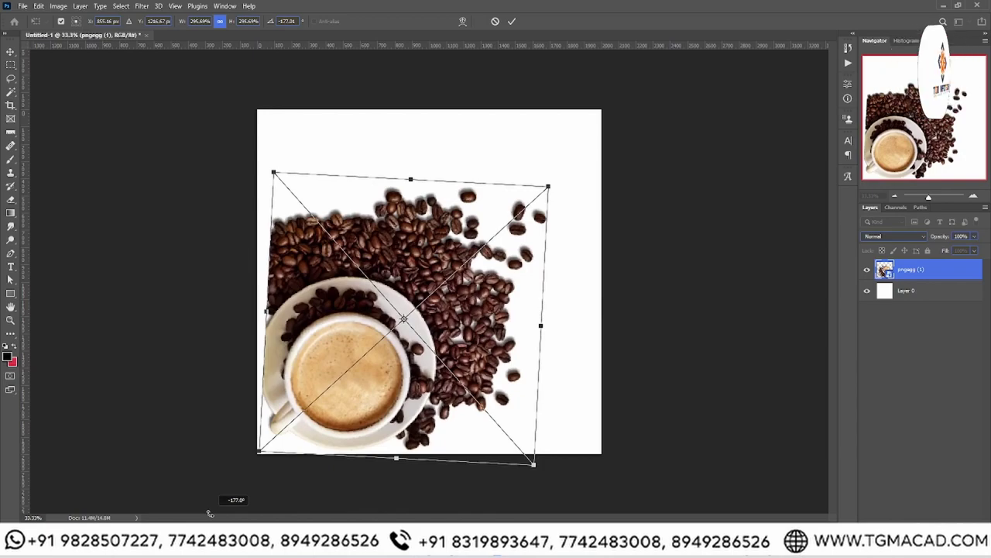
{"action": "mouse_move", "coordinate": [209, 512]}
{"action": "left_mouse_down"}
{"action": "mouse_move", "coordinate": [225, 362]}
{"action": "mouse_move", "coordinate": [602, 217]}
{"action": "mouse_move", "coordinate": [607, 327]}
{"action": "mouse_move", "coordinate": [518, 148]}
{"action": "mouse_move", "coordinate": [533, 177]}
{"action": "left_mouse_up"}
{"action": "left_click_drag", "start_coordinate": [492, 253], "coordinate": [547, 196]}
{"action": "key", "text": "Return"}
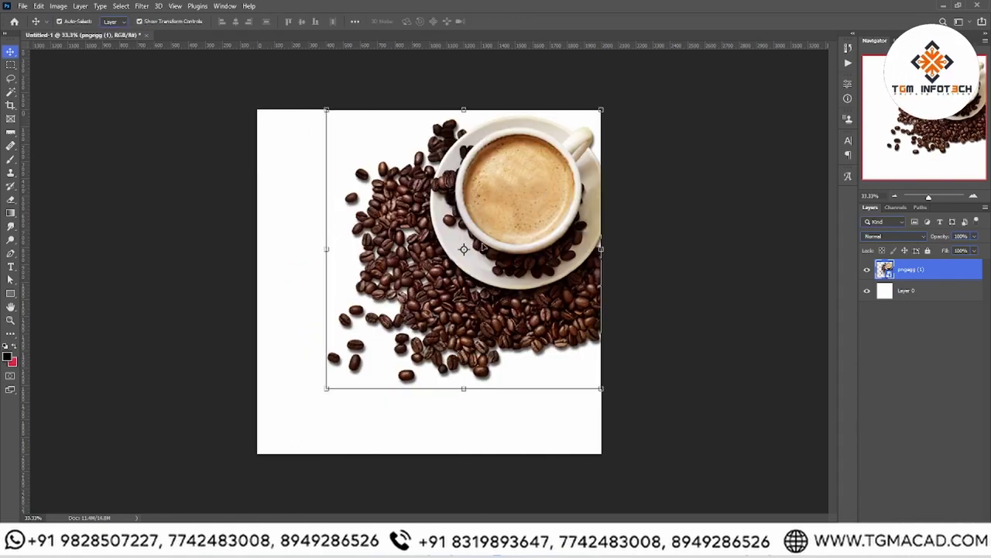
{"action": "mouse_move", "coordinate": [325, 392]}
{"action": "left_mouse_down"}
{"action": "mouse_move", "coordinate": [348, 358]}
{"action": "mouse_move", "coordinate": [406, 321]}
{"action": "left_mouse_up"}
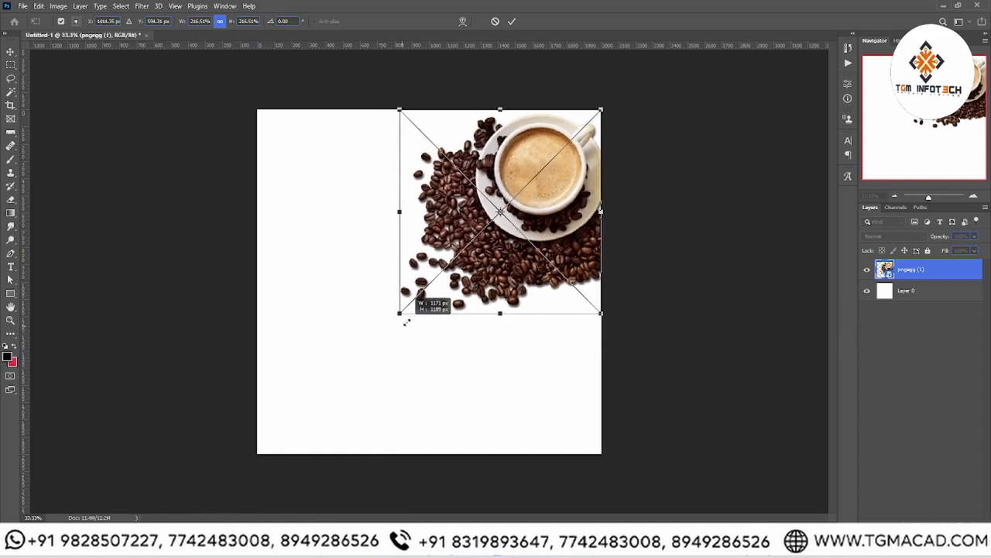
{"action": "key", "text": "Return"}
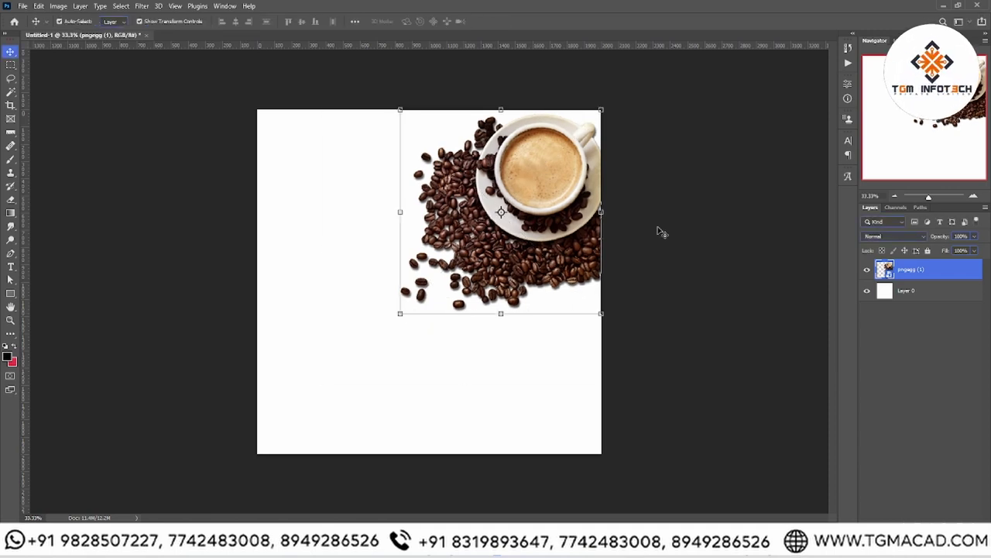
- Add a Gradient fill layer using the Foreground to Background preset
{"action": "left_click", "coordinate": [904, 509]}
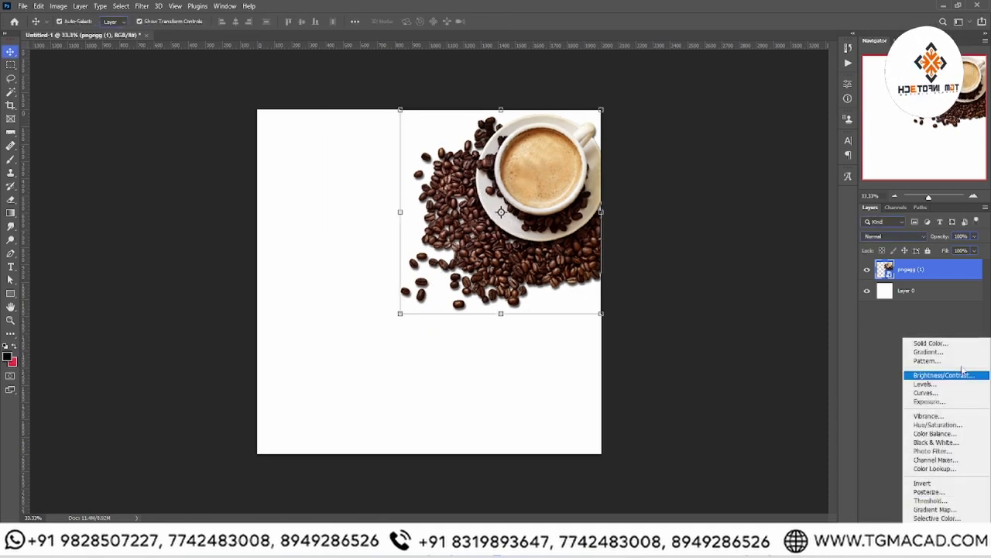
{"action": "left_click", "coordinate": [962, 349]}
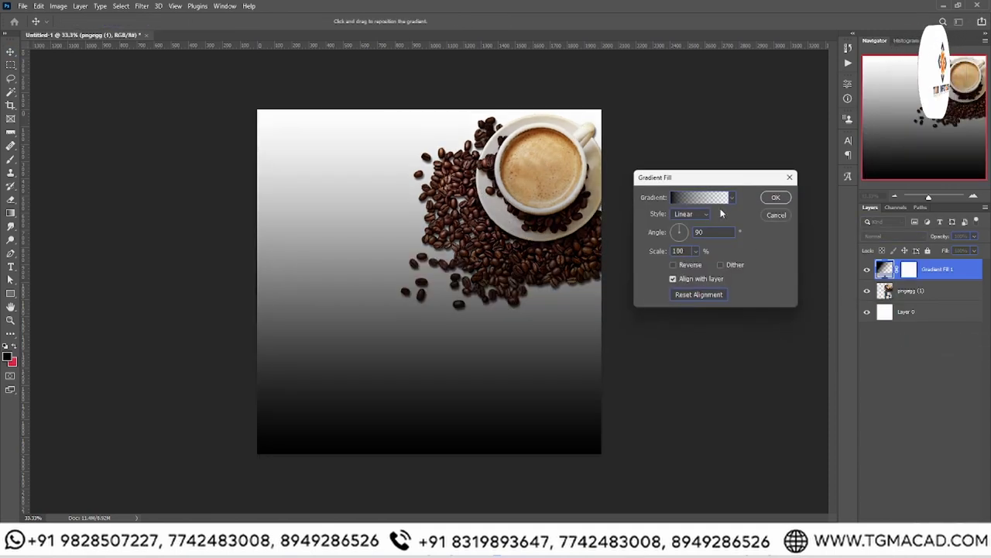
{"action": "left_click", "coordinate": [724, 198]}
{"action": "left_click", "coordinate": [684, 277]}
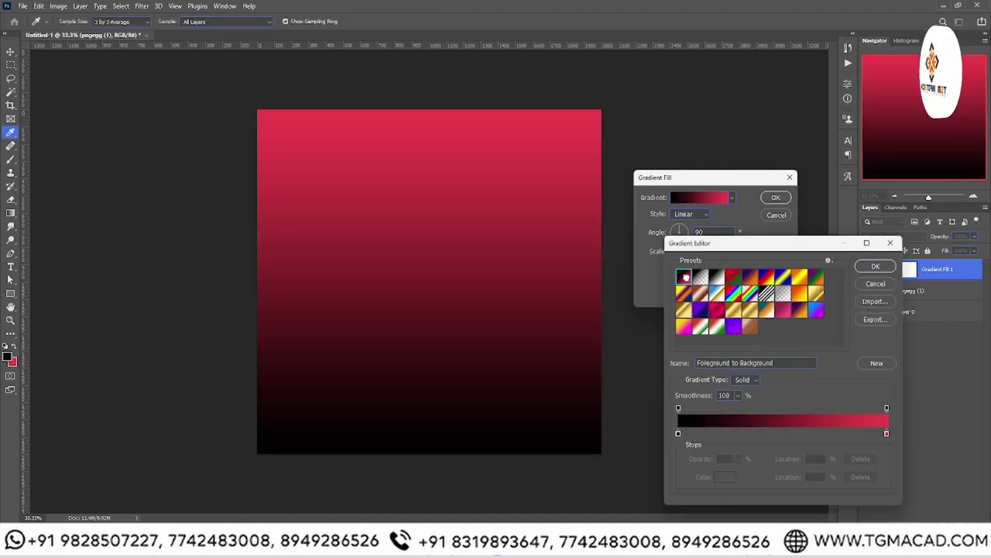
- Set the gradient's bottom stop to a very dark maroon
{"action": "left_click", "coordinate": [679, 434]}
{"action": "left_click", "coordinate": [722, 476]}
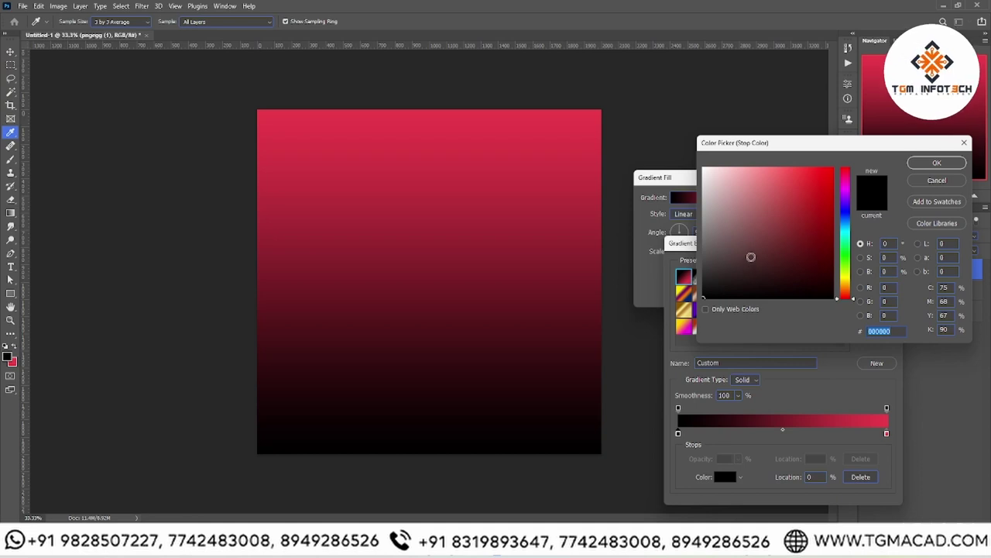
{"action": "left_click", "coordinate": [730, 167]}
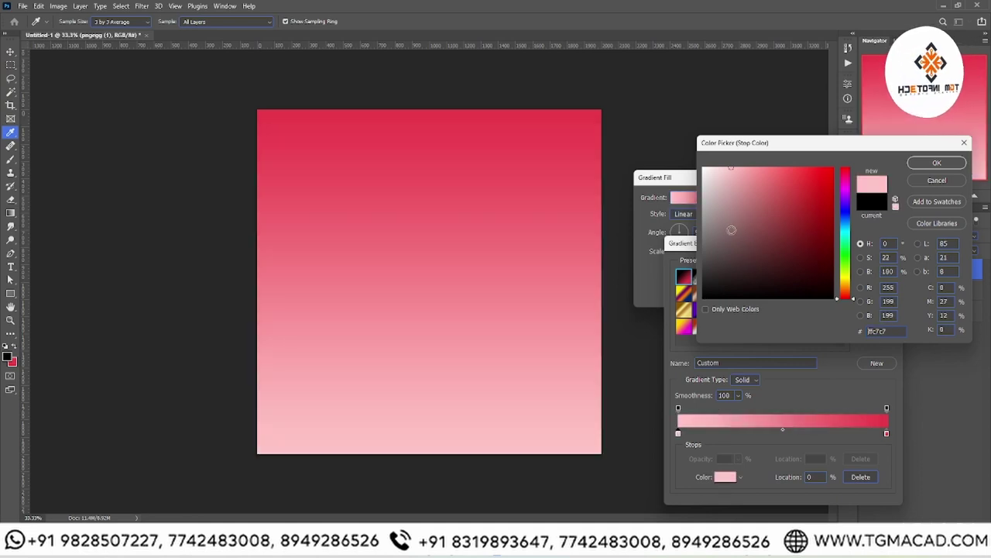
{"action": "left_click_drag", "start_coordinate": [720, 251], "coordinate": [743, 250]}
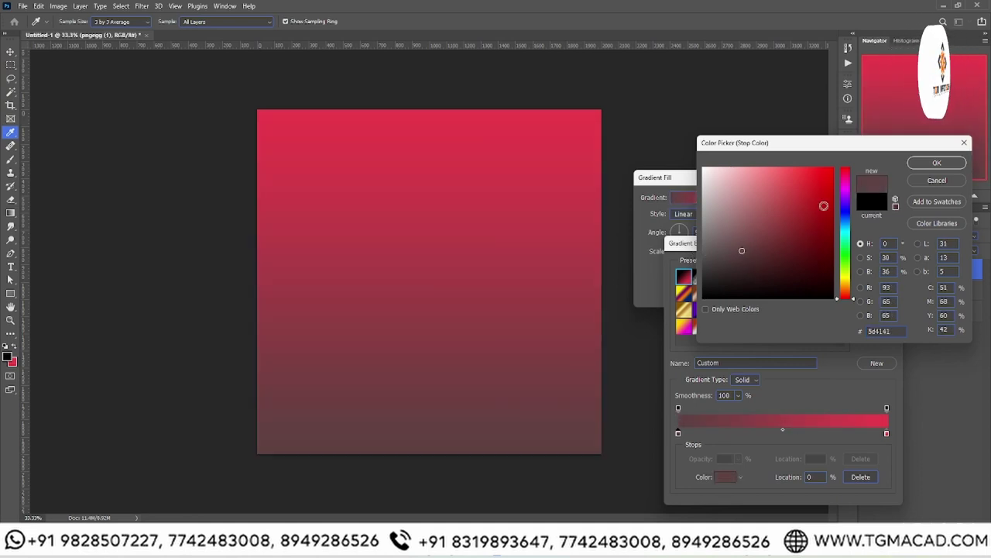
{"action": "left_click", "coordinate": [784, 245]}
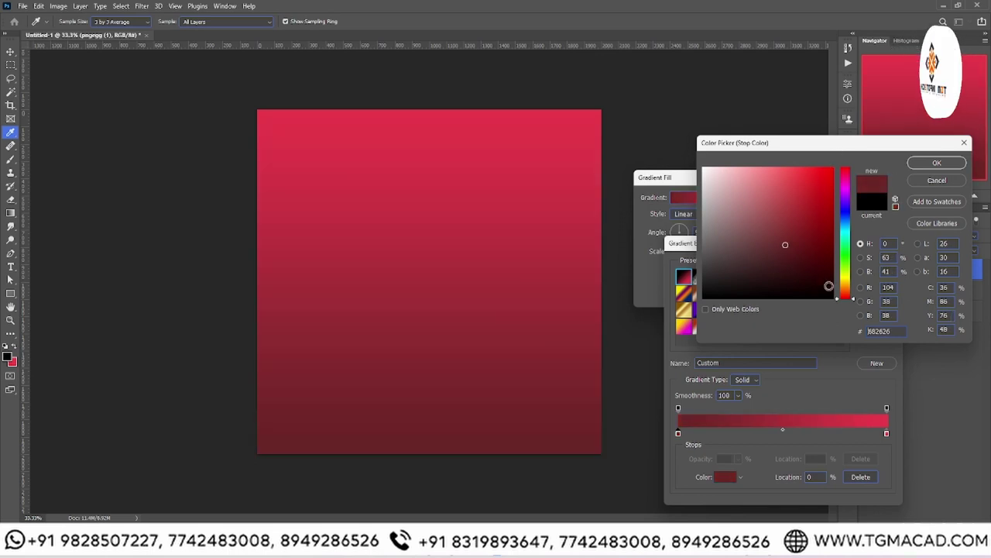
{"action": "left_click_drag", "start_coordinate": [760, 252], "coordinate": [780, 278]}
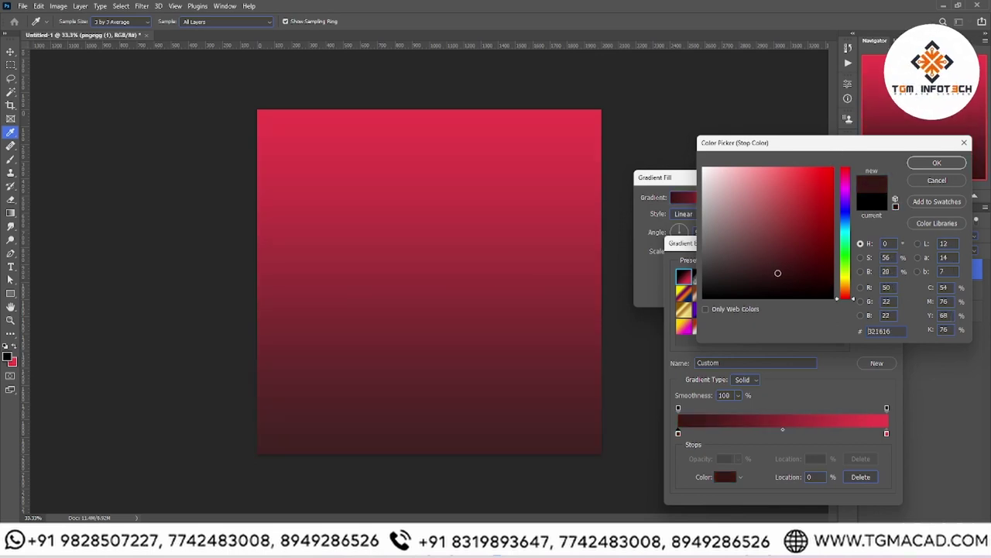
{"action": "key", "text": "Return"}
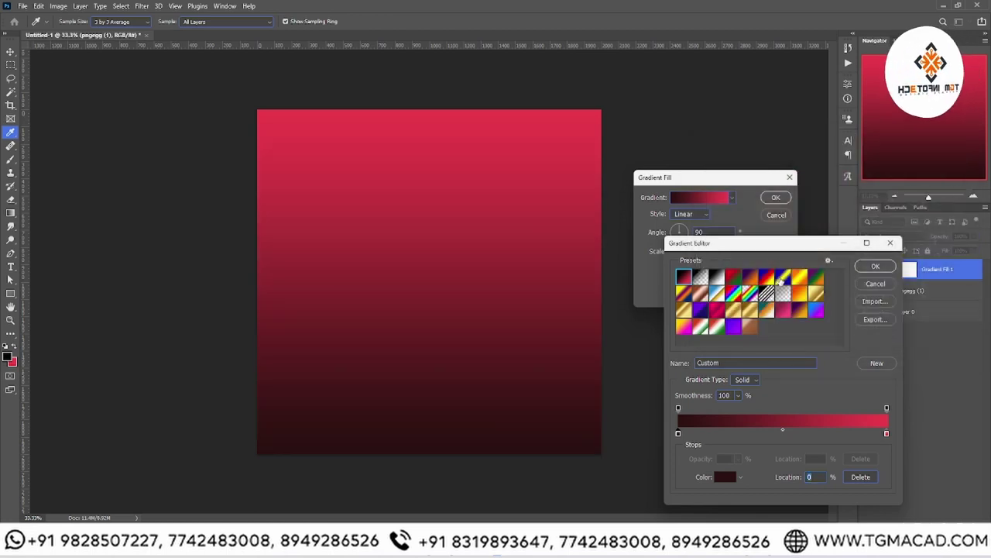
- Set the gradient's top stop to a deep maroon and finish the gradient fill
{"action": "left_click", "coordinate": [887, 433]}
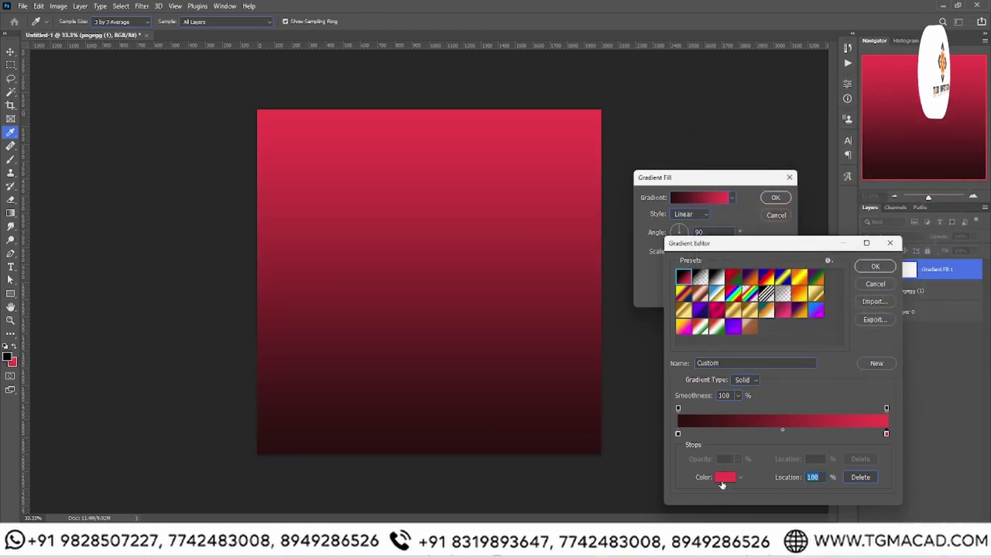
{"action": "left_click", "coordinate": [722, 480]}
{"action": "left_click", "coordinate": [791, 277]}
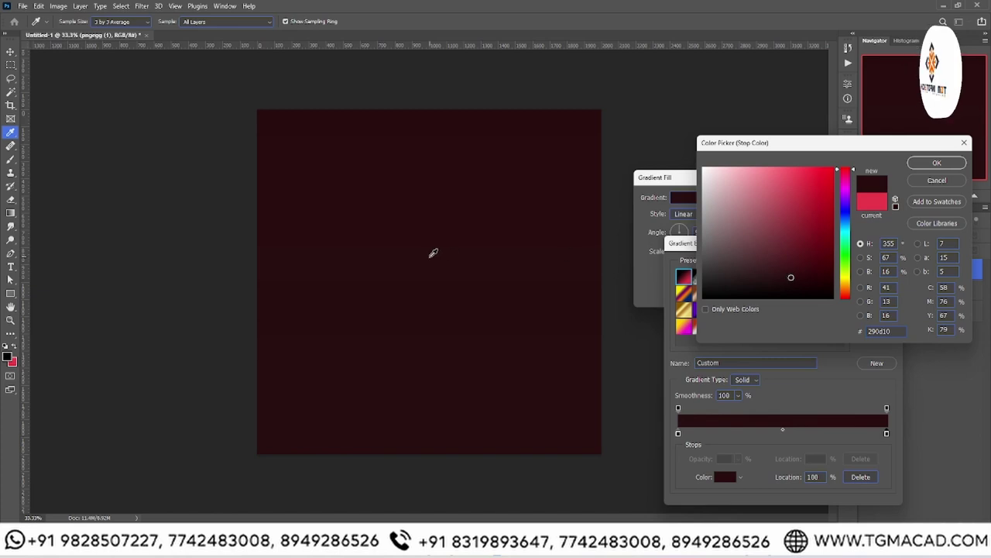
{"action": "left_click_drag", "start_coordinate": [789, 269], "coordinate": [775, 242]}
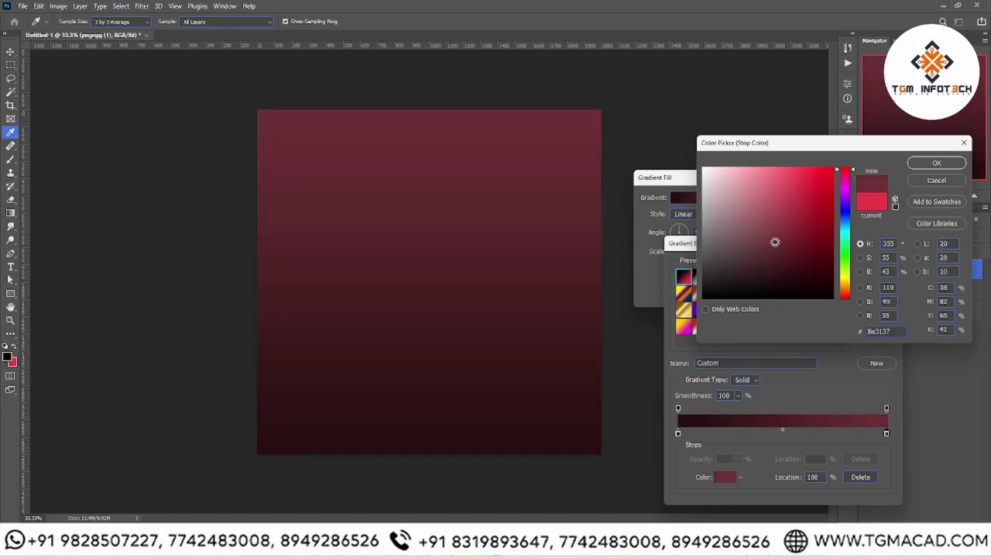
{"action": "key", "text": "Return"}
{"action": "key", "text": "Return"}
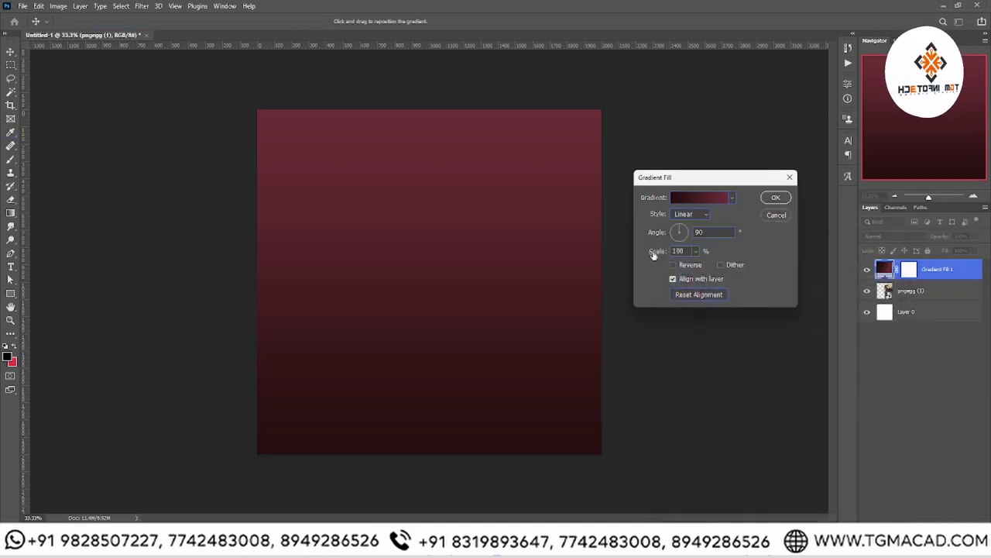
{"action": "key", "text": "Return"}
- Move Gradient Fill 1 below the coffee image and set its bottom stop to dark brown 47271c
{"action": "left_click_drag", "start_coordinate": [934, 273], "coordinate": [933, 302]}
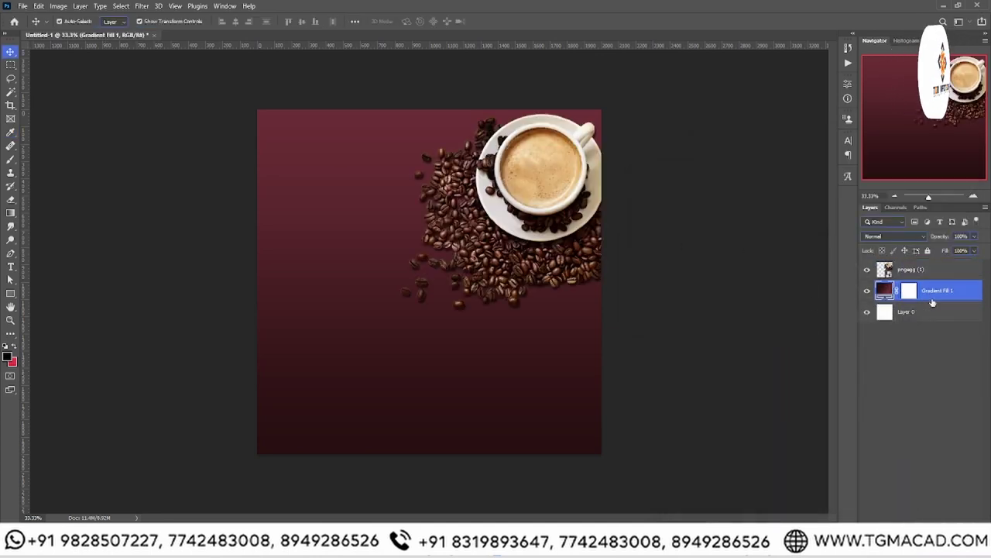
{"action": "double_click", "coordinate": [885, 291]}
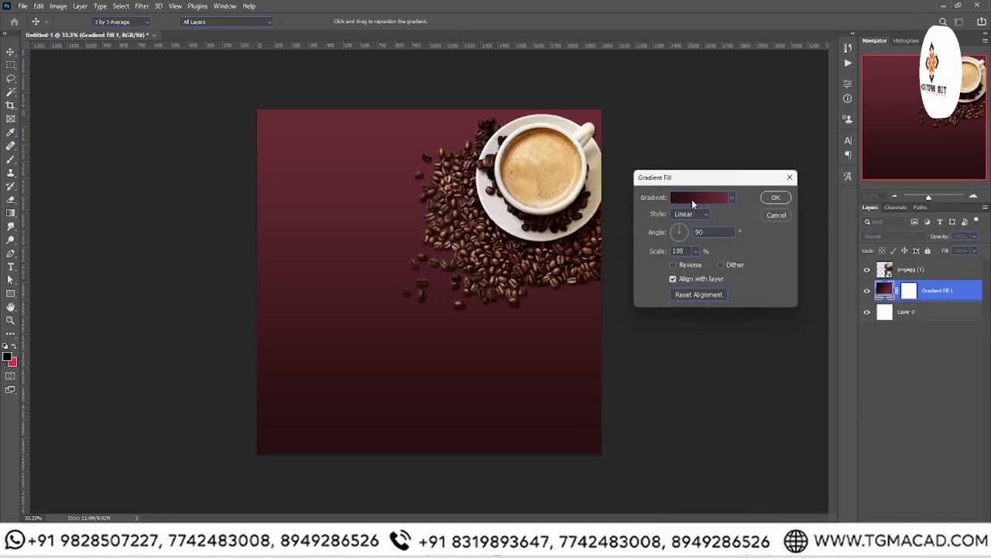
{"action": "left_click", "coordinate": [694, 198]}
{"action": "left_click", "coordinate": [678, 434]}
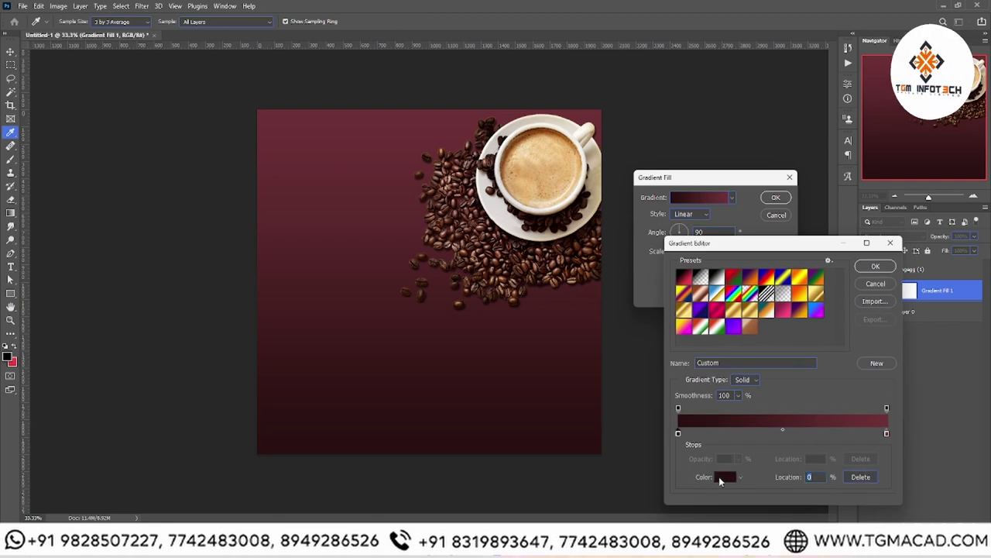
{"action": "left_click", "coordinate": [718, 477]}
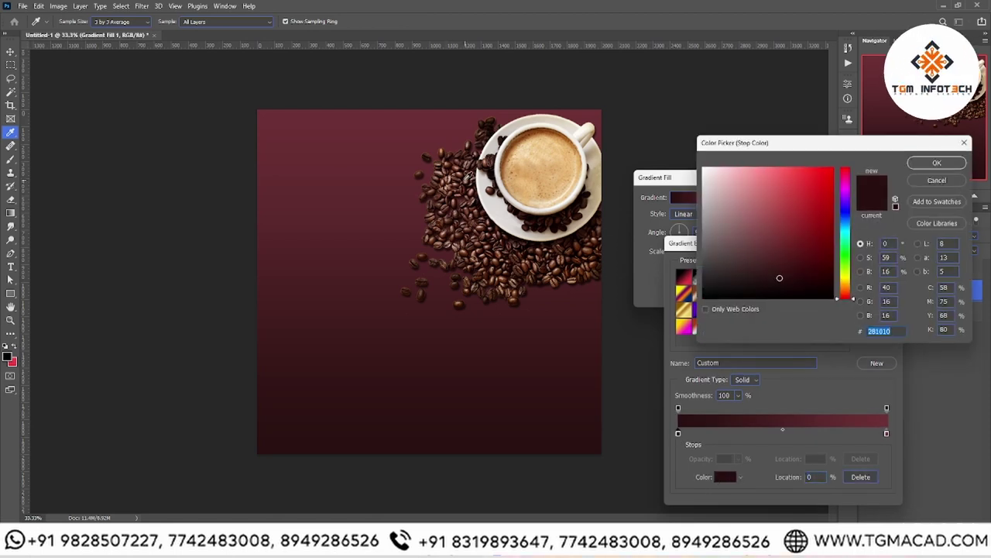
{"action": "left_click", "coordinate": [430, 188]}
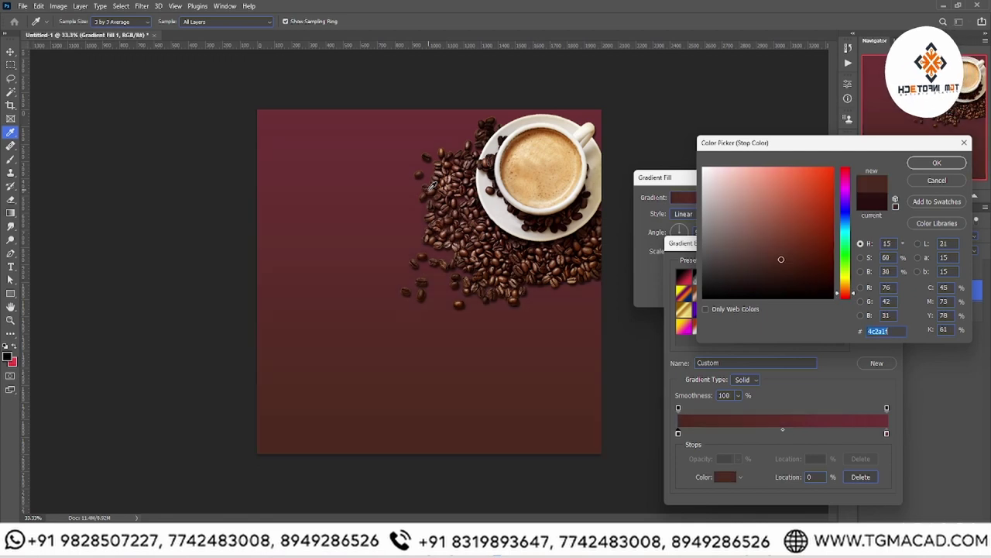
{"action": "left_click", "coordinate": [430, 187]}
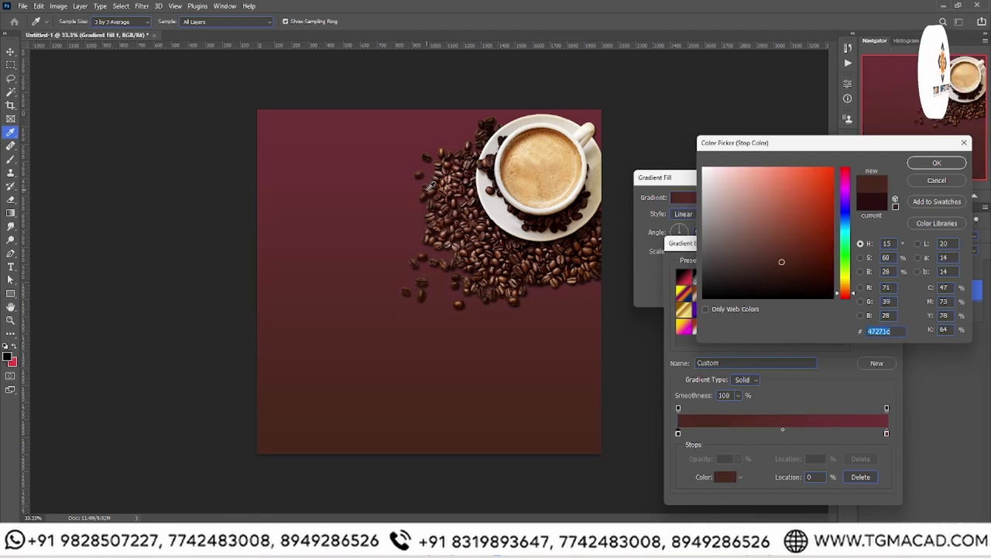
{"action": "key", "text": "Return"}
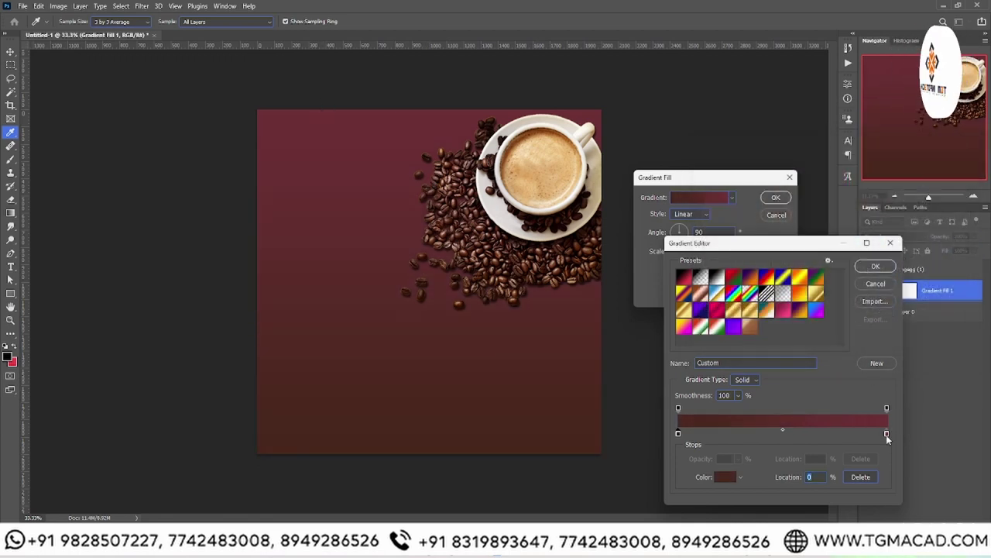
- Set the gradient's top stop to light brown a27363 and confirm the gradient
{"action": "left_click", "coordinate": [887, 433]}
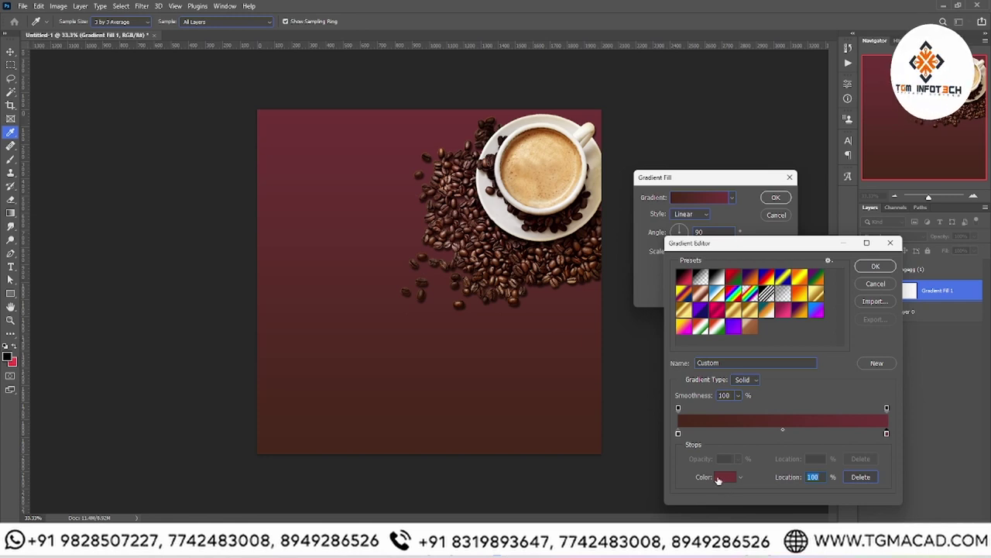
{"action": "left_click", "coordinate": [718, 478]}
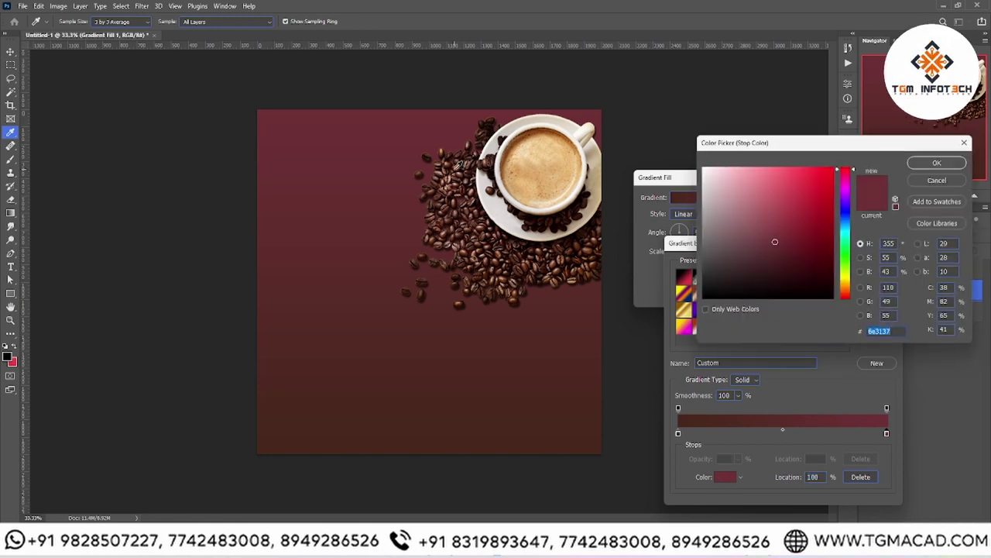
{"action": "left_click", "coordinate": [739, 204]}
{"action": "left_click", "coordinate": [458, 164]}
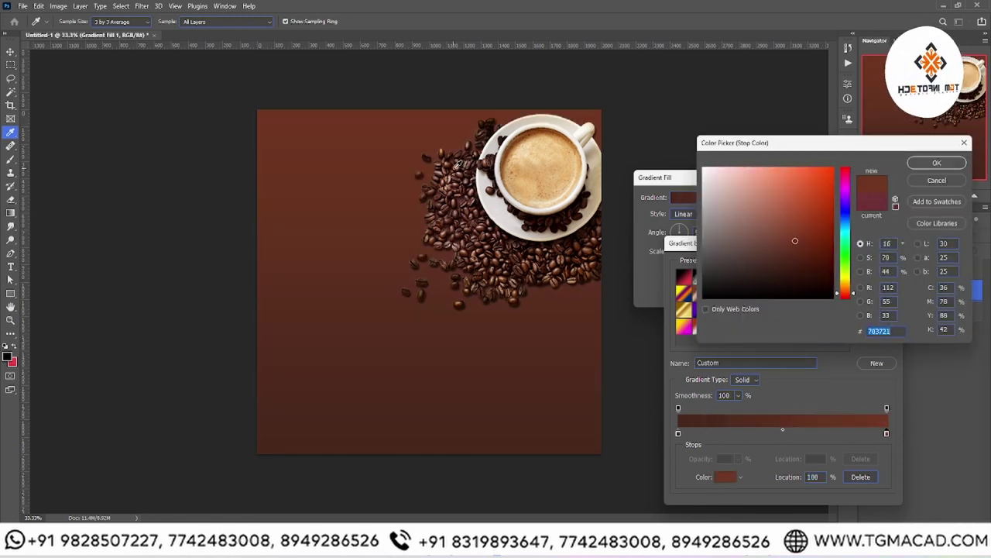
{"action": "left_click", "coordinate": [753, 215]}
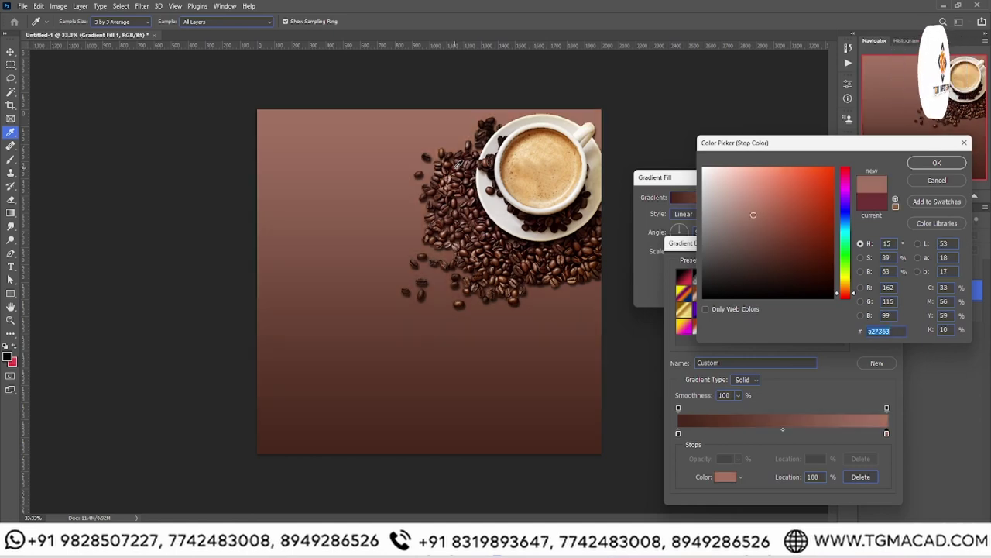
{"action": "key", "text": "Return"}
{"action": "key", "text": "Return"}
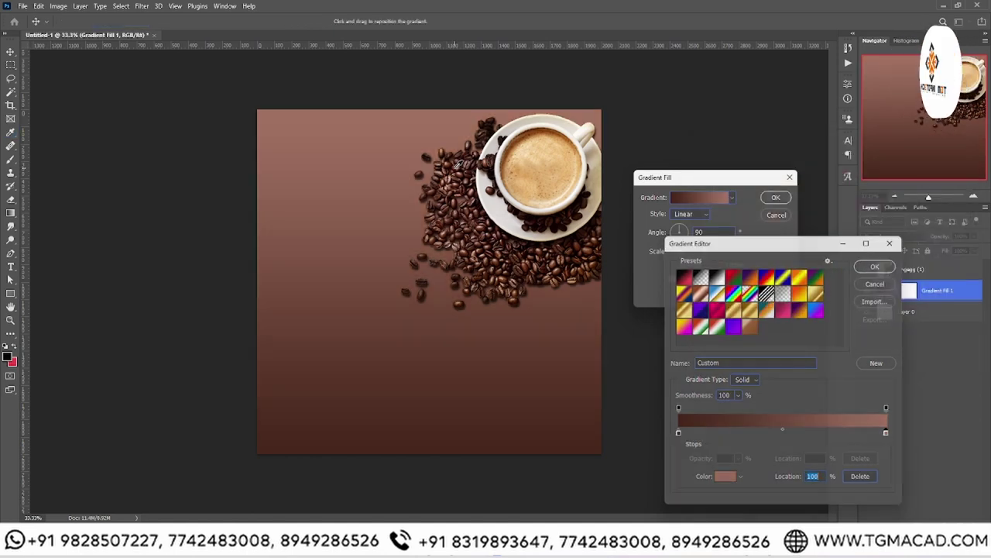
{"action": "key", "text": "Return"}
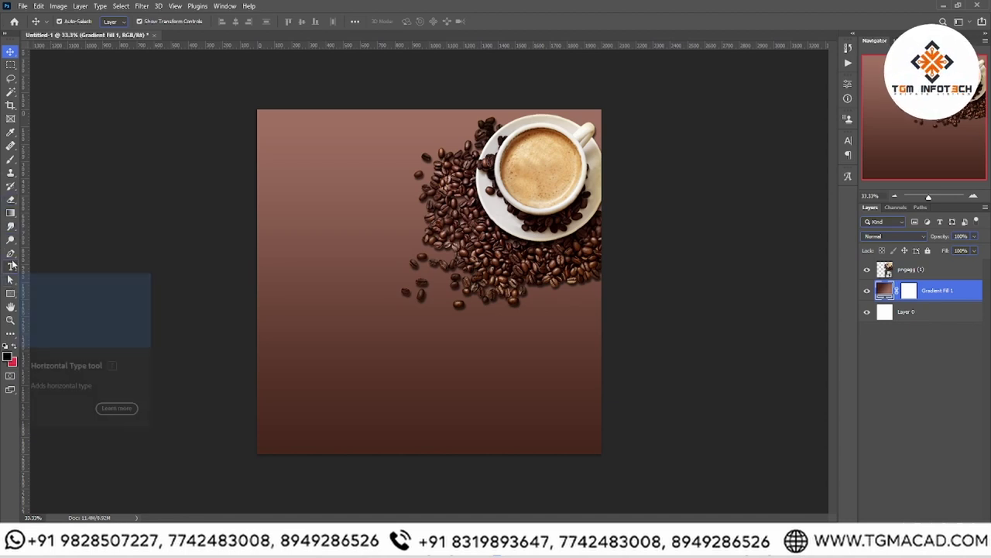
- Add a 'Coffee' text layer on the left of the canvas and enlarge it
{"action": "left_click", "coordinate": [926, 269]}
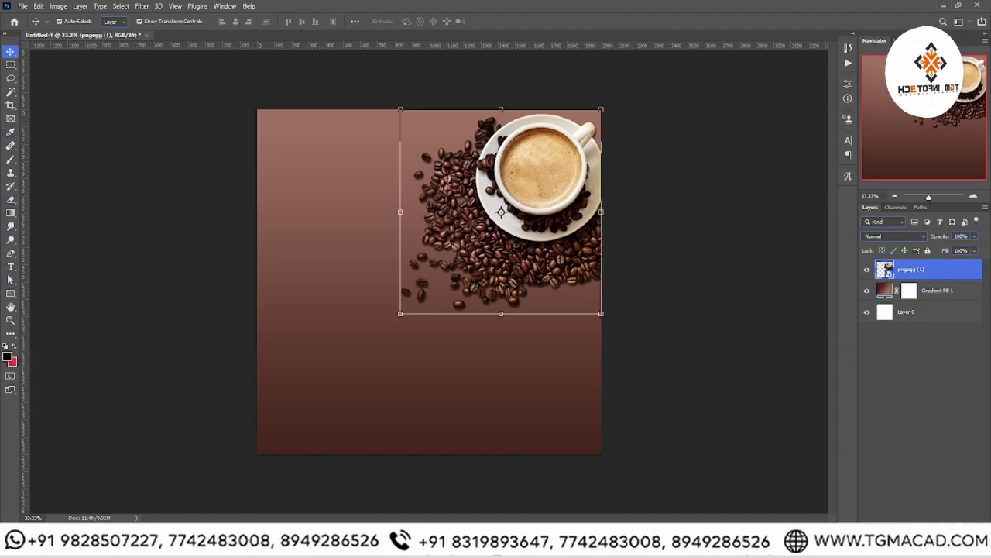
{"action": "key", "text": "ctrl+shift+alt+n"}
{"action": "left_click", "coordinate": [10, 267]}
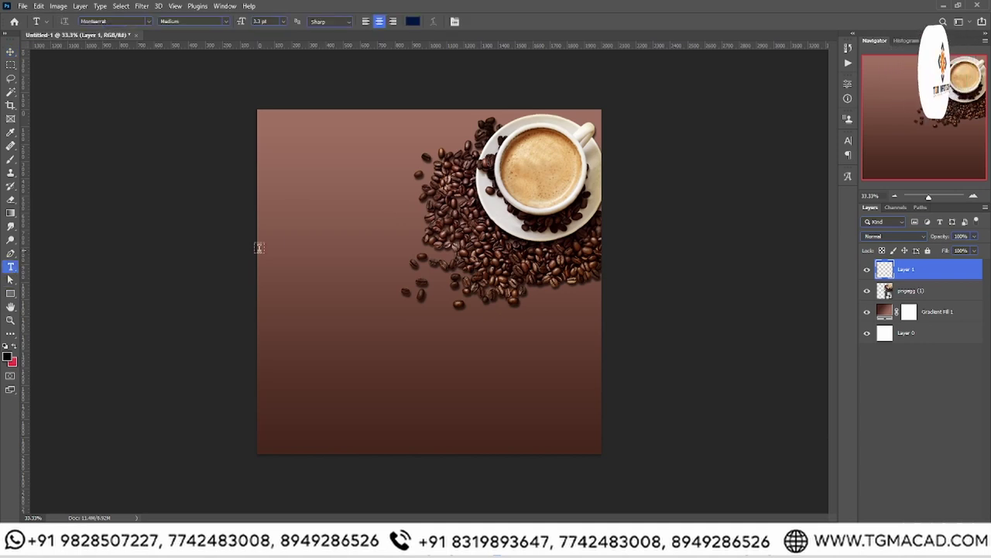
{"action": "left_click", "coordinate": [277, 239]}
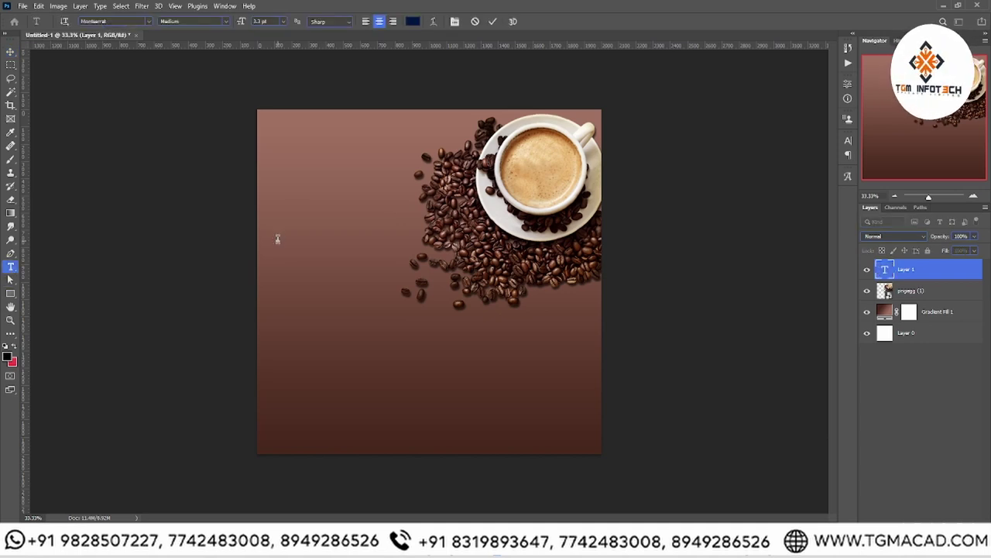
{"action": "left_click", "coordinate": [10, 52]}
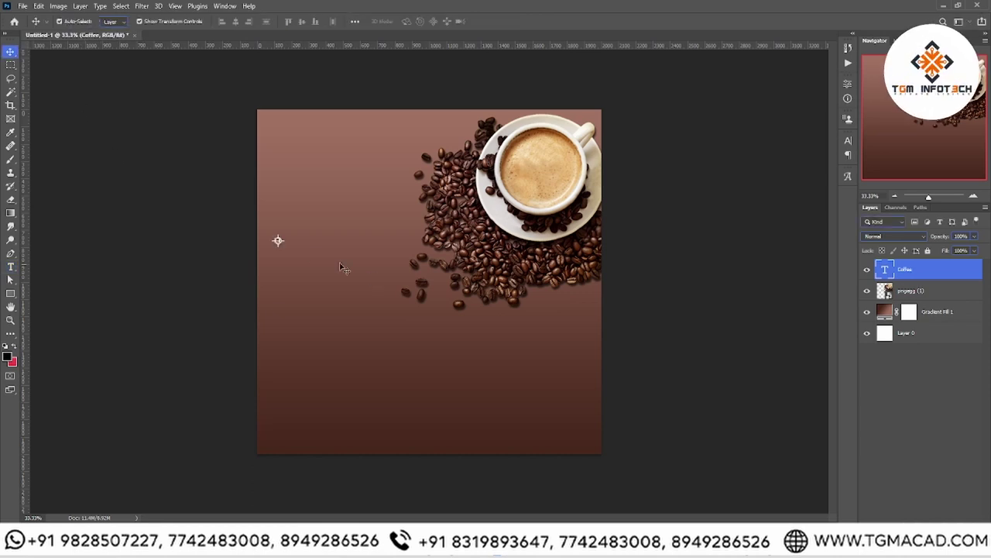
{"action": "mouse_move", "coordinate": [278, 240]}
{"action": "left_mouse_down"}
{"action": "mouse_move", "coordinate": [426, 194]}
{"action": "mouse_move", "coordinate": [410, 205]}
{"action": "left_mouse_up"}
{"action": "key", "text": "Return"}
- Set the Coffee text to Montserrat ExtraBold in white
{"action": "double_click", "coordinate": [399, 201]}
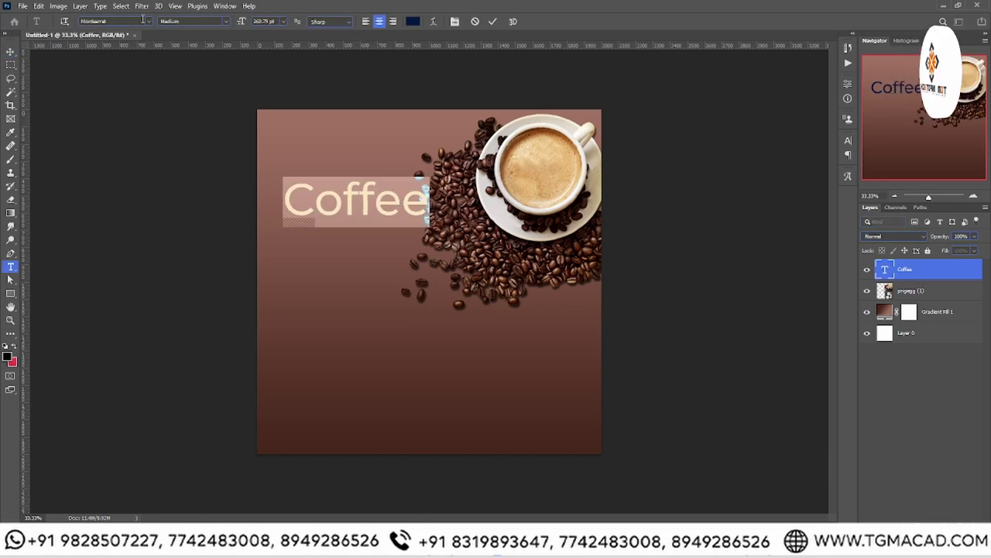
{"action": "left_click", "coordinate": [143, 21]}
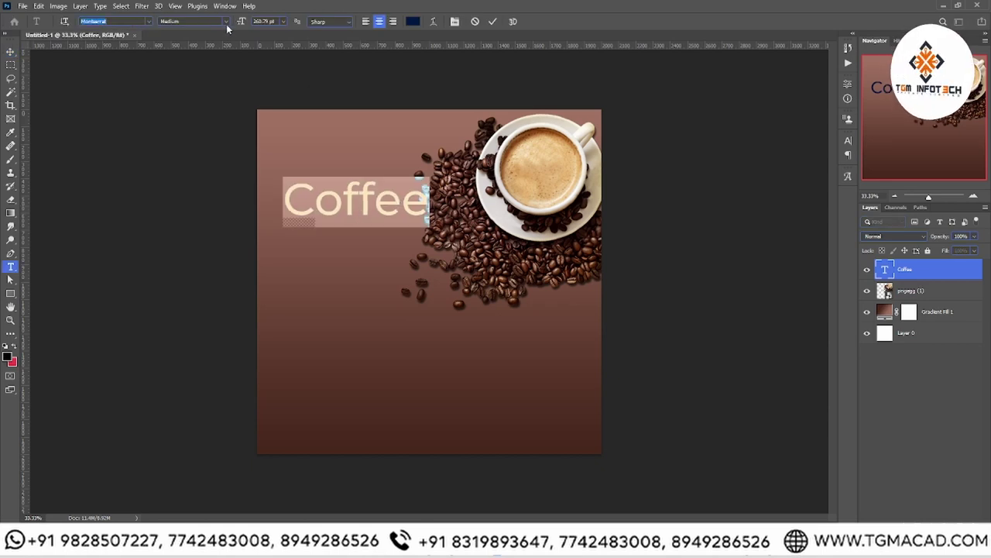
{"action": "left_click", "coordinate": [226, 22]}
{"action": "left_click", "coordinate": [231, 153]}
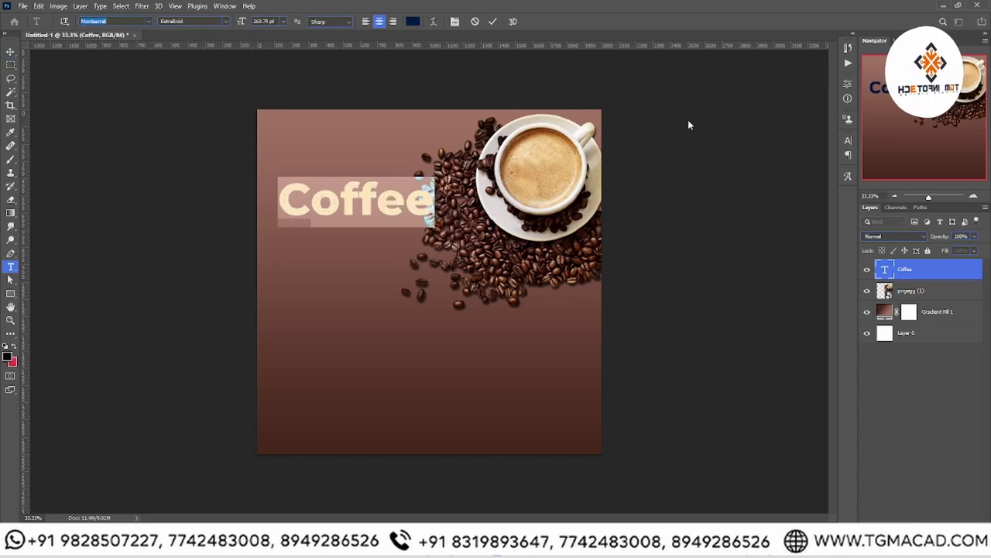
{"action": "left_click", "coordinate": [848, 141]}
{"action": "left_click", "coordinate": [826, 194]}
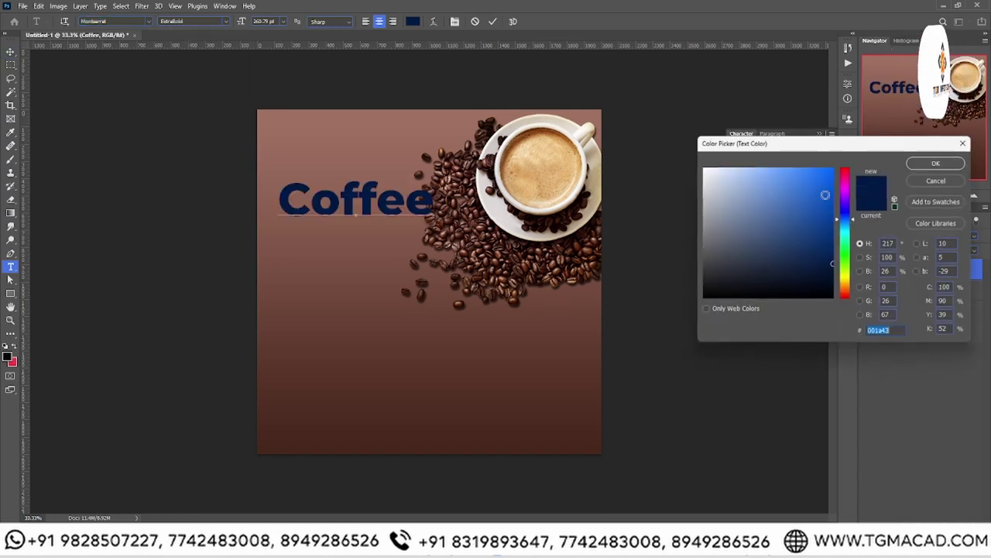
{"action": "left_click", "coordinate": [705, 167]}
{"action": "key", "text": "Return"}
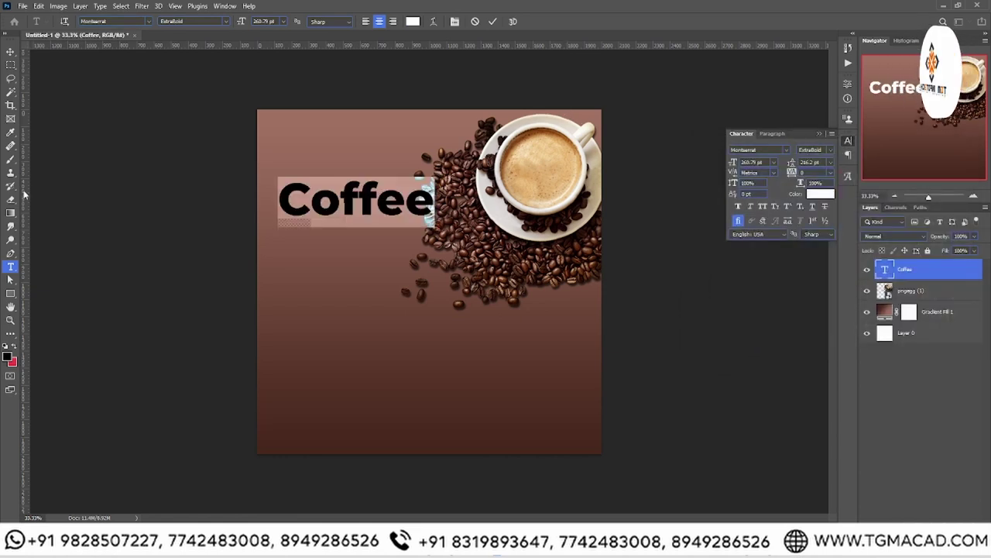
{"action": "left_click", "coordinate": [10, 320]}
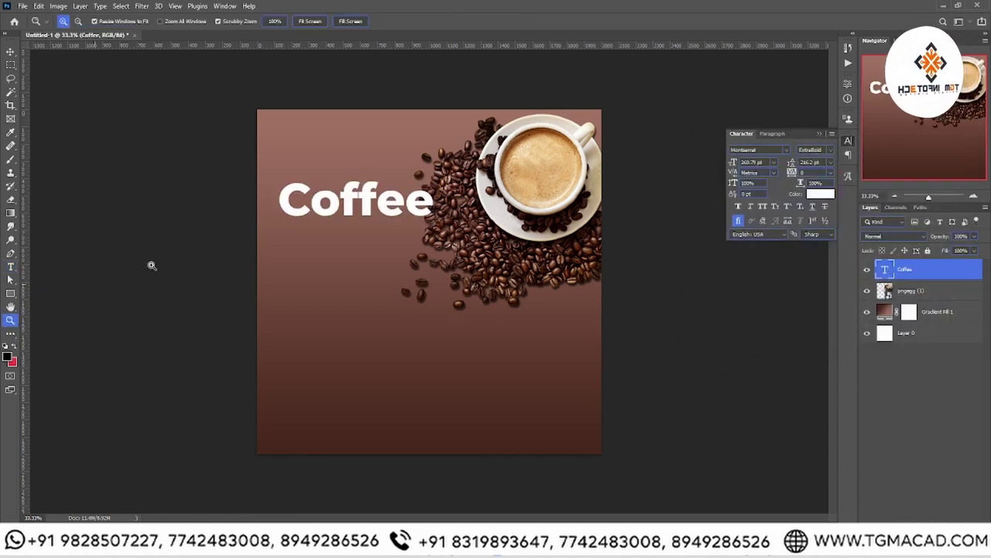
- Drag the Coffee heading upward to sit near the poster's top-left
{"action": "left_click", "coordinate": [363, 186]}
{"action": "left_click", "coordinate": [10, 51]}
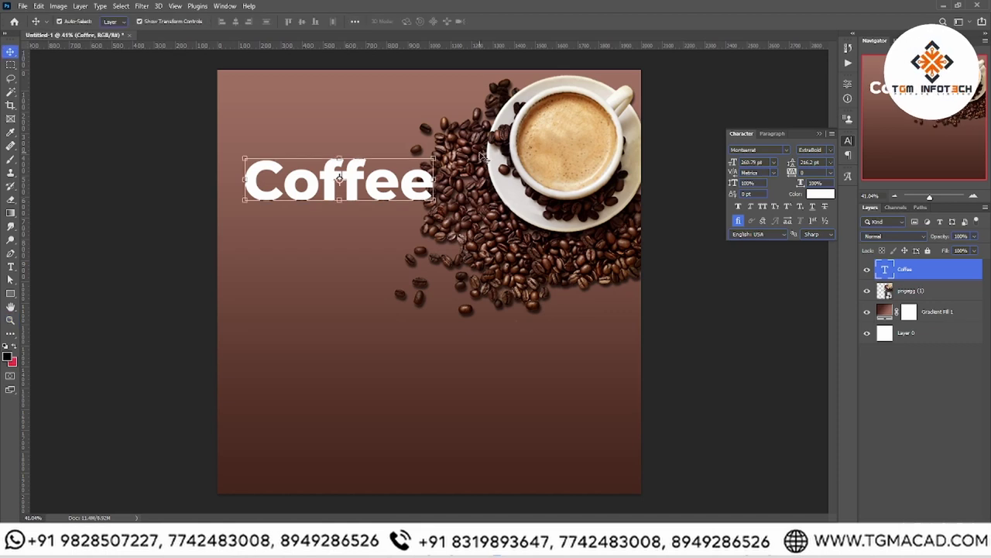
{"action": "left_click", "coordinate": [486, 182]}
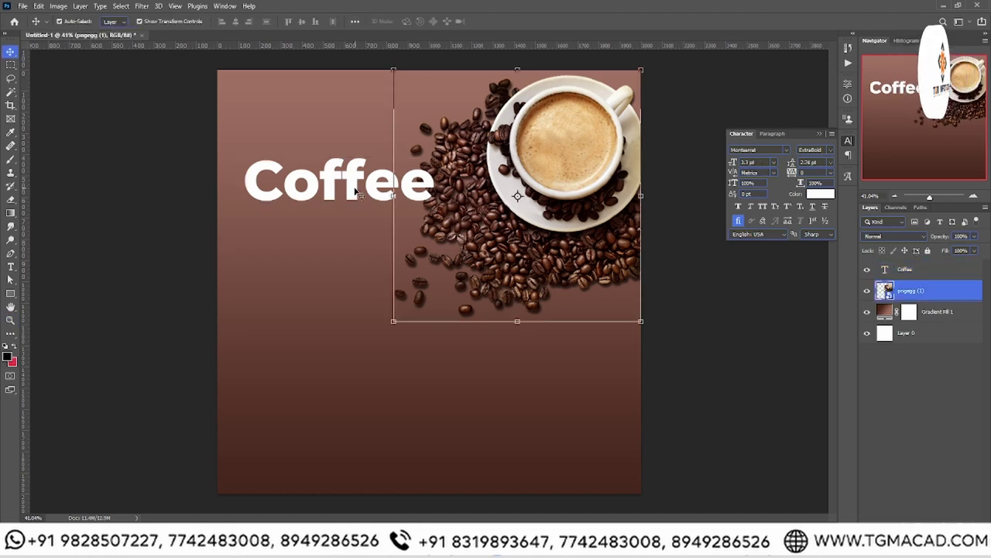
{"action": "left_click_drag", "start_coordinate": [357, 193], "coordinate": [355, 145]}
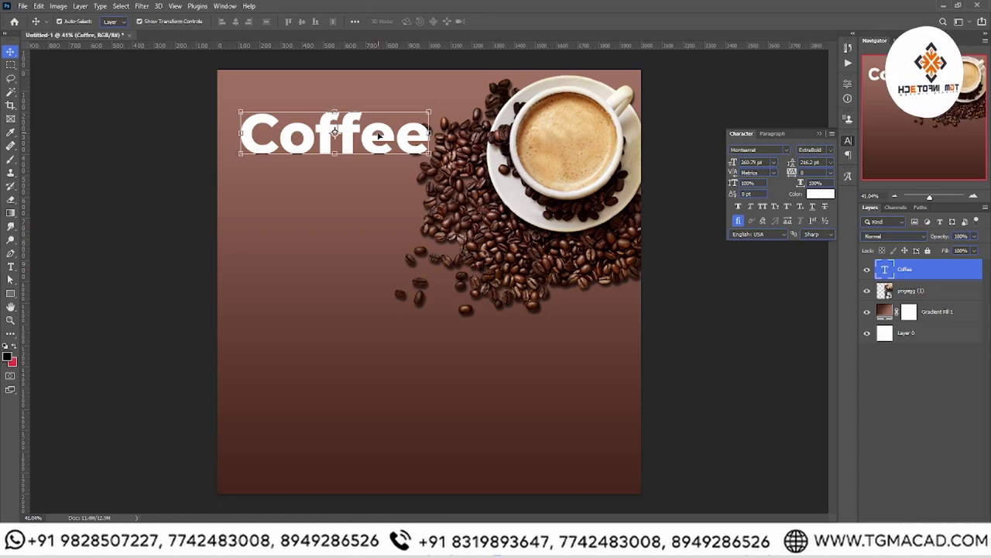
{"action": "left_click_drag", "start_coordinate": [379, 135], "coordinate": [378, 152]}
- Change the Coffee heading's font to Ananda Regular
{"action": "double_click", "coordinate": [378, 152]}
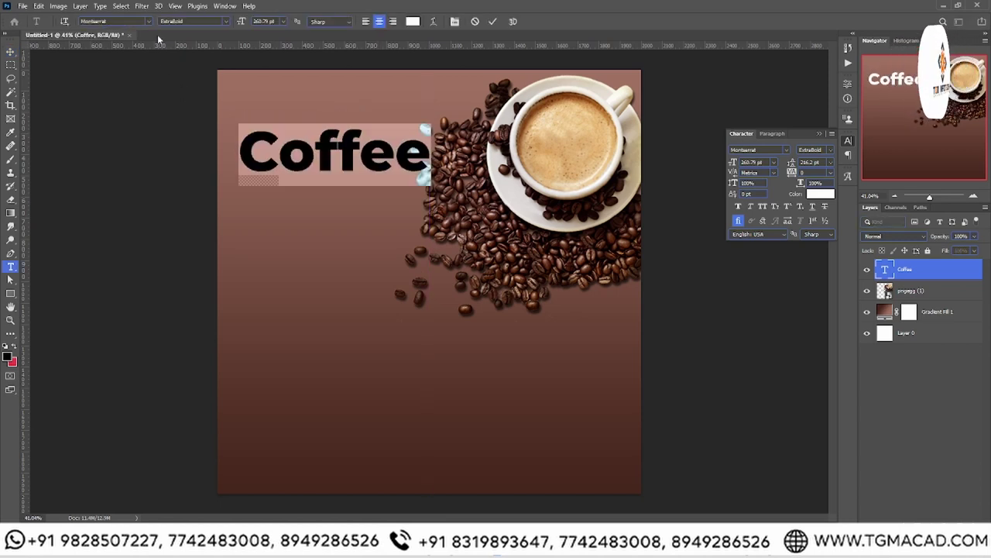
{"action": "left_click", "coordinate": [131, 23]}
{"action": "type", "text": "an"}
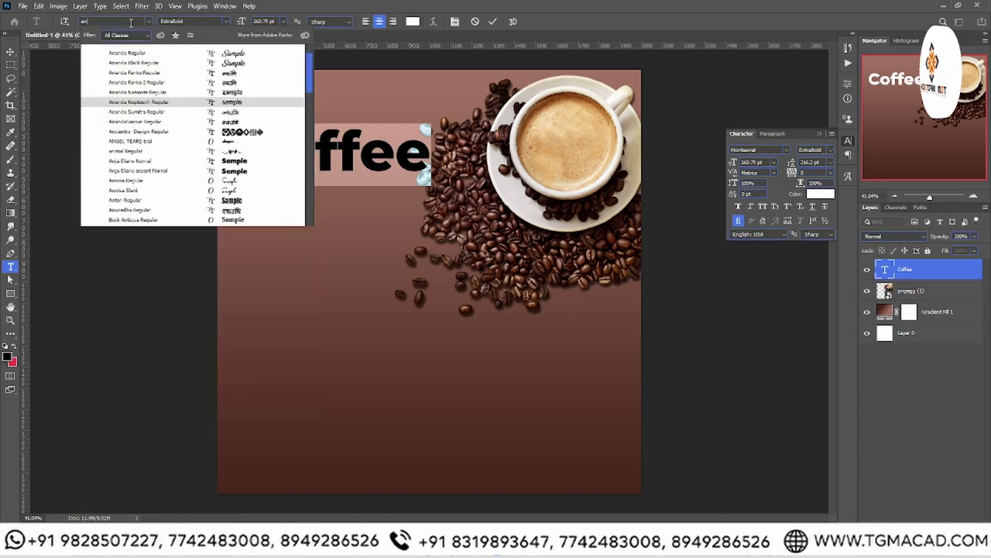
{"action": "key", "text": "BackSpace"}
{"action": "type", "text": "mada"}
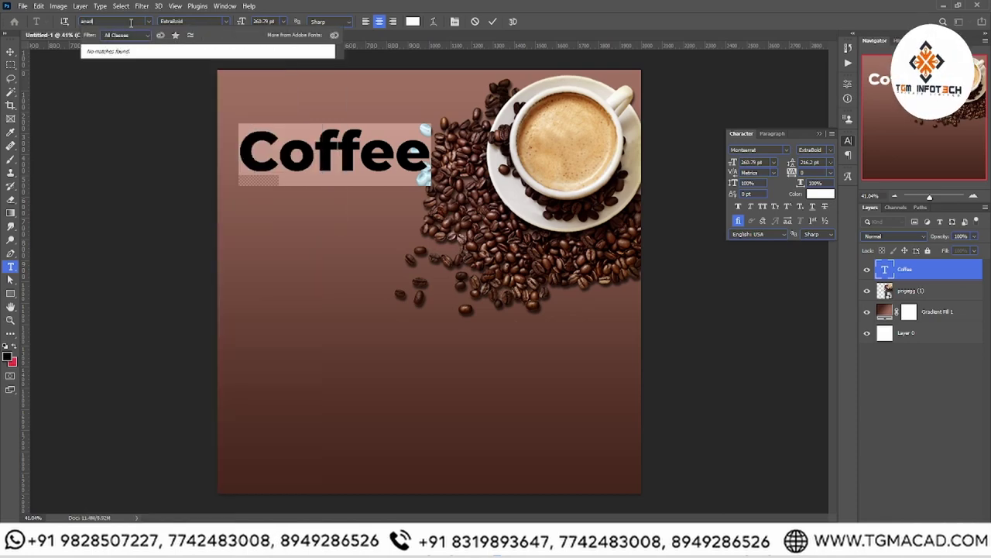
{"action": "key", "text": "BackSpace"}
{"action": "key", "text": "BackSpace"}
{"action": "key", "text": "BackSpace"}
{"action": "type", "text": "nand"}
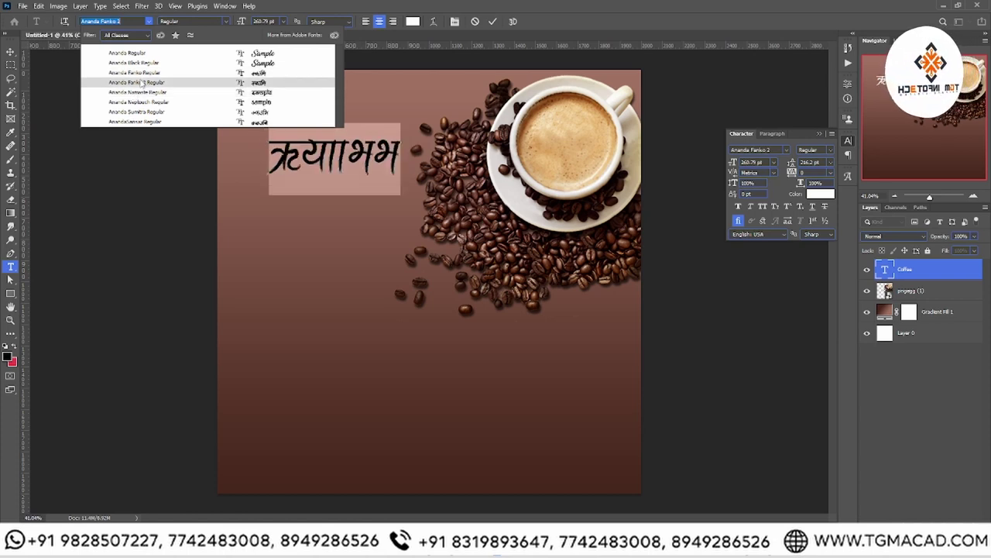
{"action": "left_click", "coordinate": [155, 56]}
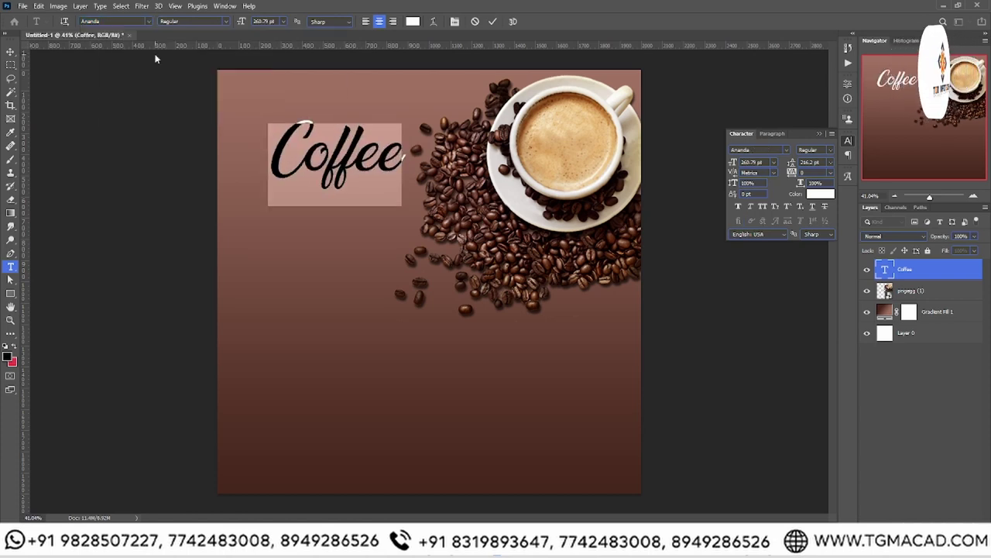
{"action": "key", "text": "ctrl+Return"}
- Shift Coffee left and enlarge it to about 126 pt, then fit the poster in view
{"action": "key", "text": "v"}
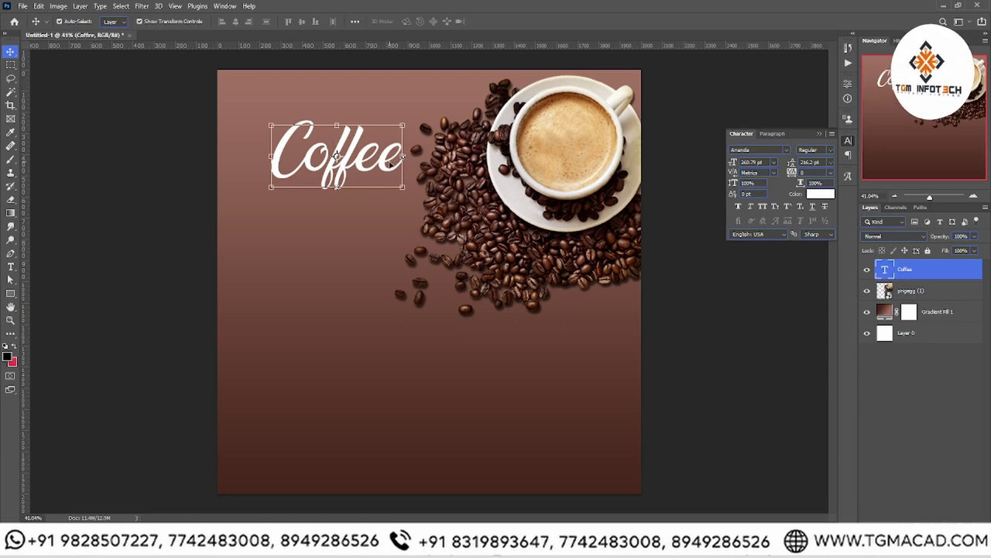
{"action": "left_click_drag", "start_coordinate": [389, 163], "coordinate": [365, 161]}
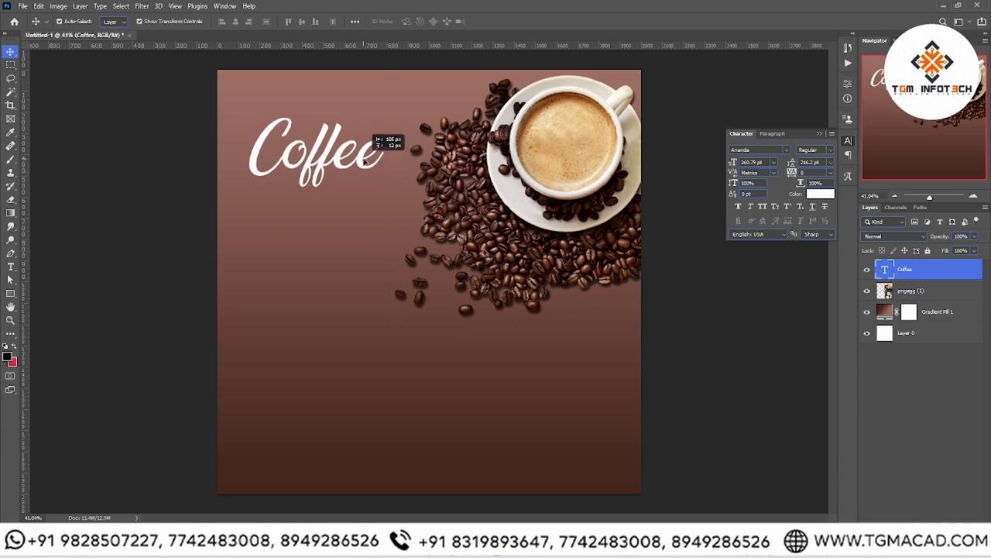
{"action": "mouse_move", "coordinate": [364, 160]}
{"action": "left_mouse_down"}
{"action": "mouse_move", "coordinate": [418, 158]}
{"action": "mouse_move", "coordinate": [374, 177]}
{"action": "left_mouse_up"}
{"action": "key", "text": "Return"}
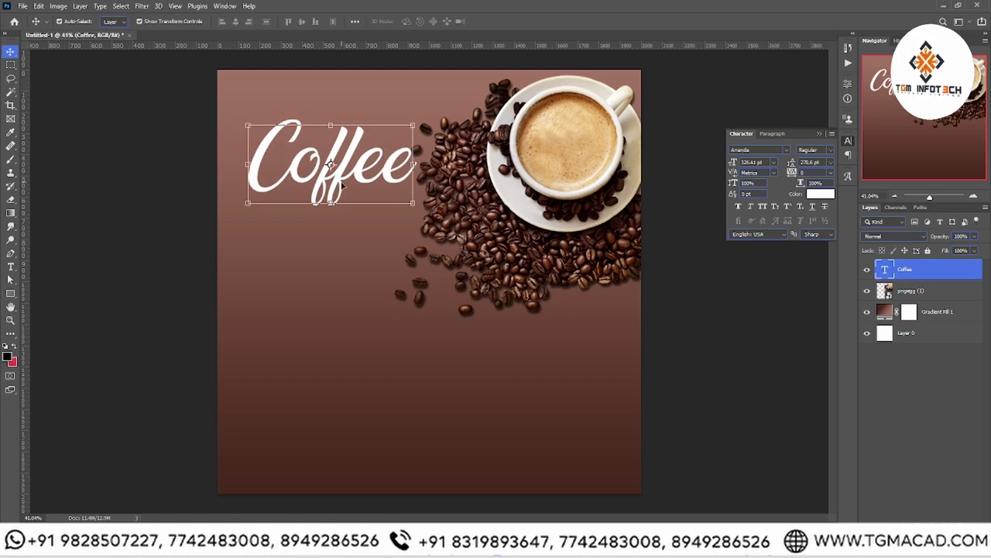
{"action": "double_click", "coordinate": [331, 165]}
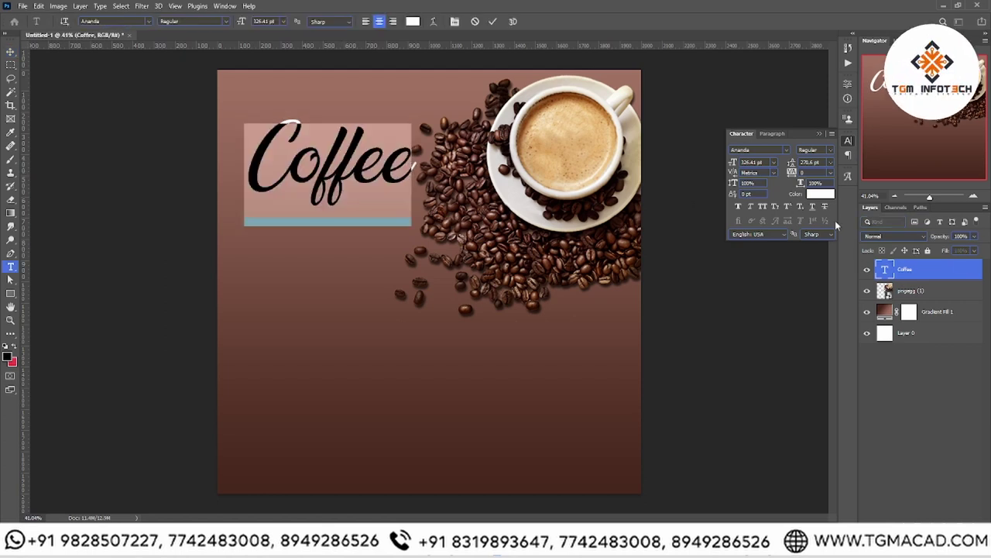
{"action": "left_click", "coordinate": [9, 320]}
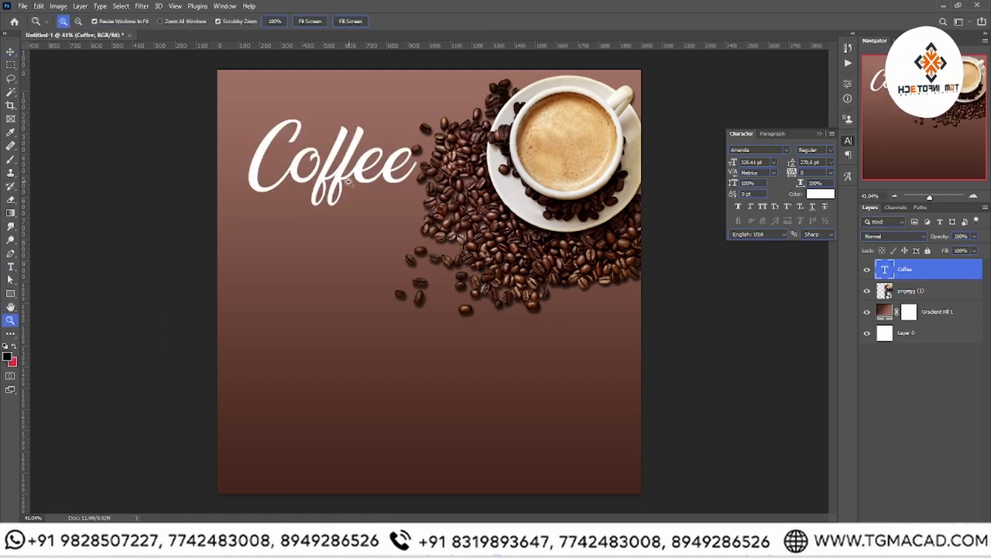
{"action": "left_click", "coordinate": [360, 176]}
{"action": "key", "text": "ctrl+0"}
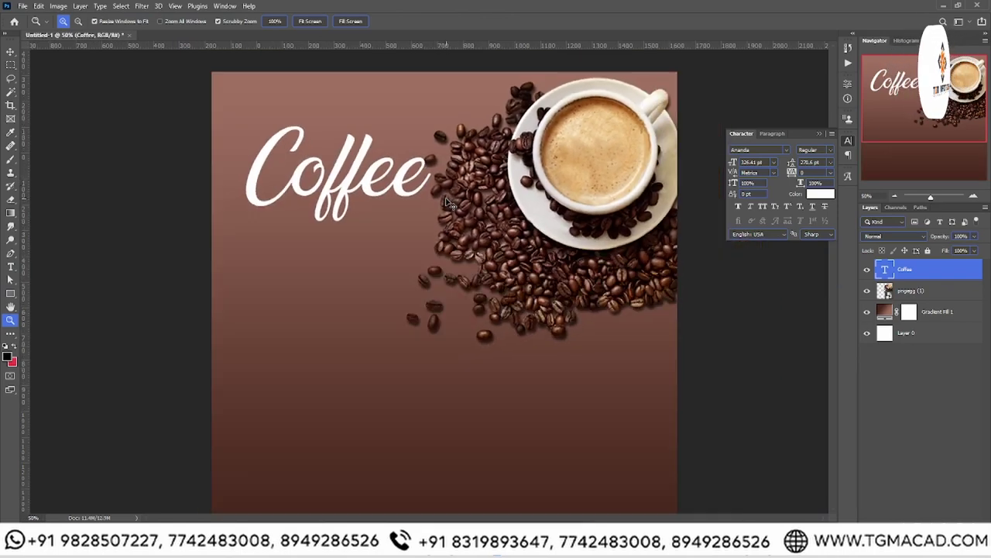
{"action": "left_click", "coordinate": [10, 51]}
- Duplicate Coffee below the heading and retype the copy as 'Good Coffee'
{"action": "left_click_drag", "start_coordinate": [395, 162], "coordinate": [395, 256]}
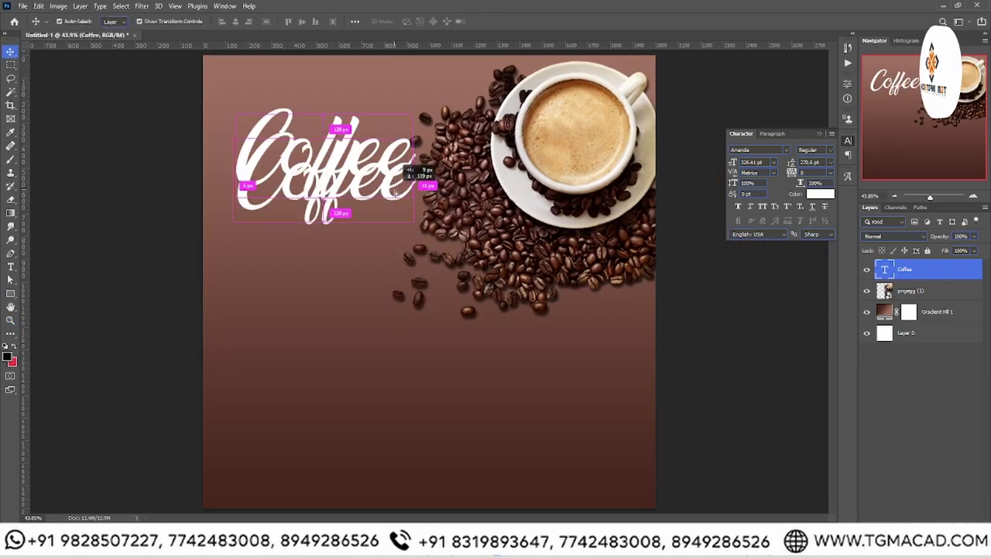
{"action": "double_click", "coordinate": [370, 254]}
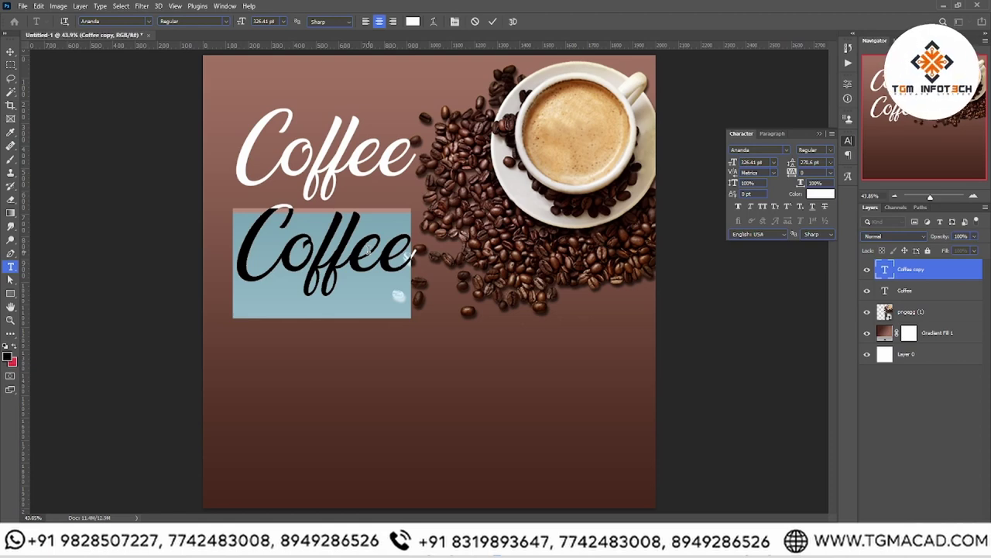
{"action": "type", "text": "God"}
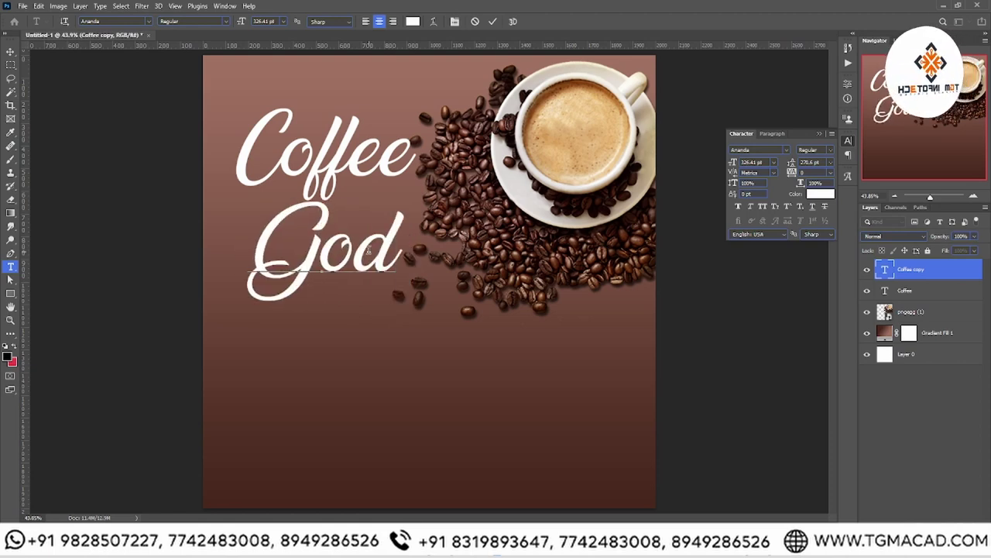
{"action": "key", "text": "BackSpace"}
{"action": "type", "text": "od"}
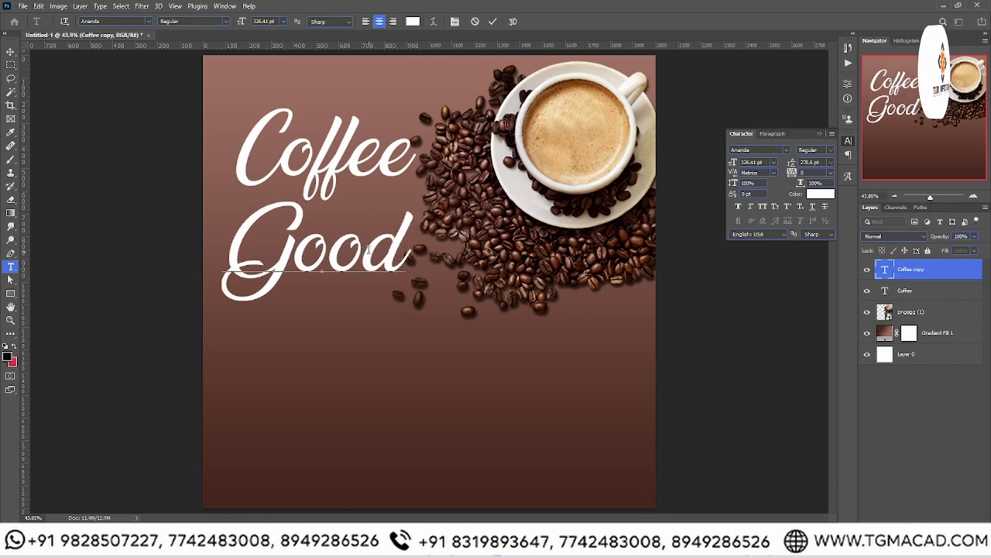
{"action": "type", "text": " Cof"}
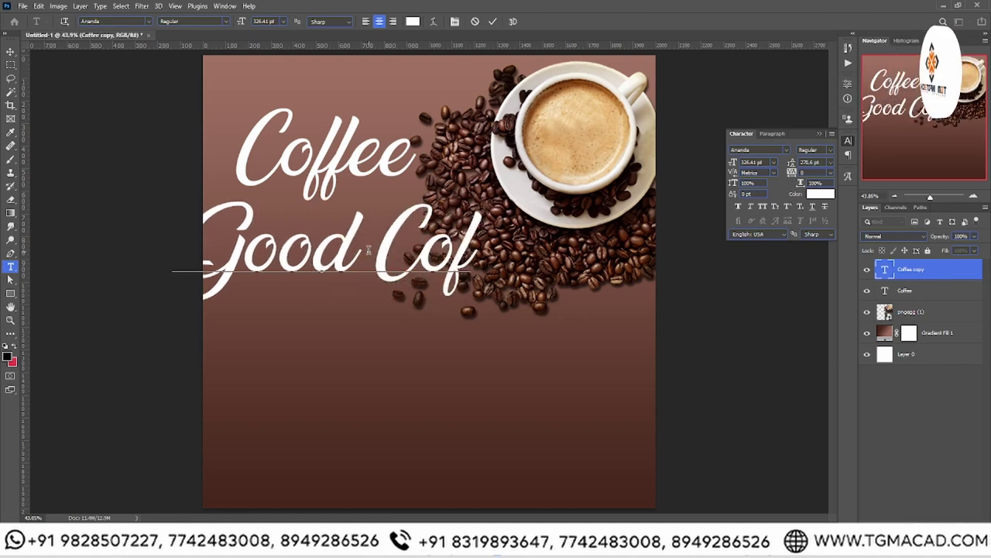
{"action": "type", "text": "fee"}
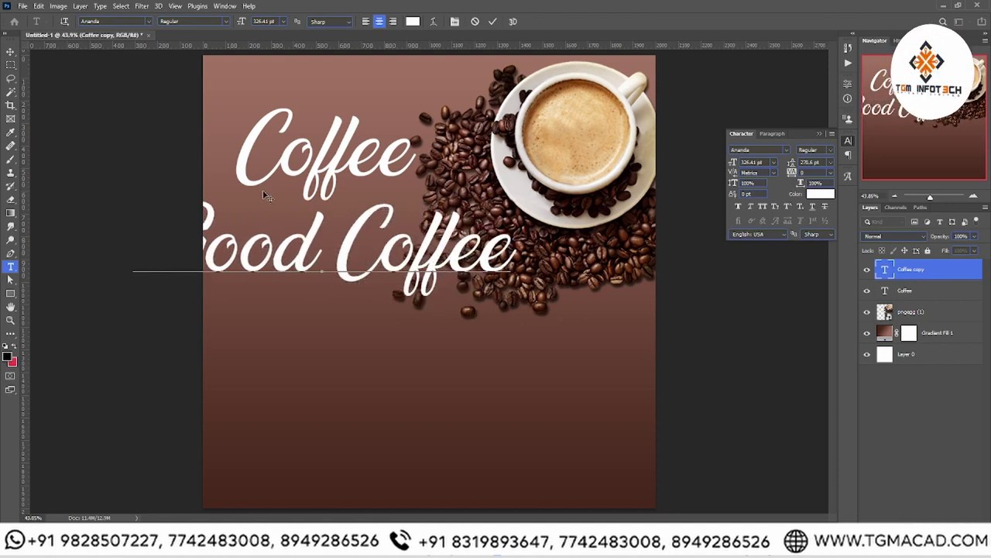
{"action": "key", "text": "ctrl+Return"}
- Duplicate 'Good Coffee' as a third line and change it to 'Good Day'
{"action": "key", "text": "v"}
{"action": "mouse_move", "coordinate": [391, 232]}
{"action": "left_mouse_down"}
{"action": "mouse_move", "coordinate": [463, 222]}
{"action": "mouse_move", "coordinate": [465, 333]}
{"action": "left_mouse_up"}
{"action": "double_click", "coordinate": [387, 348]}
{"action": "left_click_drag", "start_coordinate": [387, 349], "coordinate": [577, 349]}
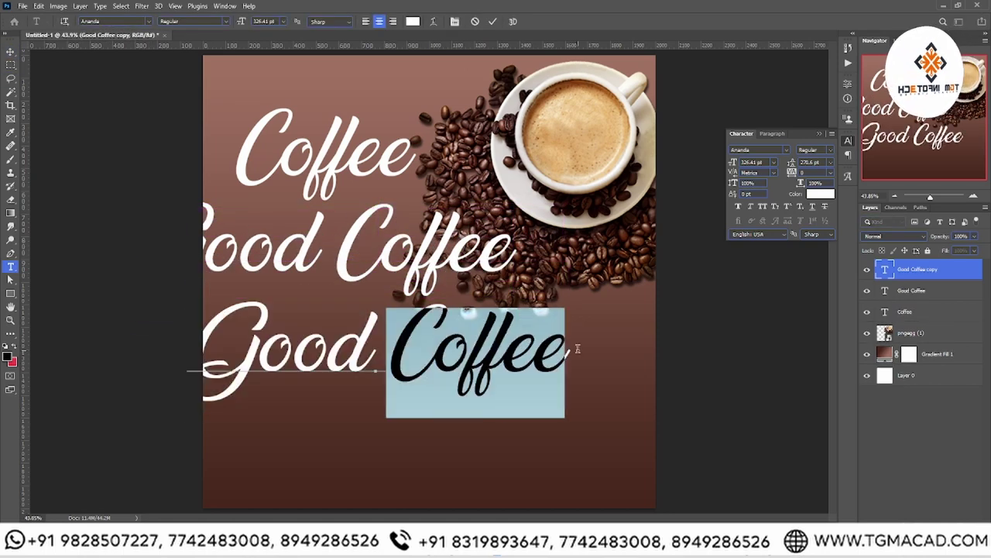
{"action": "type", "text": "Day"}
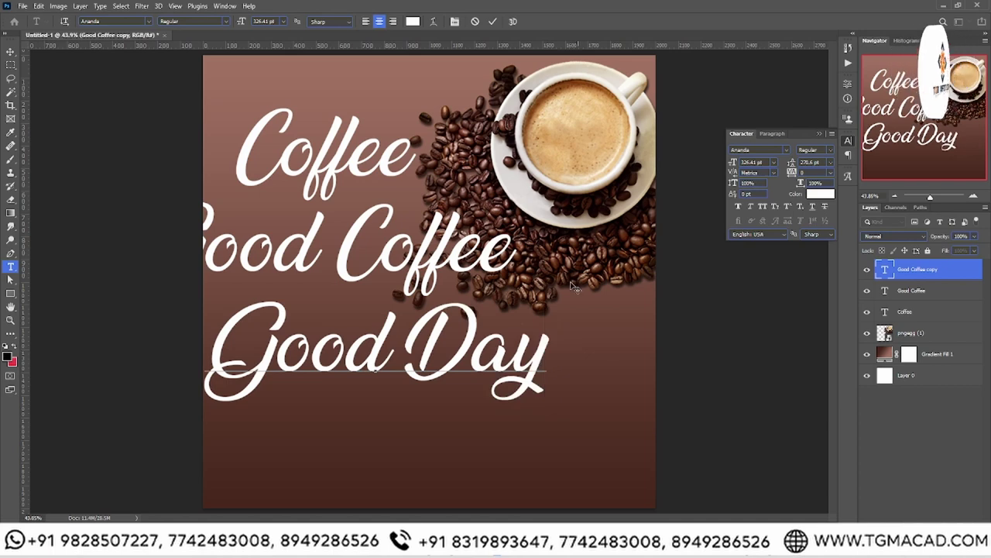
{"action": "left_click", "coordinate": [10, 51]}
- Set the Good Coffee and Good Day lines to Montserrat ExtraLight
{"action": "left_click", "coordinate": [461, 260], "text": "shift"}
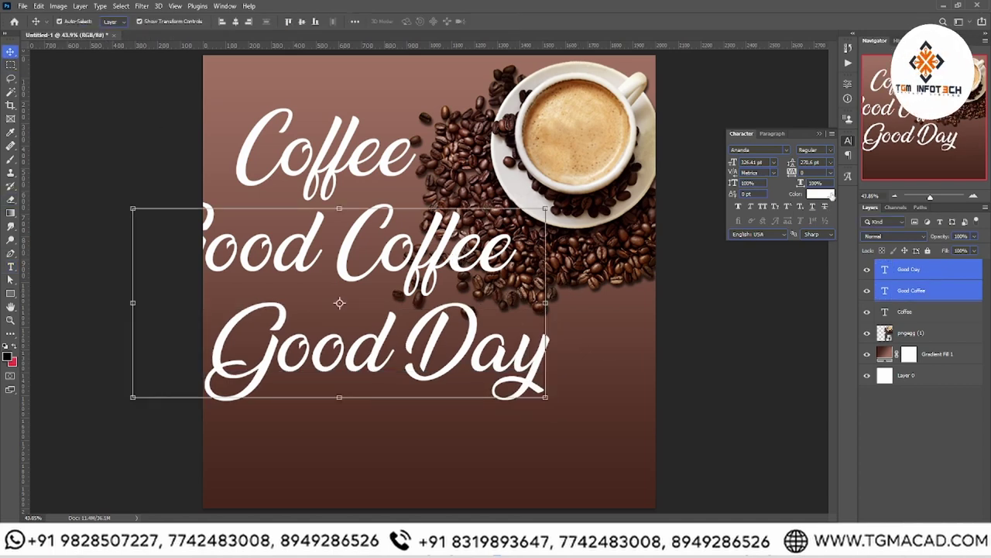
{"action": "left_click", "coordinate": [775, 149]}
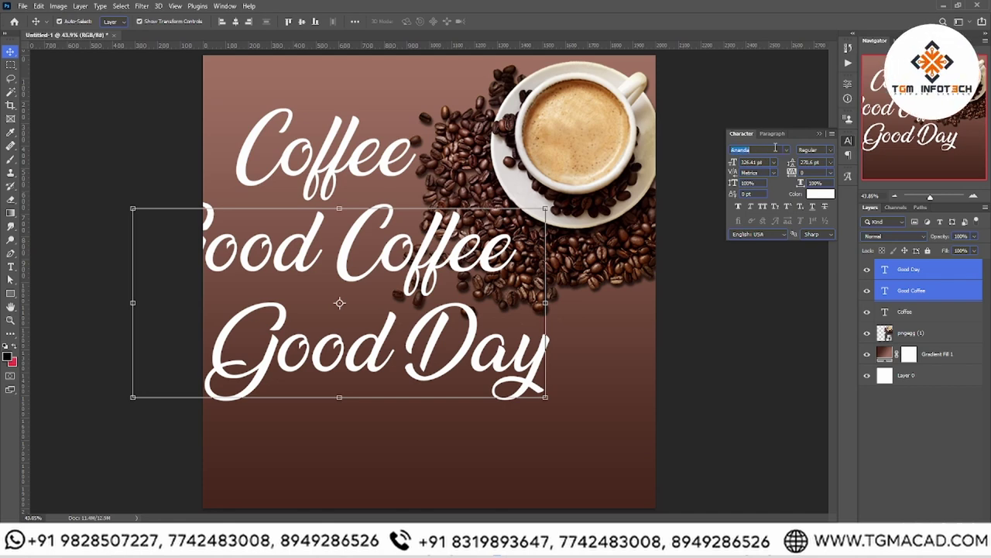
{"action": "type", "text": "monts"}
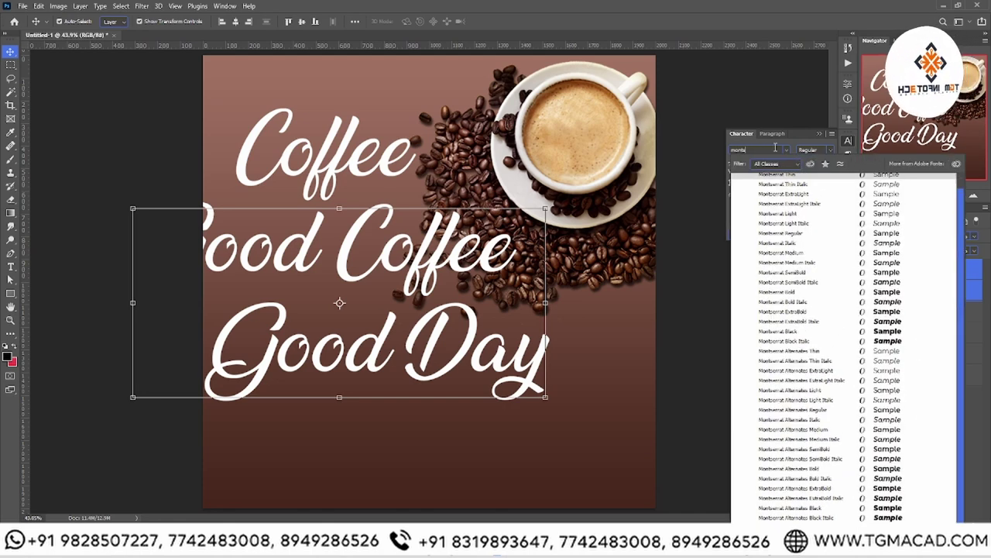
{"action": "key", "text": "Down"}
{"action": "key", "text": "Down"}
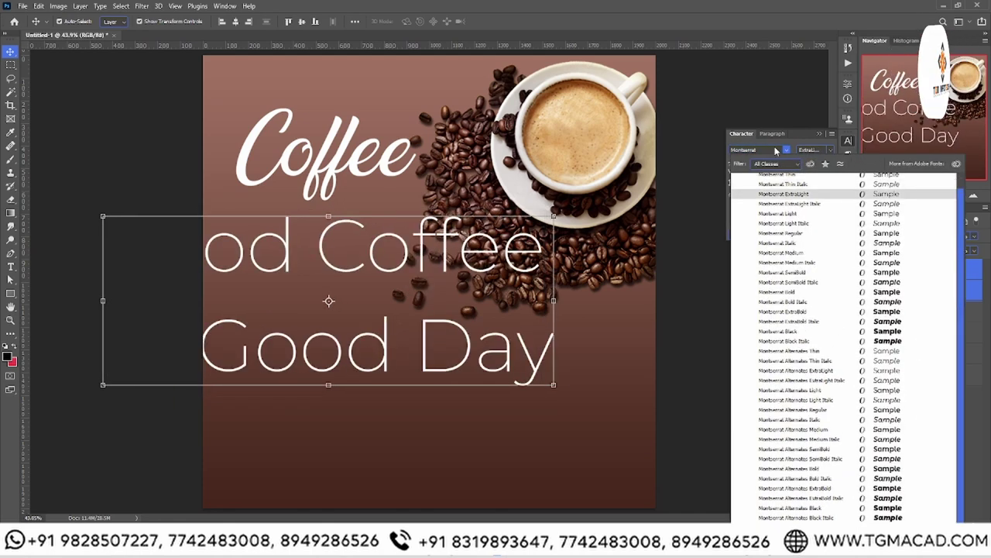
{"action": "key", "text": "Return"}
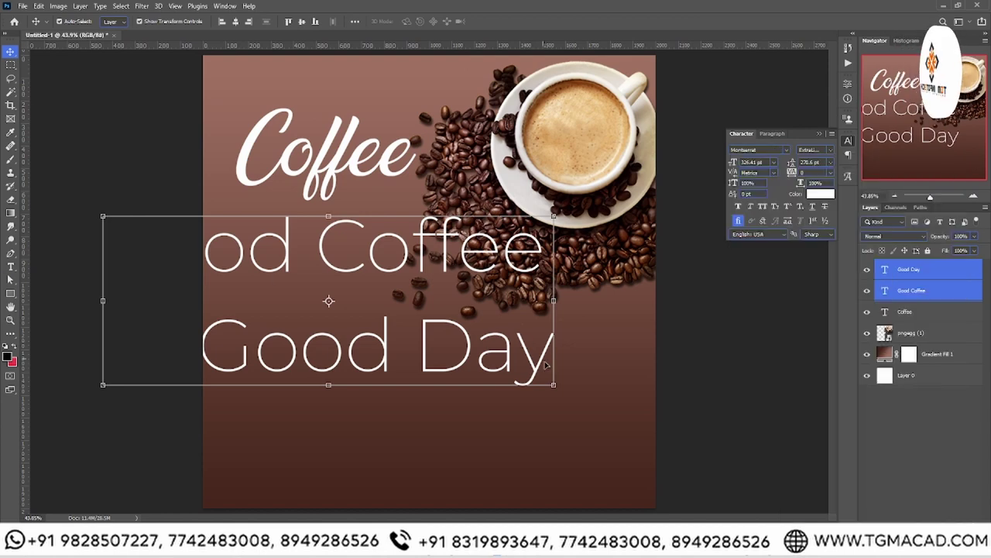
- Scale both tagline lines down and align their left edges
{"action": "mouse_move", "coordinate": [555, 384]}
{"action": "left_mouse_down"}
{"action": "mouse_move", "coordinate": [237, 265]}
{"action": "mouse_move", "coordinate": [339, 245]}
{"action": "left_mouse_up"}
{"action": "key", "text": "Return"}
{"action": "left_click", "coordinate": [334, 240]}
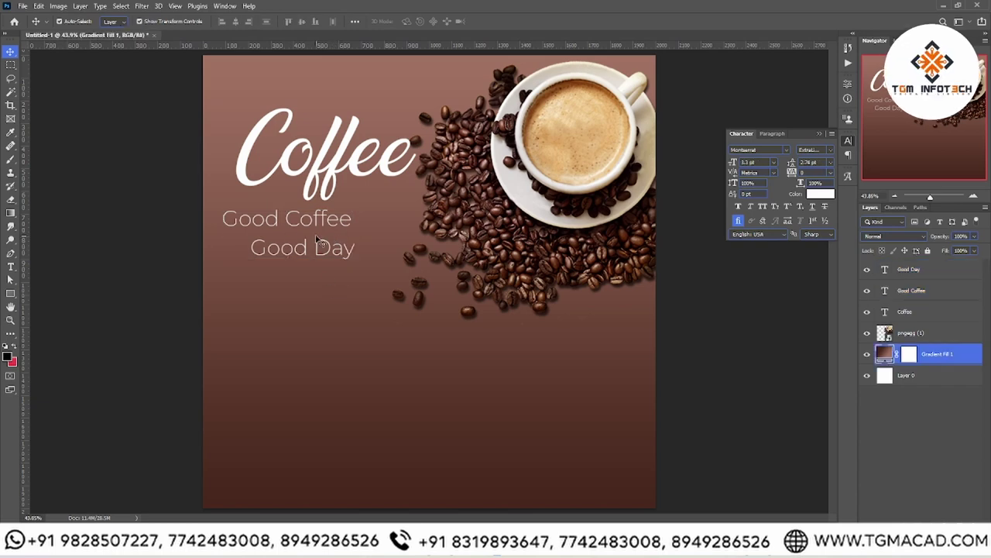
{"action": "left_click", "coordinate": [325, 224]}
{"action": "left_click", "coordinate": [326, 247], "text": "shift"}
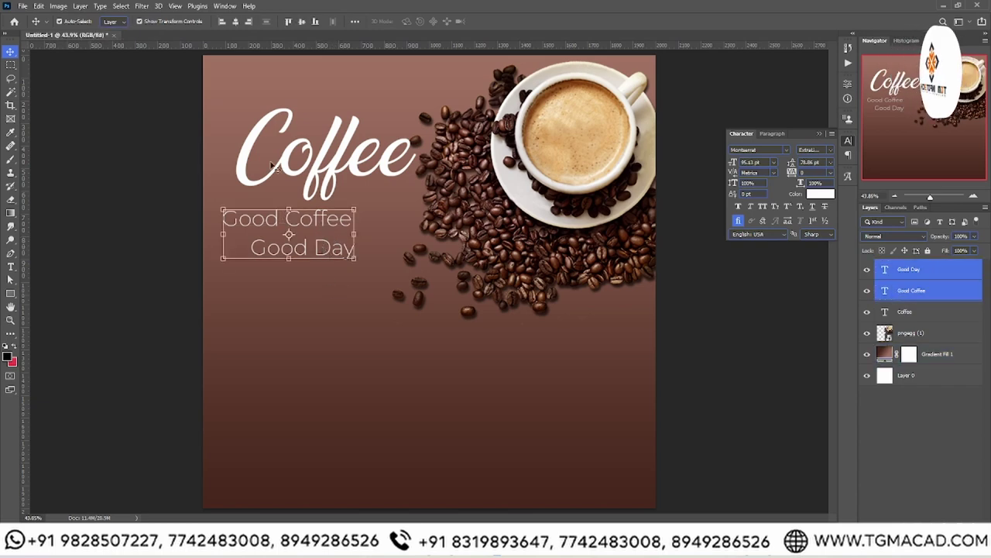
{"action": "left_click", "coordinate": [223, 22]}
- Move the Good Day line up closer to Good Coffee
{"action": "left_click", "coordinate": [309, 268]}
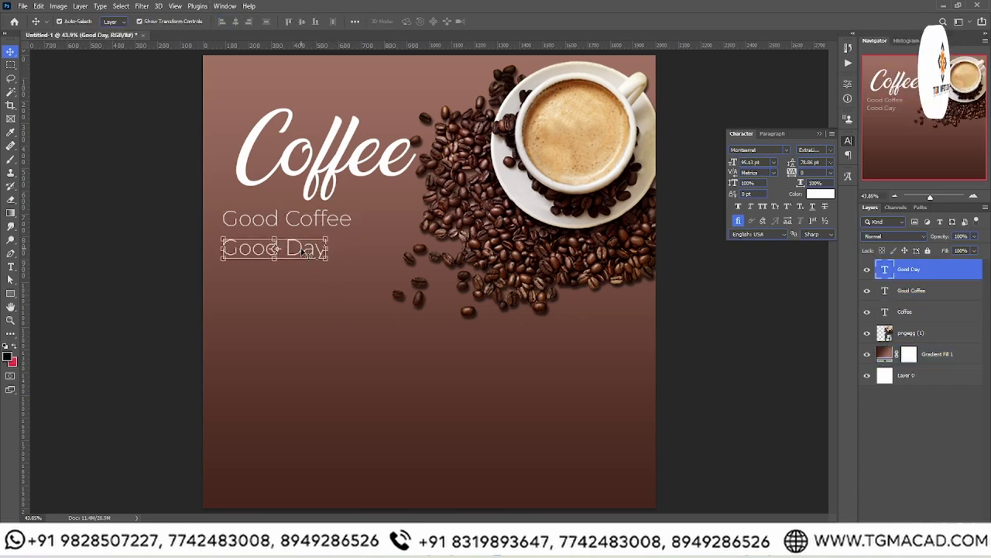
{"action": "left_click_drag", "start_coordinate": [304, 253], "coordinate": [302, 249]}
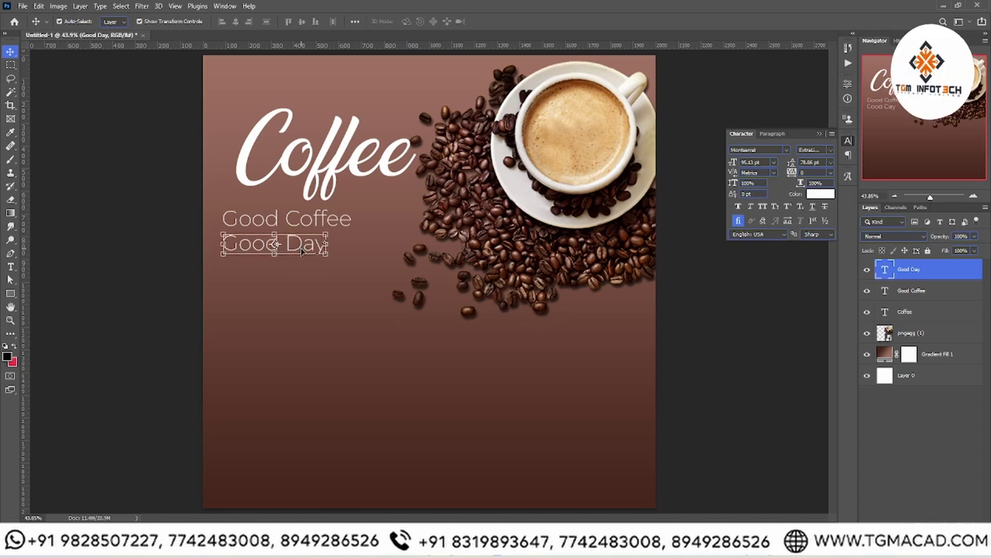
{"action": "key", "text": "Up"}
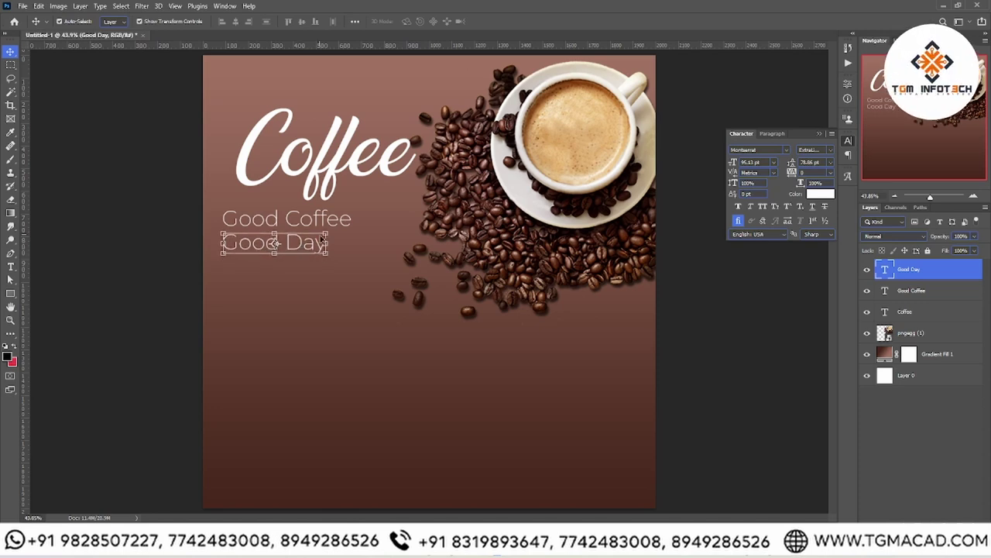
- Enlarge both tagline lines beneath the Coffee title
{"action": "left_click", "coordinate": [352, 220], "text": "shift"}
{"action": "mouse_move", "coordinate": [354, 233]}
{"action": "left_mouse_down"}
{"action": "mouse_move", "coordinate": [412, 233]}
{"action": "mouse_move", "coordinate": [391, 211]}
{"action": "left_mouse_up"}
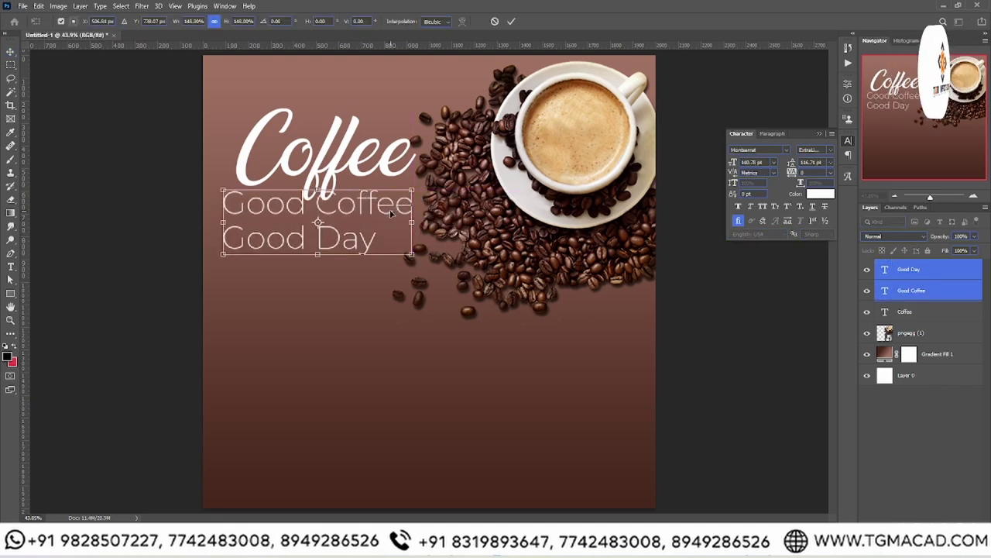
{"action": "key", "text": "Return"}
- Shift the Coffee title slightly left and enlarge it to about 143 pt
{"action": "left_click", "coordinate": [385, 155]}
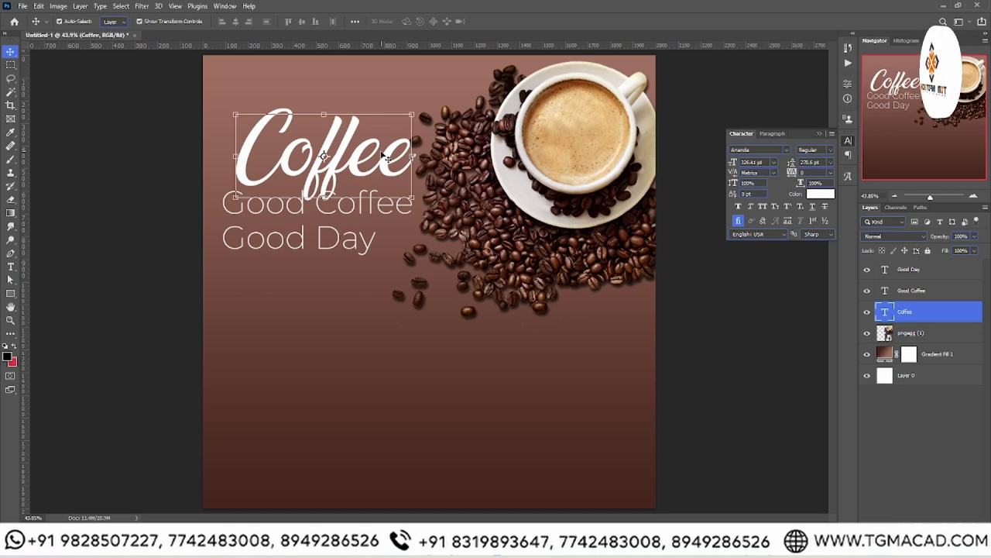
{"action": "left_click_drag", "start_coordinate": [385, 155], "coordinate": [379, 154]}
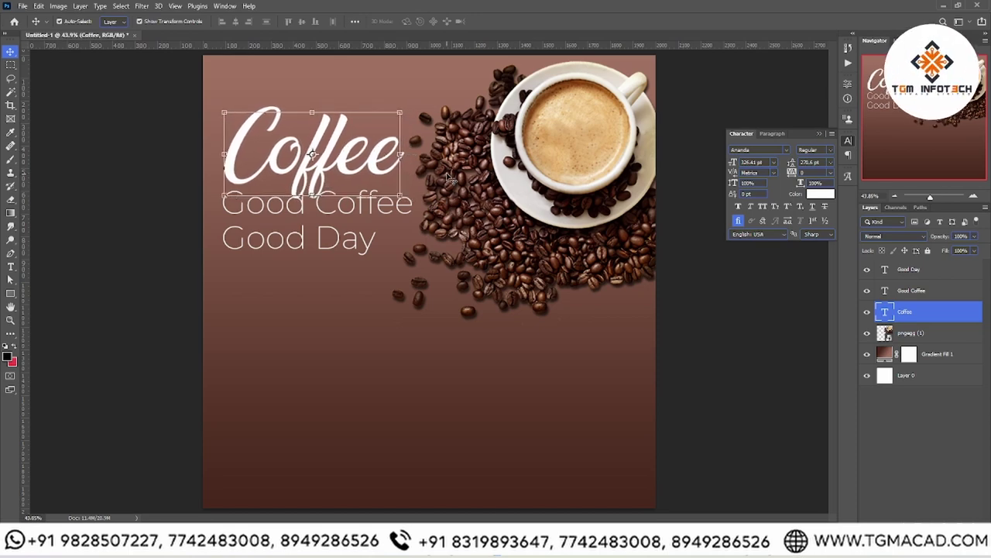
{"action": "key", "text": "ctrl+t"}
{"action": "mouse_move", "coordinate": [412, 159]}
{"action": "left_mouse_down"}
{"action": "mouse_move", "coordinate": [403, 158]}
{"action": "mouse_move", "coordinate": [413, 161]}
{"action": "left_mouse_up"}
{"action": "key", "text": "Return"}
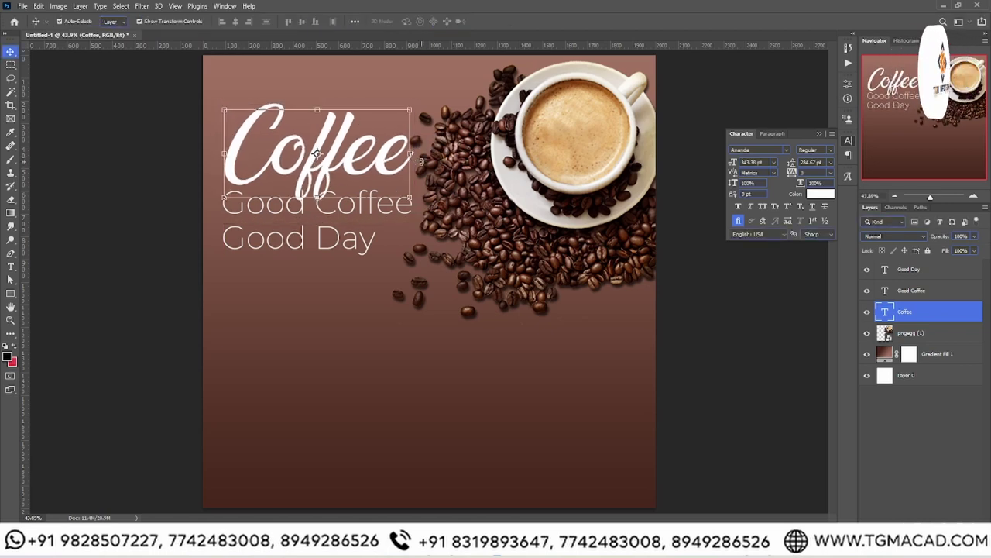
{"action": "left_click", "coordinate": [402, 229]}
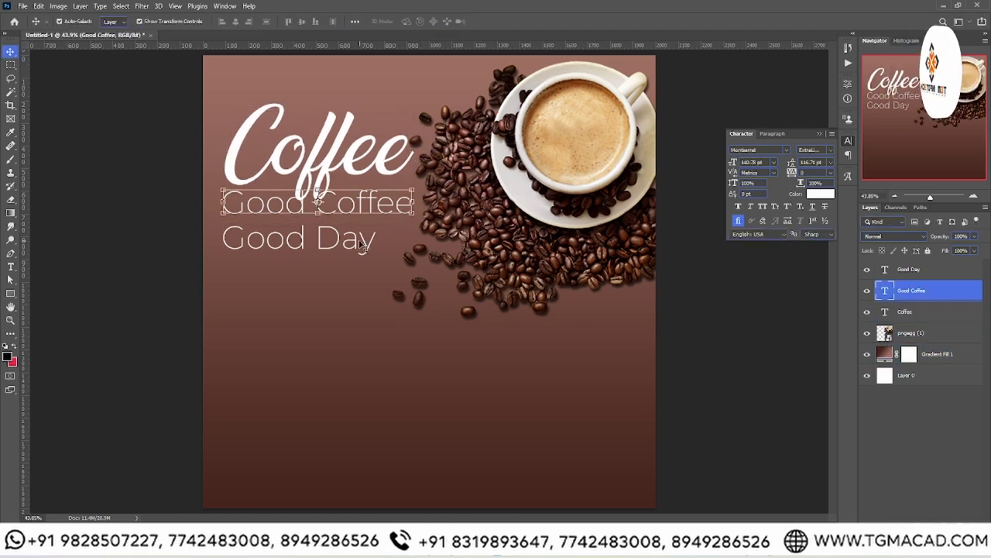
{"action": "left_click", "coordinate": [360, 244], "text": "shift"}
- Colour the tagline lines yellow #ffde00
{"action": "left_click", "coordinate": [810, 195]}
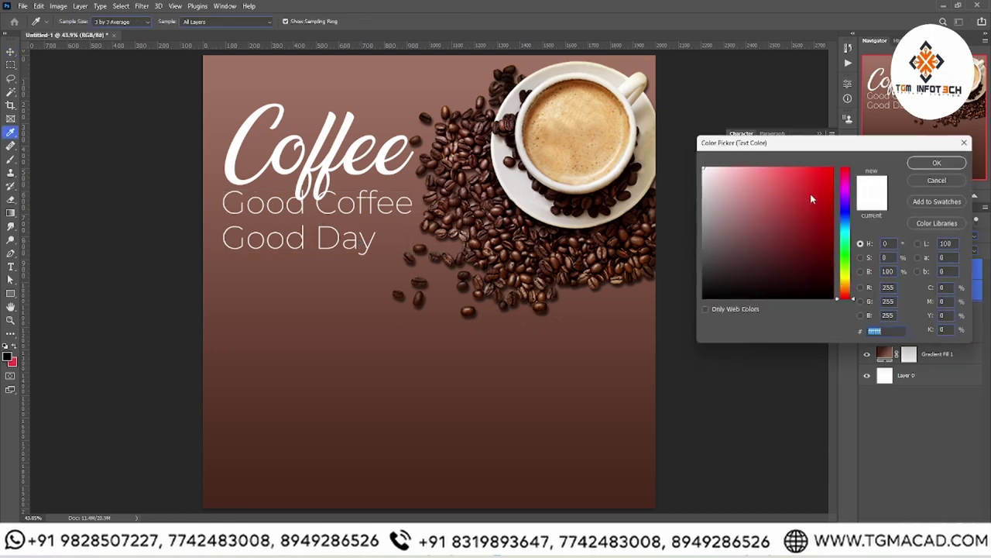
{"action": "left_click_drag", "start_coordinate": [763, 269], "coordinate": [781, 142]}
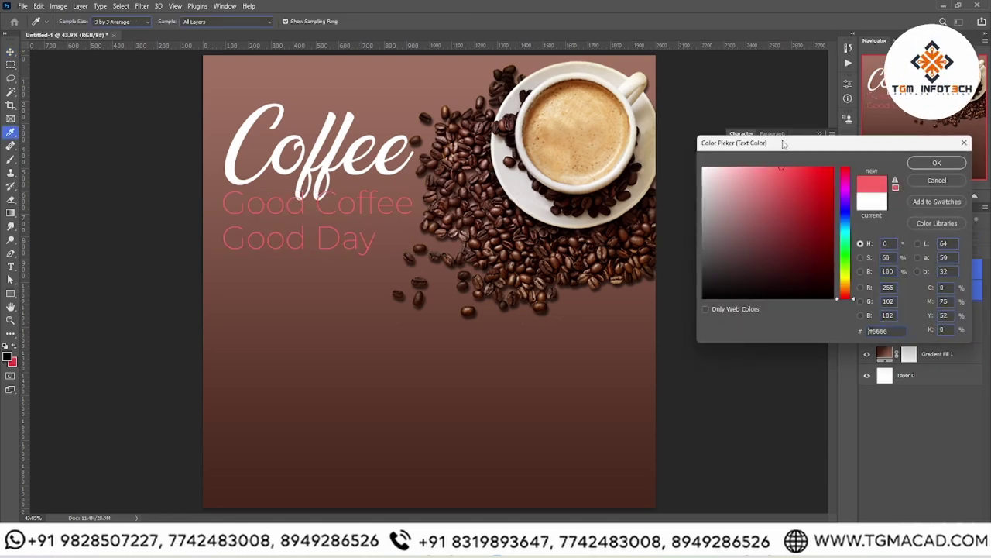
{"action": "type", "text": "ffde00"}
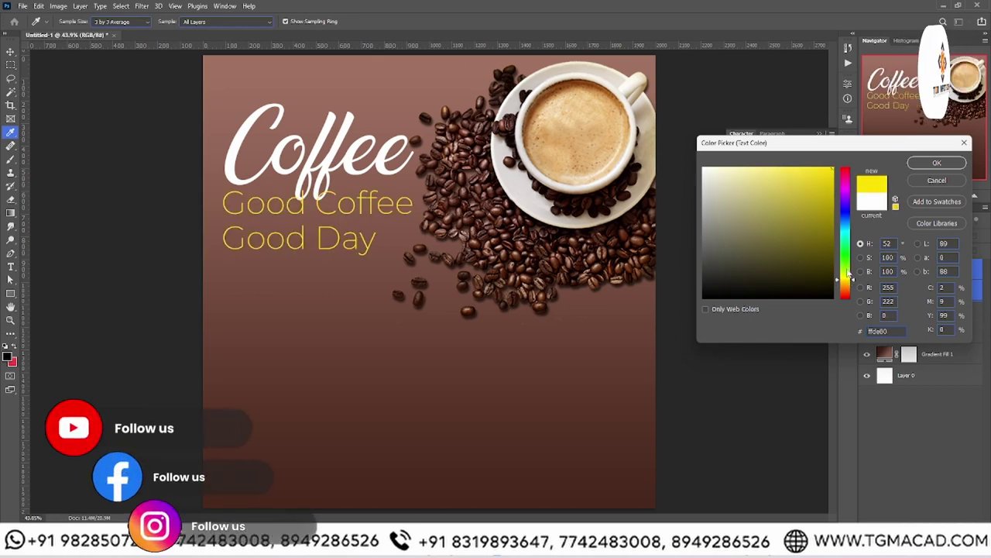
{"action": "key", "text": "Return"}
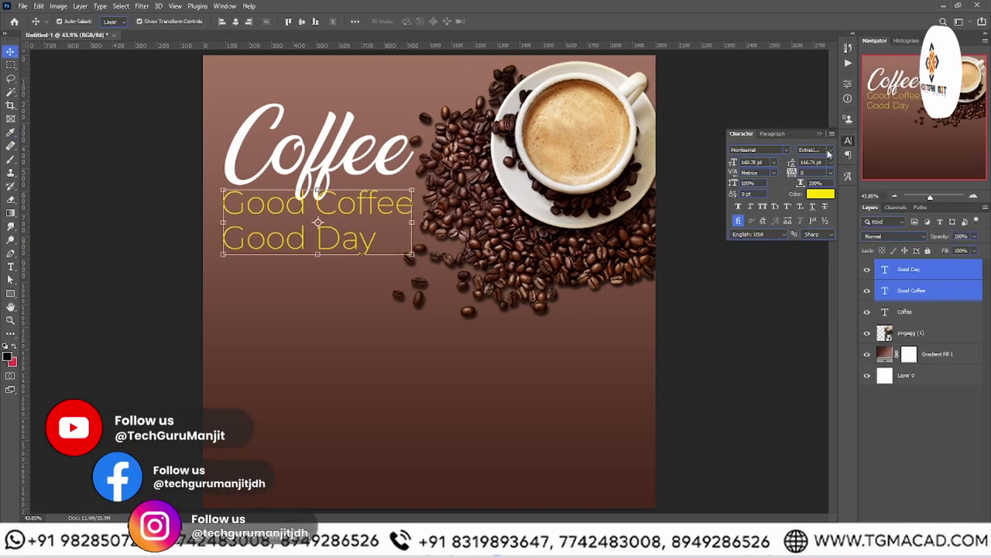
- Change the tagline font style to Montserrat Bold Italic
{"action": "left_click", "coordinate": [830, 149]}
{"action": "left_click", "coordinate": [827, 268]}
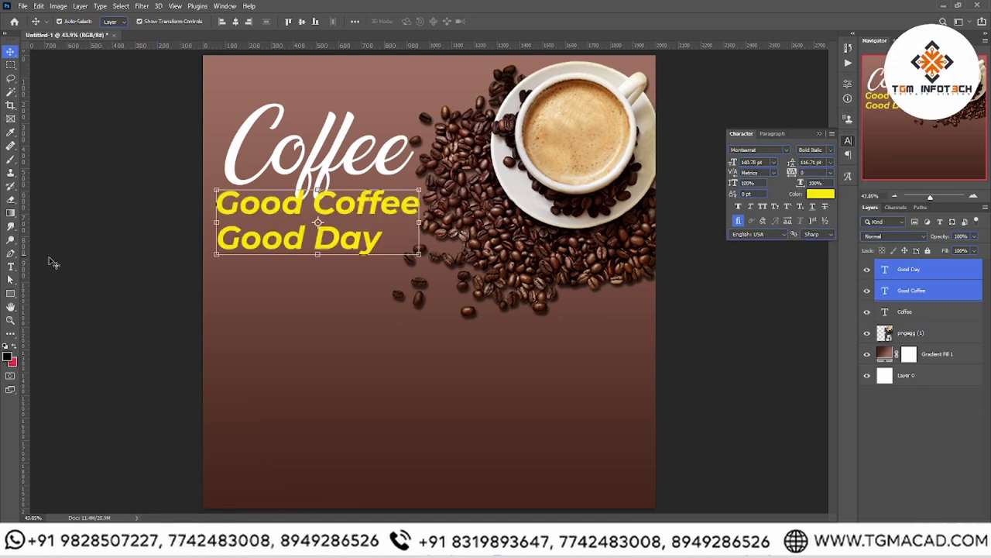
{"action": "left_click", "coordinate": [10, 319]}
{"action": "left_click", "coordinate": [342, 174]}
- Scale Good Coffee and Good Day down to a matching 64.24 pt size
{"action": "left_click", "coordinate": [374, 172]}
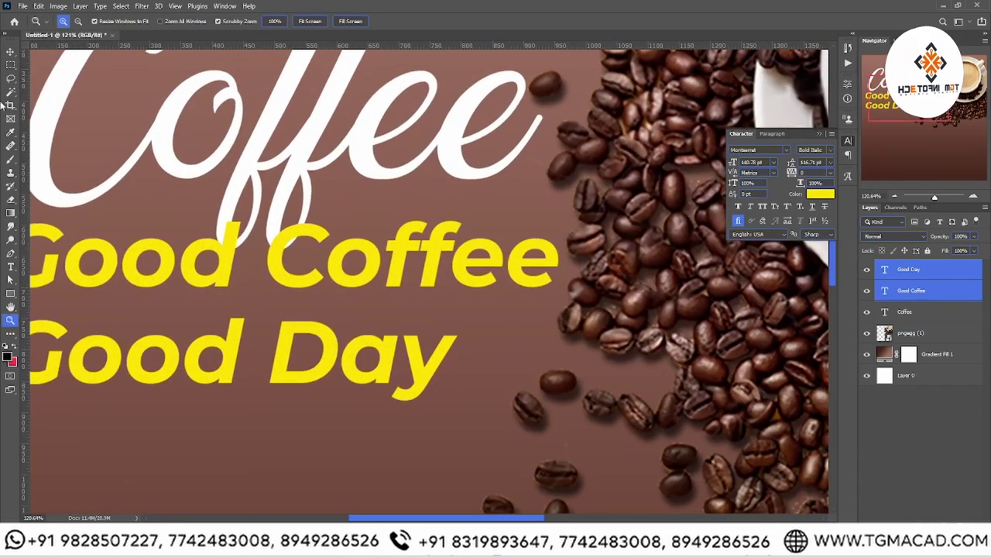
{"action": "left_click", "coordinate": [10, 51]}
{"action": "left_click", "coordinate": [279, 255]}
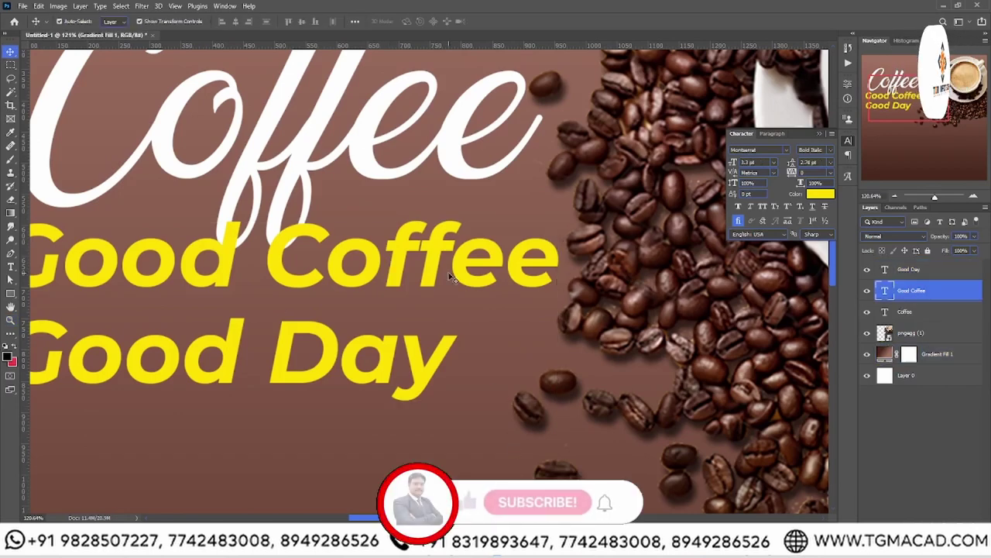
{"action": "key", "text": "ctrl+t"}
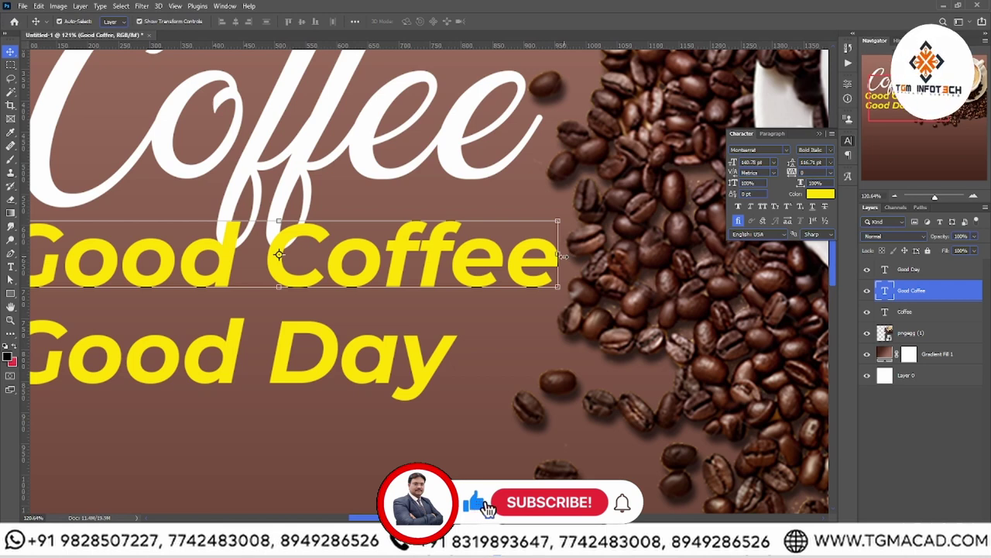
{"action": "mouse_move", "coordinate": [559, 261]}
{"action": "left_mouse_down"}
{"action": "mouse_move", "coordinate": [259, 259]}
{"action": "mouse_move", "coordinate": [223, 235]}
{"action": "left_mouse_up"}
{"action": "key", "text": "Return"}
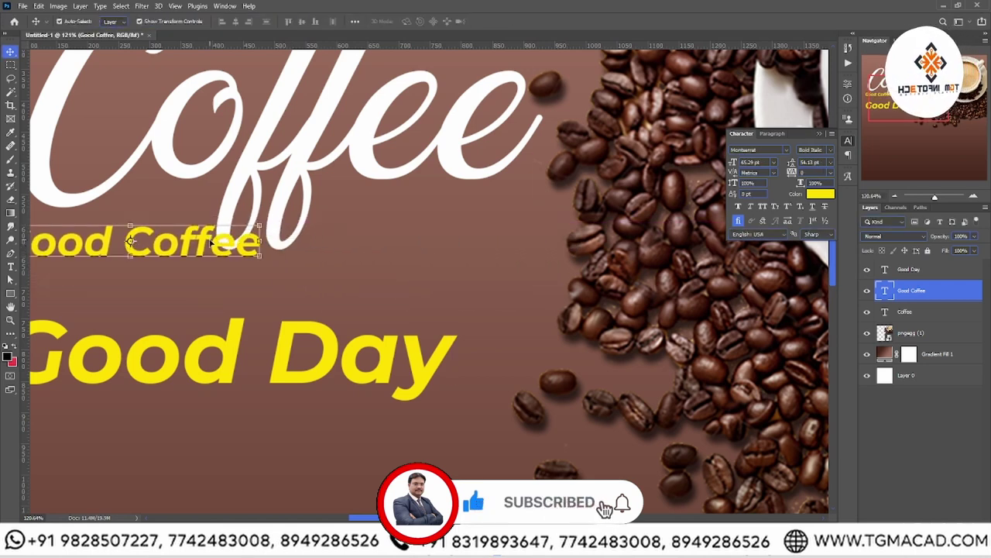
{"action": "left_click", "coordinate": [353, 374]}
{"action": "key", "text": "ctrl+t"}
{"action": "mouse_move", "coordinate": [460, 357]}
{"action": "left_mouse_down"}
{"action": "mouse_move", "coordinate": [380, 341]}
{"action": "mouse_move", "coordinate": [211, 340]}
{"action": "mouse_move", "coordinate": [500, 326]}
{"action": "mouse_move", "coordinate": [276, 307]}
{"action": "mouse_move", "coordinate": [556, 289]}
{"action": "mouse_move", "coordinate": [436, 272]}
{"action": "left_mouse_up"}
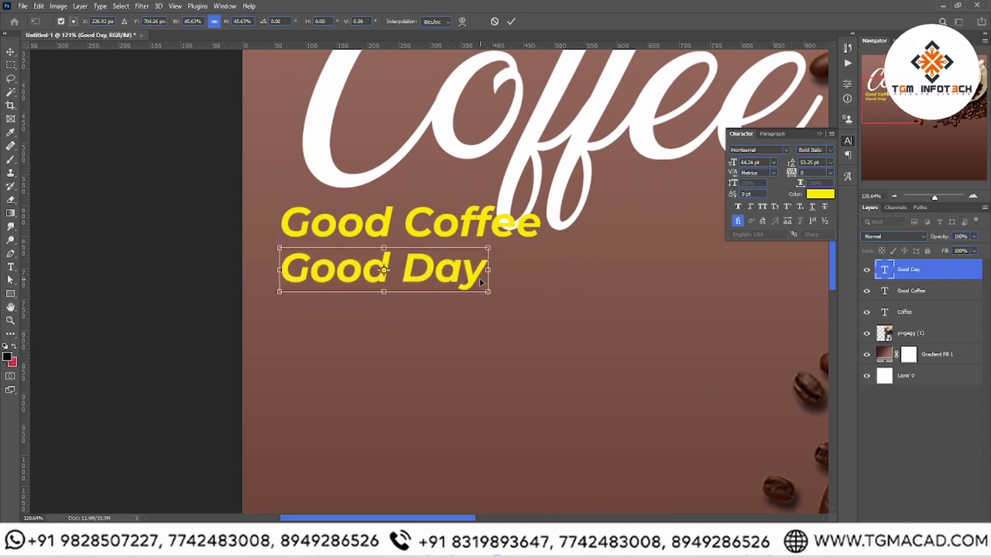
{"action": "key", "text": "Return"}
- Move the Coffee title layer above the tagline layers
{"action": "left_click", "coordinate": [488, 232]}
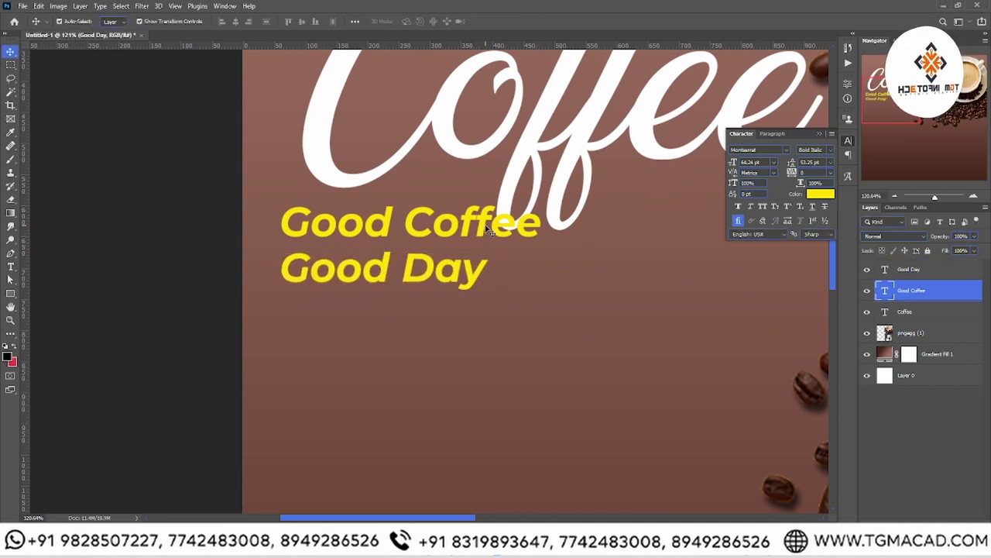
{"action": "left_click", "coordinate": [582, 141]}
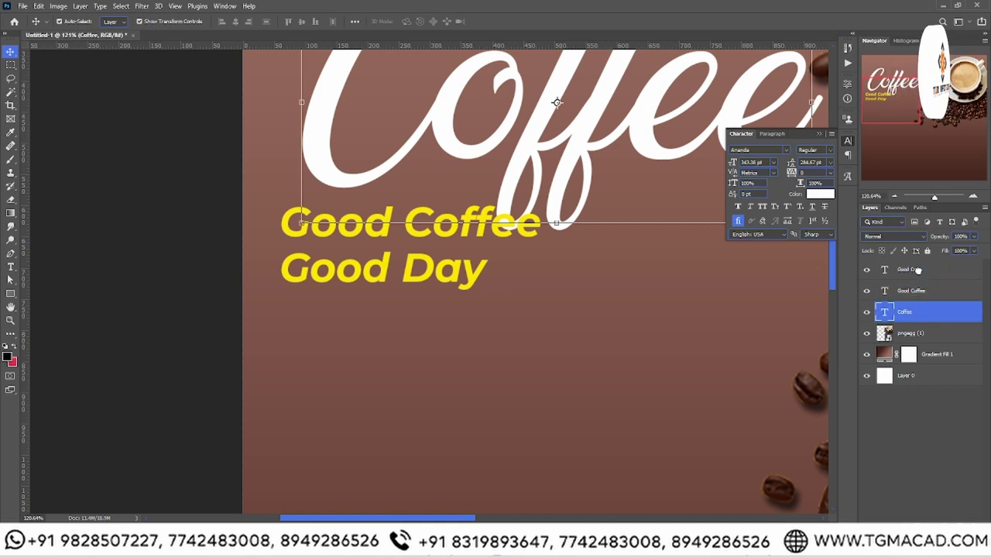
{"action": "left_click_drag", "start_coordinate": [918, 295], "coordinate": [930, 268]}
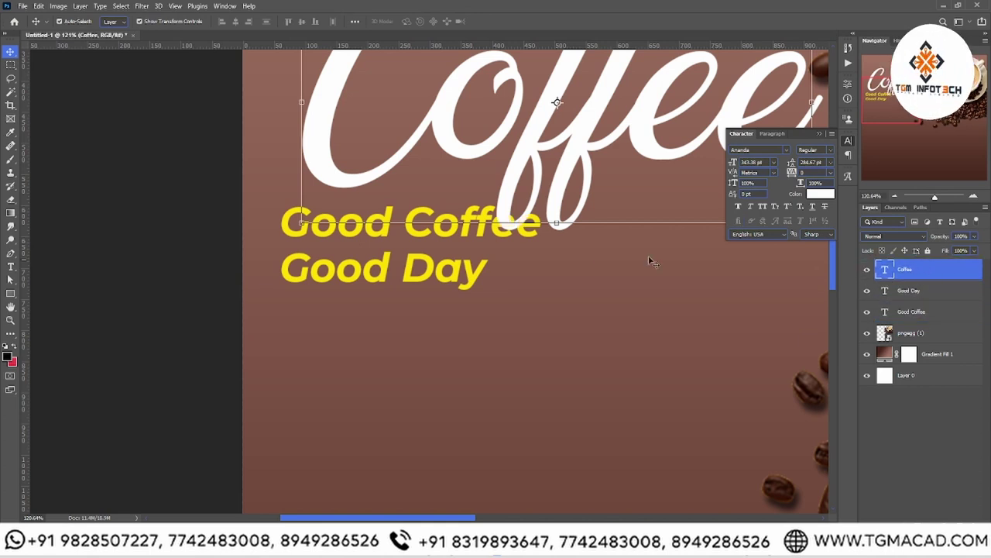
{"action": "left_click", "coordinate": [390, 276]}
{"action": "left_click", "coordinate": [408, 227], "text": "shift"}
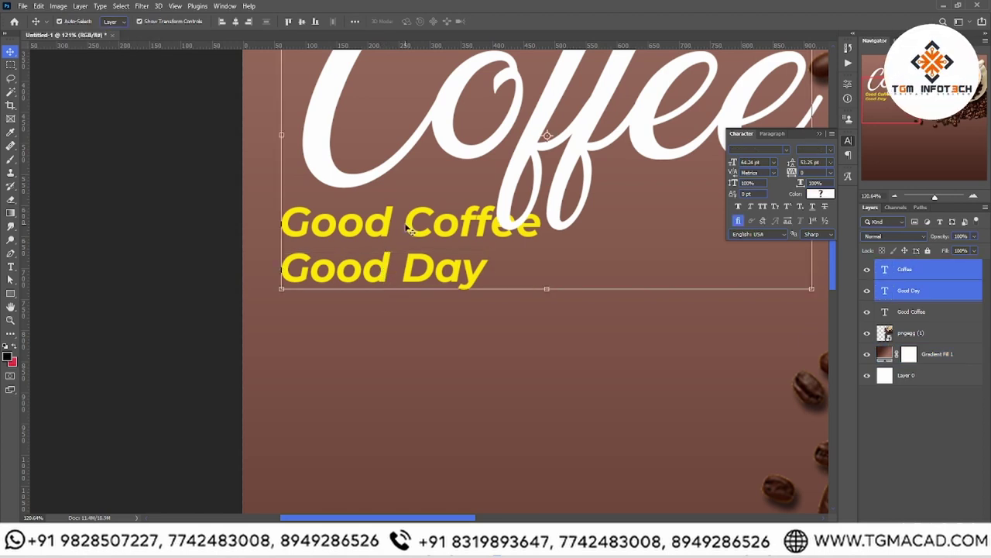
- Nudge both tagline lines down and right, and draw a rectangle near the tagline
{"action": "left_click", "coordinate": [937, 291]}
{"action": "left_click", "coordinate": [935, 312], "text": "shift"}
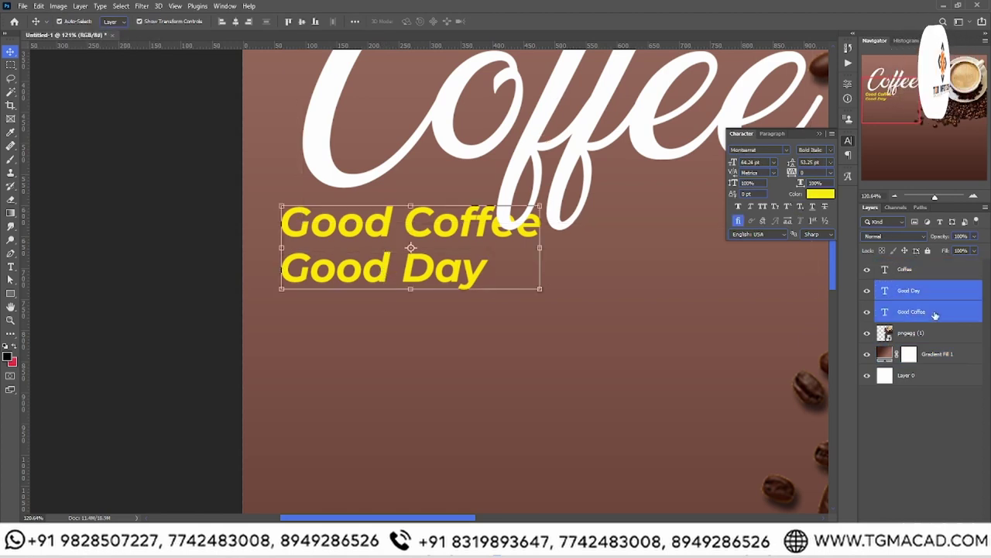
{"action": "key", "text": "shift+Down"}
{"action": "key", "text": "shift+Down"}
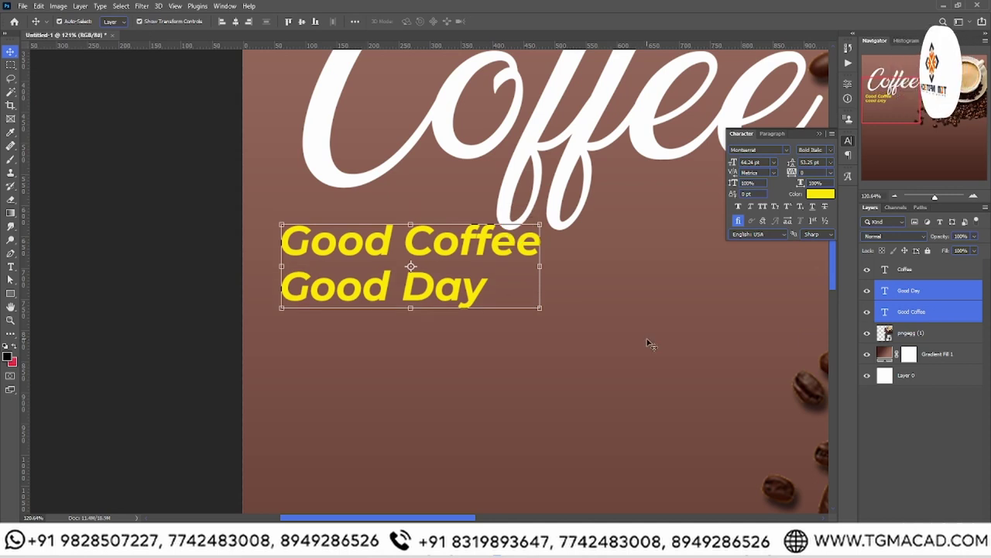
{"action": "key", "text": "shift+Right"}
{"action": "key", "text": "shift+Right"}
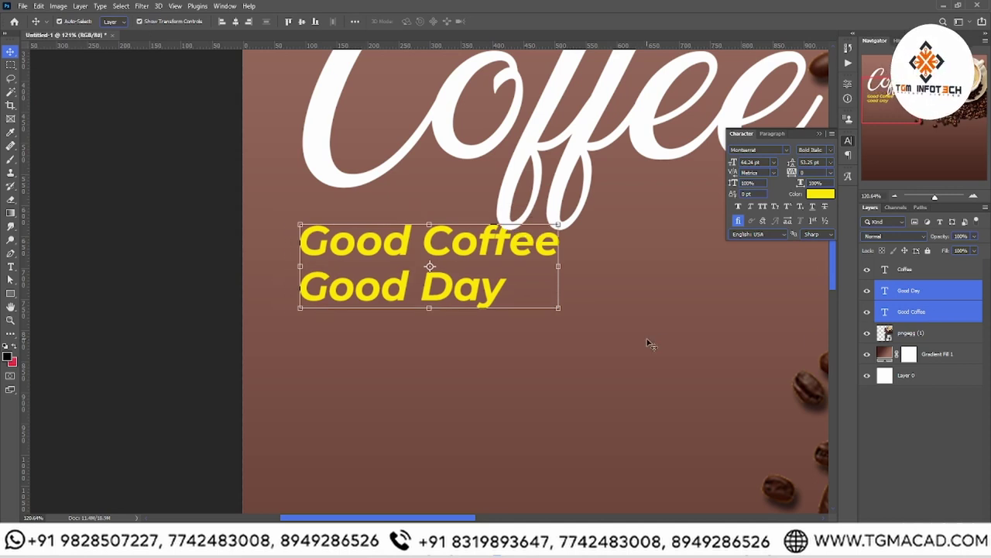
{"action": "key", "text": "Right"}
{"action": "key", "text": "Right"}
{"action": "key", "text": "Right"}
{"action": "key", "text": "Down"}
{"action": "key", "text": "Down"}
{"action": "key", "text": "Down"}
{"action": "key", "text": "Down"}
{"action": "key", "text": "Down"}
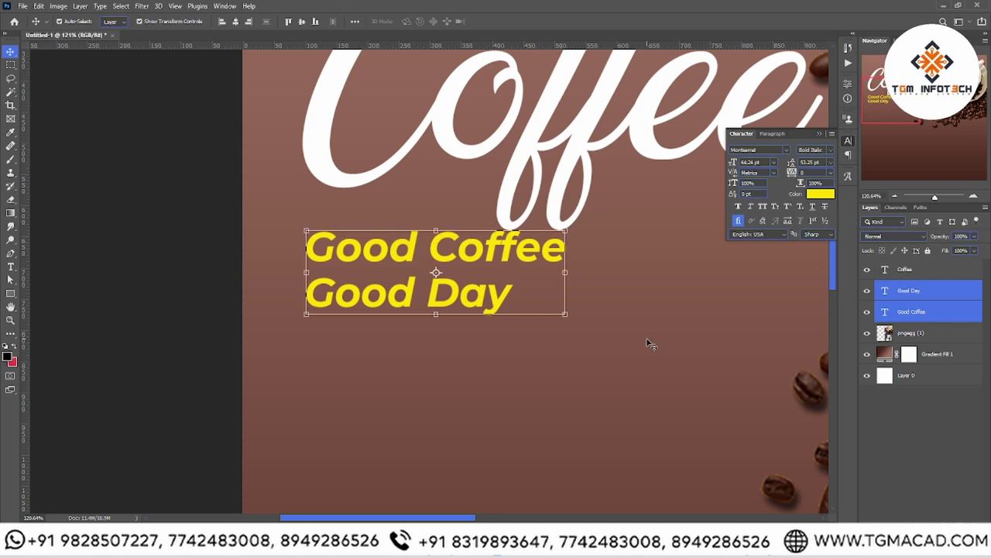
{"action": "key", "text": "Down"}
{"action": "key", "text": "Down"}
{"action": "key", "text": "Down"}
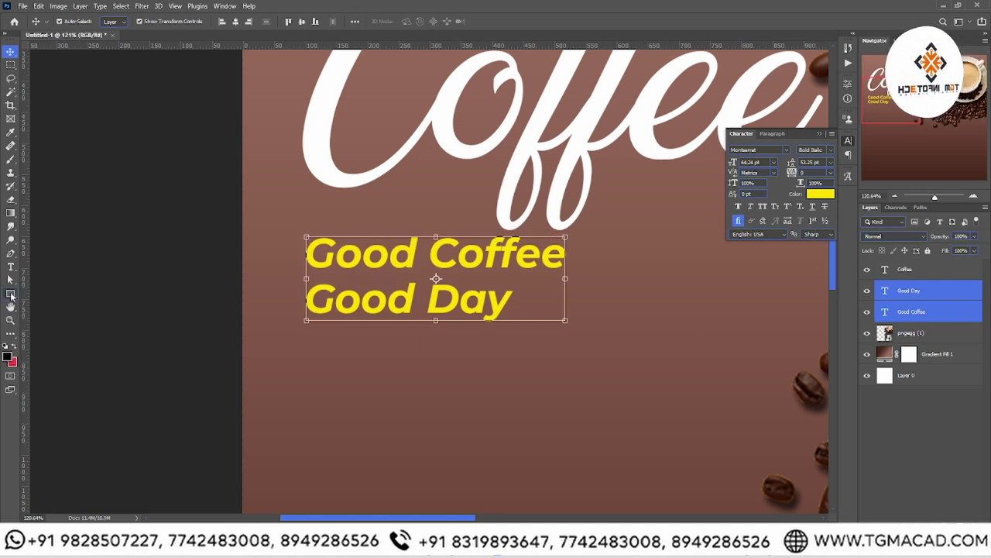
{"action": "left_click", "coordinate": [10, 293]}
{"action": "mouse_move", "coordinate": [422, 277]}
{"action": "left_mouse_down"}
{"action": "mouse_move", "coordinate": [516, 326]}
{"action": "mouse_move", "coordinate": [572, 231]}
{"action": "left_mouse_up"}
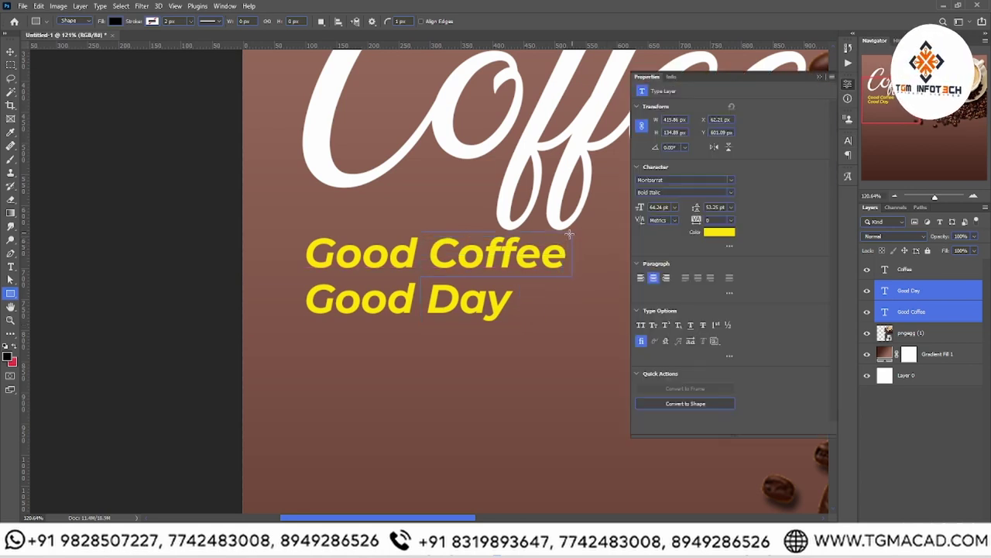
- Give the rectangle a white fill
{"action": "left_click", "coordinate": [670, 184]}
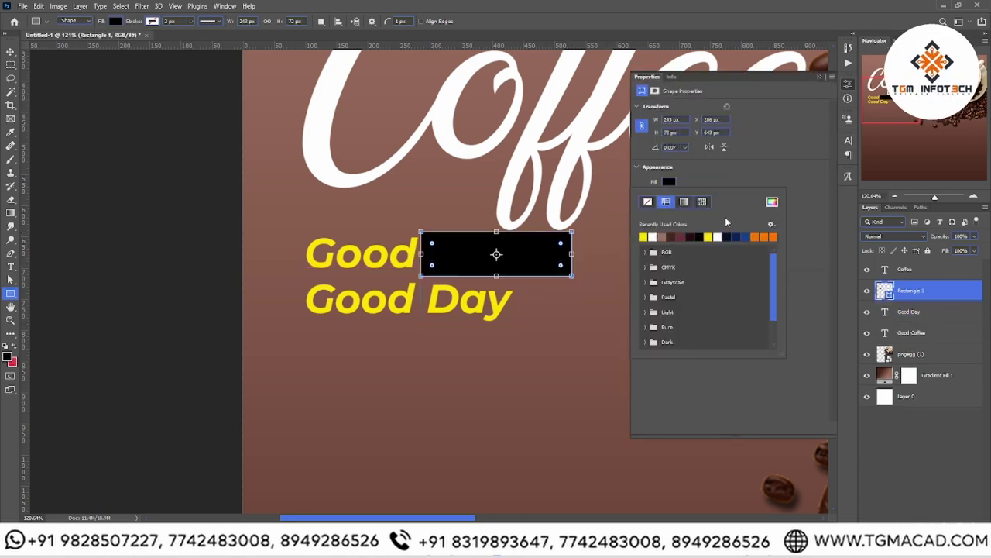
{"action": "left_click", "coordinate": [652, 236]}
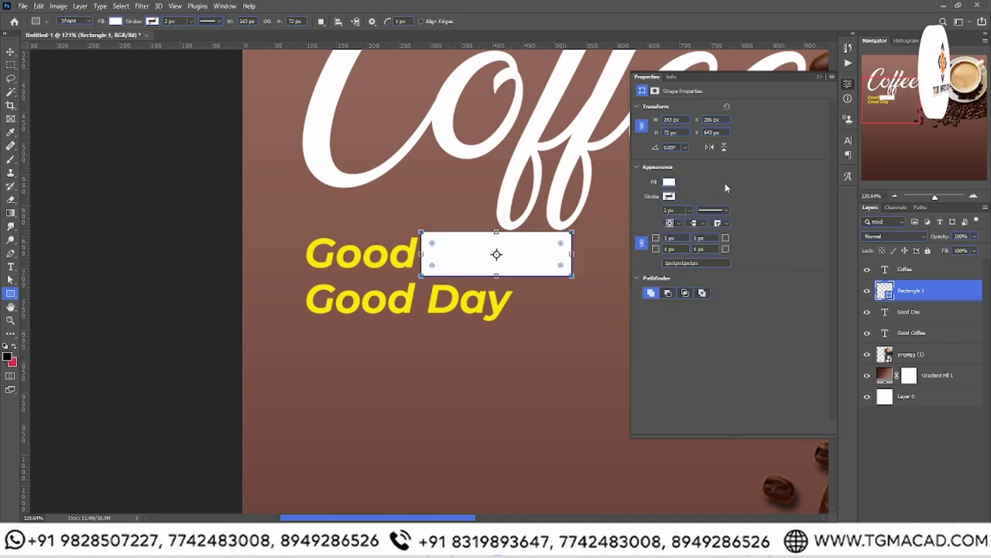
{"action": "left_click", "coordinate": [830, 78]}
- Distort the rectangle into a slanted parallelogram and place it behind Good Coffee
{"action": "key", "text": "ctrl+t"}
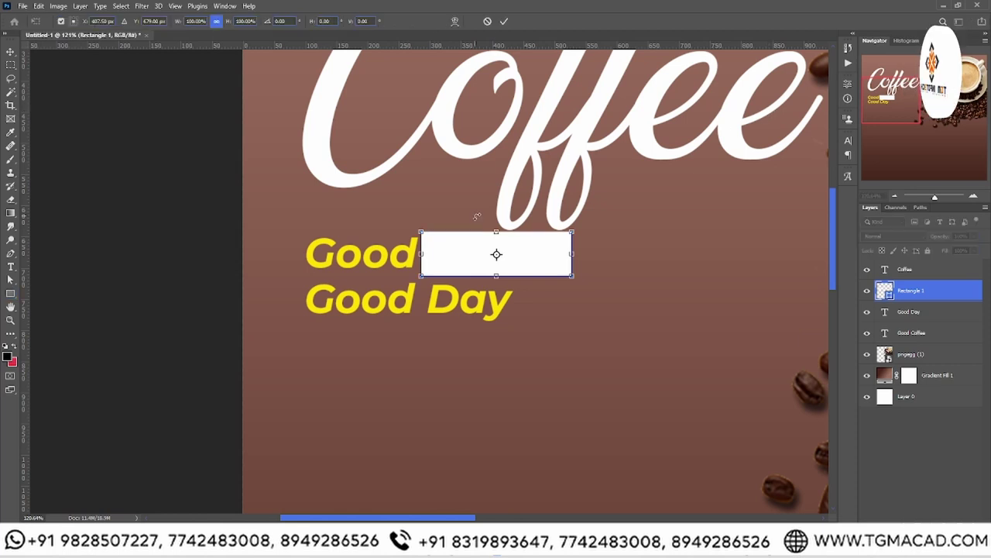
{"action": "right_click", "coordinate": [521, 251]}
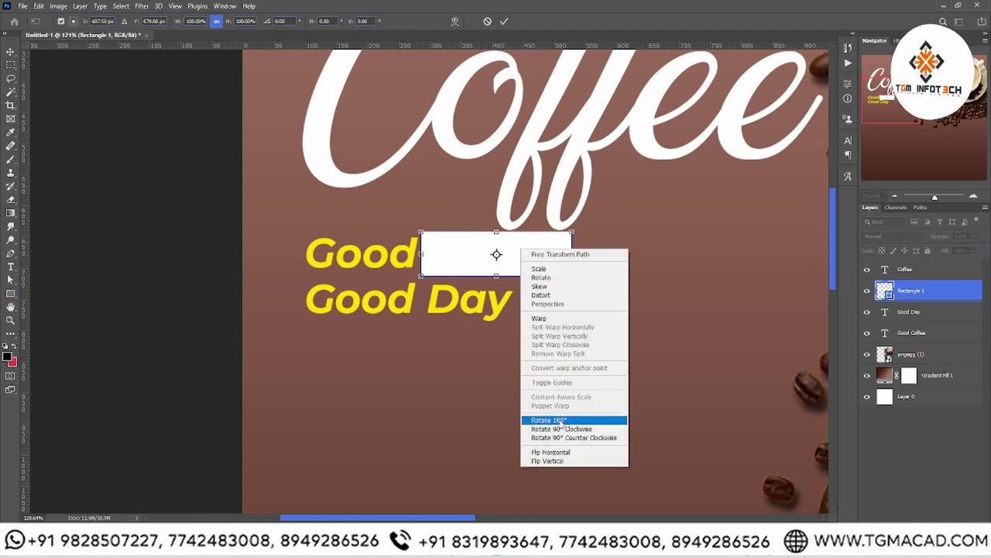
{"action": "left_click", "coordinate": [509, 243]}
{"action": "right_click", "coordinate": [509, 243]}
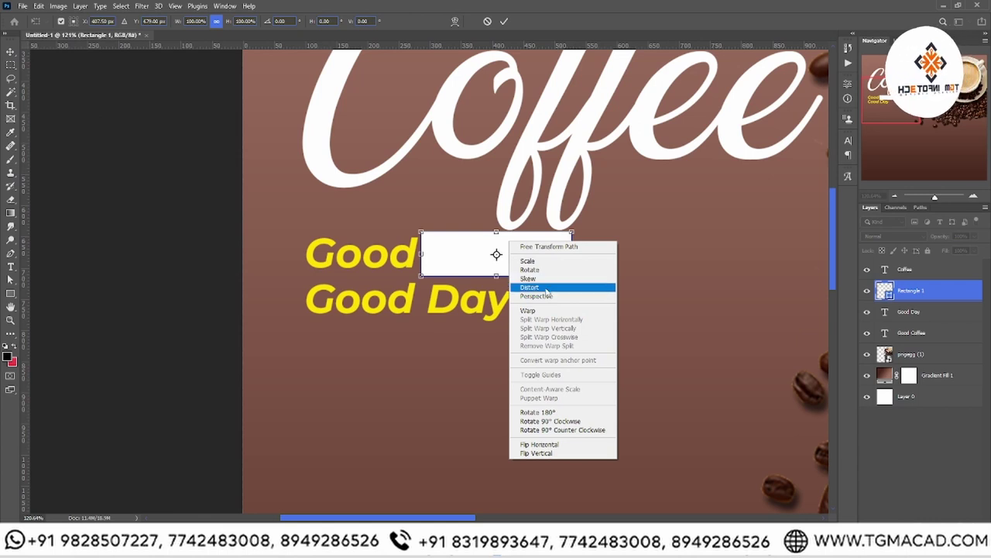
{"action": "left_click", "coordinate": [529, 286]}
{"action": "left_click_drag", "start_coordinate": [496, 232], "coordinate": [508, 231]}
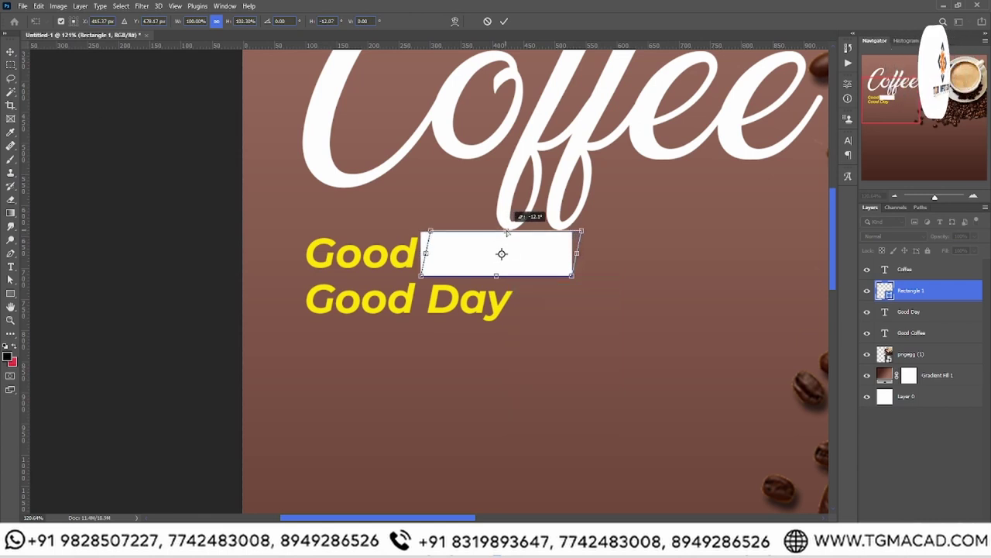
{"action": "key", "text": "Return"}
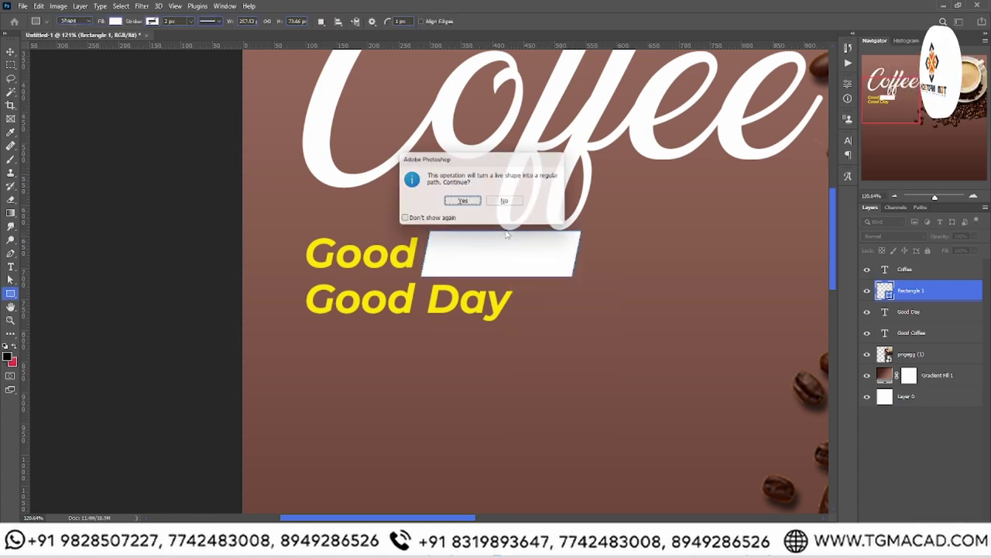
{"action": "key", "text": "Return"}
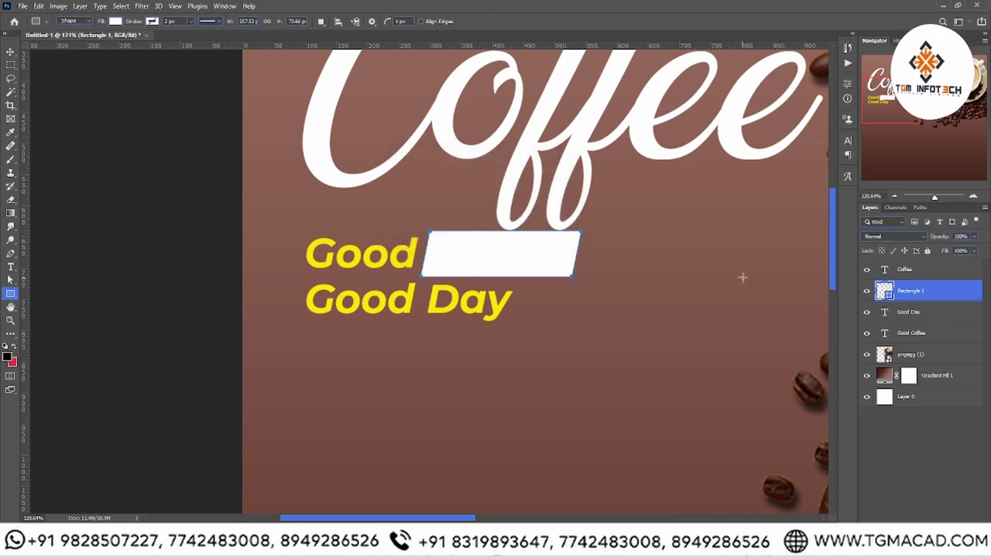
{"action": "left_click_drag", "start_coordinate": [901, 299], "coordinate": [920, 340]}
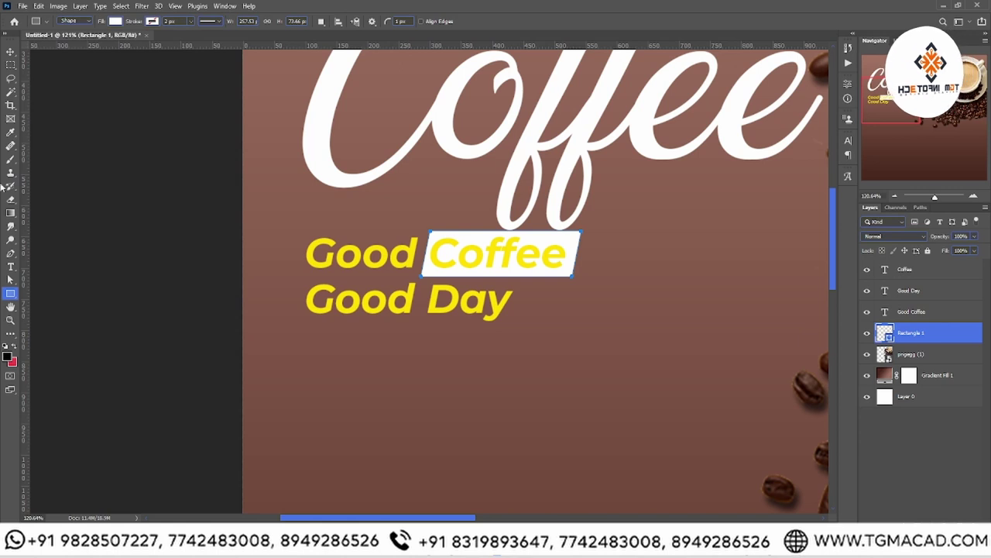
- Make the Good Coffee text white
{"action": "left_click", "coordinate": [11, 51]}
{"action": "left_click", "coordinate": [383, 247]}
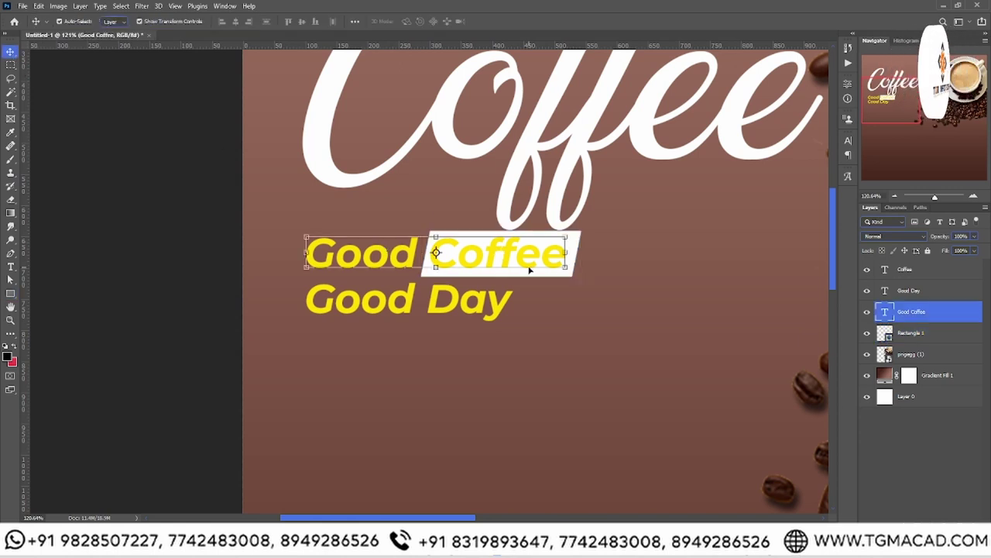
{"action": "double_click", "coordinate": [430, 252]}
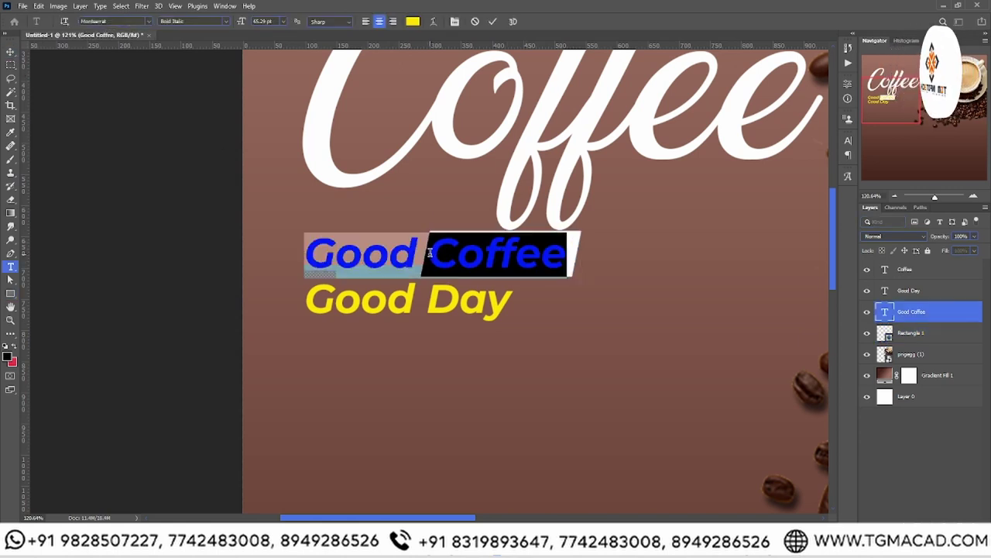
{"action": "left_click", "coordinate": [412, 21]}
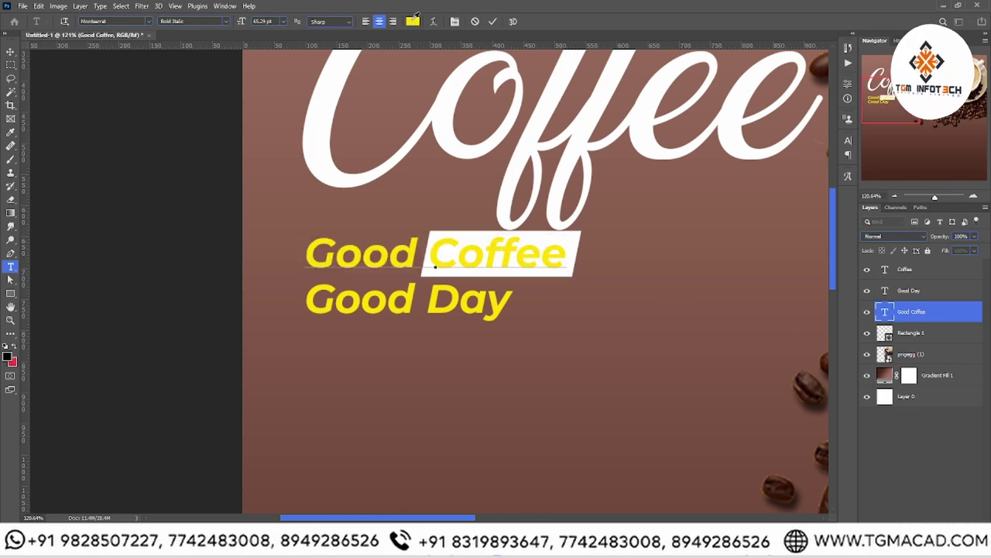
{"action": "left_click", "coordinate": [705, 168]}
{"action": "left_click", "coordinate": [937, 162]}
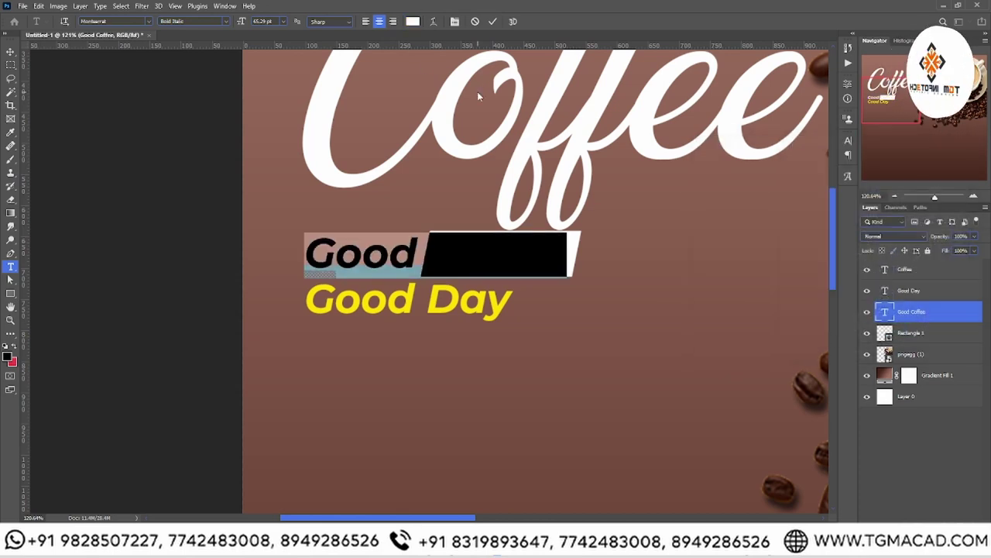
- Recolour the word Coffee dark brown #70493c sampled from the background
{"action": "left_click", "coordinate": [490, 267]}
{"action": "left_click", "coordinate": [849, 142]}
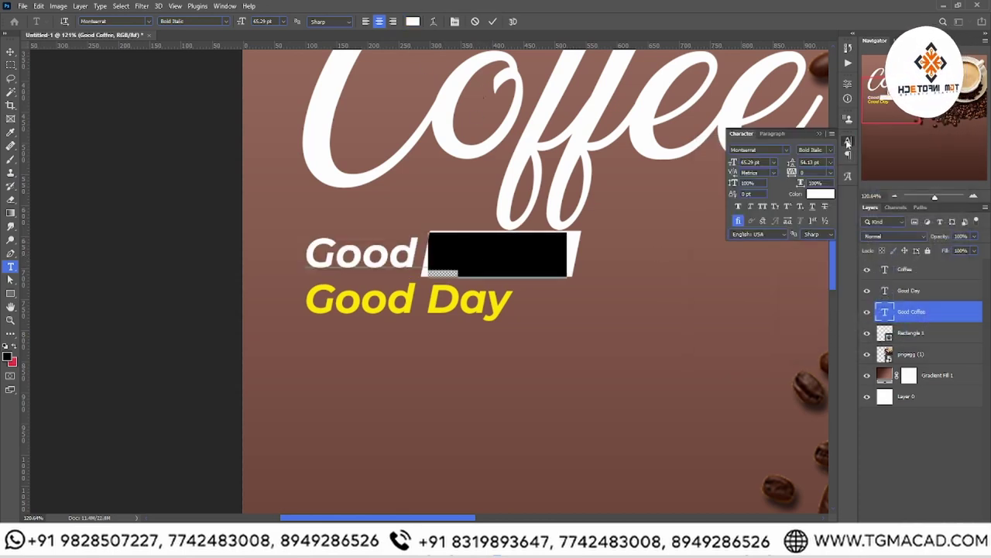
{"action": "left_click", "coordinate": [821, 193]}
{"action": "left_click", "coordinate": [604, 500]}
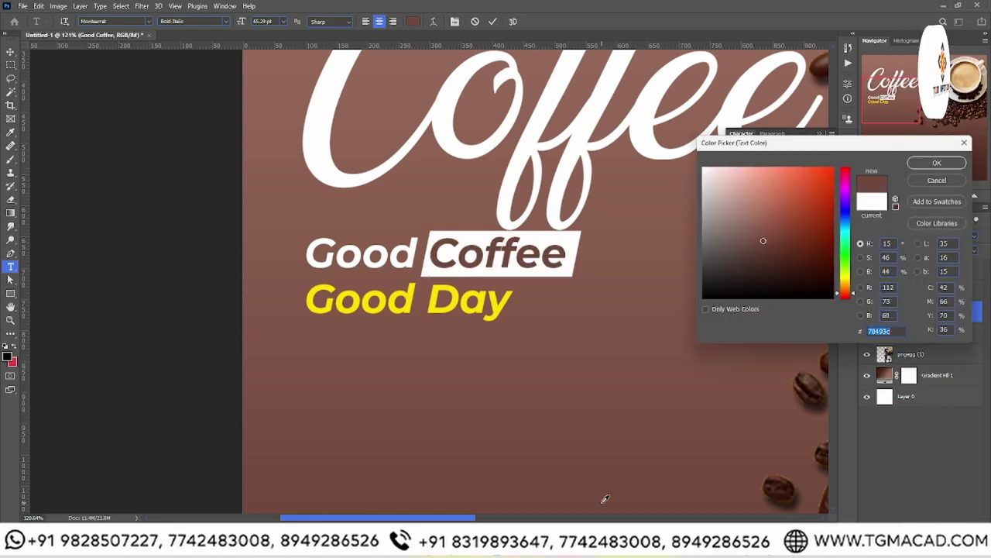
{"action": "key", "text": "Return"}
{"action": "left_click", "coordinate": [10, 320]}
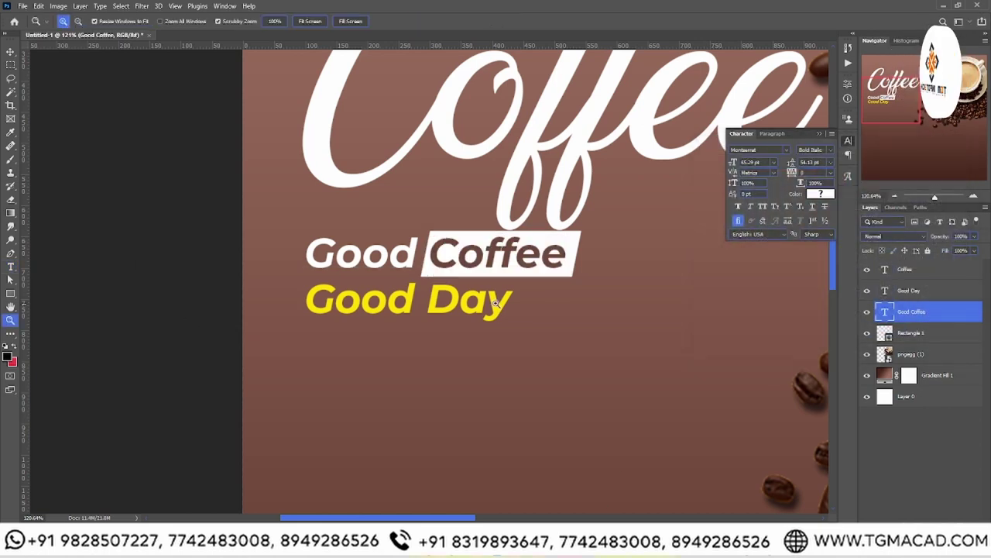
{"action": "left_click", "coordinate": [10, 51]}
{"action": "left_click", "coordinate": [468, 309]}
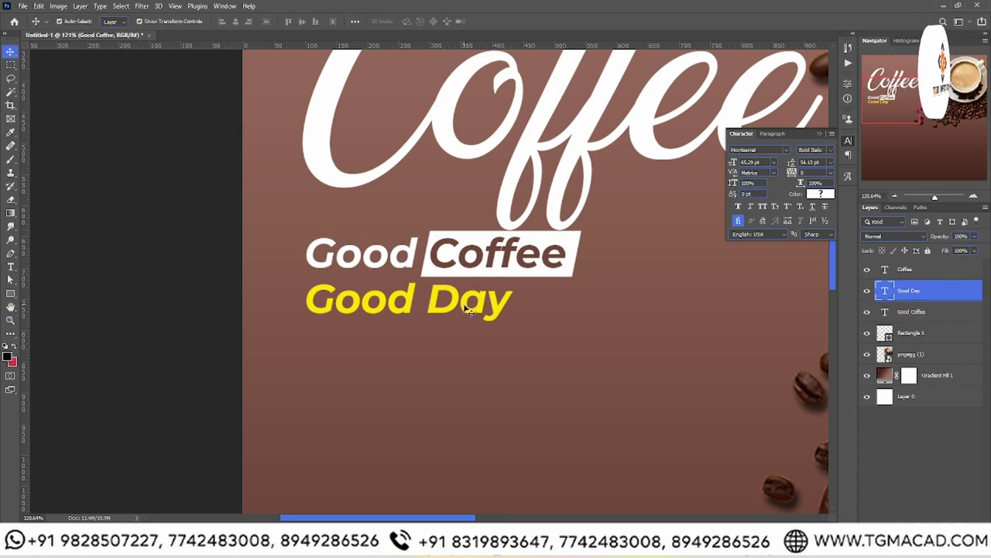
- Select Good Day, Good Coffee and the white box and nudge them lower
{"action": "left_click", "coordinate": [10, 320]}
{"action": "left_click_drag", "start_coordinate": [362, 255], "coordinate": [323, 308]}
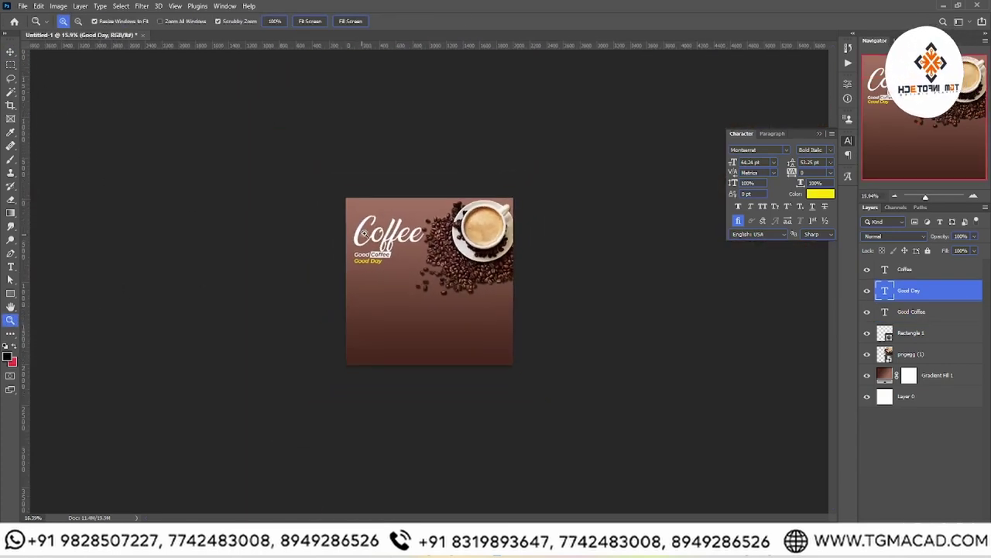
{"action": "left_click_drag", "start_coordinate": [360, 237], "coordinate": [384, 228]}
{"action": "left_click_drag", "start_coordinate": [294, 203], "coordinate": [341, 199]}
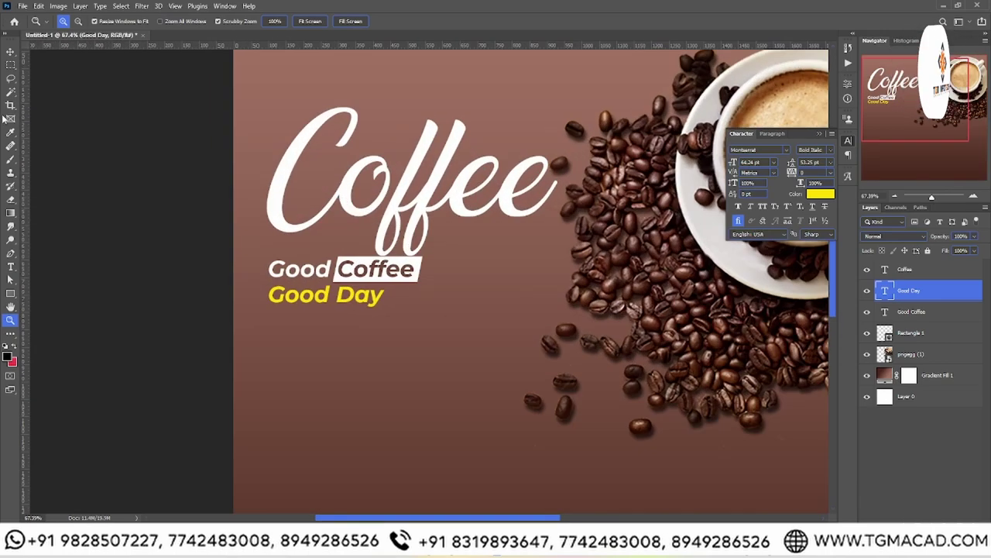
{"action": "mouse_move", "coordinate": [113, 194]}
{"action": "left_mouse_down"}
{"action": "mouse_move", "coordinate": [236, 240]}
{"action": "mouse_move", "coordinate": [451, 269]}
{"action": "left_mouse_up"}
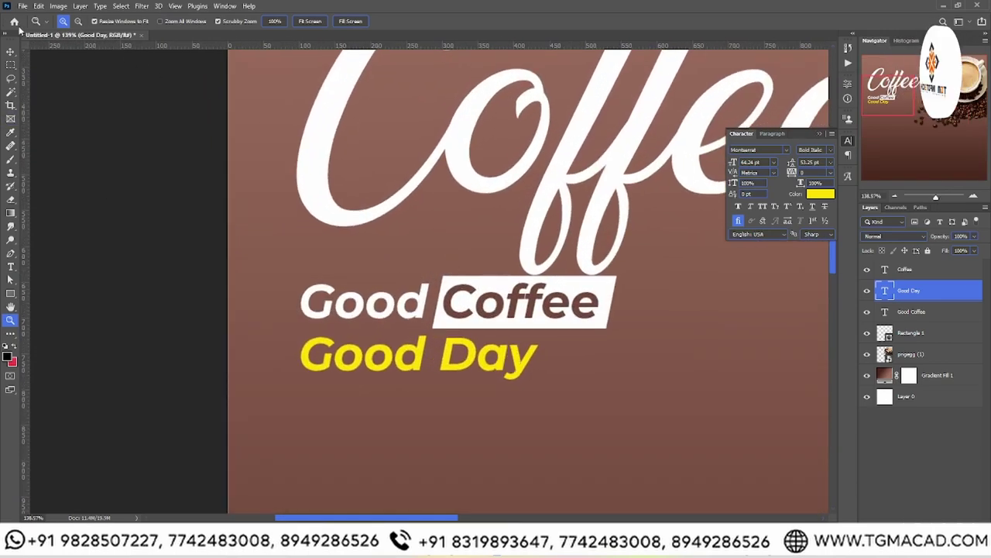
{"action": "left_click", "coordinate": [11, 51]}
{"action": "left_click", "coordinate": [384, 305], "text": "shift"}
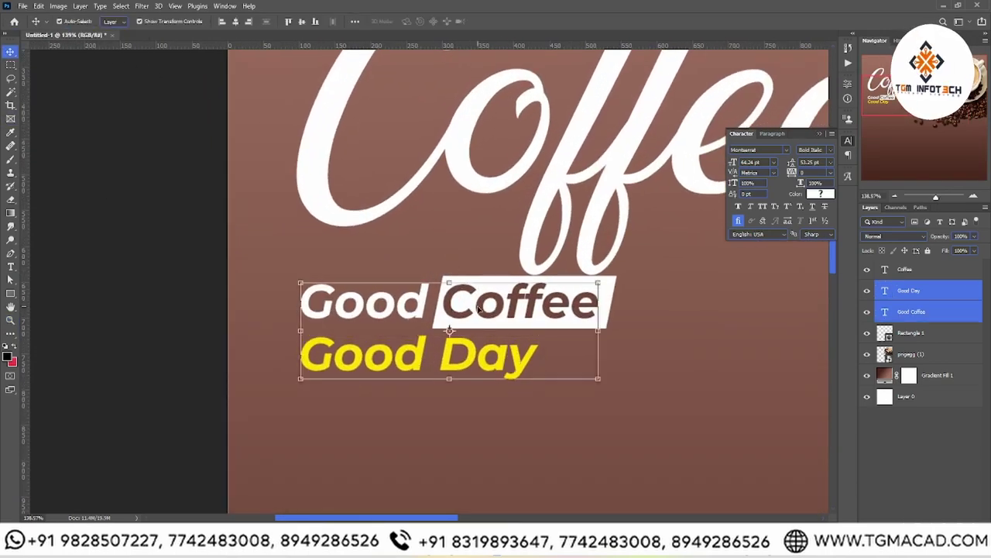
{"action": "left_click", "coordinate": [614, 286], "text": "shift"}
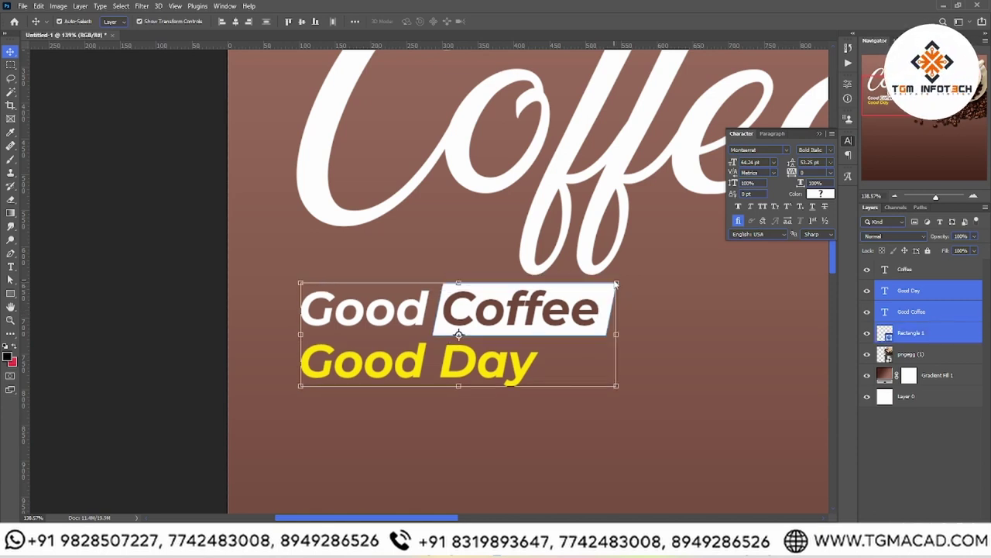
{"action": "key", "text": "Down"}
{"action": "key", "text": "Down"}
{"action": "key", "text": "Down"}
- Scale the tagline block and white box up to about 139%
{"action": "left_click", "coordinate": [629, 359]}
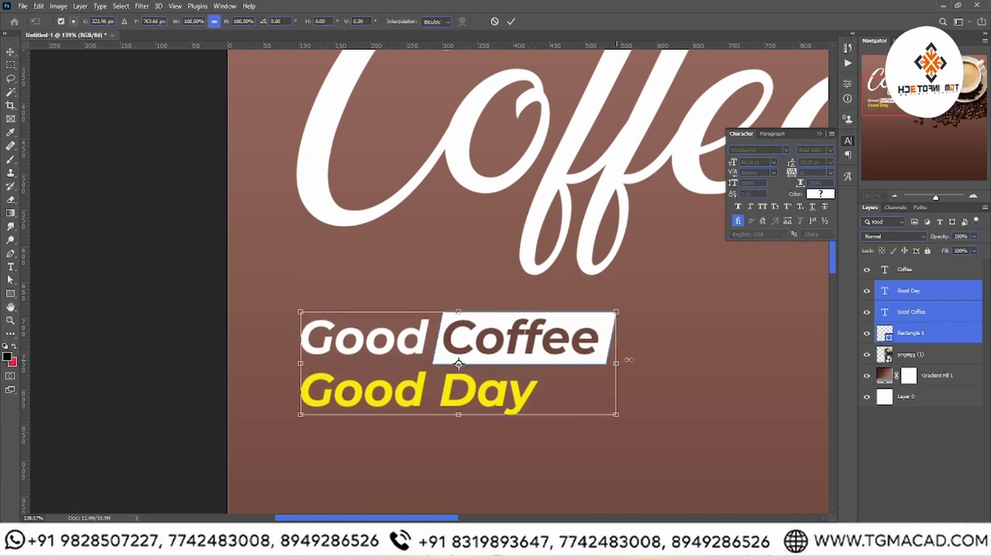
{"action": "left_click_drag", "start_coordinate": [629, 360], "coordinate": [741, 351]}
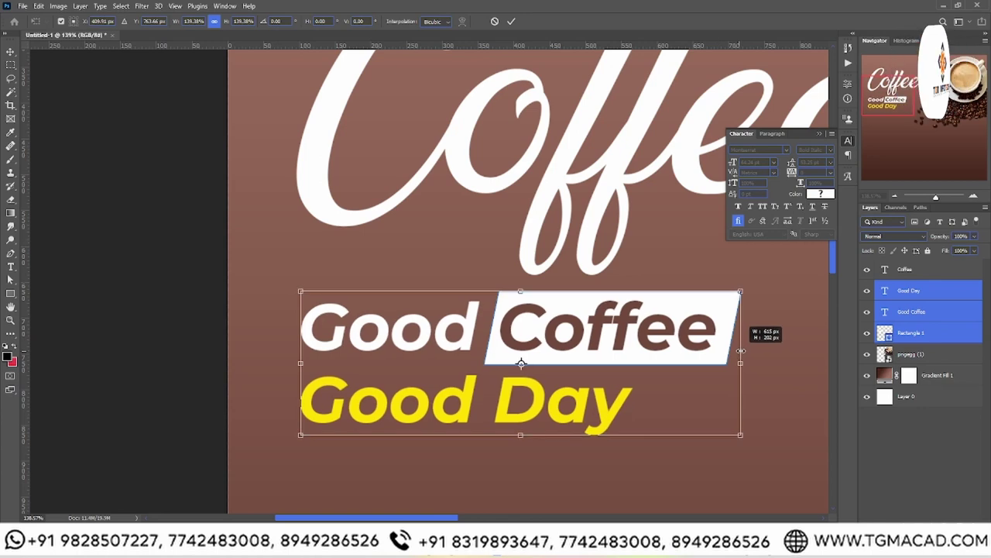
{"action": "key", "text": "Return"}
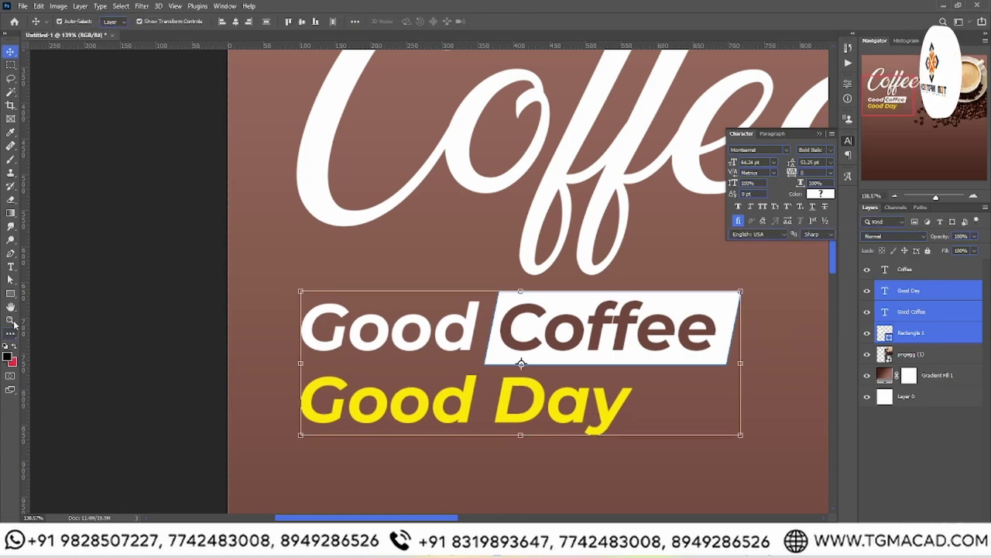
{"action": "left_click", "coordinate": [11, 320]}
{"action": "left_click_drag", "start_coordinate": [496, 325], "coordinate": [456, 297]}
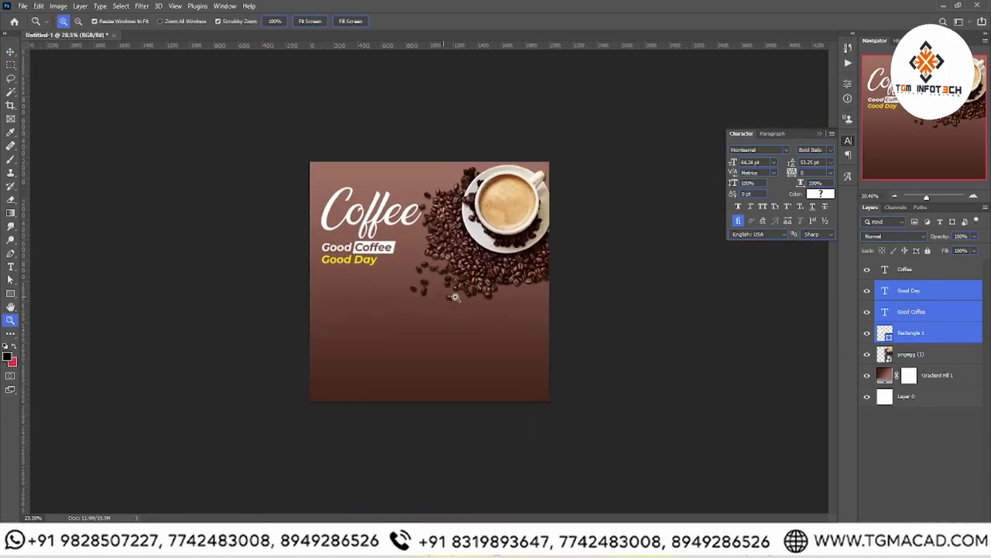
{"action": "left_click", "coordinate": [371, 265]}
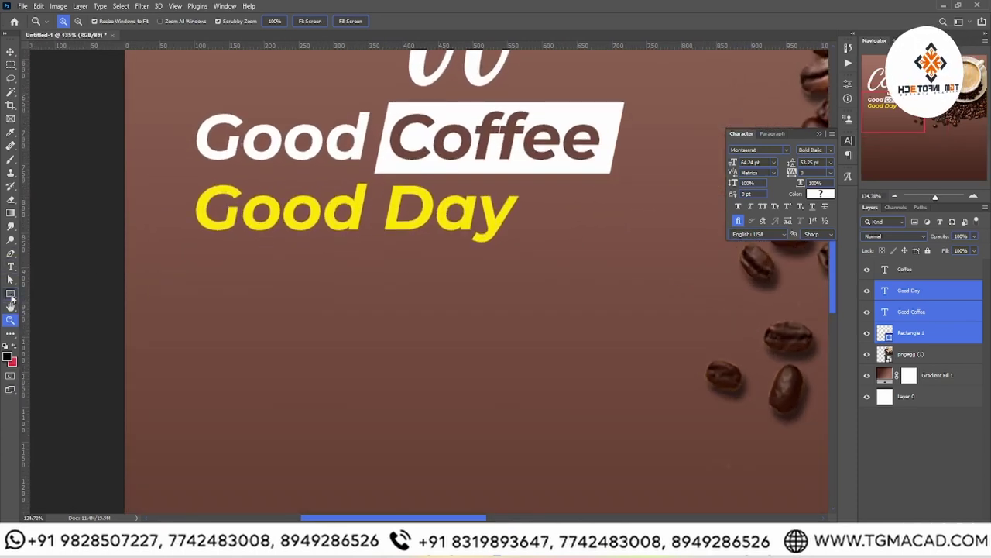
- Switch to the Custom Shape Tool and browse the 1000+ Photoshop Shapes library
{"action": "right_click", "coordinate": [11, 298]}
{"action": "left_click", "coordinate": [56, 342]}
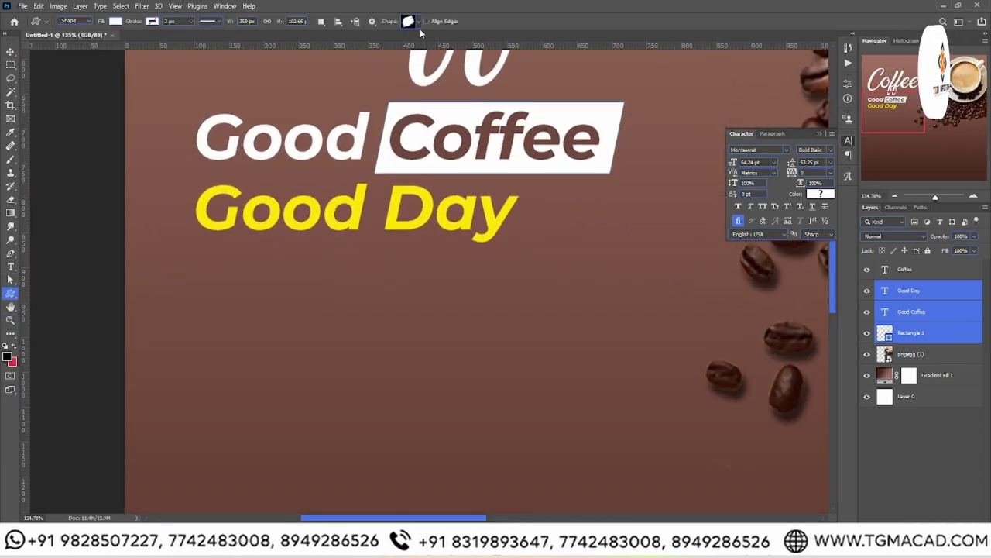
{"action": "left_click", "coordinate": [408, 22]}
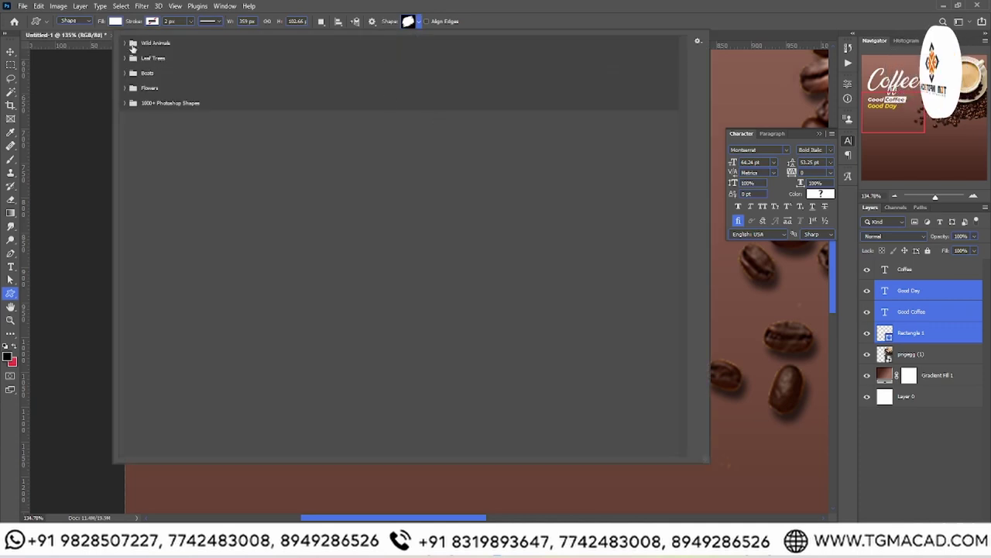
{"action": "left_click", "coordinate": [124, 103]}
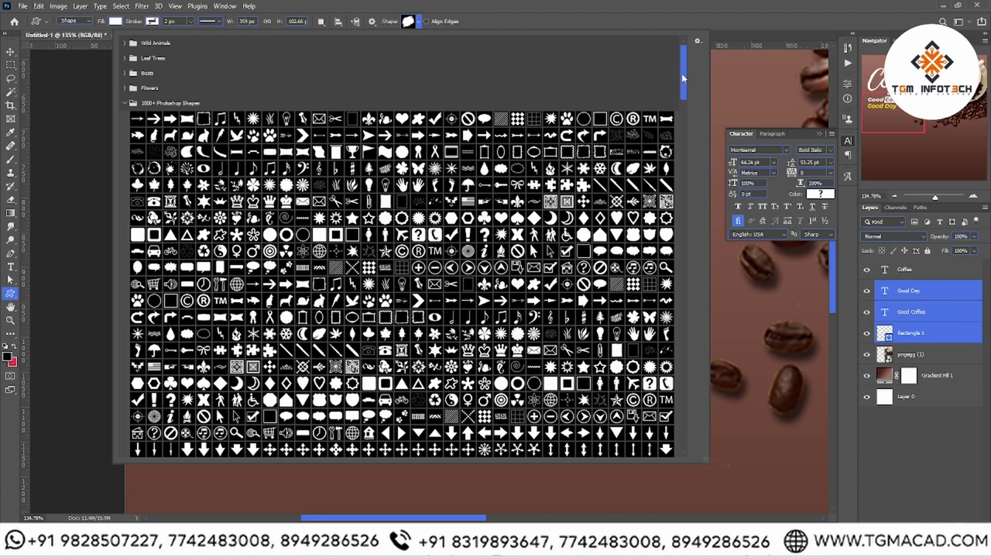
{"action": "left_click_drag", "start_coordinate": [683, 77], "coordinate": [684, 135]}
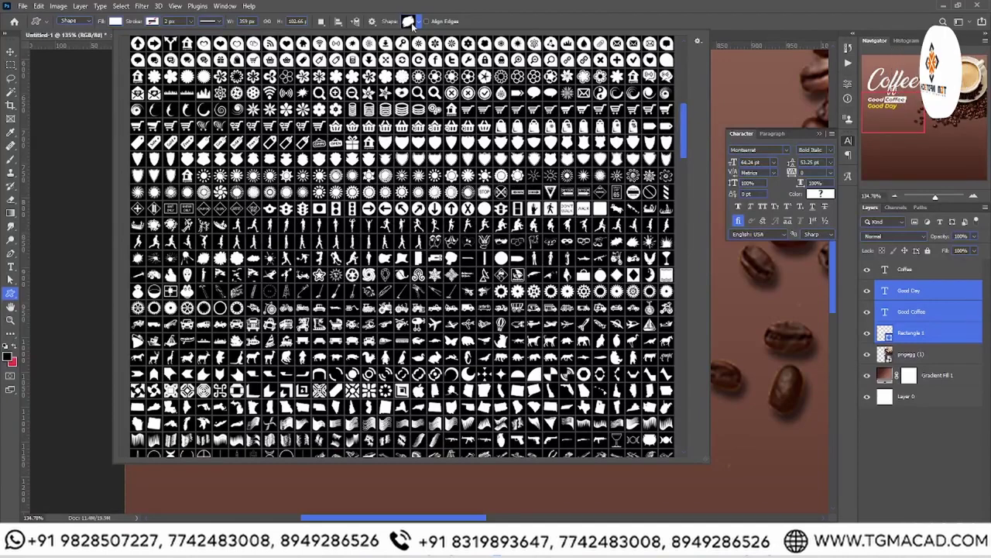
{"action": "left_click", "coordinate": [411, 22]}
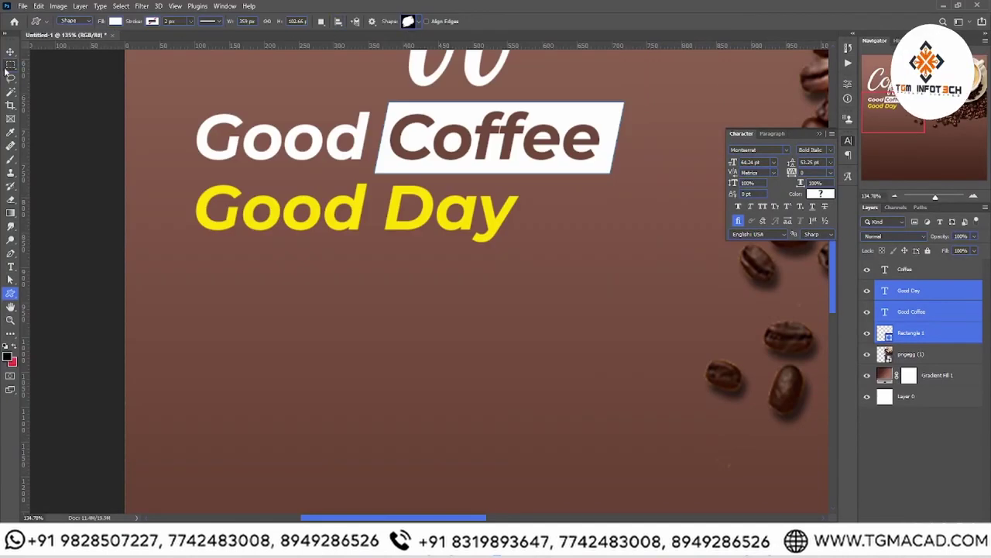
- Try the KYLE Ultimate Inking Thick 'n Thin brush on a new layer, then discard it
{"action": "left_click", "coordinate": [11, 159]}
{"action": "left_click", "coordinate": [65, 23]}
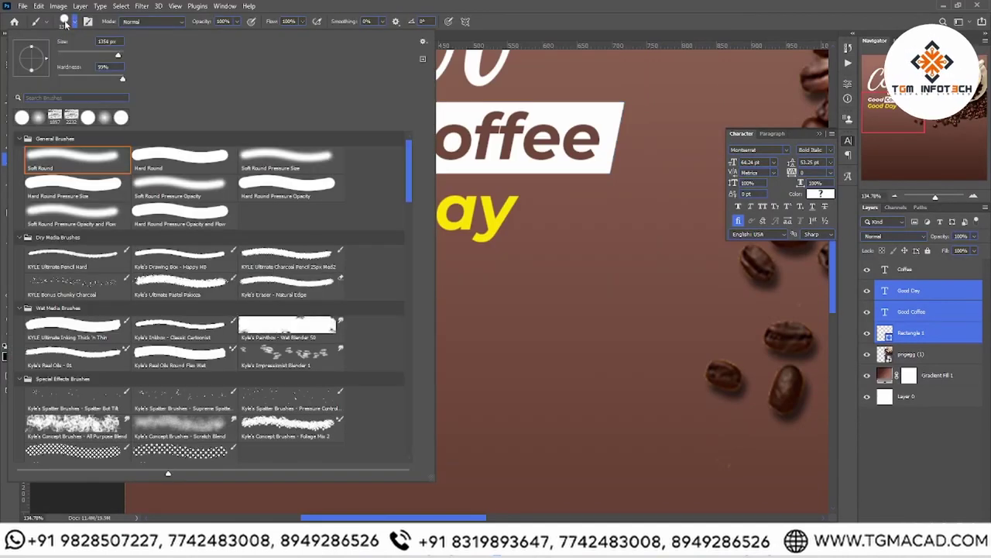
{"action": "left_click", "coordinate": [105, 326]}
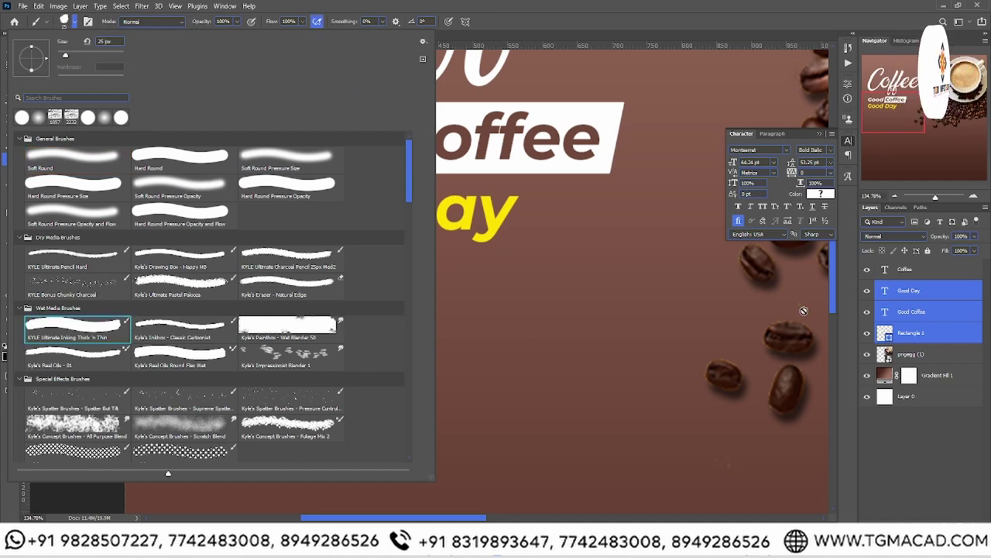
{"action": "left_click", "coordinate": [946, 271]}
{"action": "left_click", "coordinate": [968, 515]}
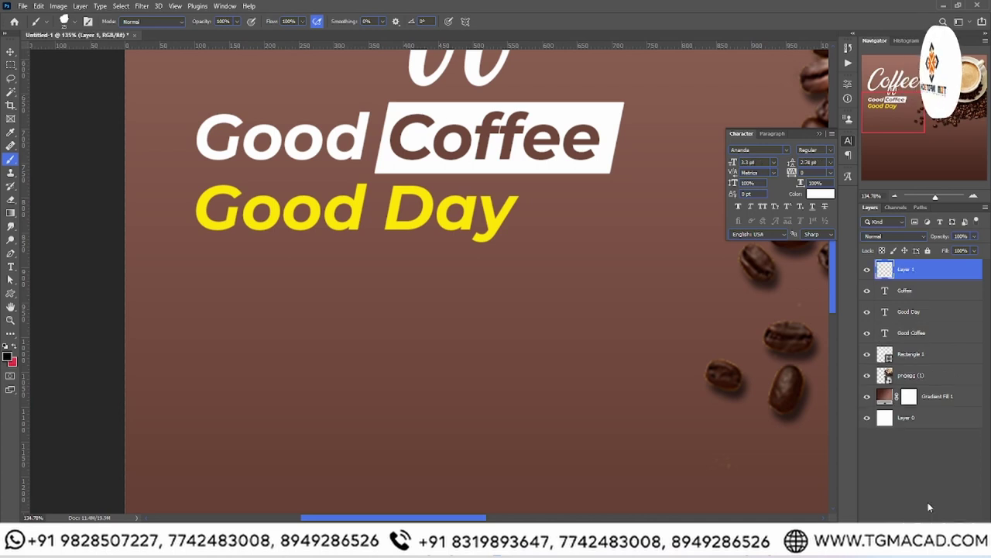
{"action": "key", "text": "bracketright"}
{"action": "key", "text": "bracketright"}
{"action": "key", "text": "bracketright"}
{"action": "left_click", "coordinate": [417, 314]}
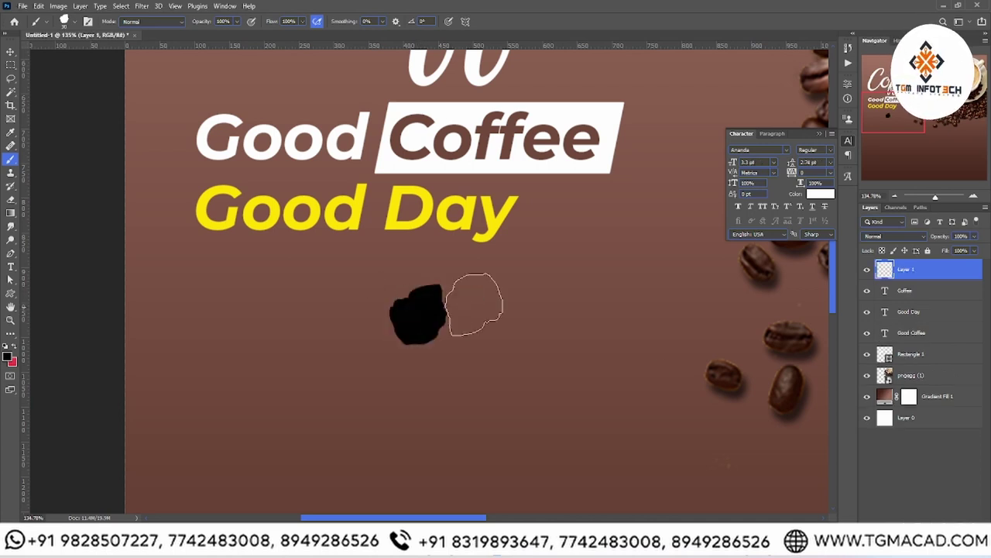
{"action": "mouse_move", "coordinate": [494, 305]}
{"action": "left_mouse_down"}
{"action": "mouse_move", "coordinate": [556, 308]}
{"action": "mouse_move", "coordinate": [563, 330]}
{"action": "left_mouse_up"}
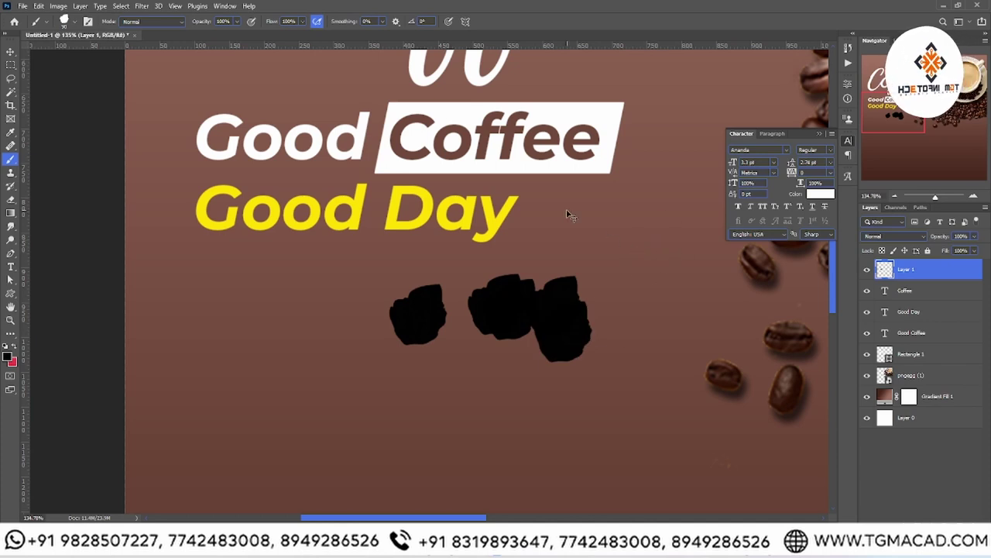
{"action": "key", "text": "ctrl+z"}
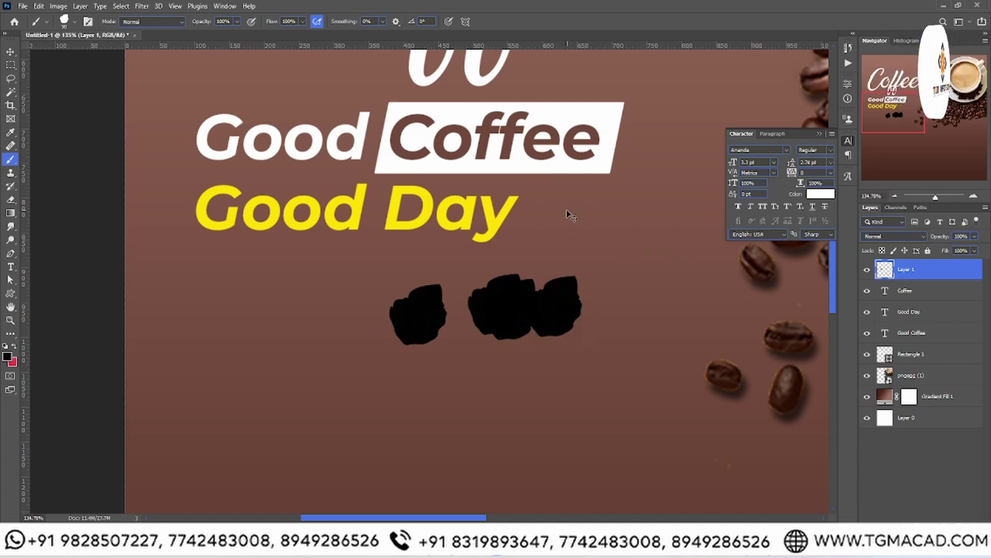
{"action": "key", "text": "ctrl+z"}
{"action": "key", "text": "ctrl+z"}
{"action": "key", "text": "ctrl+z"}
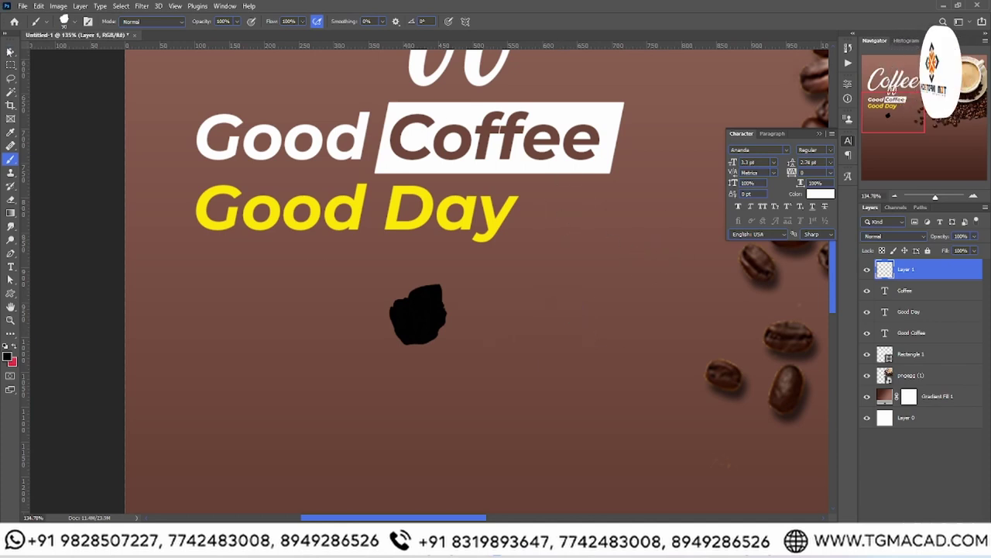
{"action": "left_click", "coordinate": [10, 51]}
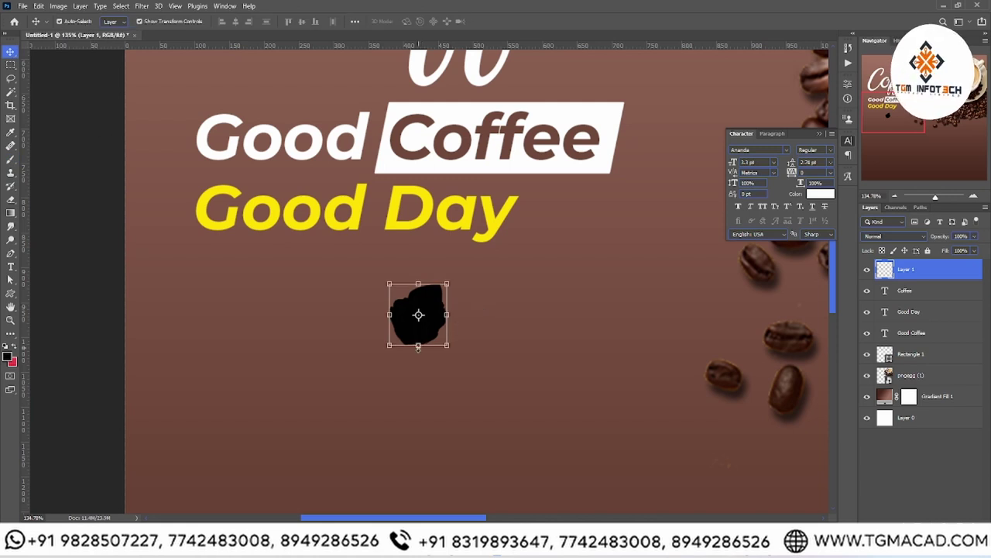
{"action": "key", "text": "Delete"}
- On a new layer, paint a 269 px Kyle's Inkbox - Classic Cartoonist dab below Good Day
{"action": "key", "text": "b"}
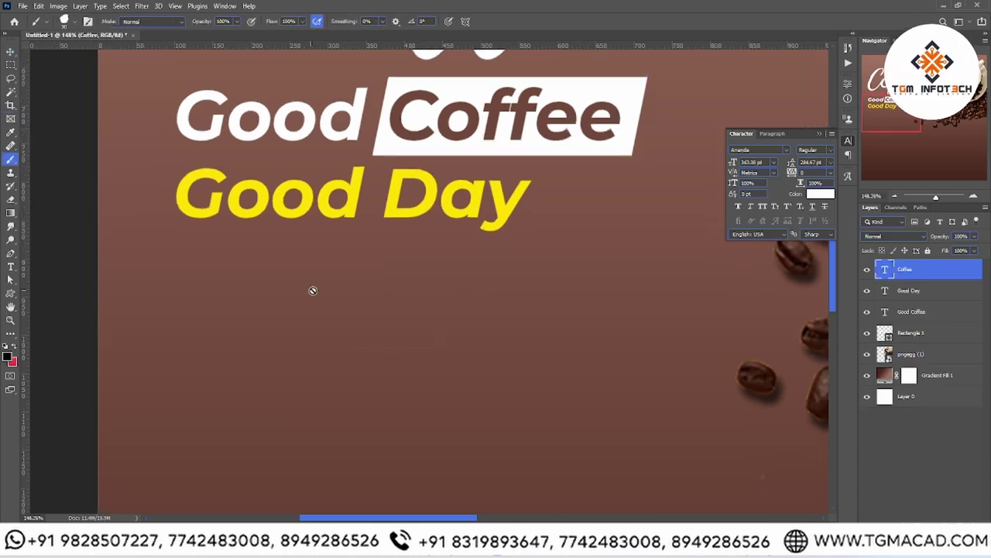
{"action": "key", "text": "ctrl+shift+alt+n"}
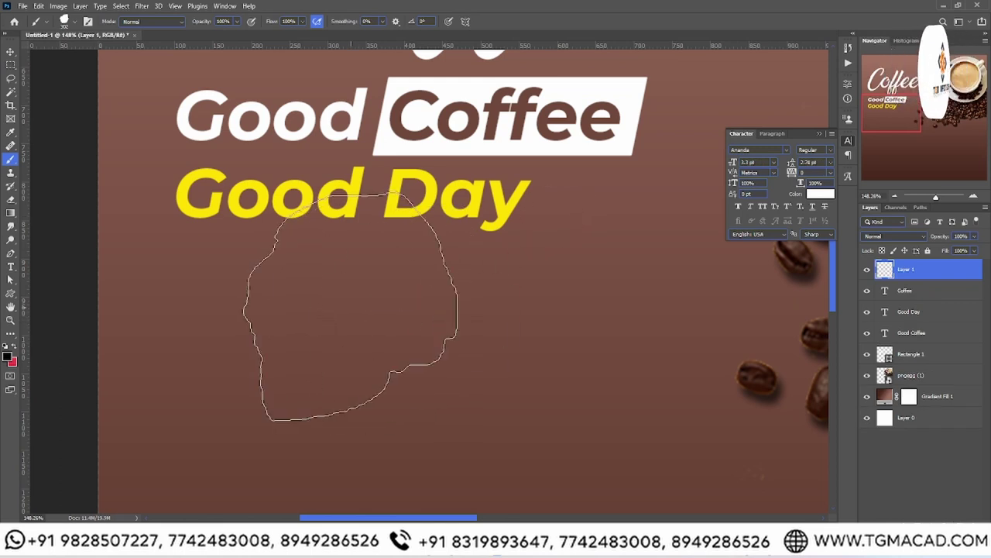
{"action": "left_click", "coordinate": [350, 308]}
{"action": "key", "text": "ctrl+z"}
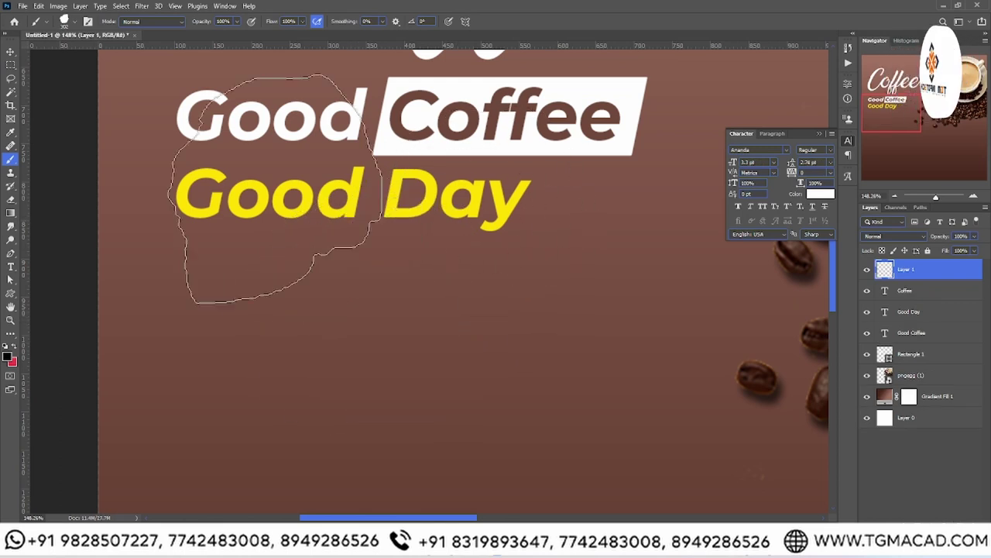
{"action": "left_click", "coordinate": [63, 21]}
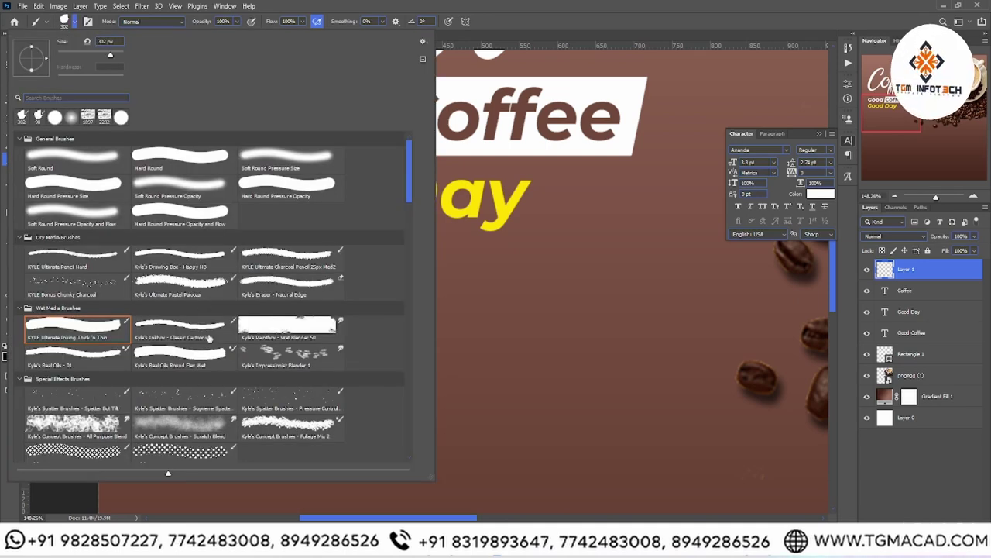
{"action": "left_click", "coordinate": [160, 325]}
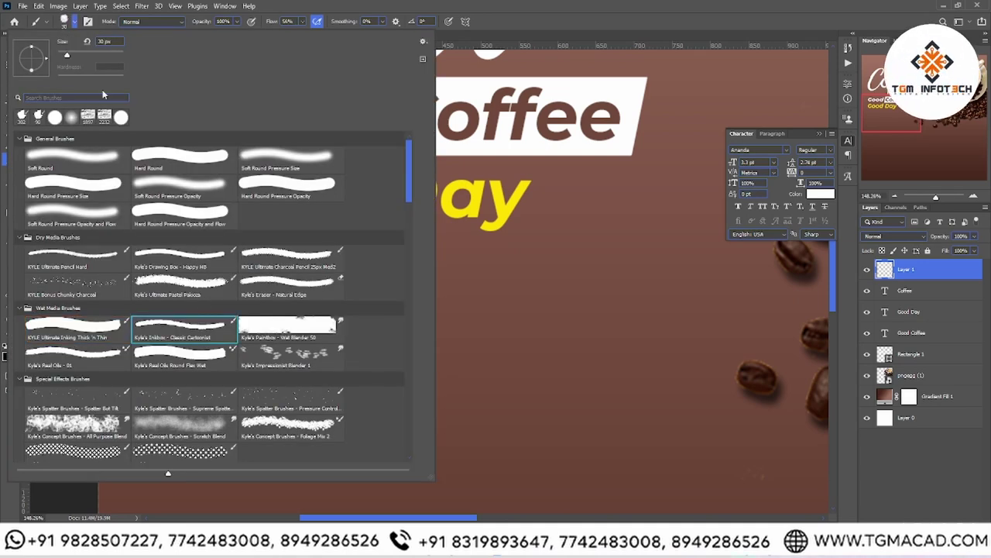
{"action": "key", "text": "Return"}
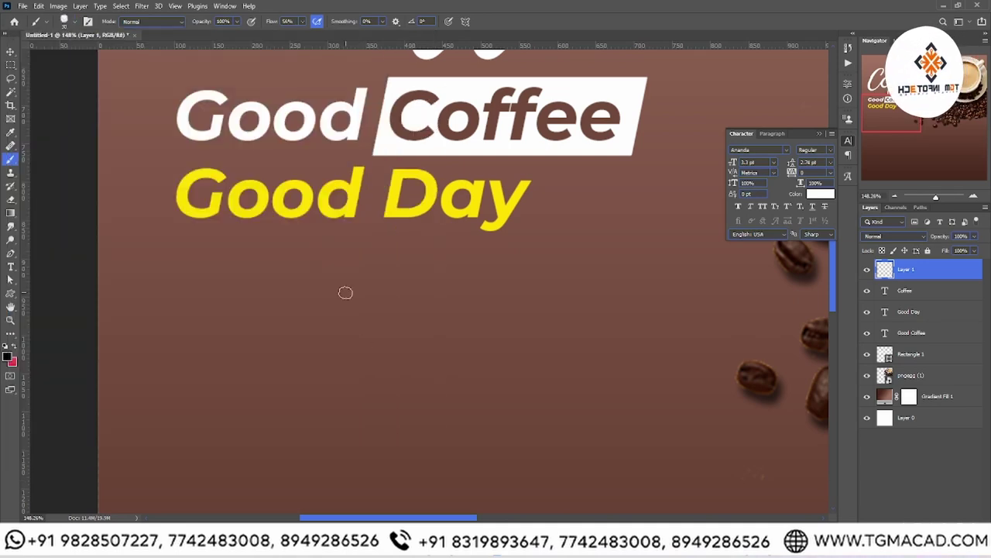
{"action": "left_click_drag", "start_coordinate": [345, 293], "coordinate": [437, 302]}
{"action": "left_click", "coordinate": [349, 269]}
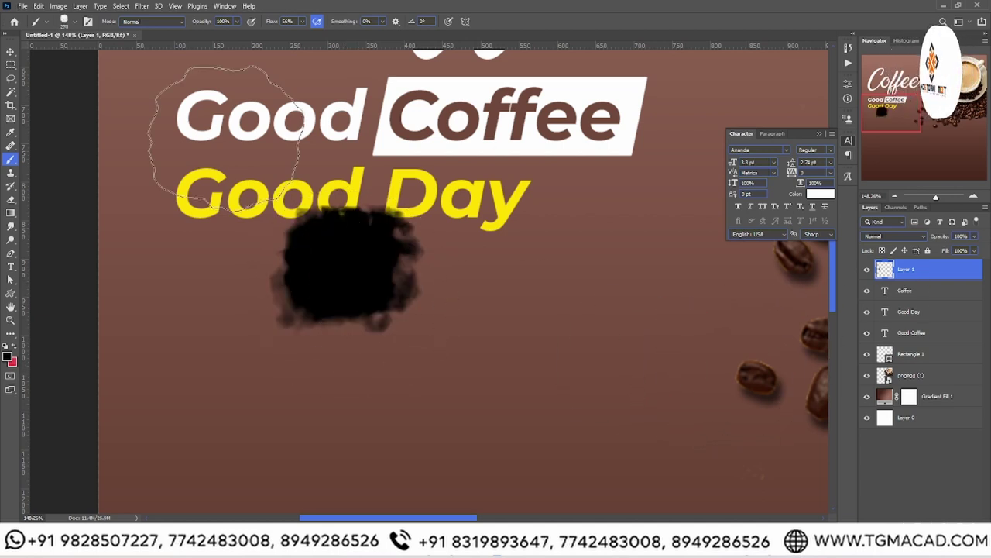
{"action": "left_click", "coordinate": [10, 51]}
- Squash the dab into a thin, wide bar just below Good Day
{"action": "key", "text": "ctrl+t"}
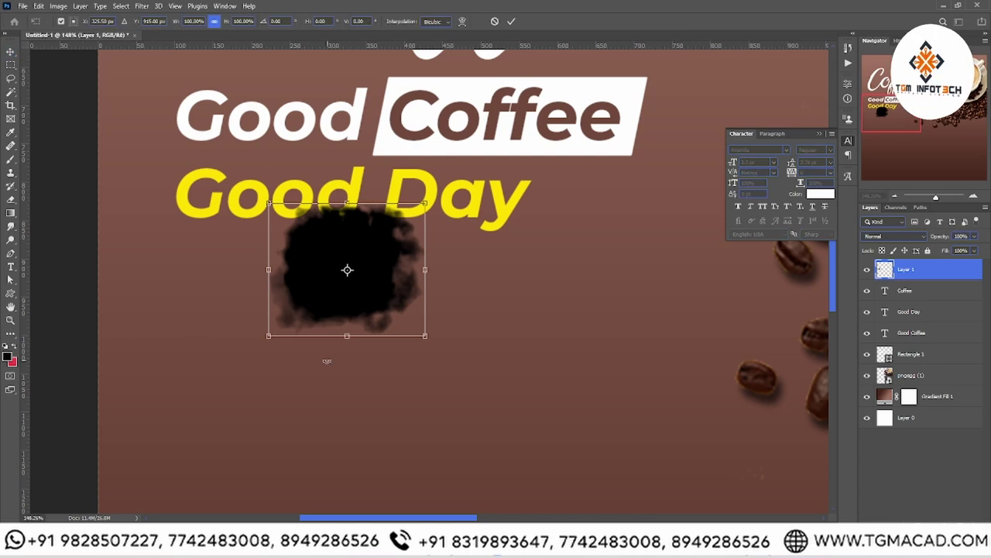
{"action": "left_click_drag", "start_coordinate": [347, 336], "coordinate": [339, 226]}
{"action": "scroll", "coordinate": [345, 215], "scroll_direction": "up", "scroll_amount": 2}
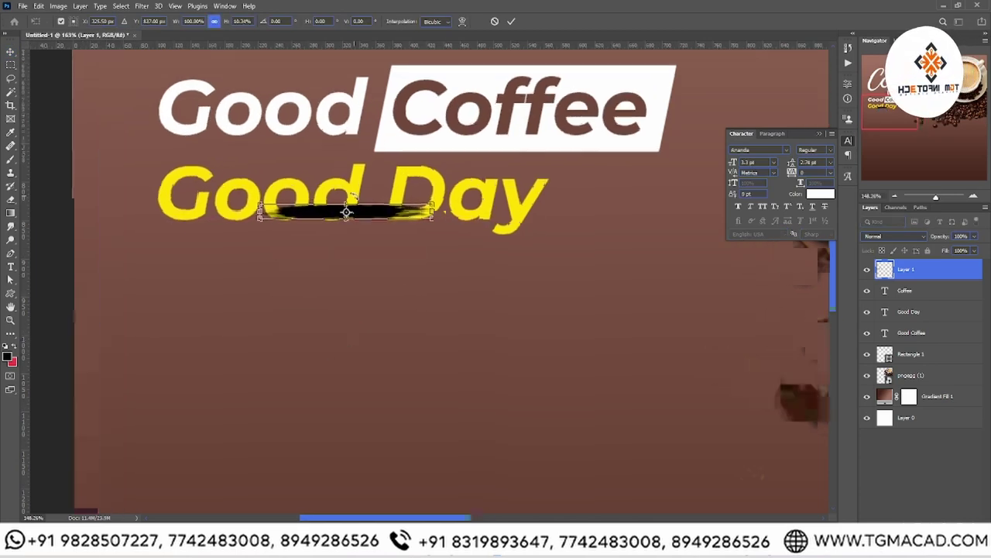
{"action": "scroll", "coordinate": [336, 190], "scroll_direction": "up", "scroll_amount": 2}
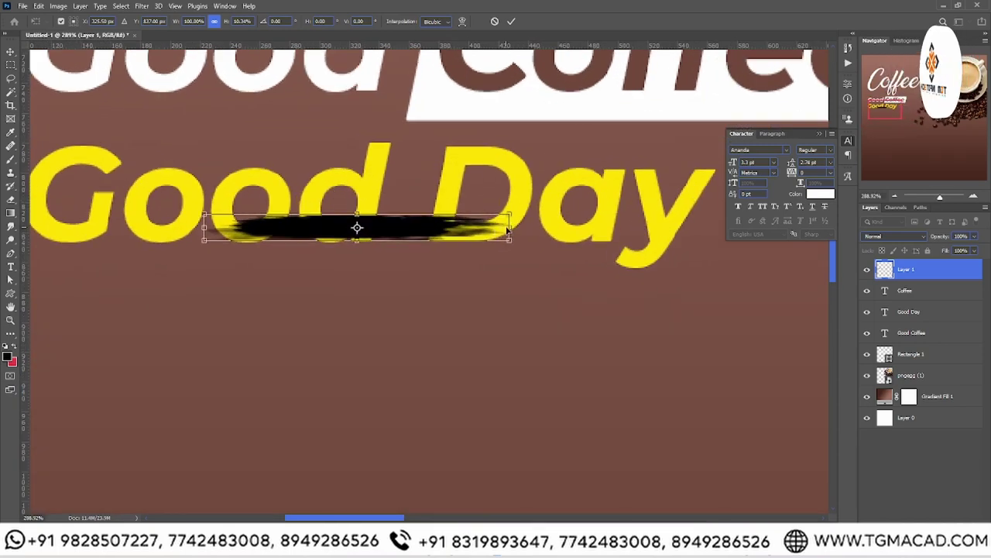
{"action": "left_click_drag", "start_coordinate": [510, 227], "coordinate": [601, 227]}
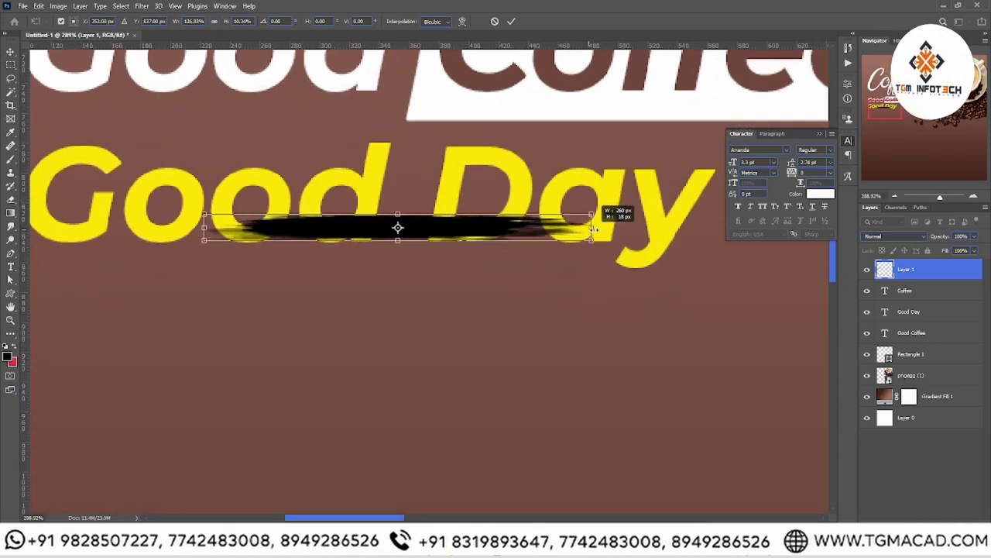
{"action": "key", "text": "Return"}
{"action": "mouse_move", "coordinate": [468, 237]}
{"action": "left_mouse_down"}
{"action": "mouse_move", "coordinate": [449, 255]}
{"action": "mouse_move", "coordinate": [450, 286]}
{"action": "mouse_move", "coordinate": [496, 265]}
{"action": "left_mouse_up"}
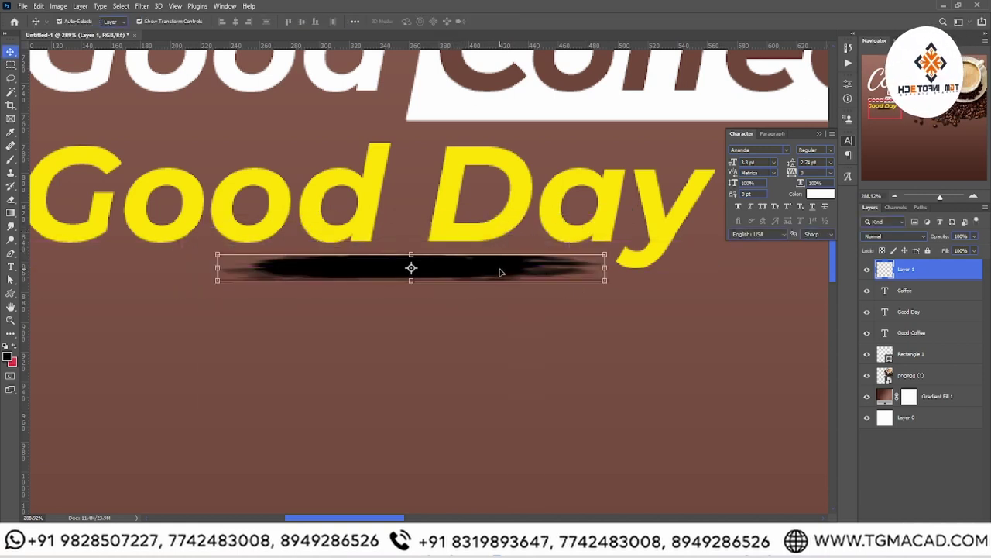
- Warp the bar into a gentle upward-arching swoosh
{"action": "key", "text": "ctrl+t"}
{"action": "right_click", "coordinate": [499, 271]}
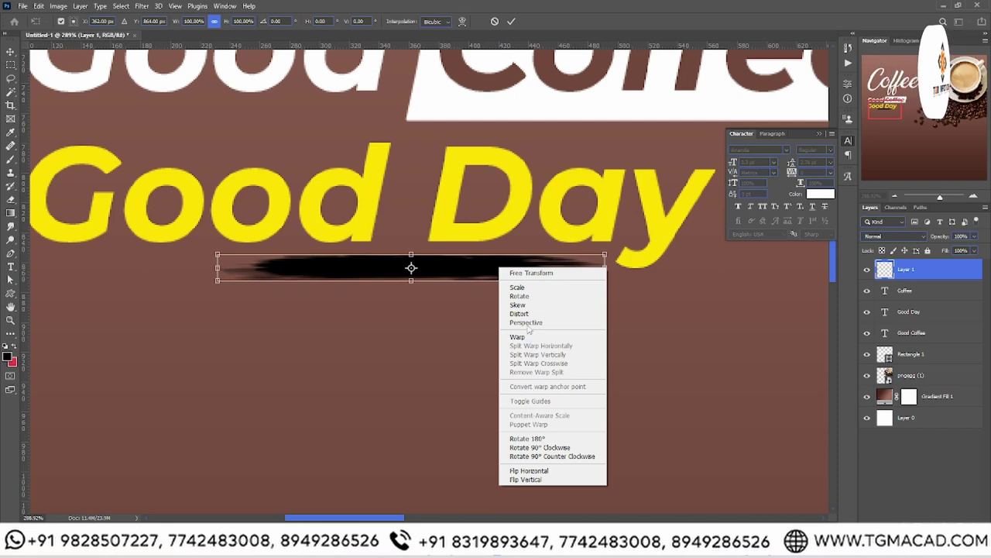
{"action": "left_click", "coordinate": [517, 337]}
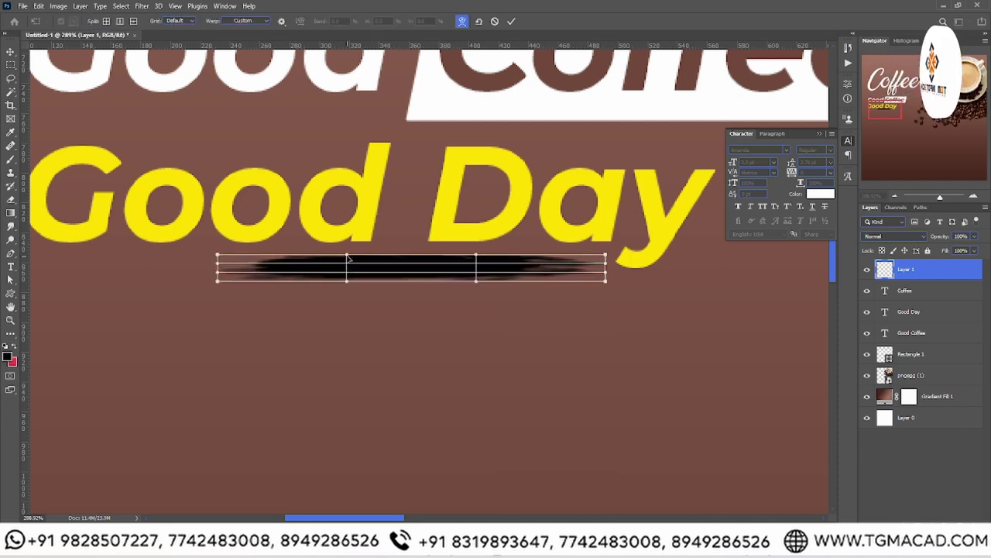
{"action": "left_click_drag", "start_coordinate": [348, 259], "coordinate": [347, 238]}
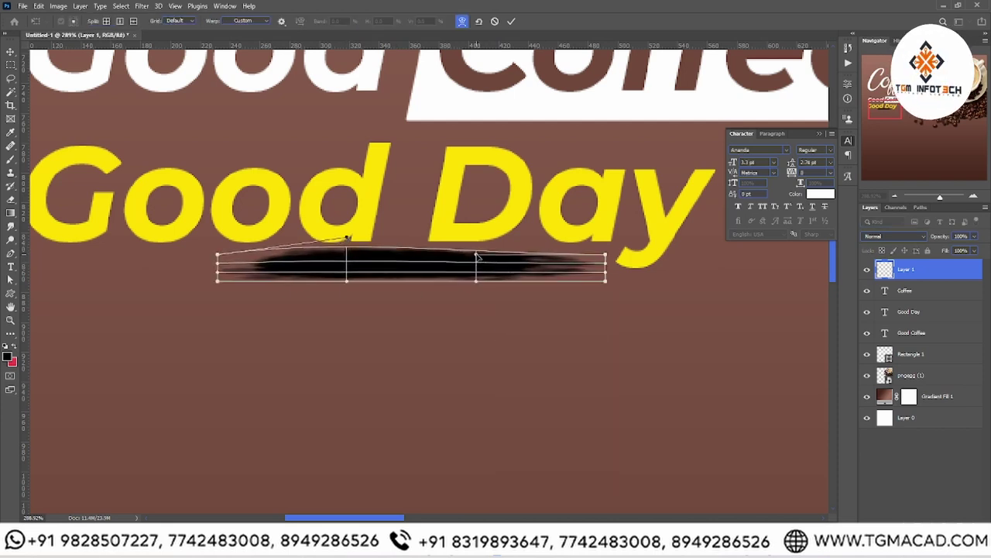
{"action": "left_click_drag", "start_coordinate": [478, 256], "coordinate": [476, 240]}
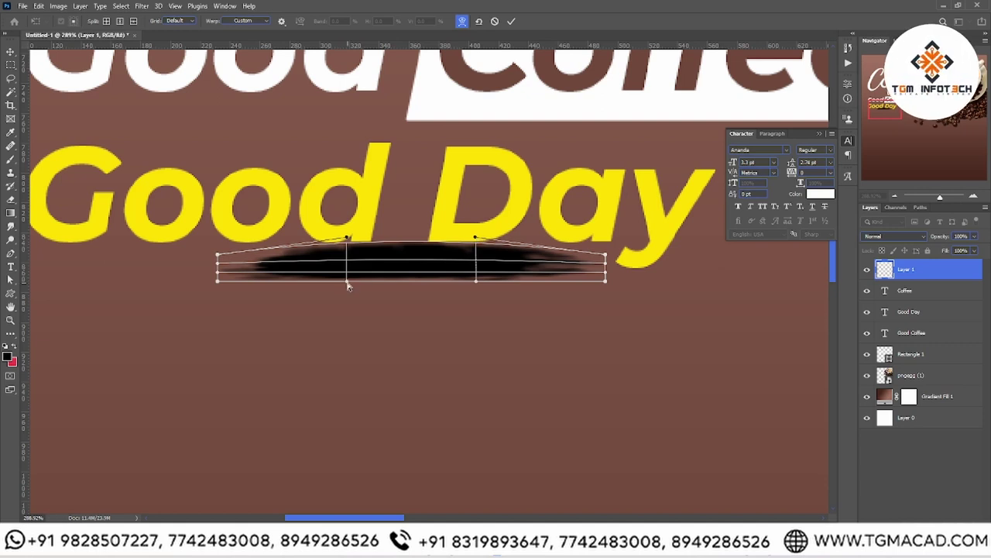
{"action": "mouse_move", "coordinate": [348, 282]}
{"action": "left_mouse_down"}
{"action": "mouse_move", "coordinate": [351, 258]}
{"action": "mouse_move", "coordinate": [349, 268]}
{"action": "left_mouse_up"}
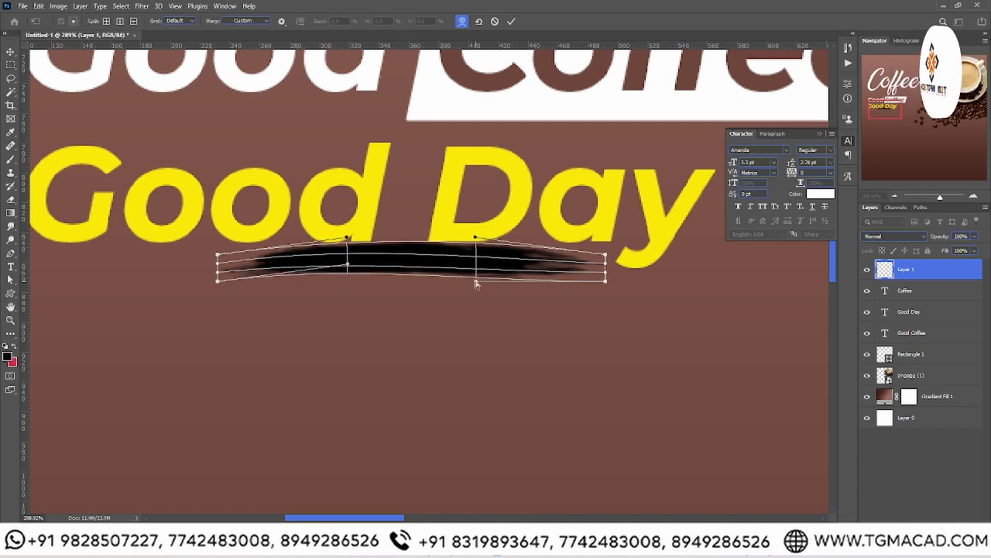
{"action": "left_click_drag", "start_coordinate": [476, 282], "coordinate": [471, 263]}
{"action": "key", "text": "Return"}
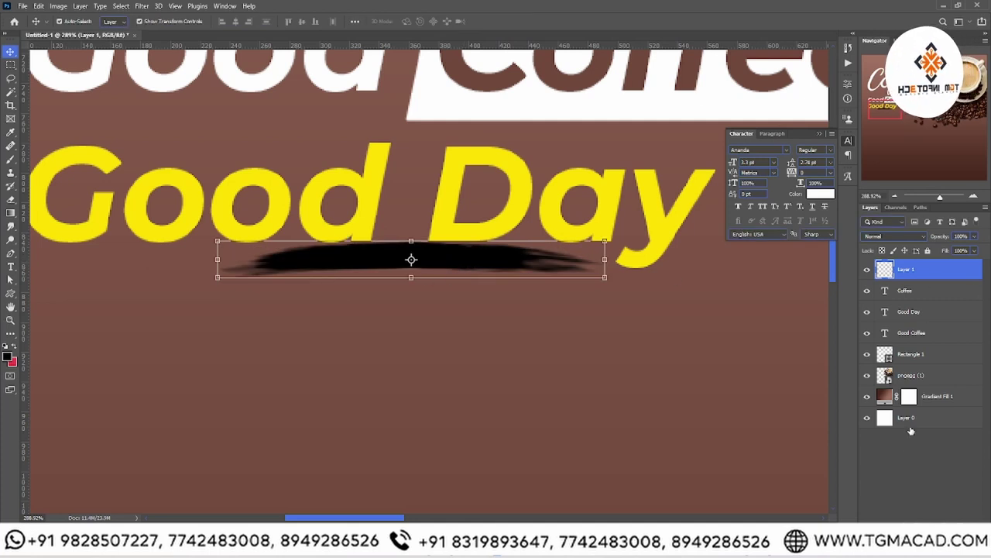
- Give the brush stroke on Layer 1 a white Color Overlay
{"action": "left_click", "coordinate": [903, 535]}
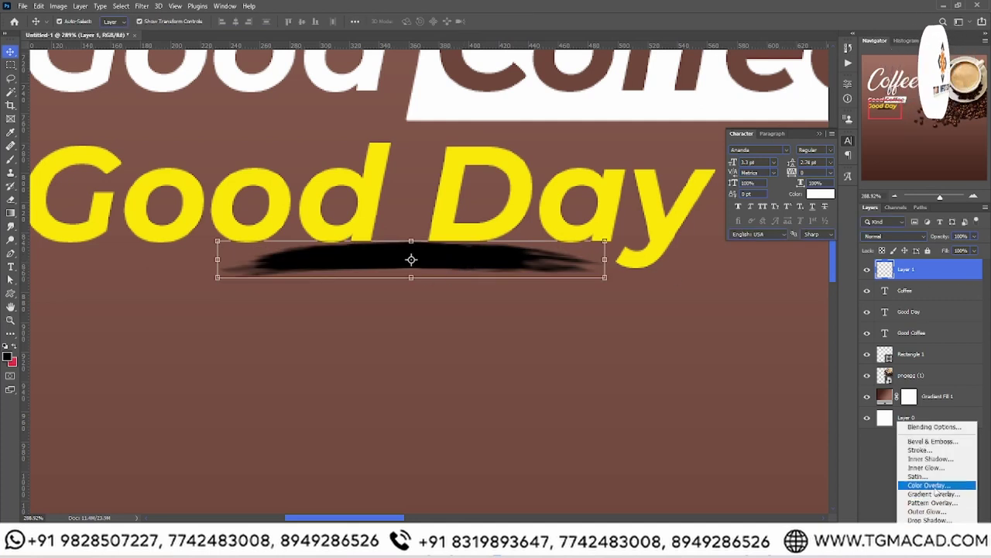
{"action": "left_click", "coordinate": [930, 485]}
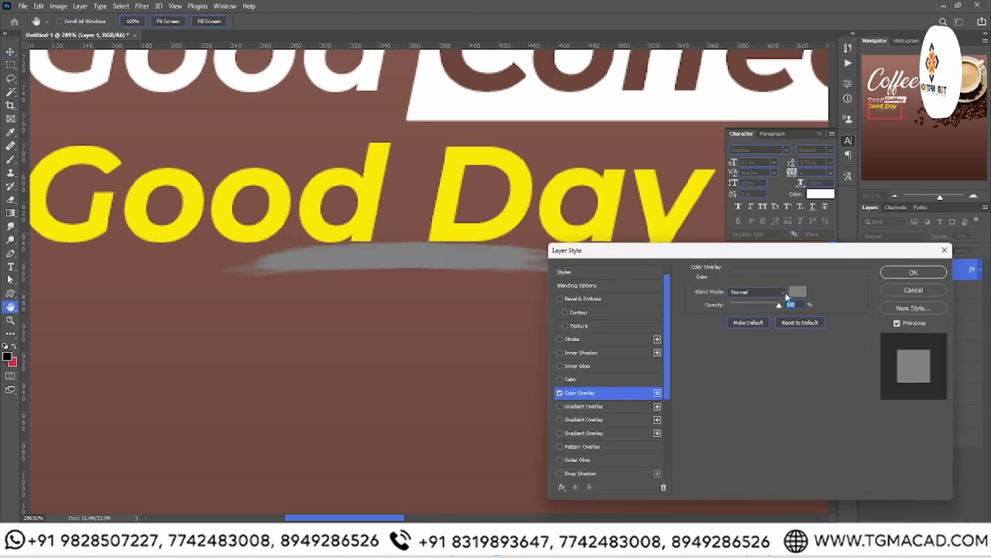
{"action": "left_click", "coordinate": [797, 291]}
{"action": "left_click", "coordinate": [525, 90]}
{"action": "key", "text": "Return"}
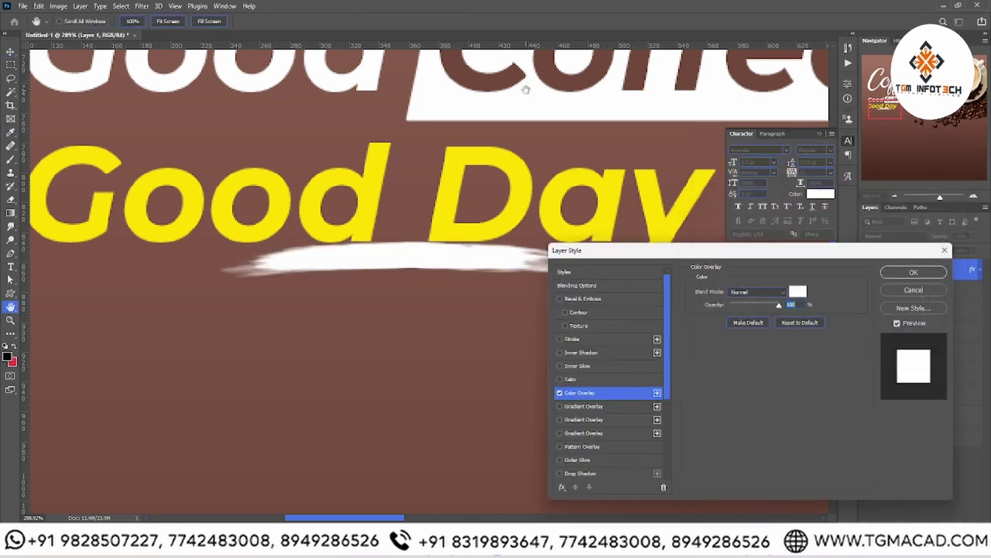
{"action": "key", "text": "Return"}
- Move the white stroke under 'Day' and tilt it slightly upward to the right
{"action": "key", "text": "z"}
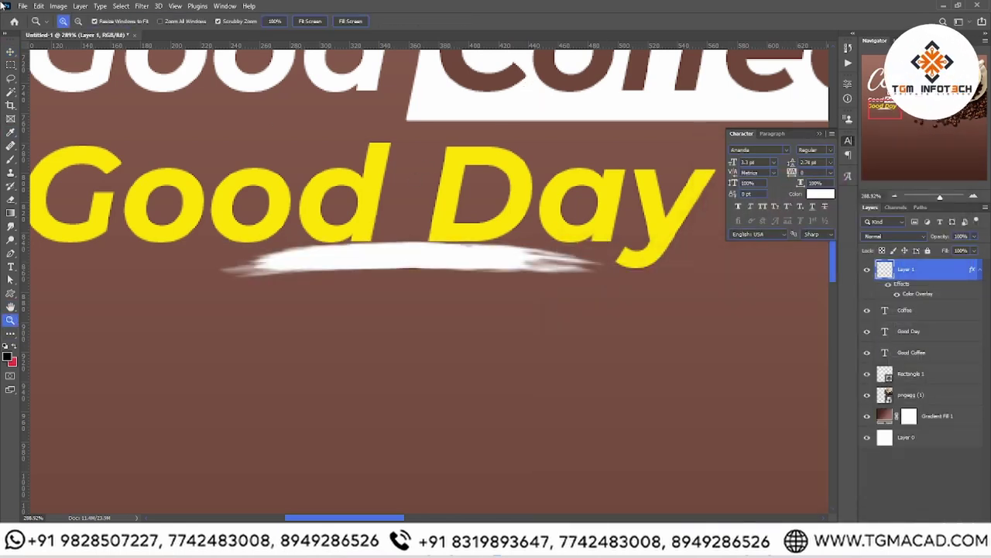
{"action": "left_click", "coordinate": [10, 52]}
{"action": "left_click_drag", "start_coordinate": [468, 253], "coordinate": [672, 251]}
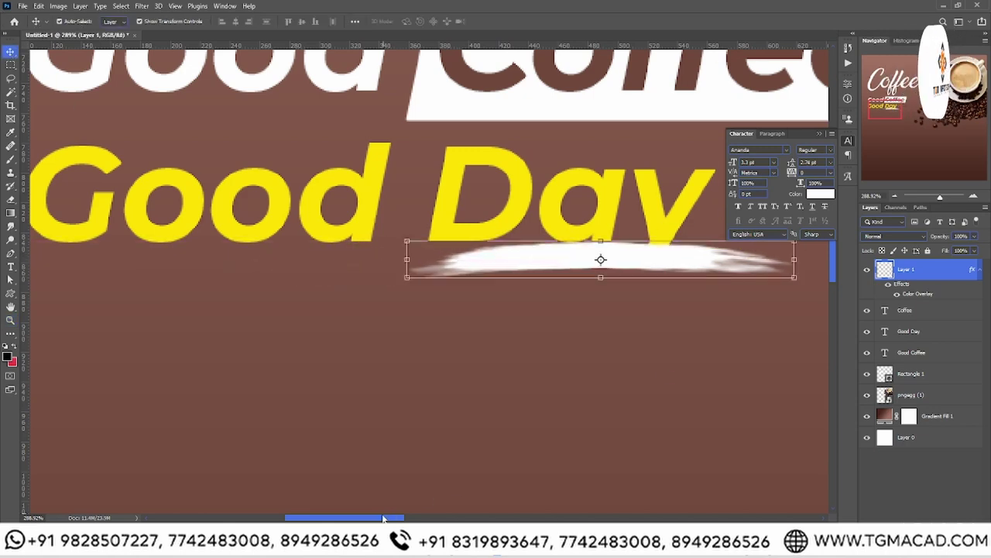
{"action": "mouse_move", "coordinate": [384, 518]}
{"action": "left_mouse_down"}
{"action": "mouse_move", "coordinate": [443, 517]}
{"action": "mouse_move", "coordinate": [421, 518]}
{"action": "left_mouse_up"}
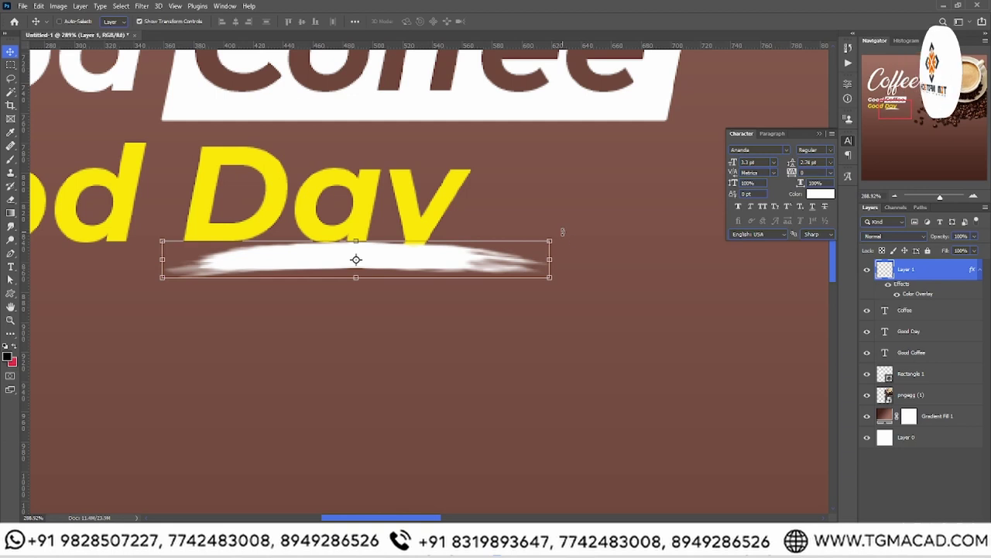
{"action": "left_click_drag", "start_coordinate": [559, 232], "coordinate": [570, 222]}
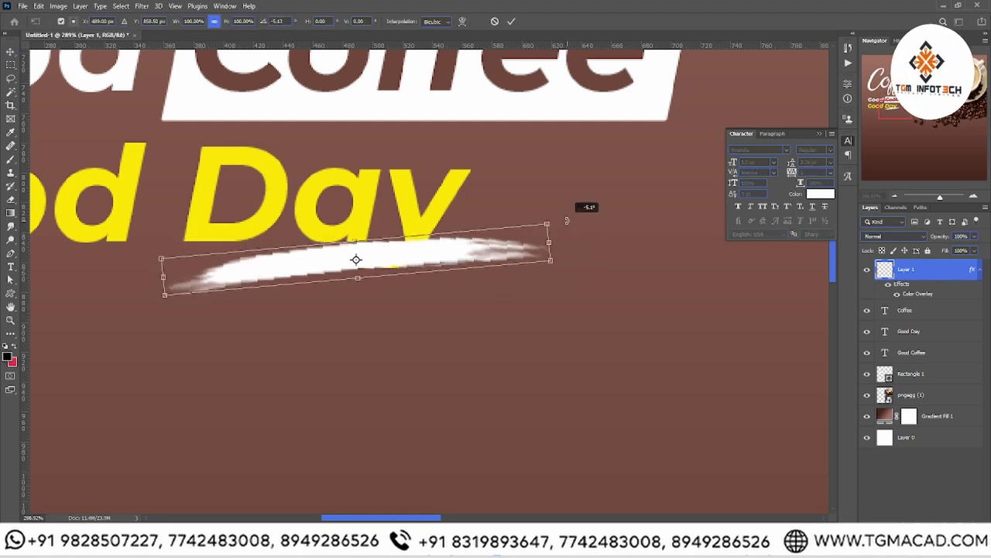
{"action": "key", "text": "Return"}
- Move the stroke layer below the text layers and reframe on the Good Day tagline
{"action": "left_click_drag", "start_coordinate": [898, 269], "coordinate": [899, 364]}
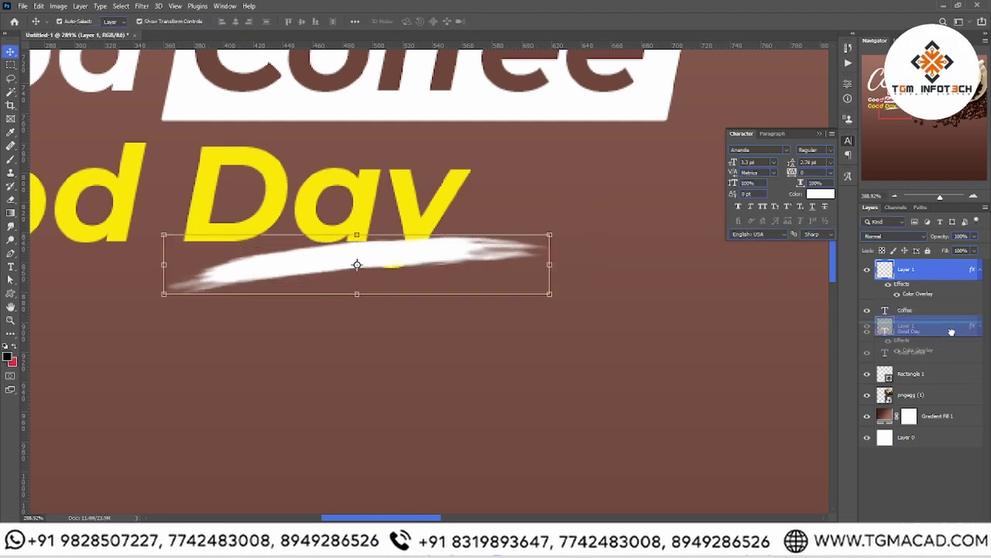
{"action": "left_click", "coordinate": [10, 320]}
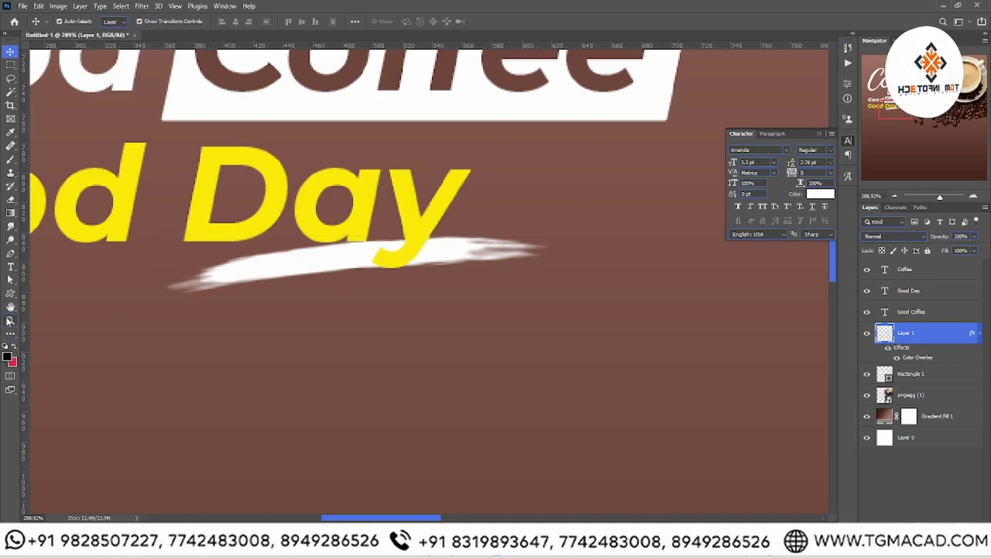
{"action": "left_click_drag", "start_coordinate": [409, 283], "coordinate": [337, 285]}
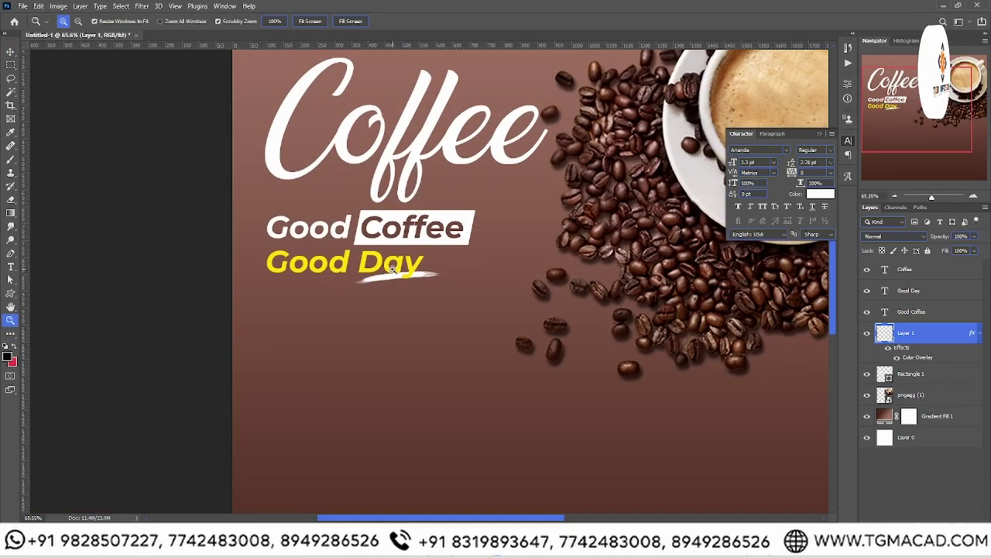
{"action": "left_click_drag", "start_coordinate": [348, 283], "coordinate": [437, 240]}
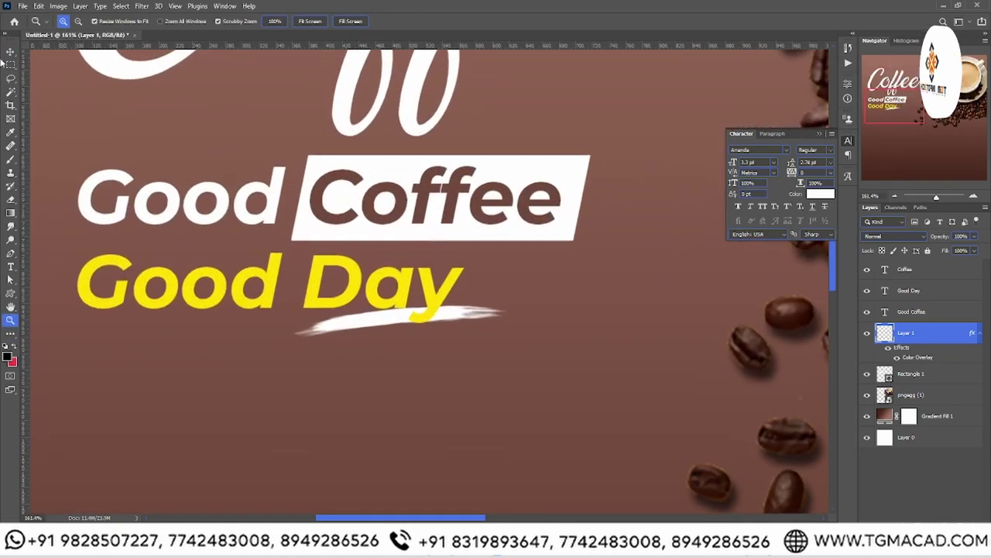
{"action": "left_click", "coordinate": [10, 52]}
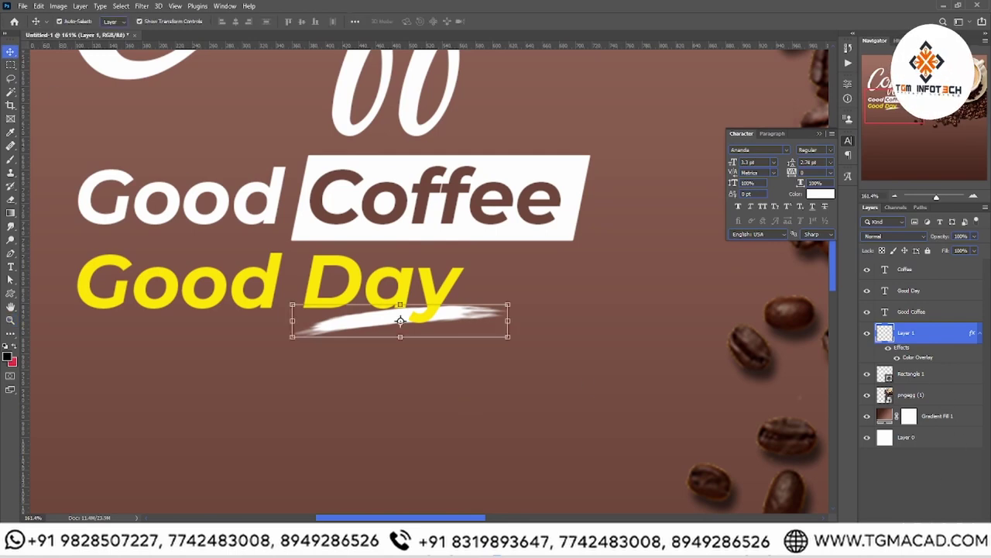
- Change the stroke's Color Overlay to salmon #e48d6f, sampled from the brown background and lightened
{"action": "double_click", "coordinate": [918, 357]}
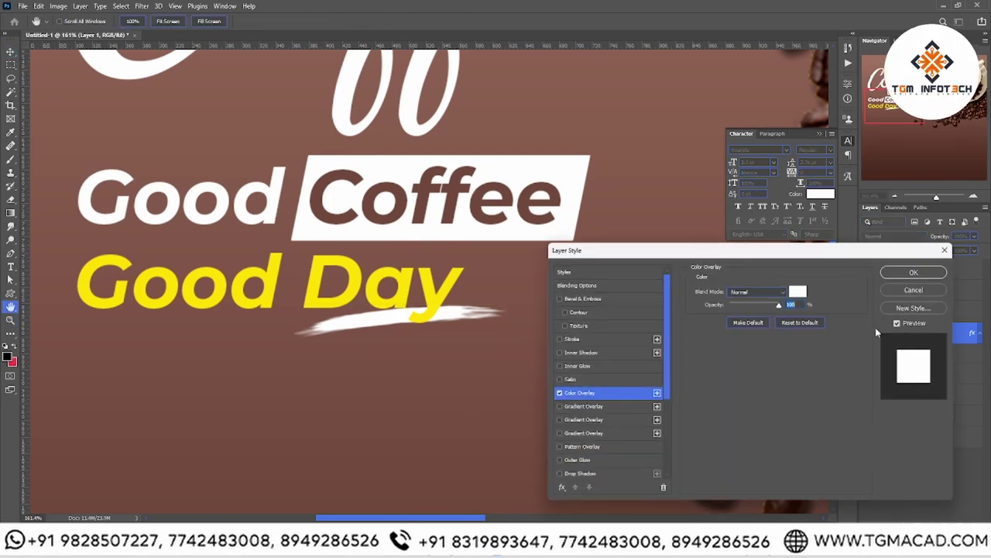
{"action": "left_click", "coordinate": [794, 293]}
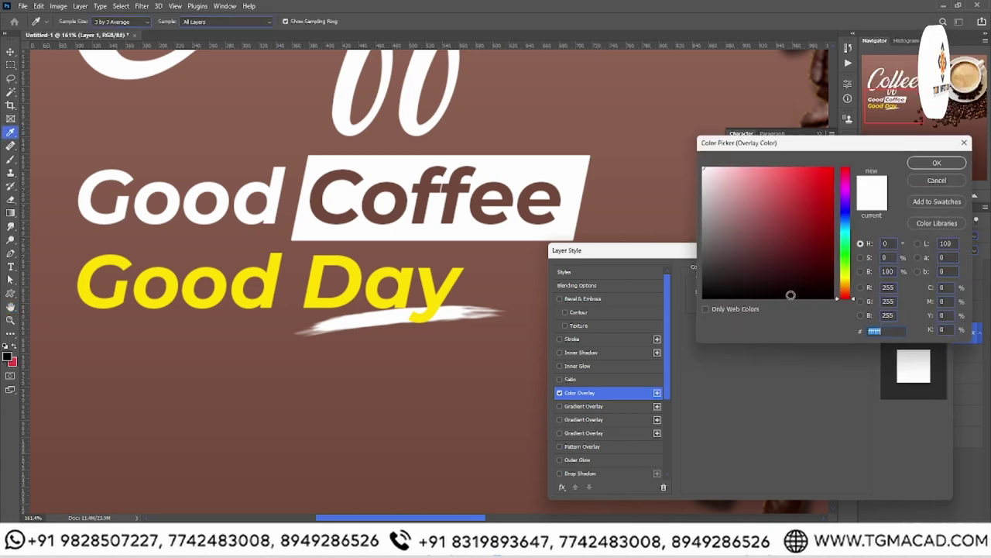
{"action": "left_click", "coordinate": [489, 274]}
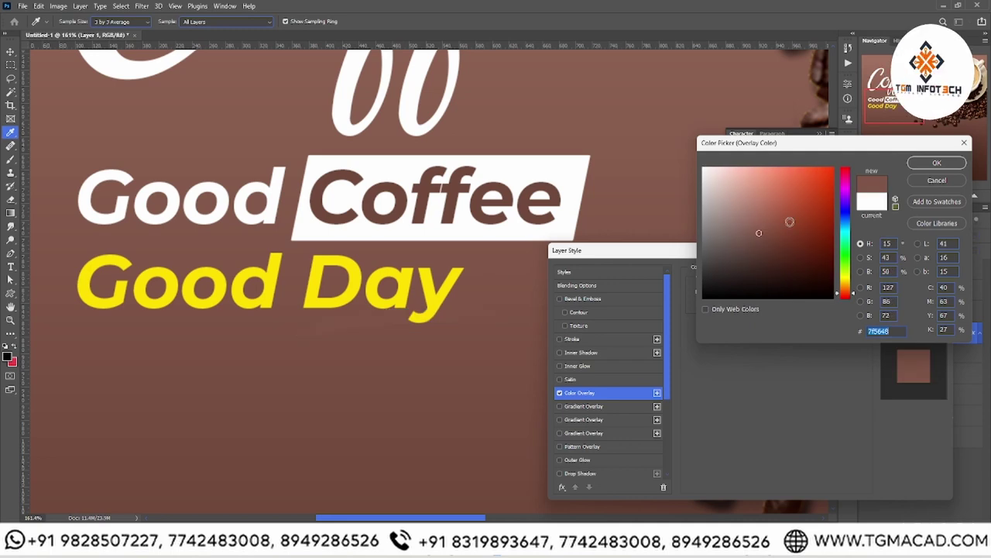
{"action": "left_click_drag", "start_coordinate": [759, 232], "coordinate": [770, 180]}
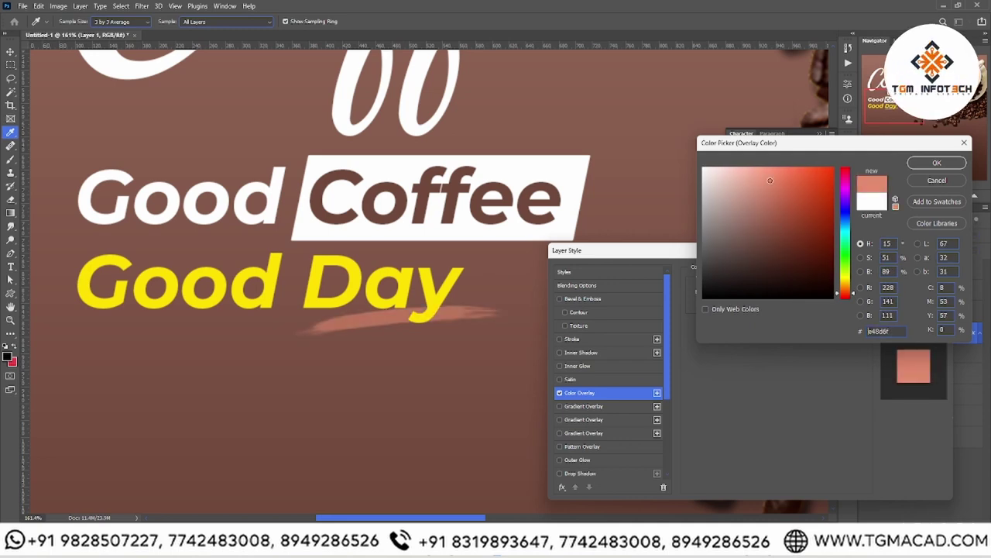
{"action": "key", "text": "Return"}
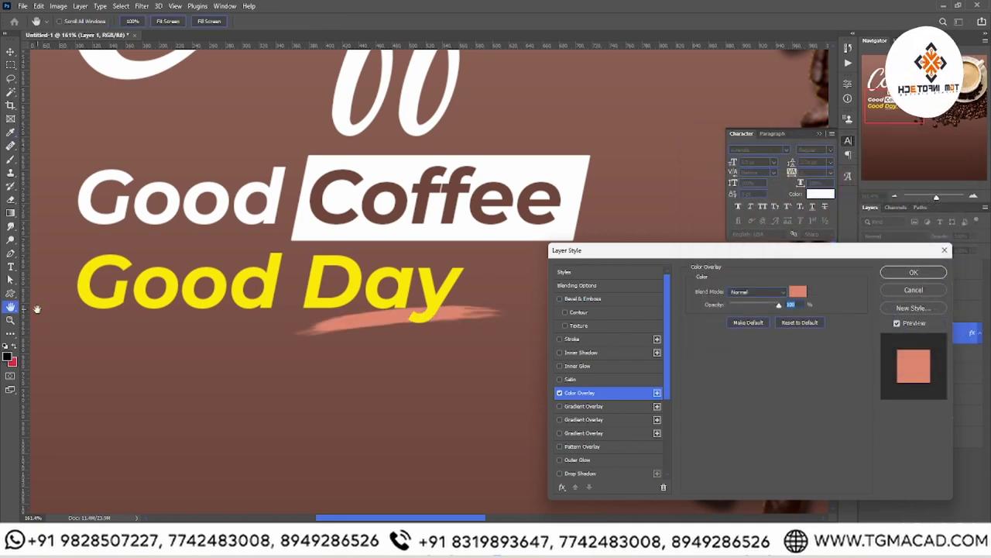
{"action": "key", "text": "Return"}
{"action": "key", "text": "z"}
{"action": "key", "text": "ctrl+0"}
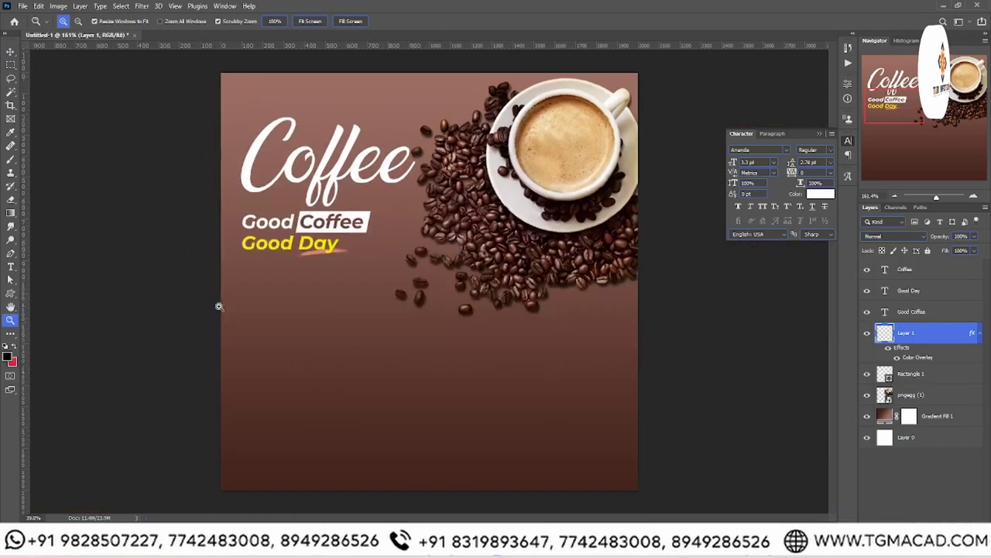
- Scale up the script 'Coffee' headline, then select Gradient Fill 1 and open the adjustment-layer menu
{"action": "mouse_move", "coordinate": [219, 306]}
{"action": "left_mouse_down"}
{"action": "mouse_move", "coordinate": [313, 224]}
{"action": "mouse_move", "coordinate": [338, 220]}
{"action": "mouse_move", "coordinate": [419, 290]}
{"action": "mouse_move", "coordinate": [416, 274]}
{"action": "left_mouse_up"}
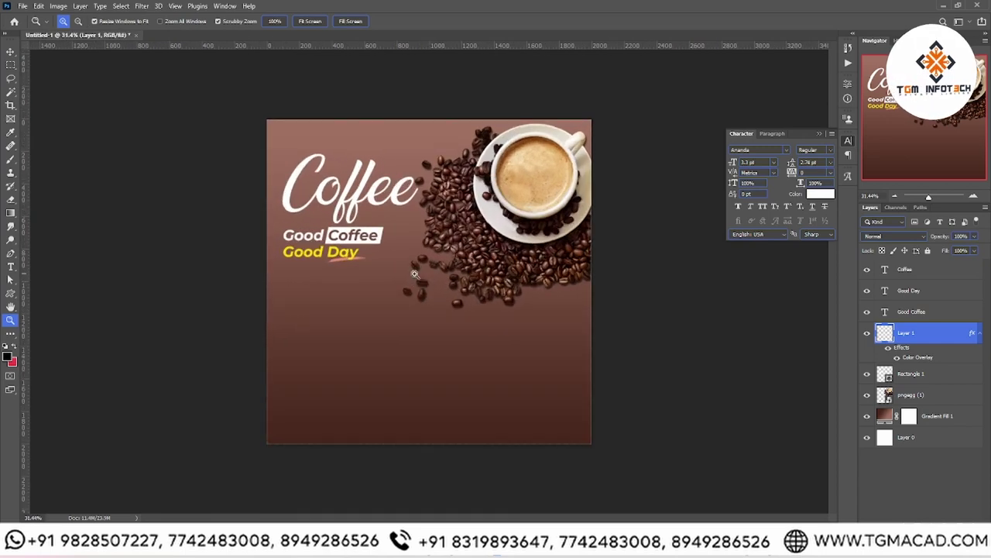
{"action": "left_click", "coordinate": [10, 52]}
{"action": "left_click", "coordinate": [348, 189]}
{"action": "left_click_drag", "start_coordinate": [417, 190], "coordinate": [450, 191]}
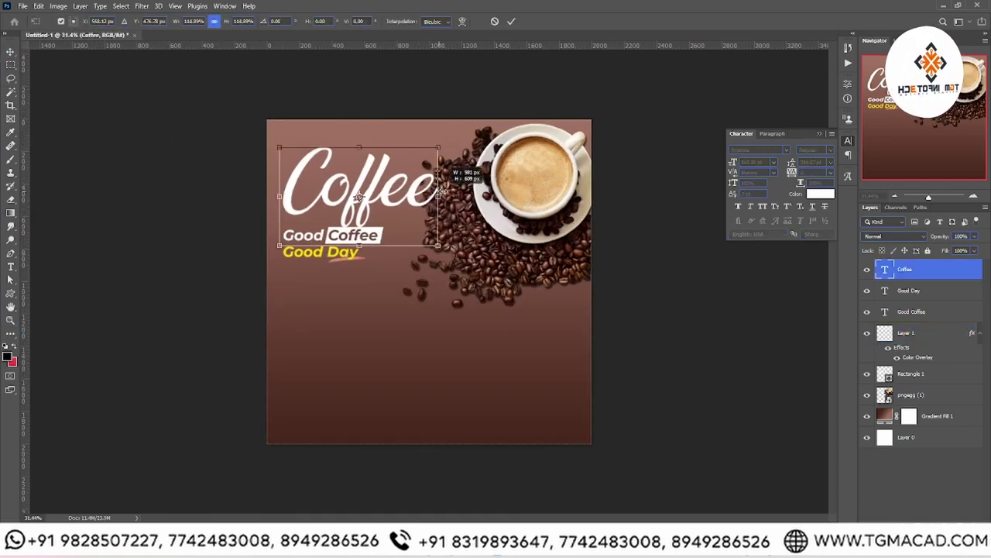
{"action": "key", "text": "Return"}
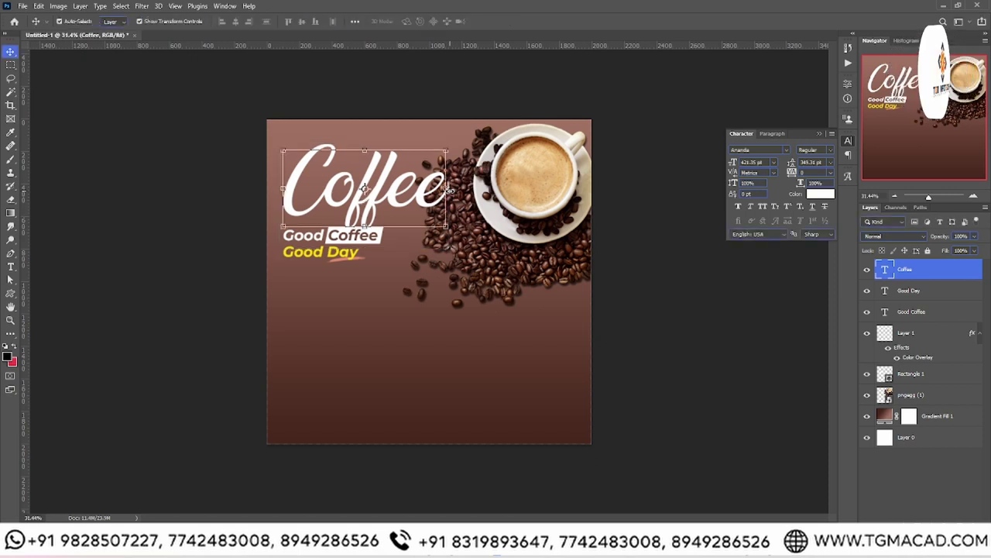
{"action": "left_click", "coordinate": [901, 424]}
{"action": "left_click", "coordinate": [928, 535]}
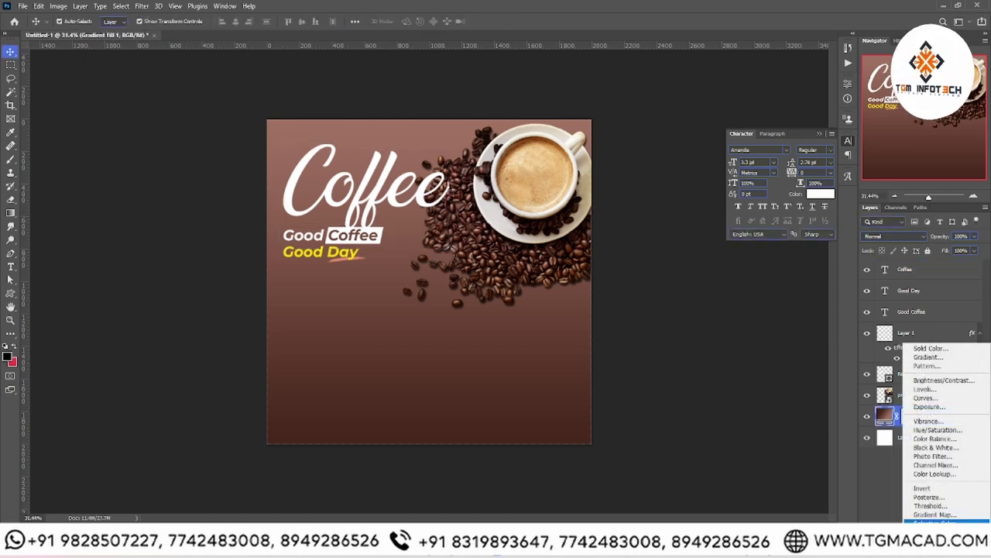
- Add a Levels adjustment above the gradient with output white lowered to about 161
{"action": "left_click", "coordinate": [933, 391]}
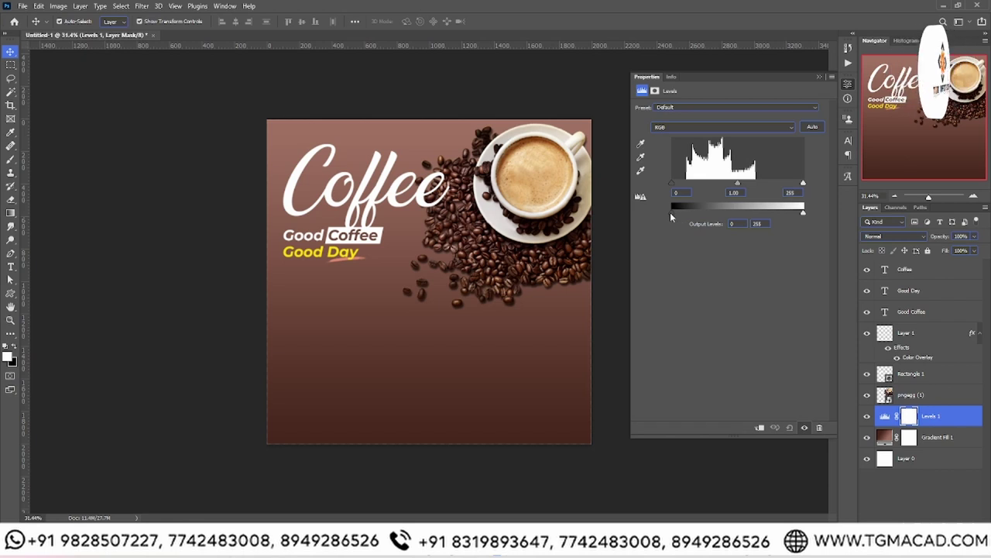
{"action": "left_click_drag", "start_coordinate": [672, 211], "coordinate": [617, 222]}
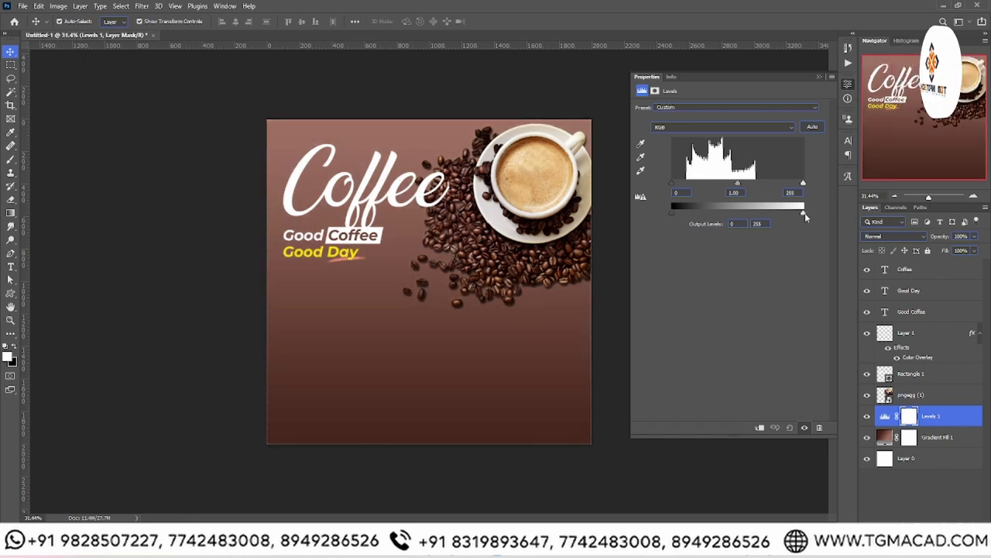
{"action": "left_click_drag", "start_coordinate": [803, 211], "coordinate": [755, 213]}
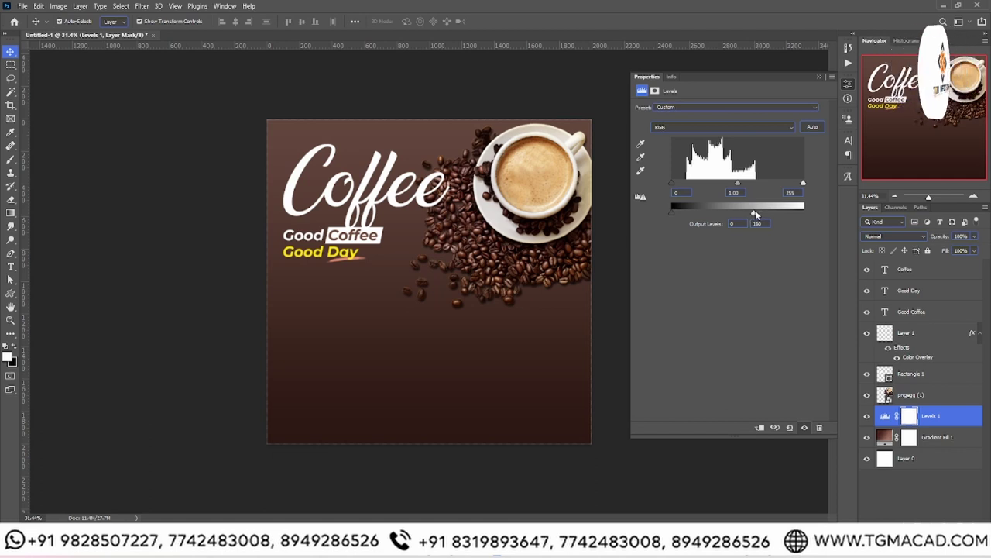
{"action": "left_click_drag", "start_coordinate": [755, 214], "coordinate": [757, 215]}
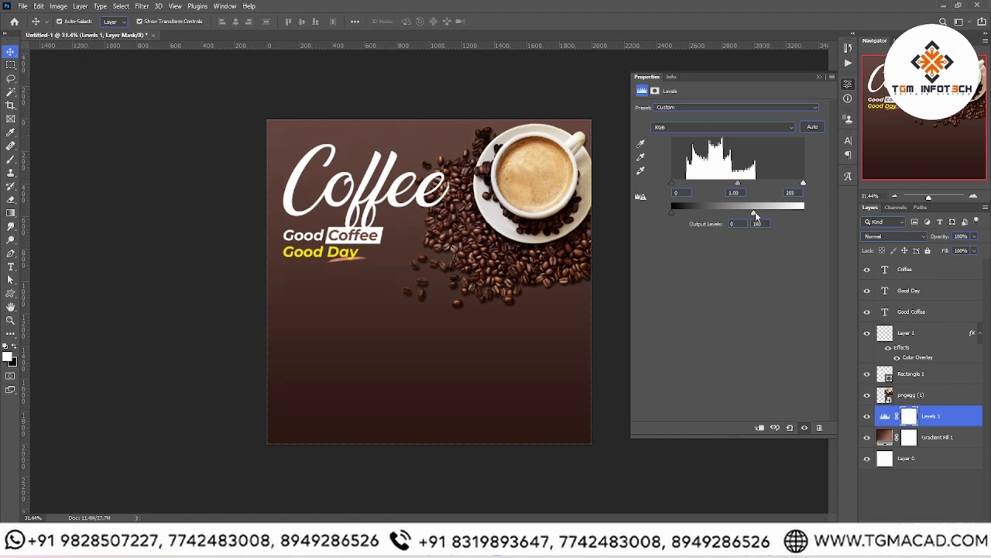
{"action": "left_click_drag", "start_coordinate": [755, 213], "coordinate": [749, 214]}
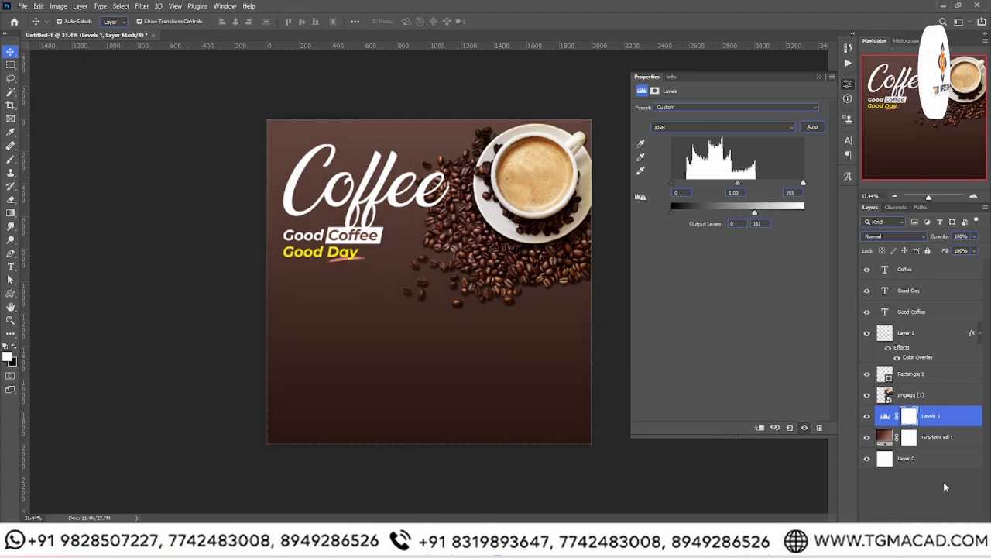
{"action": "left_click", "coordinate": [928, 541]}
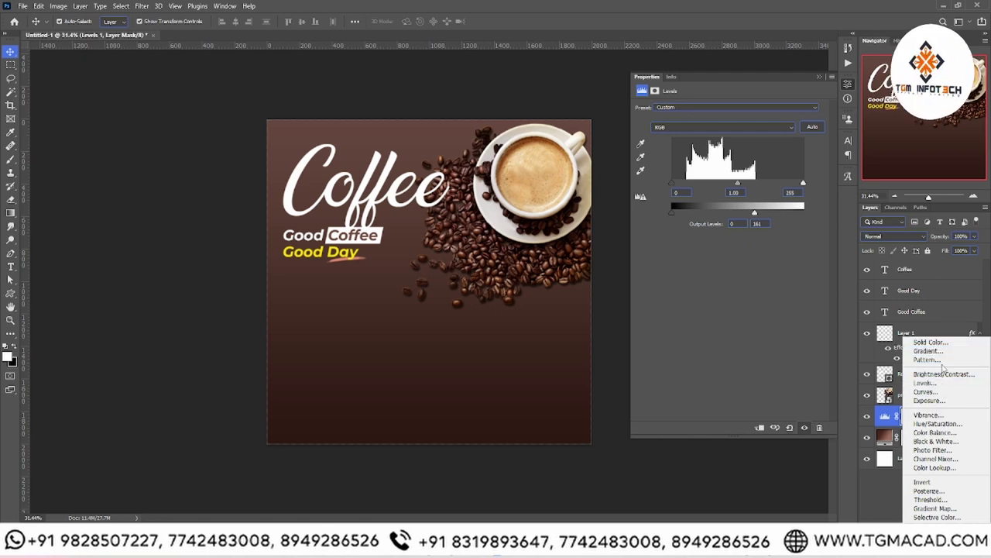
- Add a Hue/Saturation adjustment layer above Levels 1 with saturation raised to +17
{"action": "left_click", "coordinate": [939, 424]}
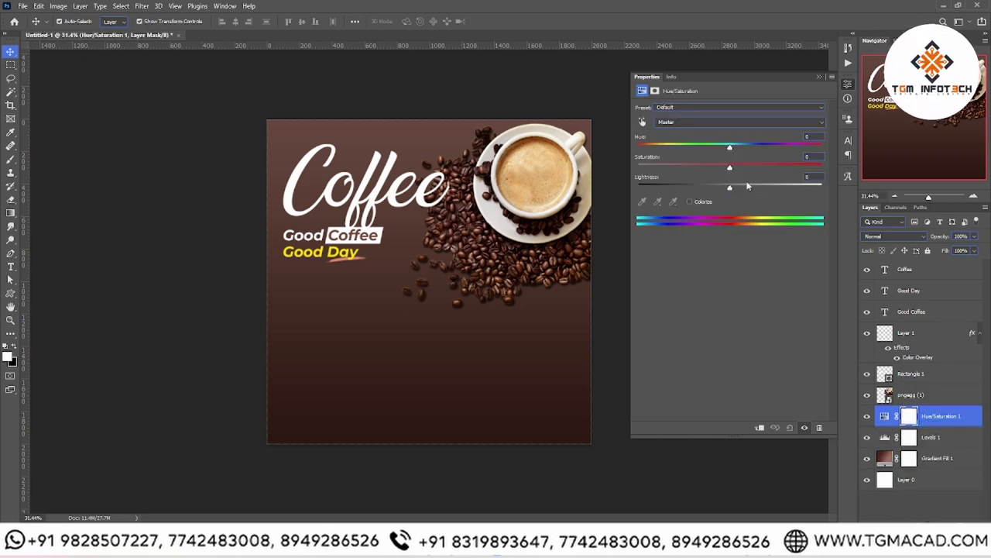
{"action": "mouse_move", "coordinate": [730, 168]}
{"action": "left_mouse_down"}
{"action": "mouse_move", "coordinate": [638, 169]}
{"action": "mouse_move", "coordinate": [746, 167]}
{"action": "left_mouse_up"}
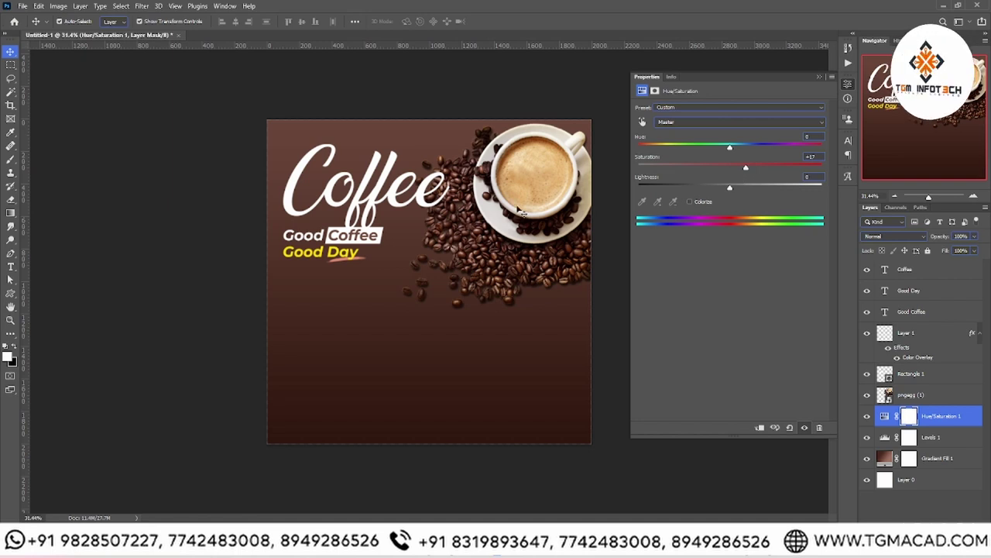
{"action": "left_click", "coordinate": [10, 319]}
{"action": "left_click", "coordinate": [410, 318], "text": "alt"}
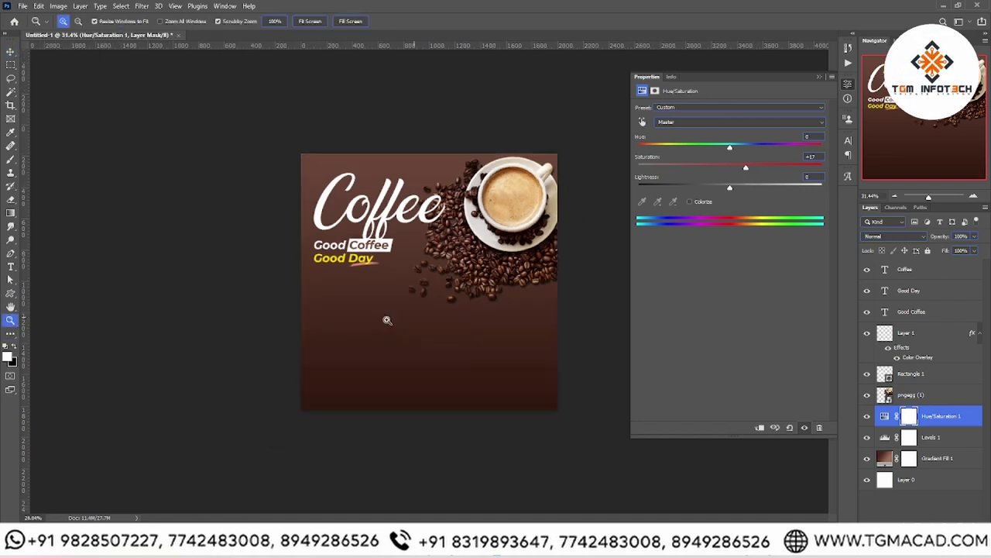
{"action": "left_click", "coordinate": [820, 77]}
{"action": "left_click_drag", "start_coordinate": [412, 223], "coordinate": [436, 222]}
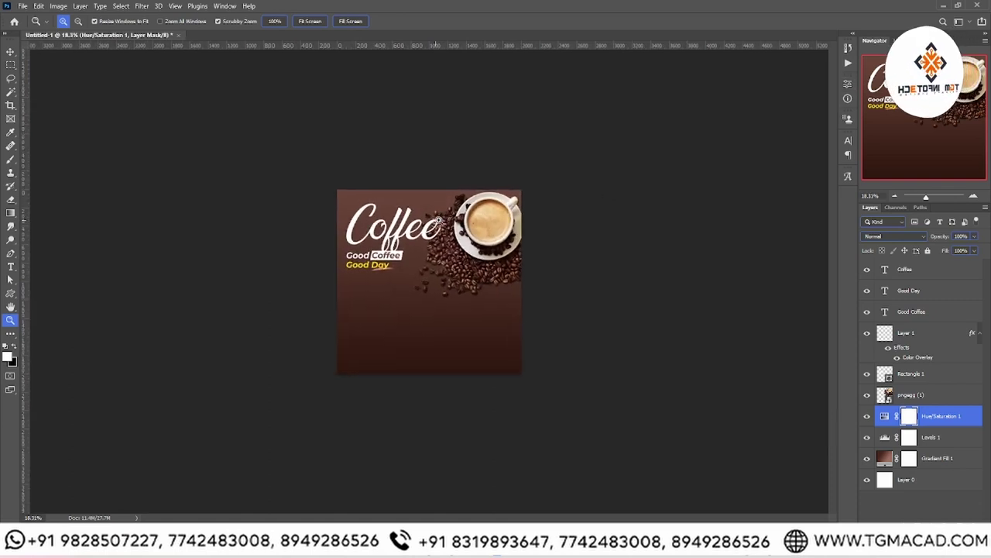
- Set Gradient Fill 1 to a reversed Radial gradient at 155% scale
{"action": "double_click", "coordinate": [886, 458]}
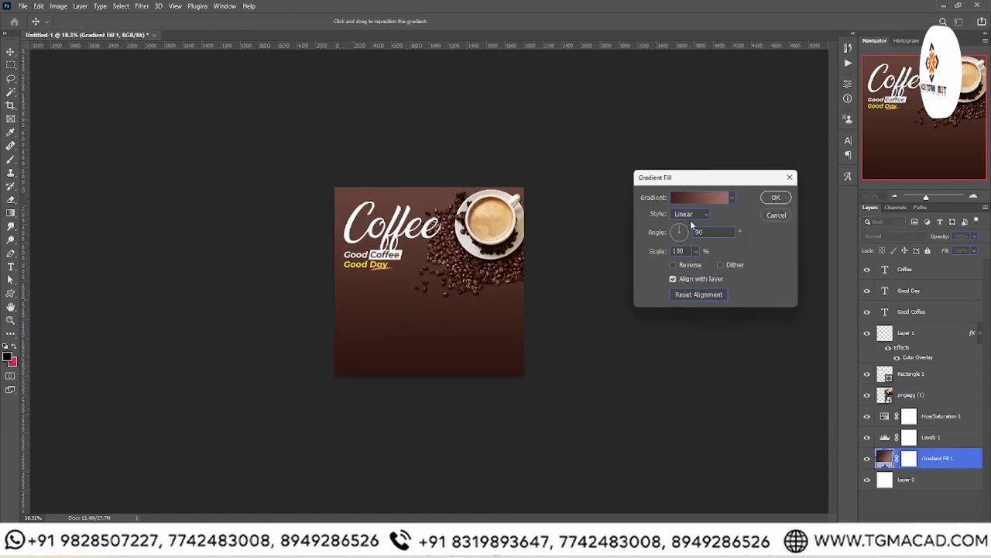
{"action": "left_click", "coordinate": [690, 215]}
{"action": "left_click", "coordinate": [689, 226]}
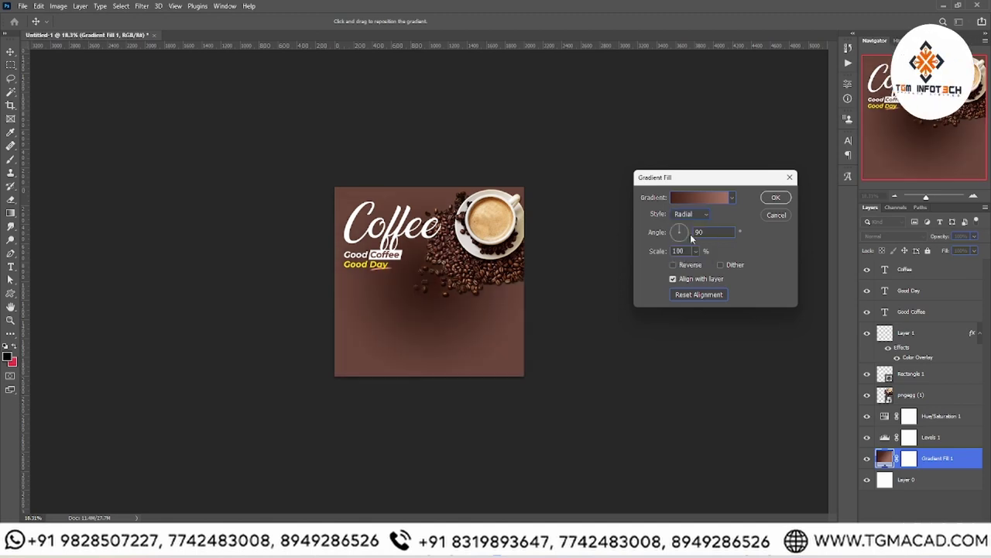
{"action": "left_click", "coordinate": [700, 265]}
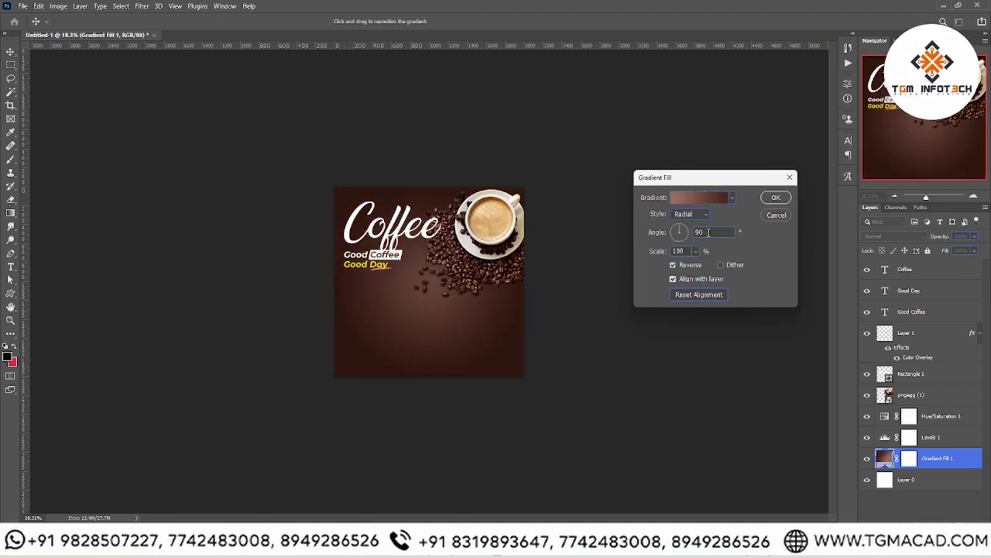
{"action": "left_click", "coordinate": [696, 251]}
{"action": "left_click_drag", "start_coordinate": [700, 264], "coordinate": [698, 262]}
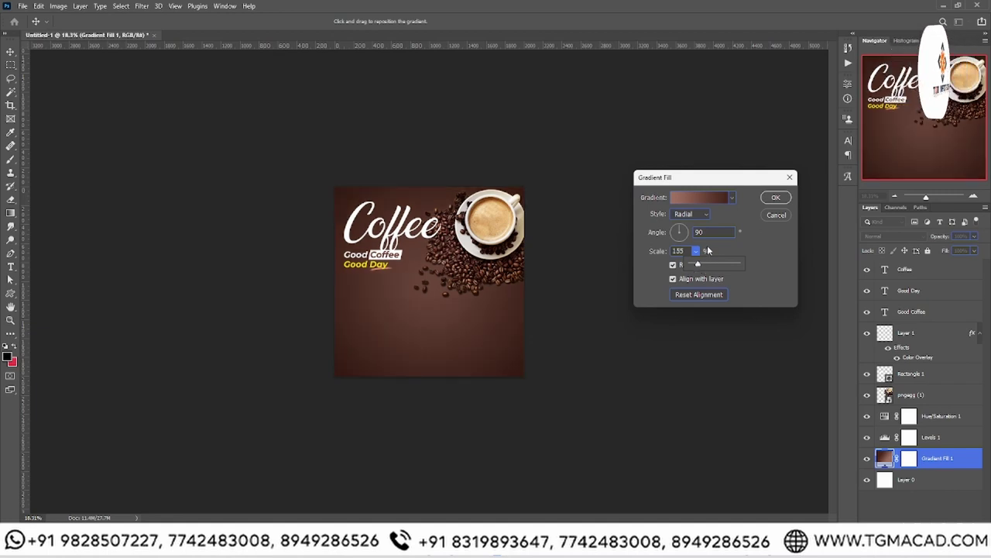
{"action": "left_click", "coordinate": [708, 251]}
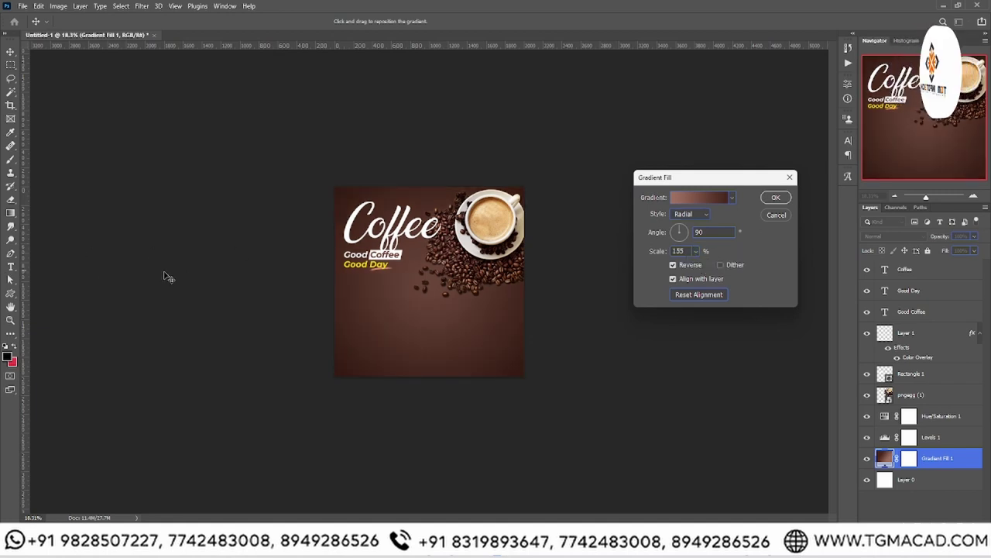
{"action": "key", "text": "Return"}
{"action": "left_click_drag", "start_coordinate": [398, 310], "coordinate": [431, 306]}
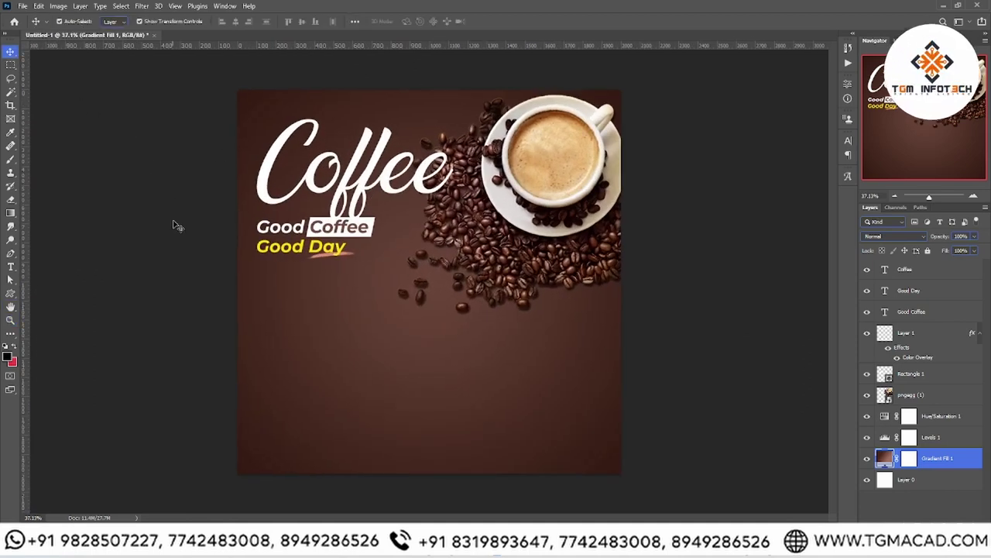
{"action": "left_click", "coordinate": [11, 266]}
{"action": "left_click", "coordinate": [391, 447]}
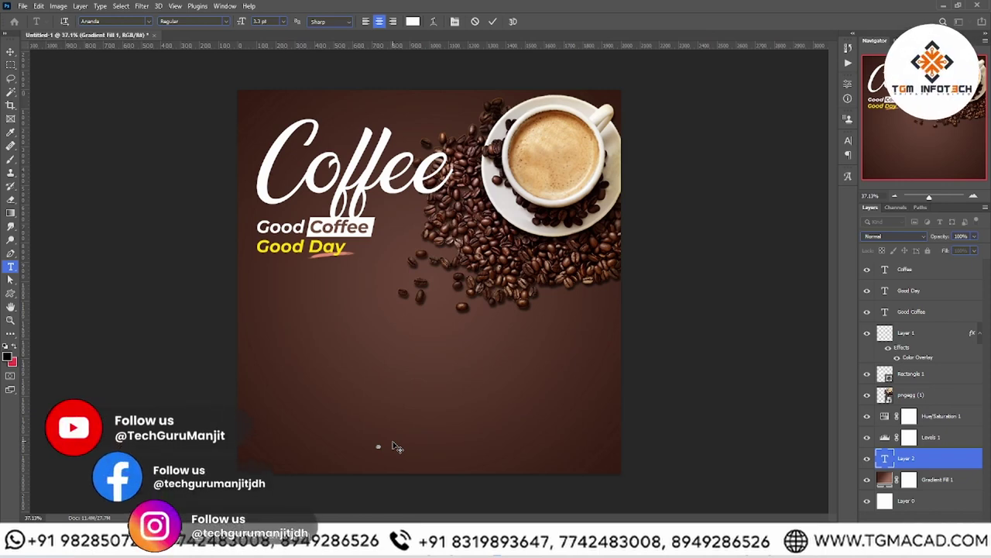
{"action": "left_click", "coordinate": [9, 50]}
{"action": "key", "text": "ctrl+t"}
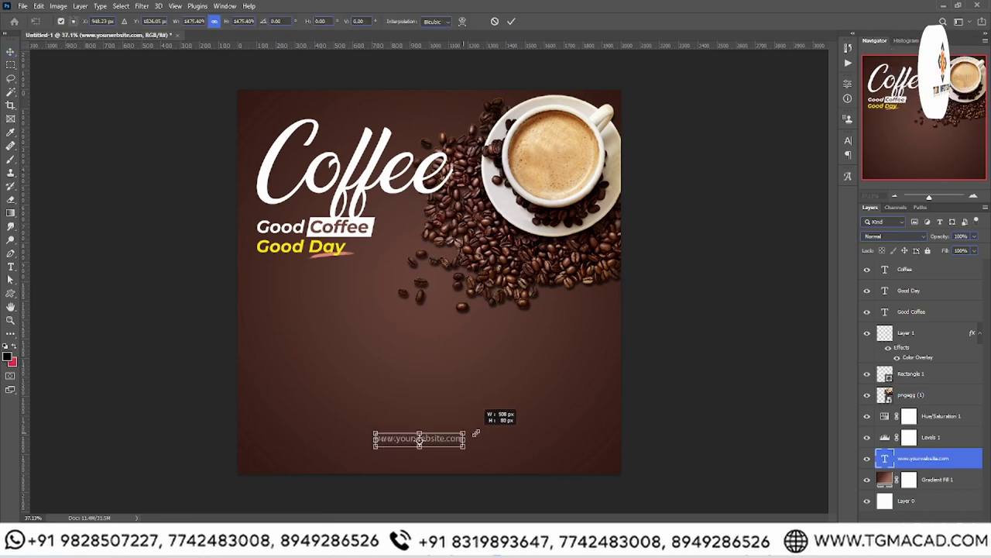
{"action": "left_click_drag", "start_coordinate": [418, 445], "coordinate": [321, 452]}
{"action": "key", "text": "Return"}
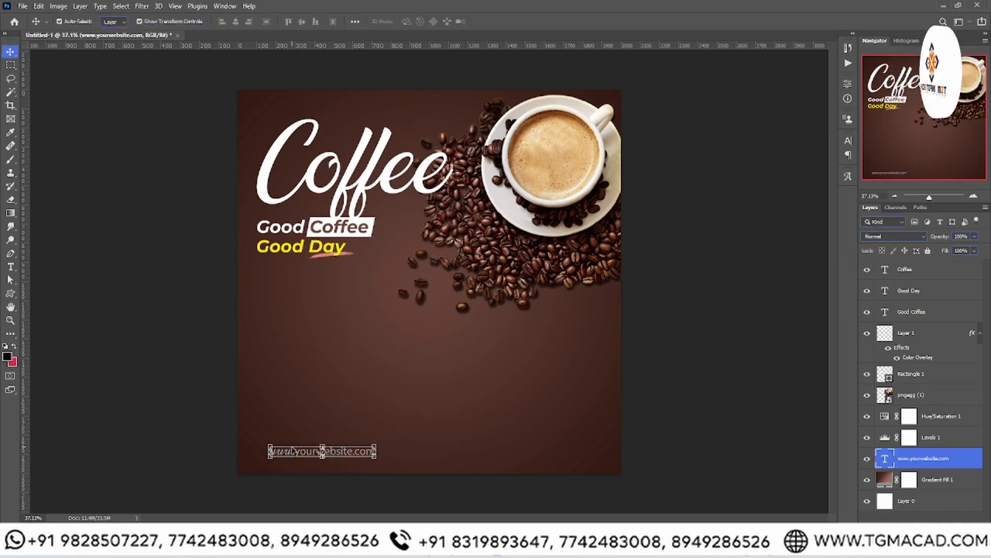
{"action": "scroll", "coordinate": [336, 402], "scroll_direction": "up", "scroll_amount": 1}
{"action": "scroll", "coordinate": [336, 402], "scroll_direction": "up", "scroll_amount": 2}
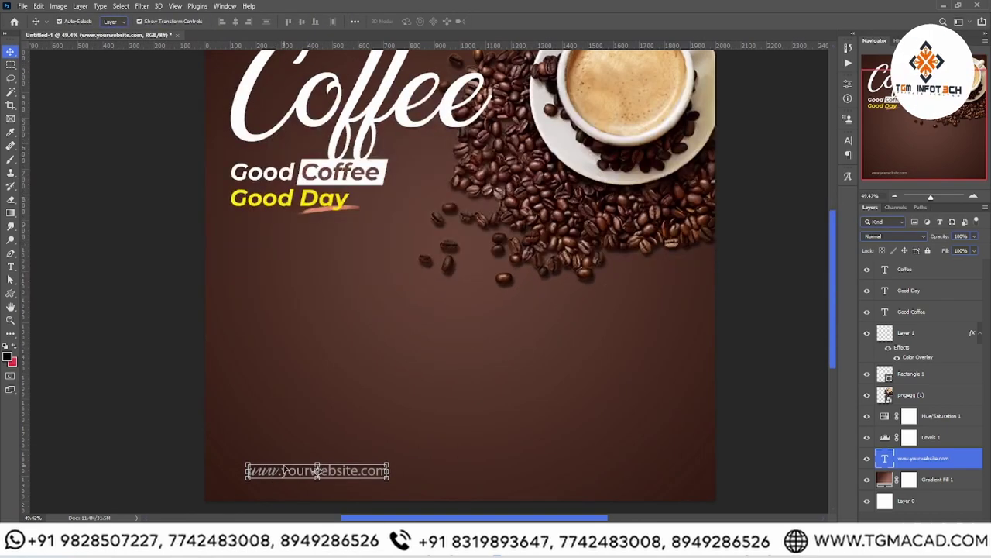
- Set the website text's font to Montserrat Regular
{"action": "double_click", "coordinate": [285, 469]}
{"action": "key", "text": "ctrl+a"}
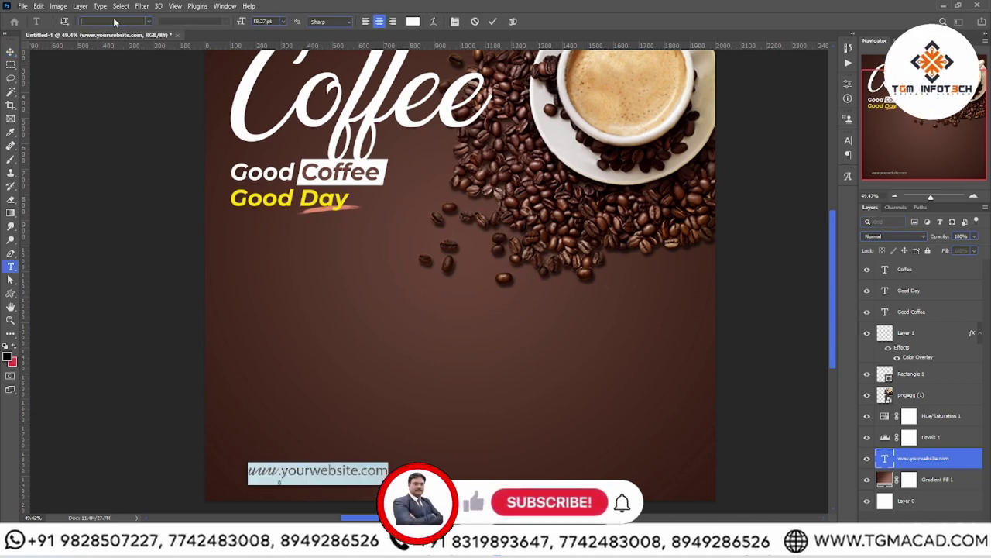
{"action": "type", "text": "mont"}
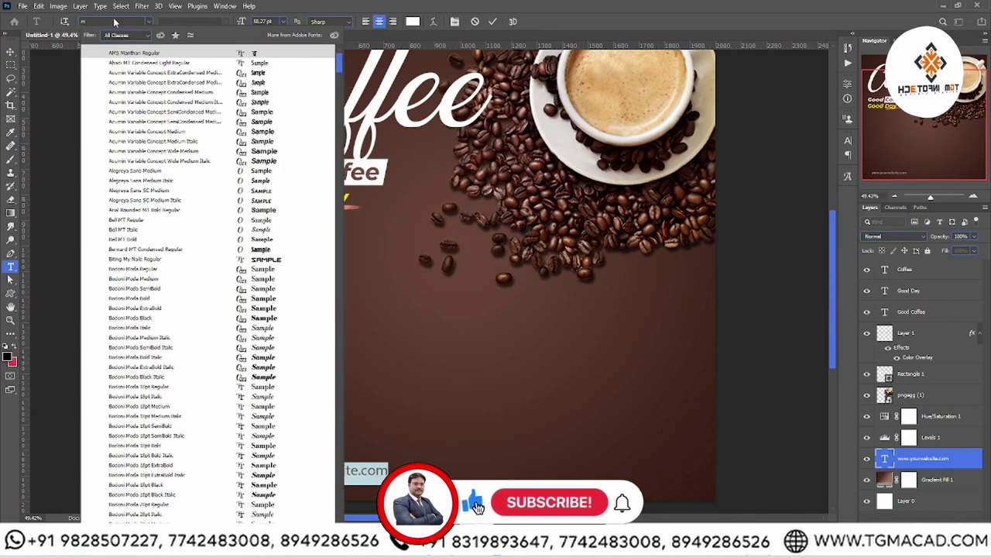
{"action": "key", "text": "Down"}
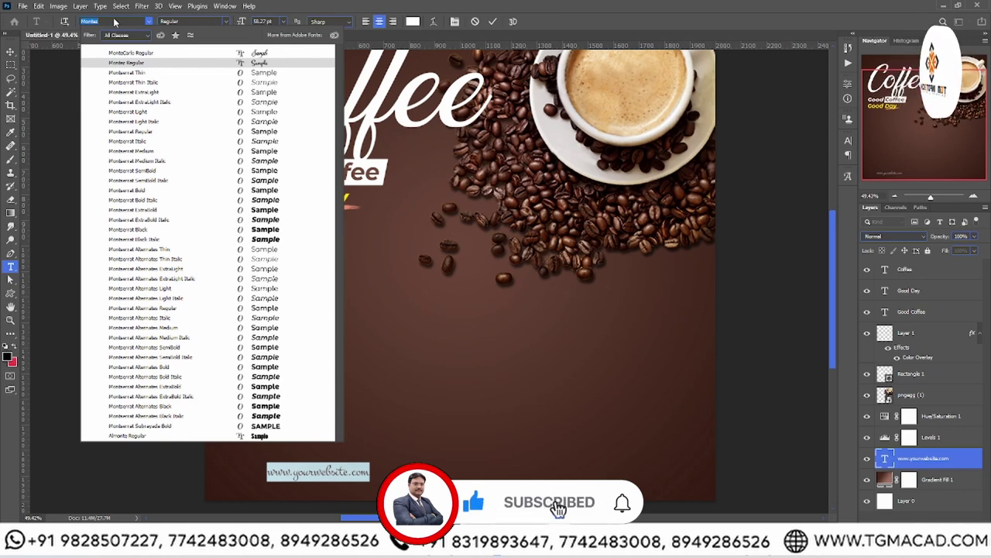
{"action": "type", "text": "Mont"}
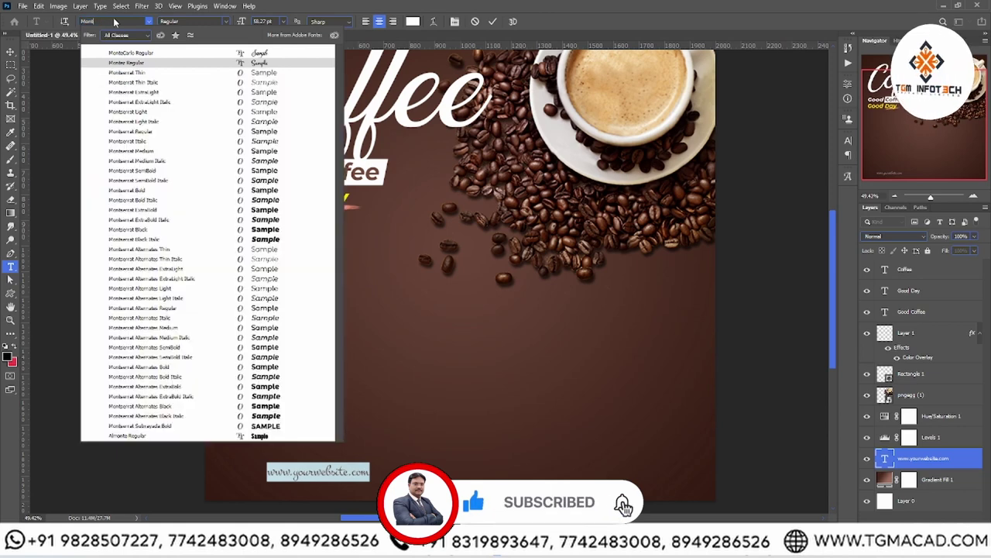
{"action": "type", "text": "s"}
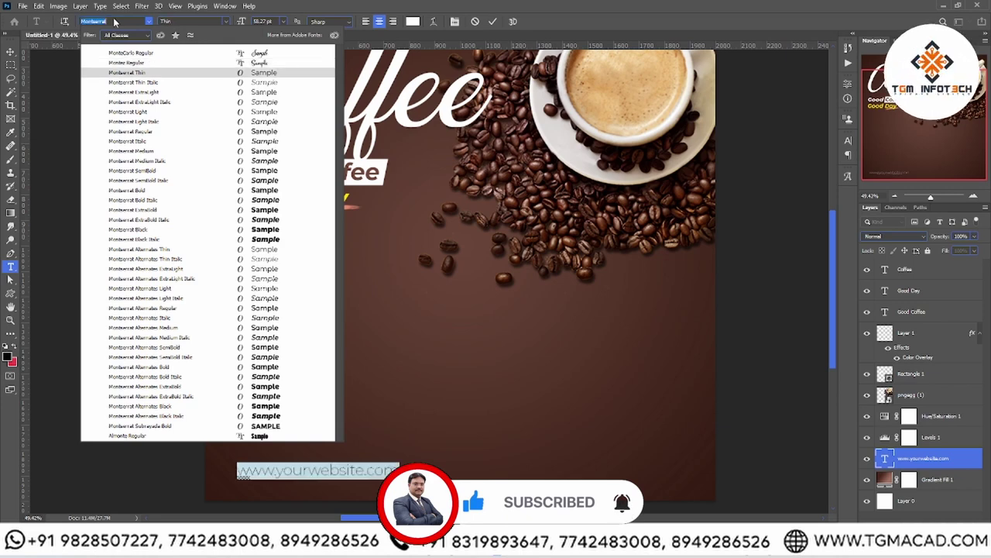
{"action": "type", "text": "errat"}
{"action": "key", "text": "Return"}
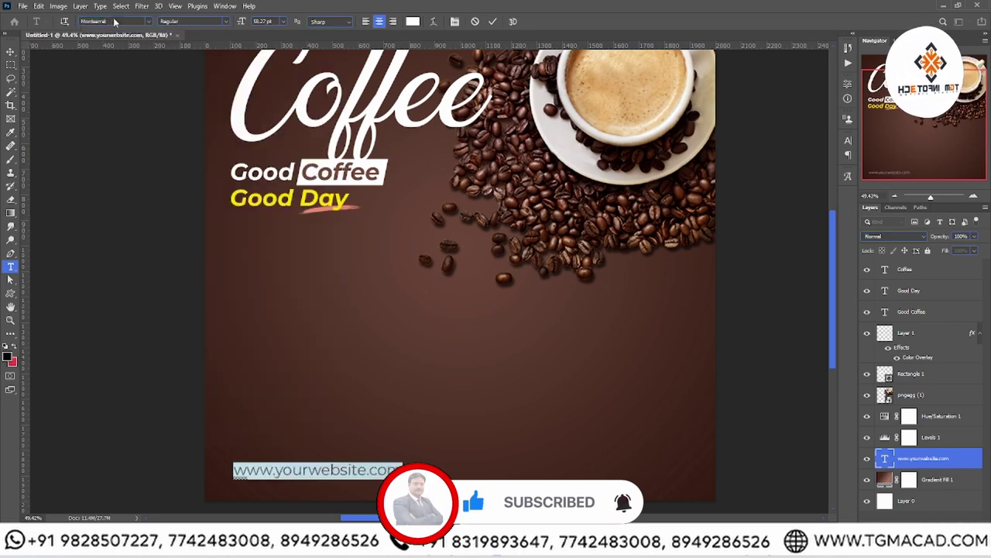
{"action": "left_click", "coordinate": [10, 319]}
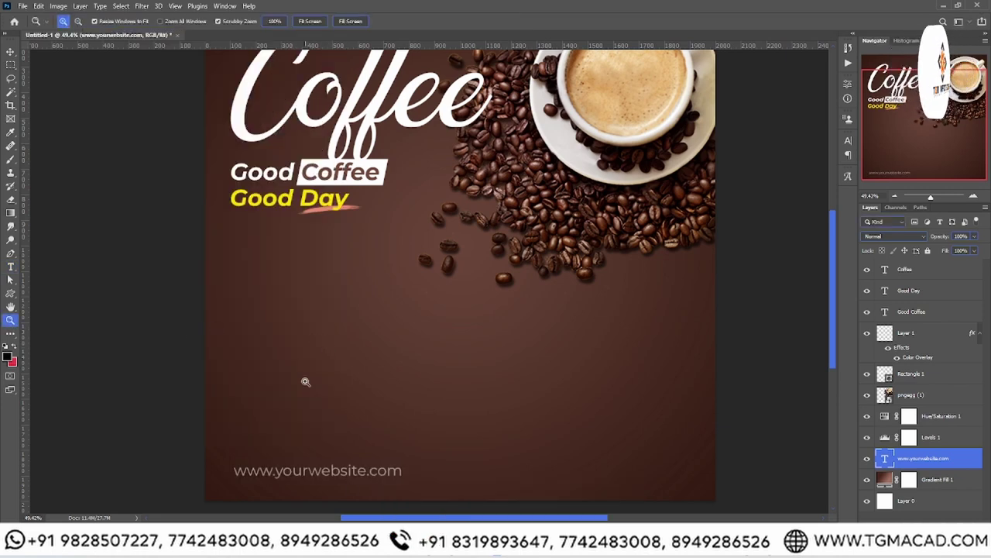
{"action": "left_click_drag", "start_coordinate": [305, 381], "coordinate": [398, 425]}
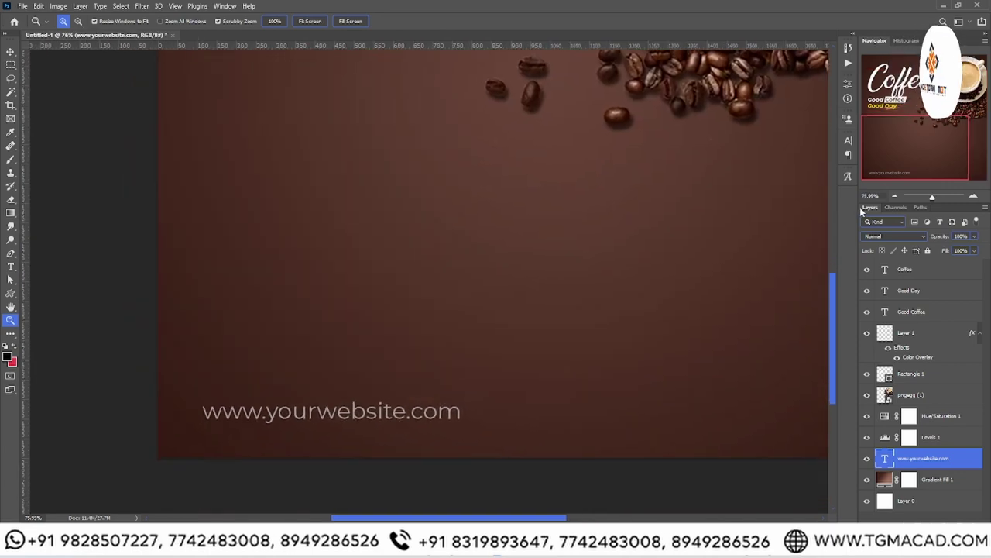
- Open the Character panel and check the text colour, leaving it white
{"action": "left_click", "coordinate": [848, 140]}
{"action": "left_click", "coordinate": [812, 209]}
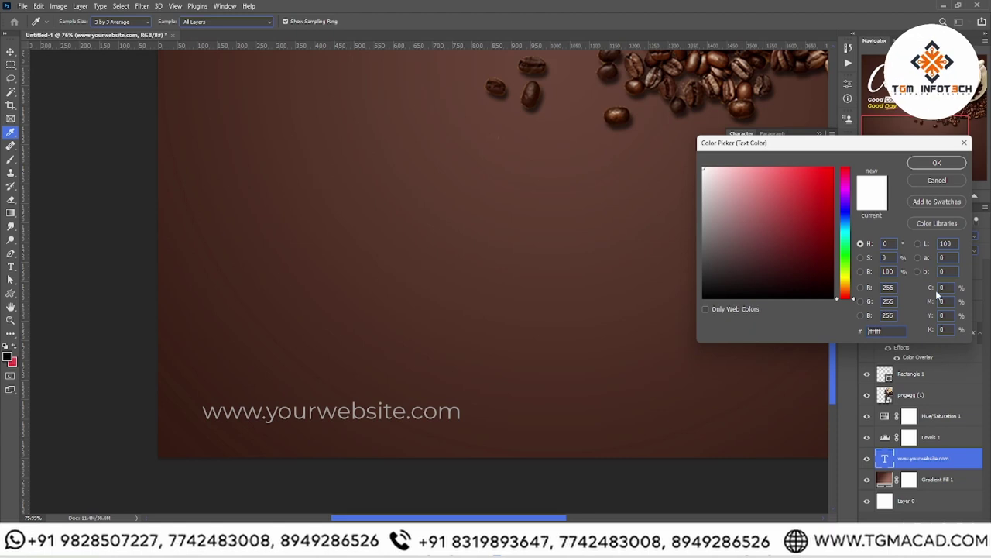
{"action": "key", "text": "Return"}
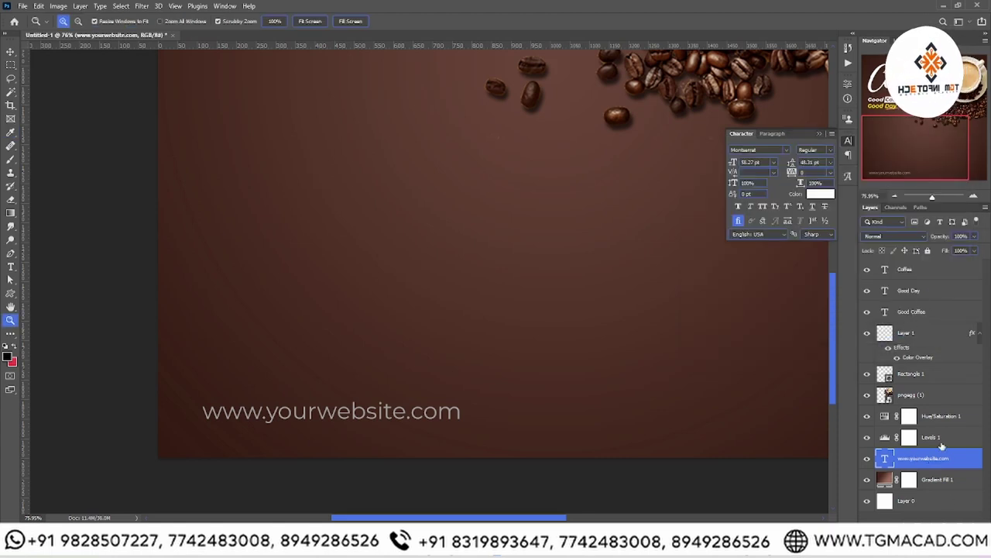
{"action": "left_click", "coordinate": [941, 441]}
- Reselect the website text layer, confirm its colour stays white, and commit the edit
{"action": "left_click", "coordinate": [10, 52]}
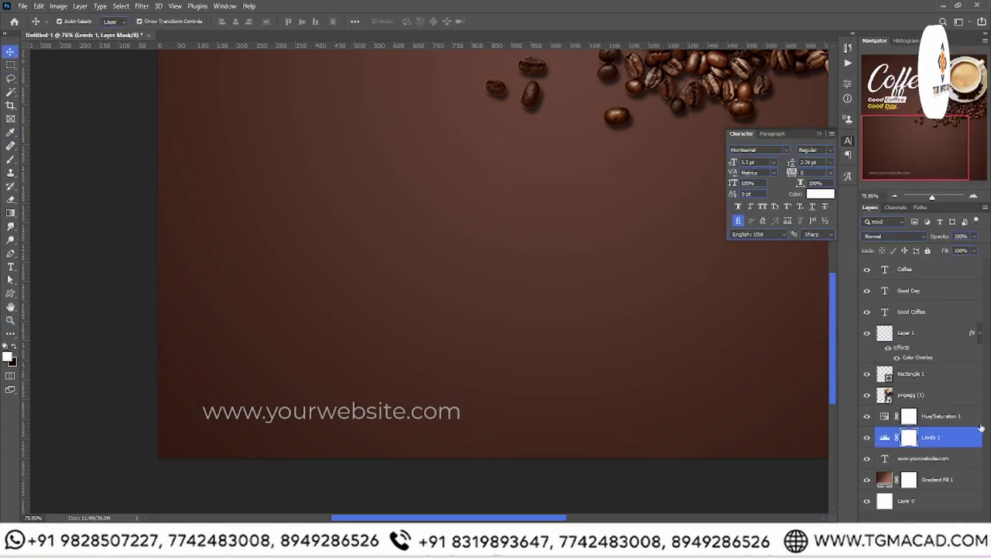
{"action": "left_click", "coordinate": [932, 457]}
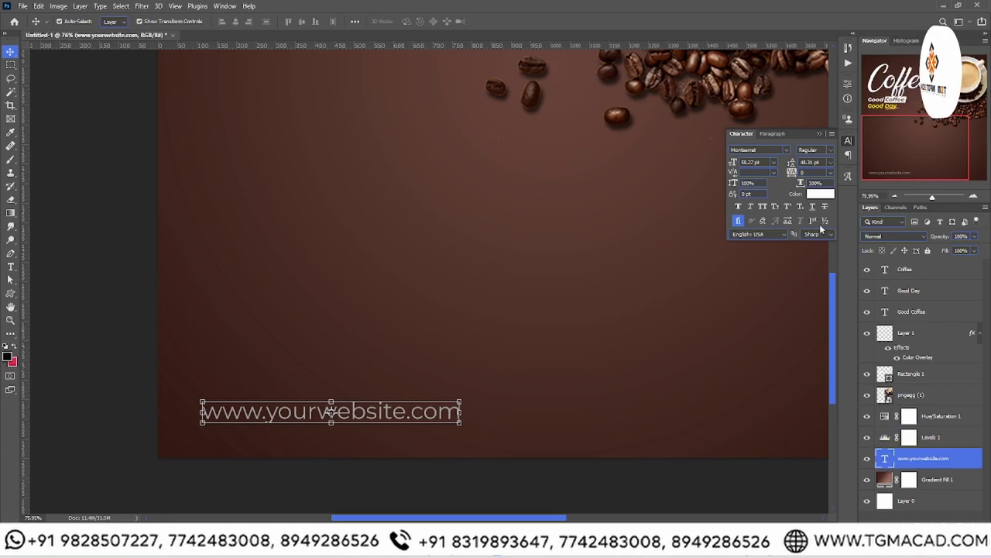
{"action": "double_click", "coordinate": [884, 458]}
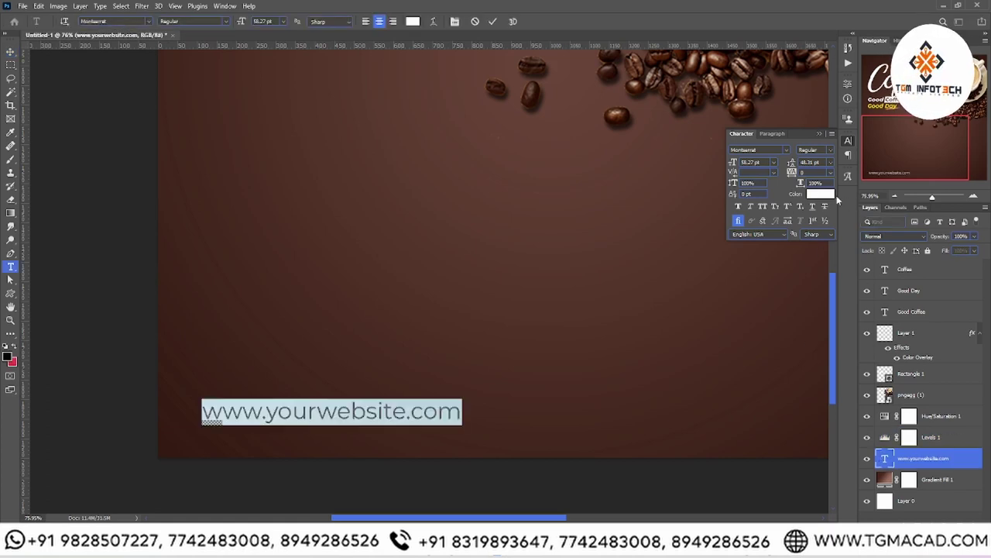
{"action": "left_click", "coordinate": [829, 194]}
{"action": "left_click", "coordinate": [938, 162]}
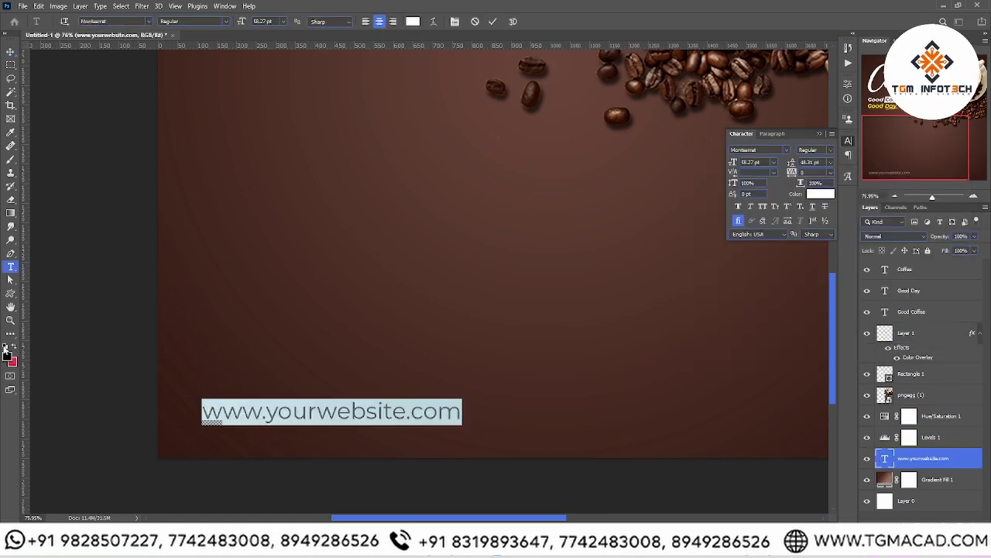
{"action": "key", "text": "ctrl+Return"}
{"action": "key", "text": "z"}
{"action": "mouse_move", "coordinate": [376, 370]}
{"action": "left_mouse_down"}
{"action": "mouse_move", "coordinate": [344, 374]}
{"action": "mouse_move", "coordinate": [400, 398]}
{"action": "left_mouse_up"}
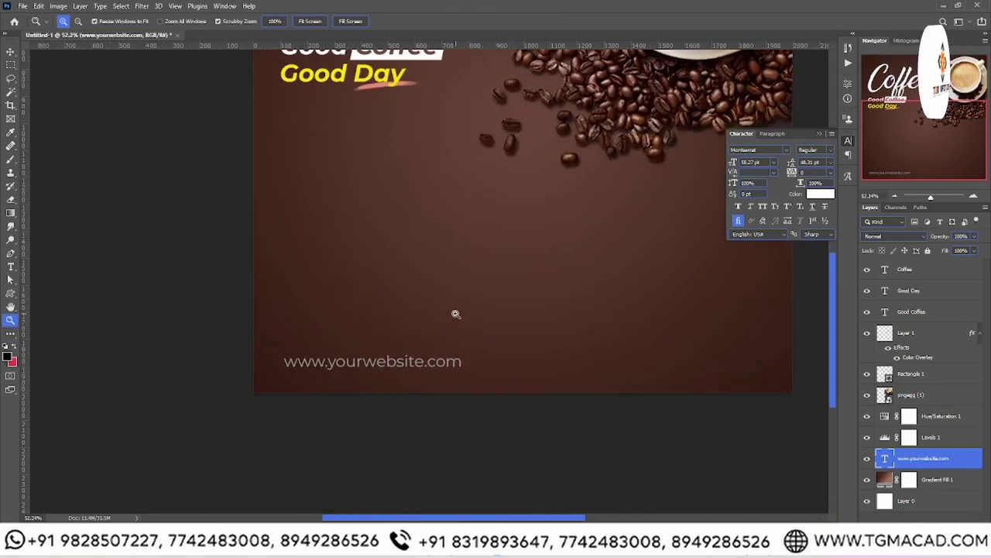
{"action": "mouse_move", "coordinate": [496, 310]}
{"action": "left_mouse_down"}
{"action": "mouse_move", "coordinate": [201, 312]}
{"action": "mouse_move", "coordinate": [125, 295]}
{"action": "left_mouse_up"}
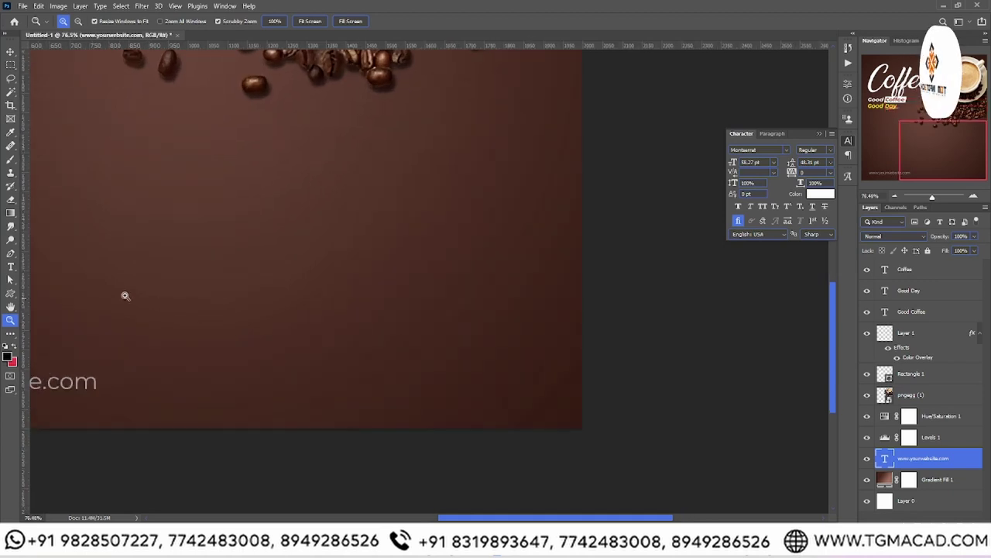
- Draw a black rectangle near the poster's bottom and round its corners to 34 px
{"action": "left_click", "coordinate": [11, 212]}
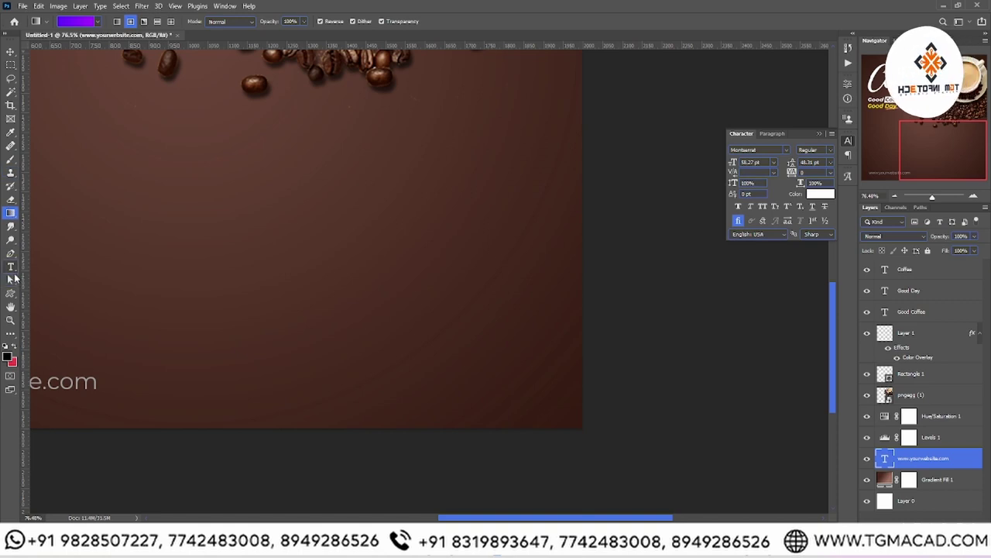
{"action": "left_click", "coordinate": [11, 293]}
{"action": "left_click", "coordinate": [47, 292]}
{"action": "left_click_drag", "start_coordinate": [288, 356], "coordinate": [456, 402]}
{"action": "mouse_move", "coordinate": [297, 365]}
{"action": "left_mouse_down"}
{"action": "mouse_move", "coordinate": [308, 378]}
{"action": "mouse_move", "coordinate": [302, 368]}
{"action": "left_mouse_up"}
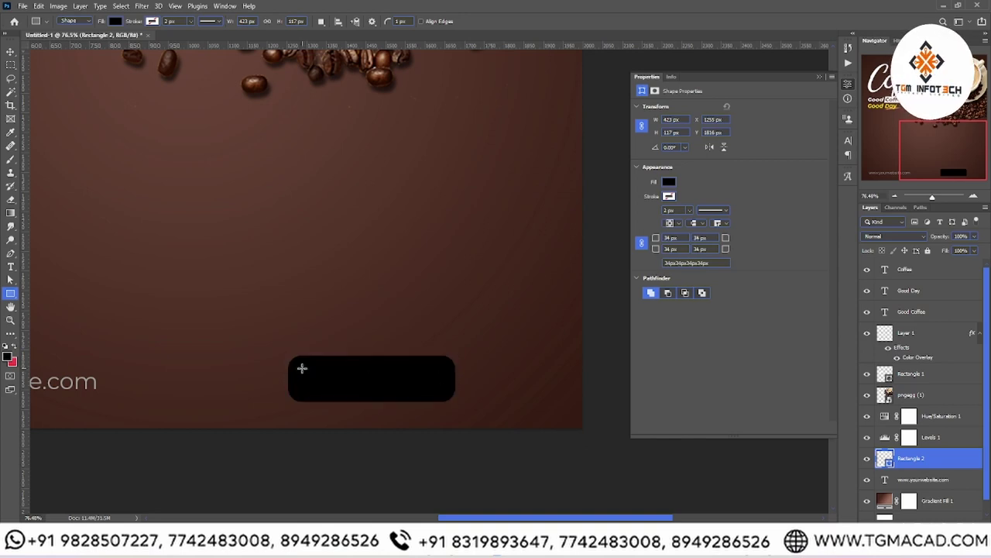
- Move the black button to the bottom-right, level with the website line
{"action": "left_click", "coordinate": [10, 52]}
{"action": "mouse_move", "coordinate": [426, 375]}
{"action": "left_mouse_down"}
{"action": "mouse_move", "coordinate": [510, 363]}
{"action": "mouse_move", "coordinate": [492, 371]}
{"action": "left_mouse_up"}
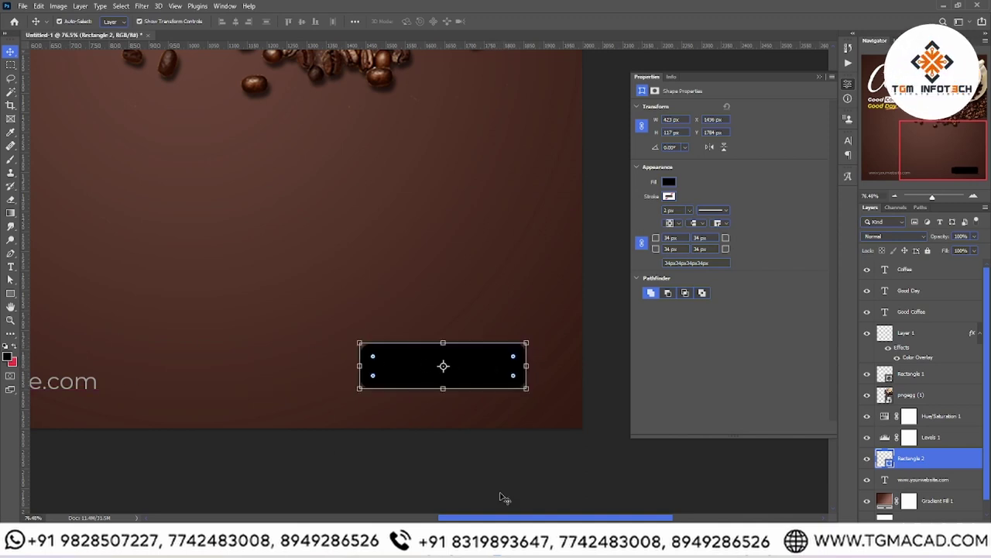
{"action": "left_click_drag", "start_coordinate": [620, 519], "coordinate": [569, 520]}
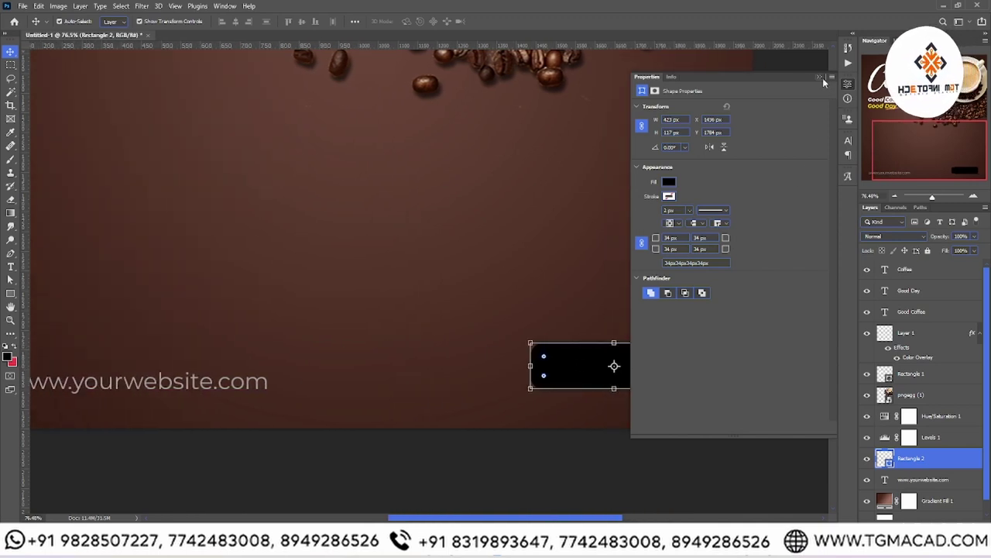
{"action": "left_click", "coordinate": [821, 77]}
{"action": "left_click", "coordinate": [164, 385]}
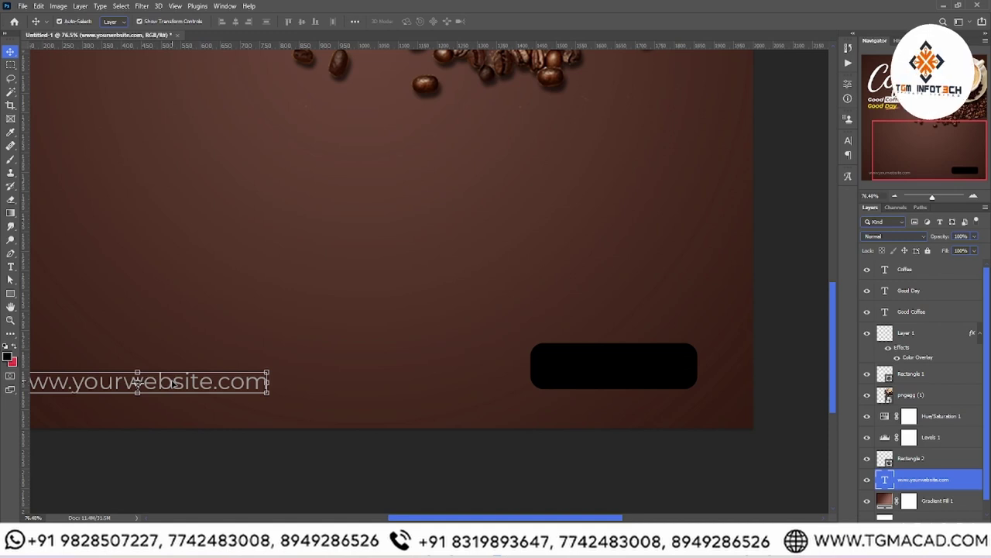
- Duplicate the website text onto the black button, delete it and start typing the label
{"action": "mouse_move", "coordinate": [174, 384]}
{"action": "left_mouse_down"}
{"action": "mouse_move", "coordinate": [499, 346]}
{"action": "mouse_move", "coordinate": [583, 361]}
{"action": "left_mouse_up"}
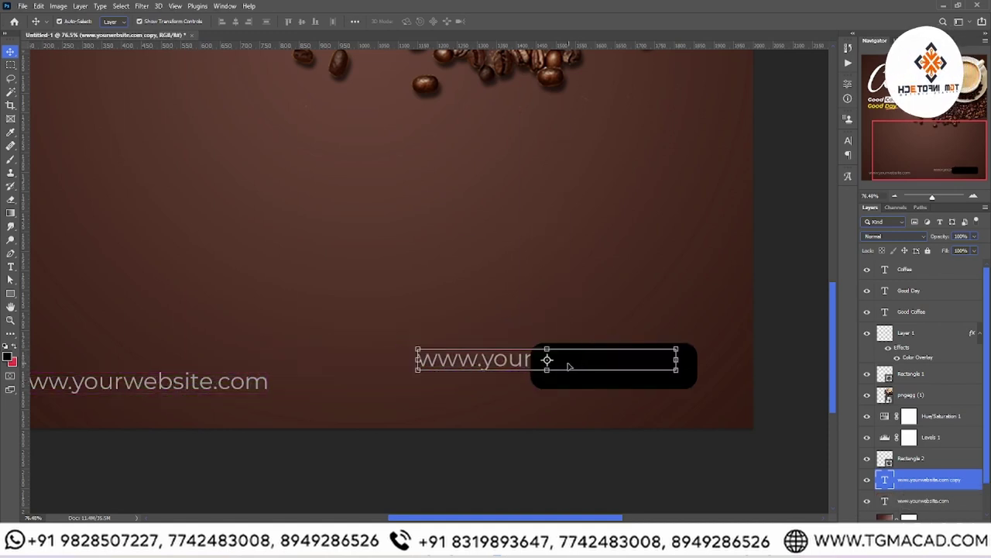
{"action": "double_click", "coordinate": [885, 480]}
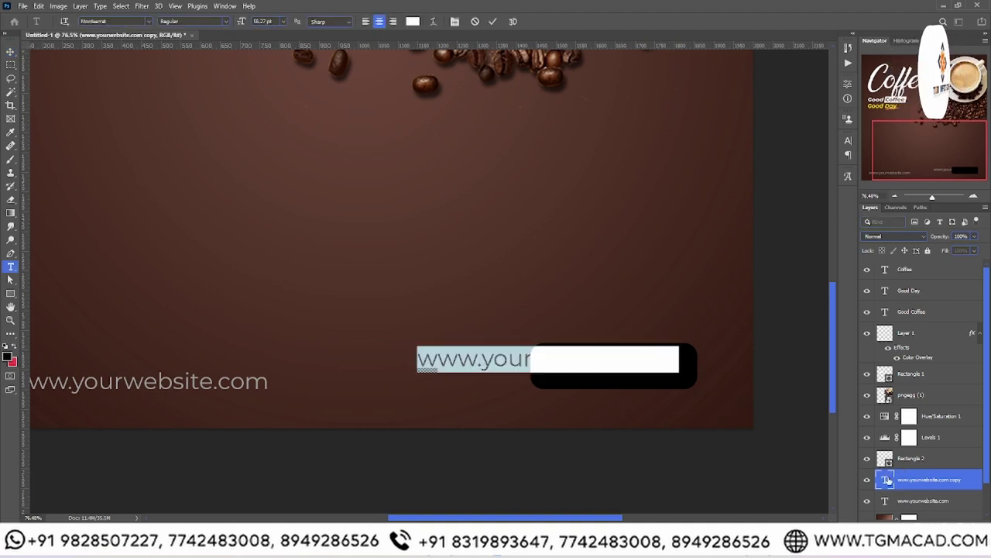
{"action": "key", "text": "BackSpace"}
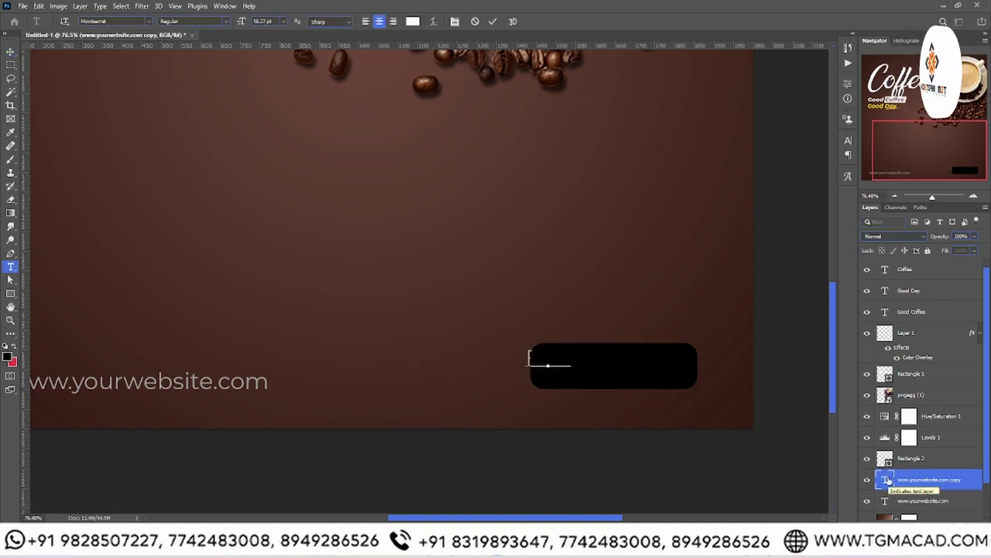
{"action": "type", "text": "E"}
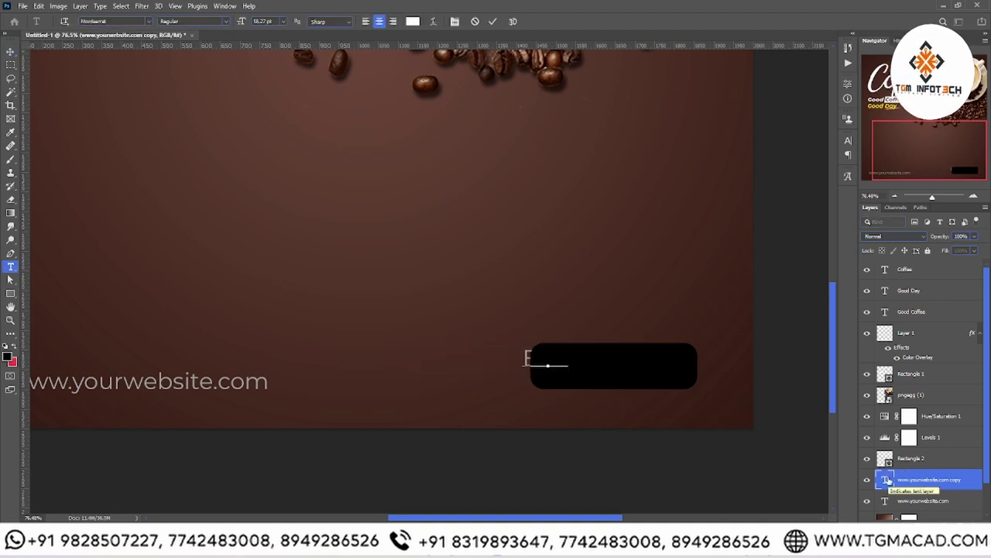
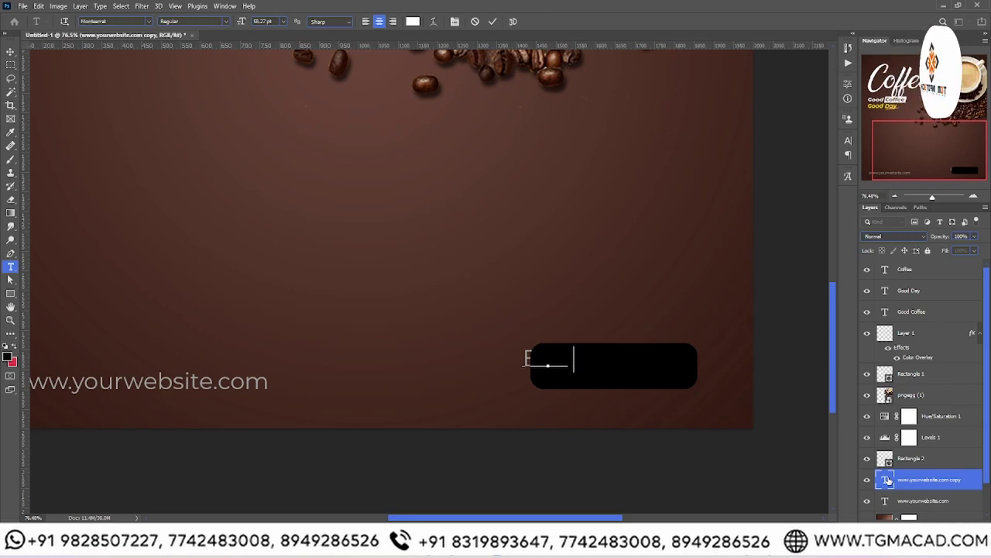
- Commit the Buy Now text, raise it above Hue/Saturation 1, and place it on the button
{"action": "type", "text": "u"}
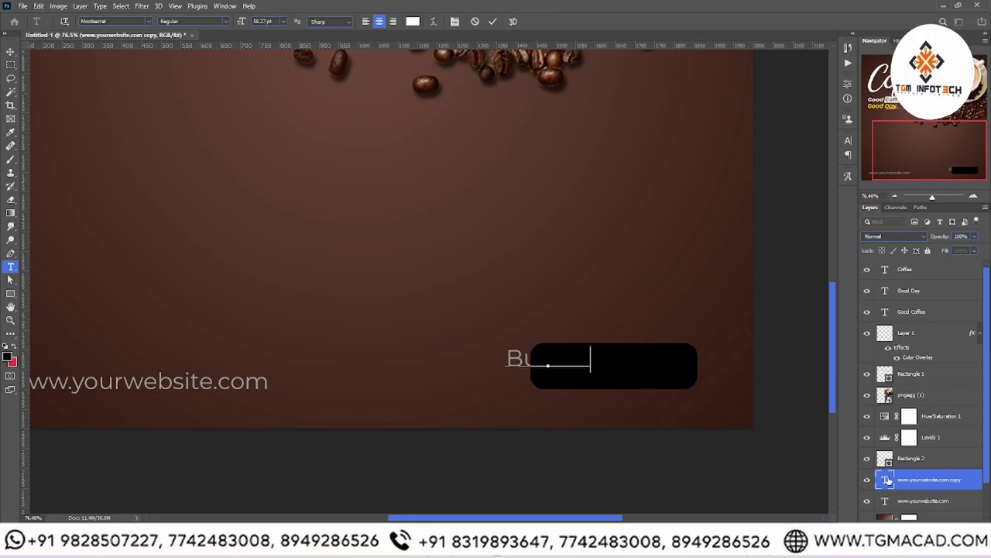
{"action": "left_click", "coordinate": [9, 52]}
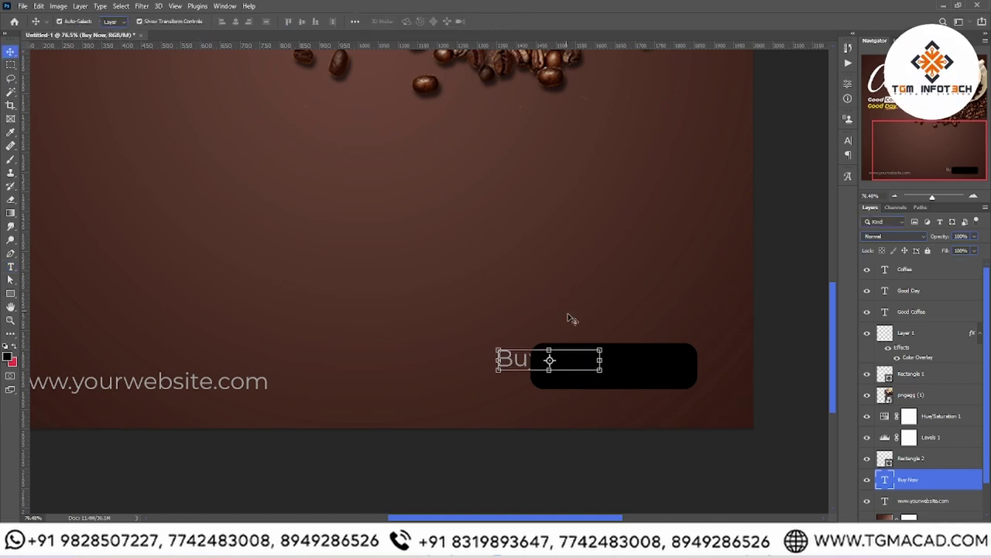
{"action": "left_click_drag", "start_coordinate": [938, 484], "coordinate": [942, 406]}
{"action": "left_click_drag", "start_coordinate": [578, 361], "coordinate": [644, 366]}
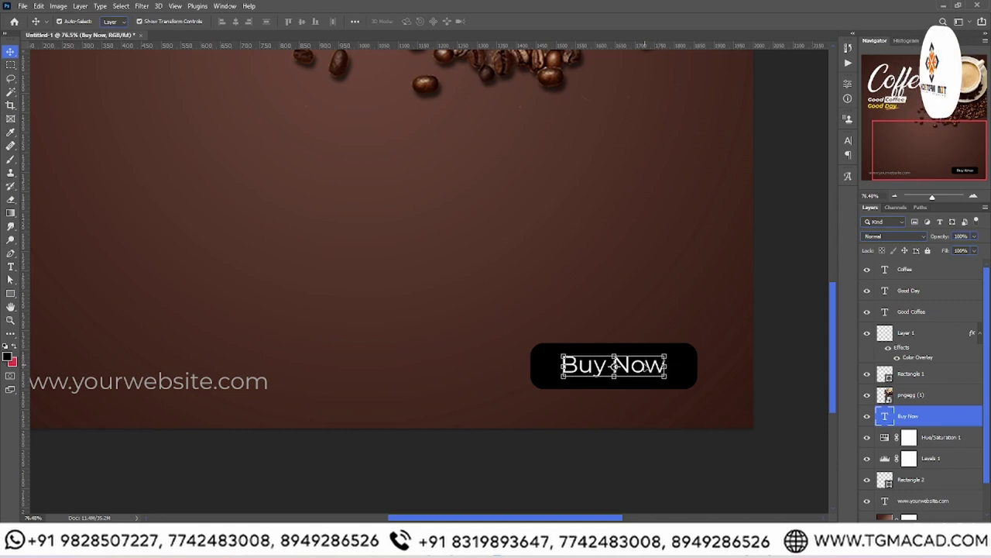
- Set the Buy Now label's font style to Montserrat Bold
{"action": "double_click", "coordinate": [647, 366]}
{"action": "left_click", "coordinate": [848, 140]}
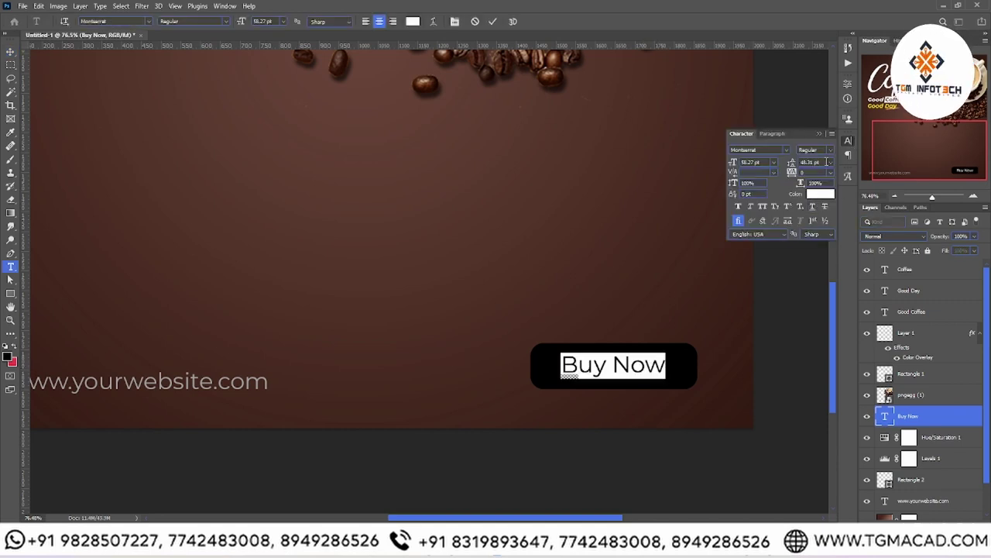
{"action": "left_click", "coordinate": [830, 153]}
{"action": "left_click", "coordinate": [823, 263]}
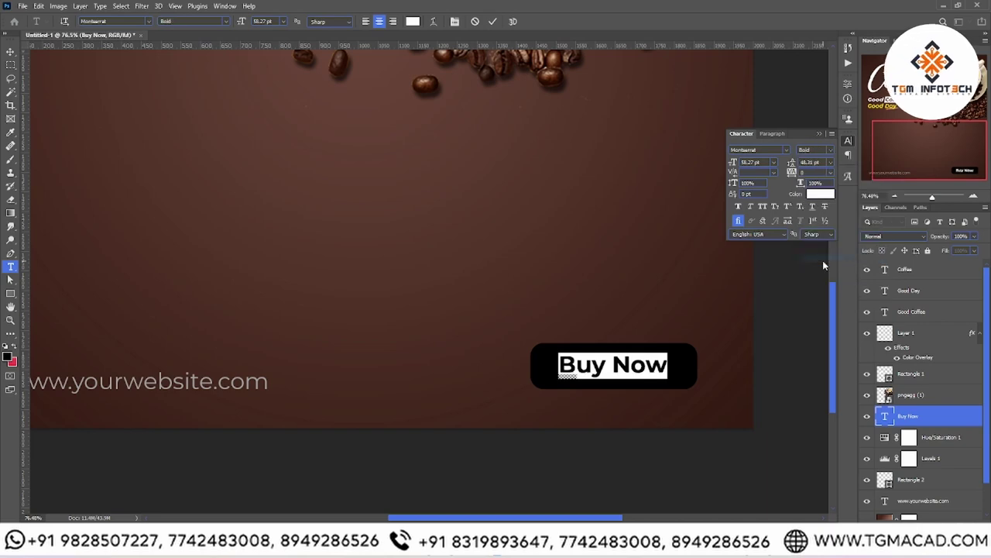
{"action": "left_click", "coordinate": [10, 320]}
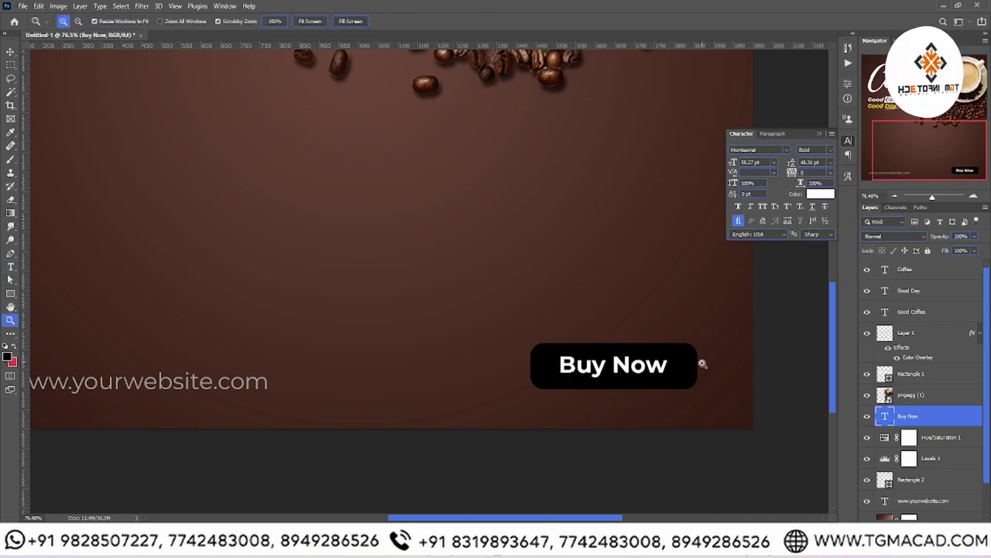
{"action": "left_click", "coordinate": [671, 367]}
{"action": "scroll", "coordinate": [671, 367], "scroll_direction": "down", "scroll_amount": 5}
{"action": "scroll", "coordinate": [618, 372], "scroll_direction": "up", "scroll_amount": 4}
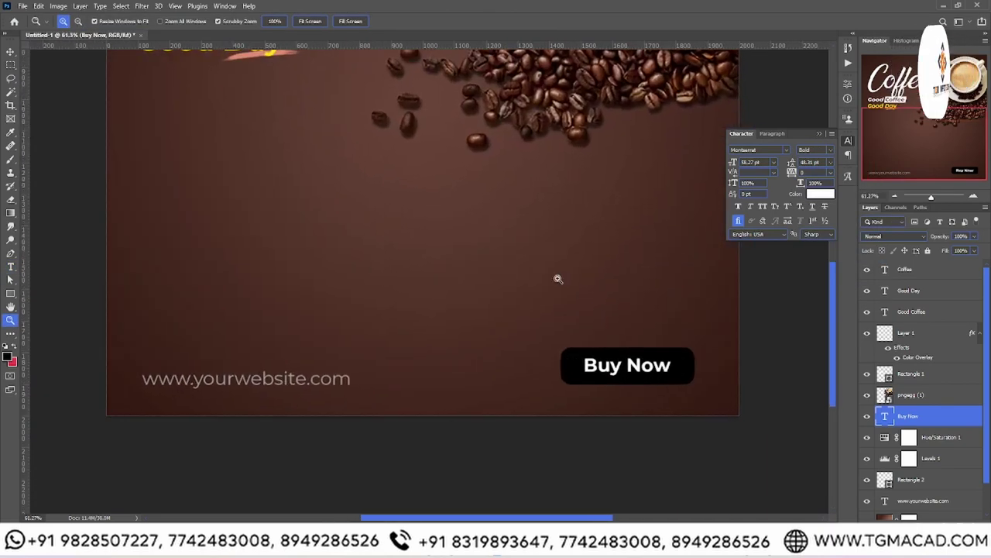
- Fill the Rectangle 2 button shape with bright yellow #ffde00
{"action": "left_click", "coordinate": [9, 48]}
{"action": "left_click", "coordinate": [688, 352]}
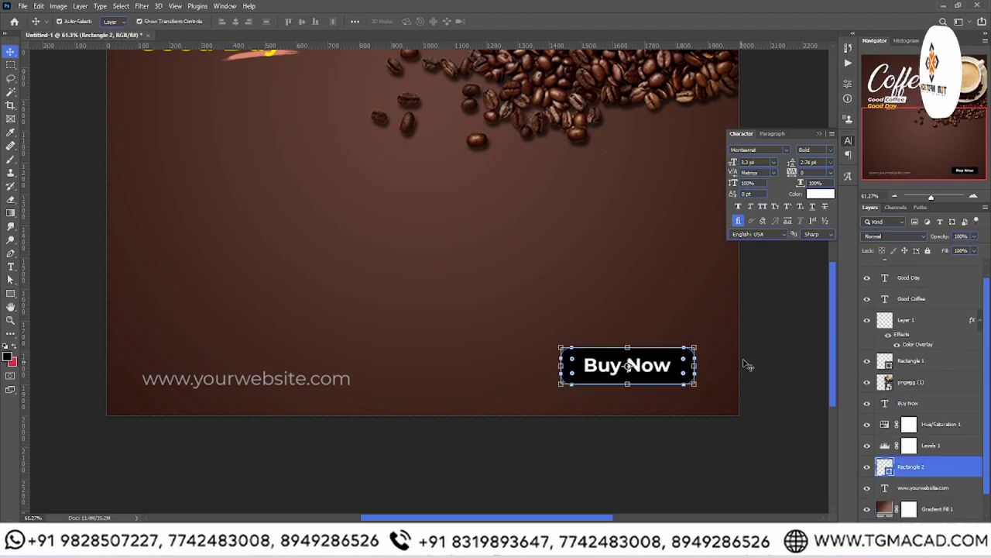
{"action": "double_click", "coordinate": [886, 467]}
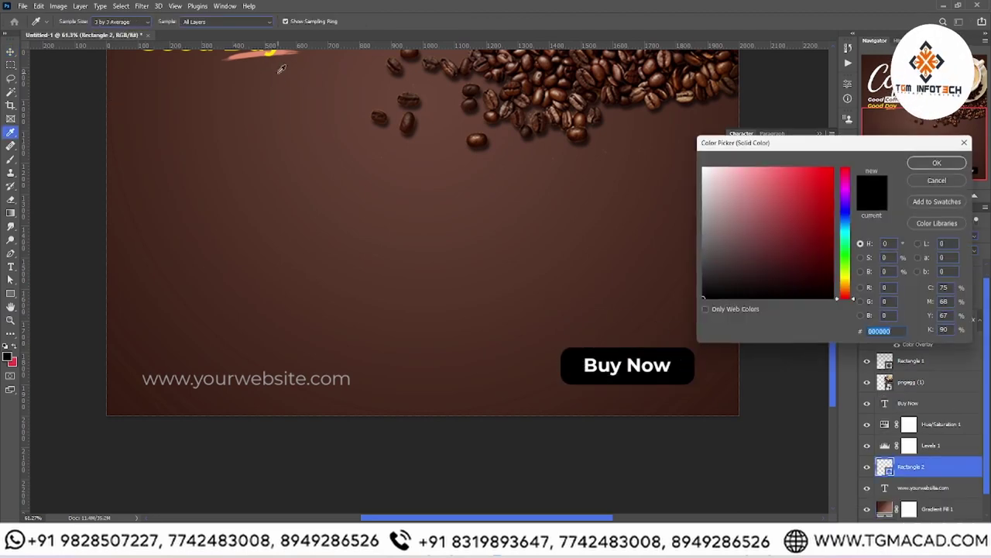
{"action": "left_click", "coordinate": [269, 50]}
{"action": "key", "text": "Return"}
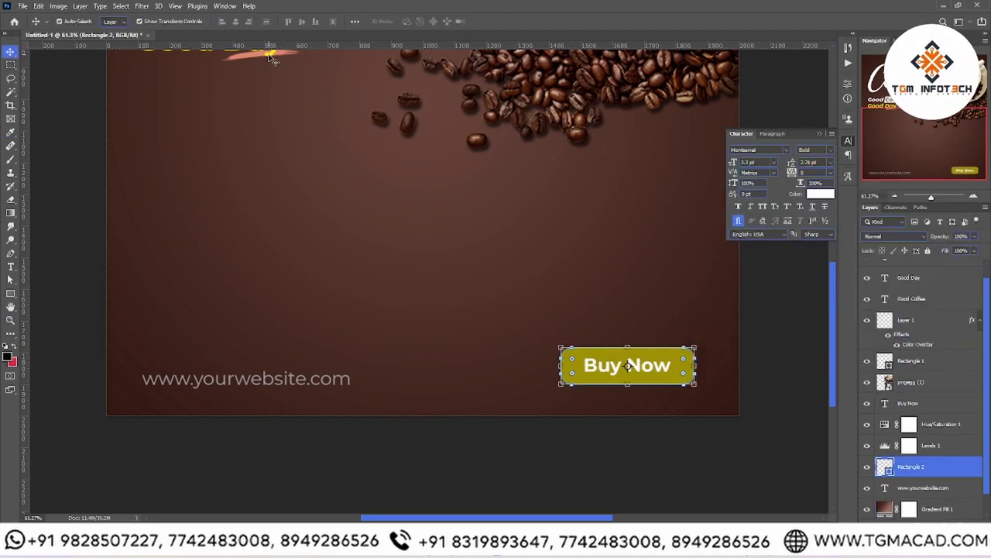
{"action": "double_click", "coordinate": [885, 467]}
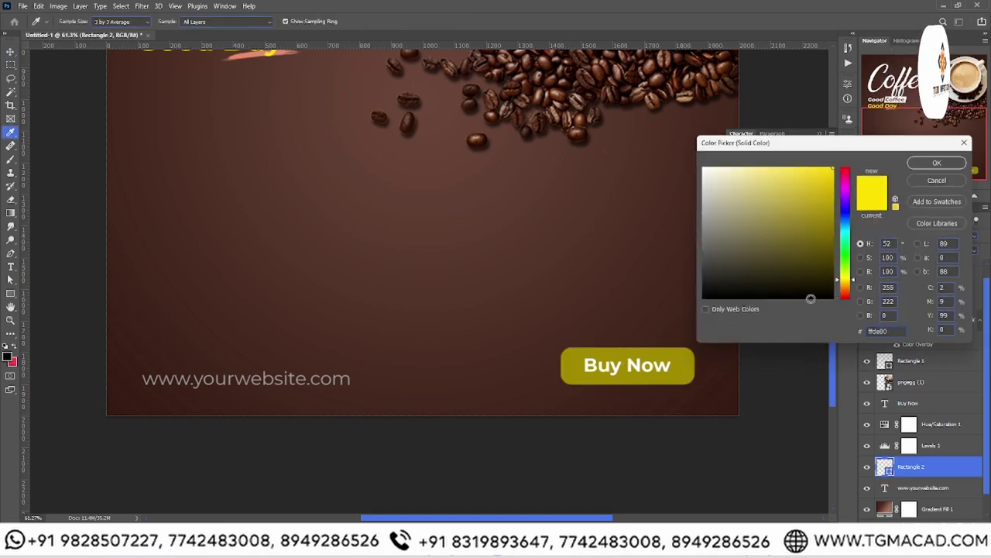
{"action": "key", "text": "Return"}
- Move the Hue/Saturation 1 and Levels 1 adjustment layers below Rectangle 2
{"action": "key", "text": "v"}
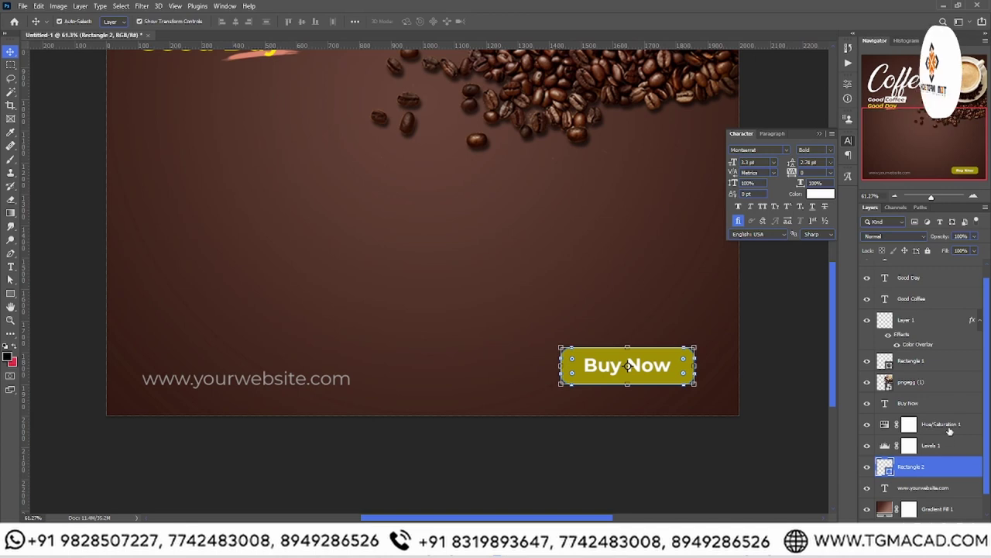
{"action": "left_click", "coordinate": [951, 432], "text": "shift"}
{"action": "mouse_move", "coordinate": [949, 441]}
{"action": "left_mouse_down"}
{"action": "mouse_move", "coordinate": [948, 470]}
{"action": "mouse_move", "coordinate": [927, 448]}
{"action": "left_mouse_up"}
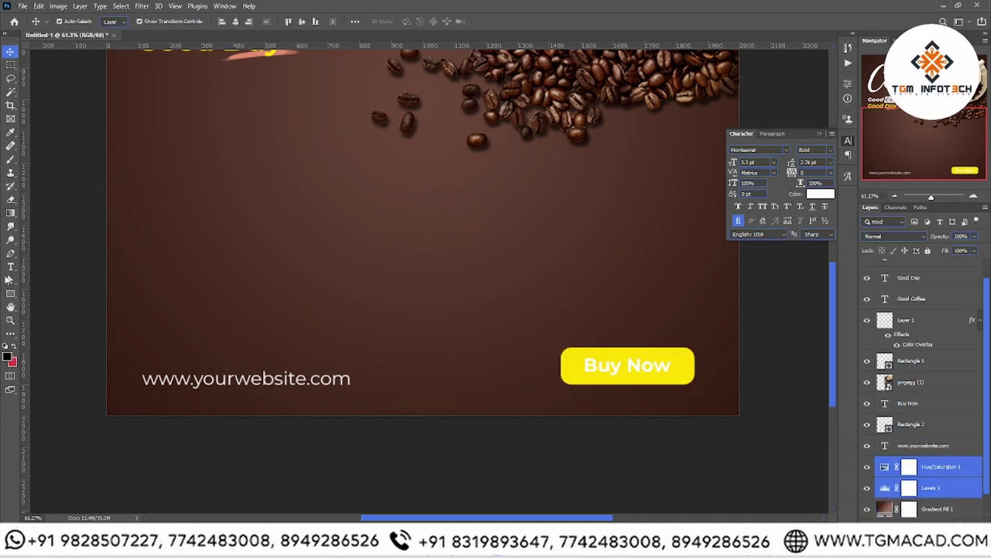
- Colour the Buy Now text dark brown #472a21, sampled from the background
{"action": "left_click", "coordinate": [10, 320]}
{"action": "mouse_move", "coordinate": [421, 343]}
{"action": "left_mouse_down"}
{"action": "mouse_move", "coordinate": [365, 348]}
{"action": "mouse_move", "coordinate": [390, 345]}
{"action": "left_mouse_up"}
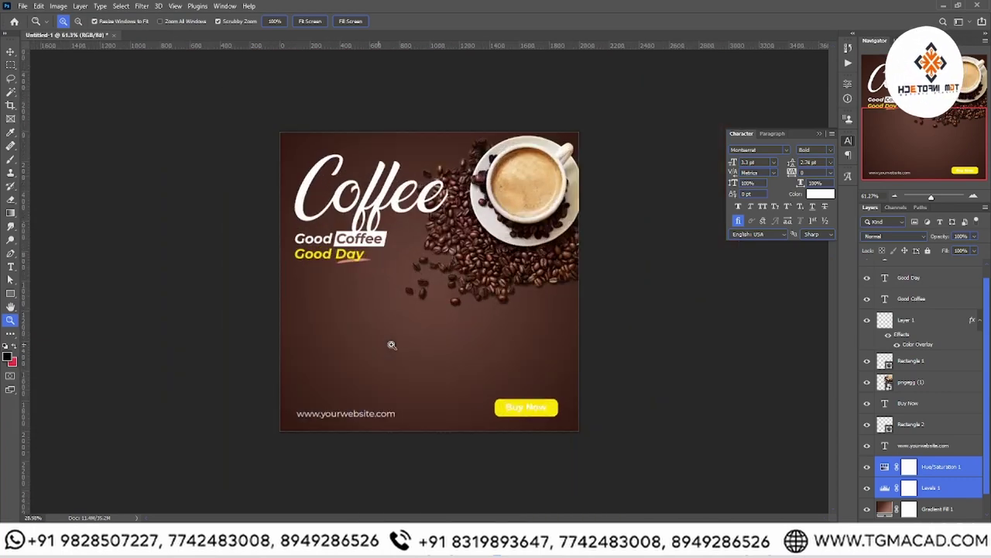
{"action": "left_click", "coordinate": [596, 420]}
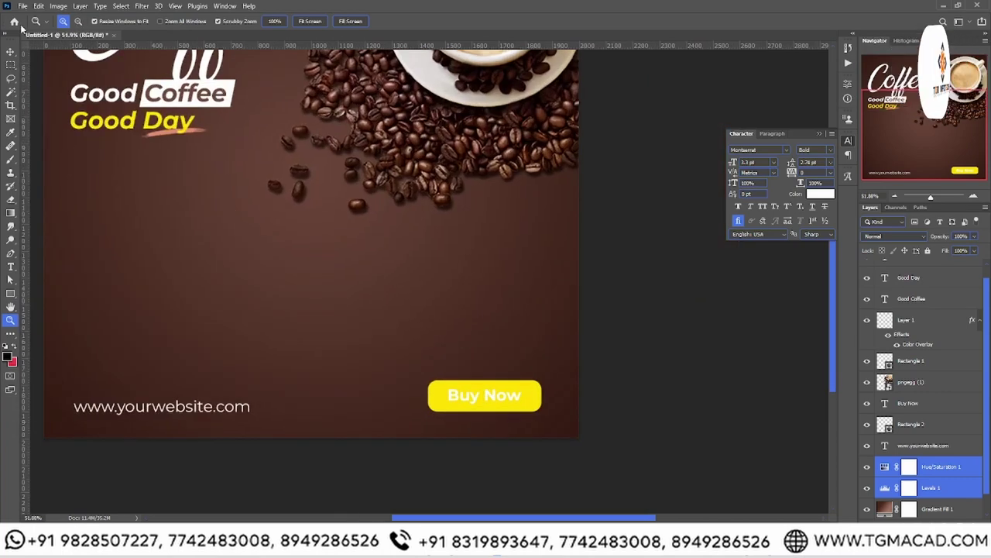
{"action": "left_click", "coordinate": [11, 51]}
{"action": "left_click", "coordinate": [692, 352]}
{"action": "double_click", "coordinate": [515, 401]}
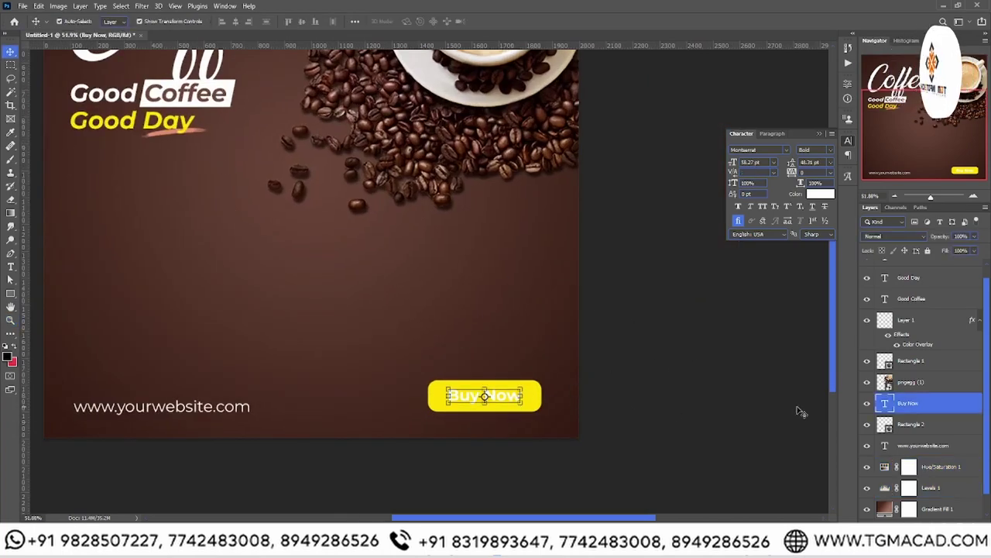
{"action": "left_click", "coordinate": [821, 194]}
{"action": "left_click", "coordinate": [501, 317]}
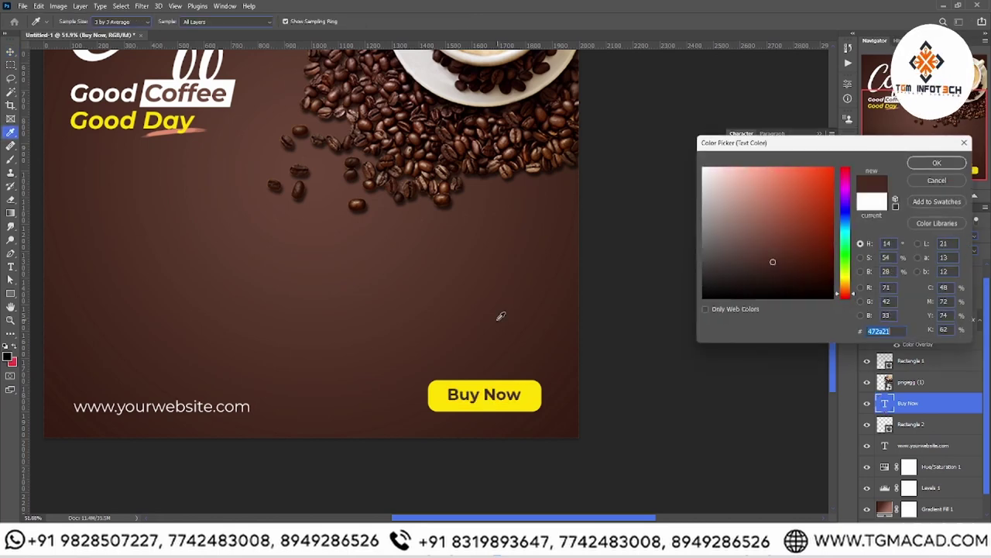
{"action": "key", "text": "Return"}
- Commit the text, zoom to the Coffee title area, and select the Coffee title
{"action": "left_click", "coordinate": [10, 319]}
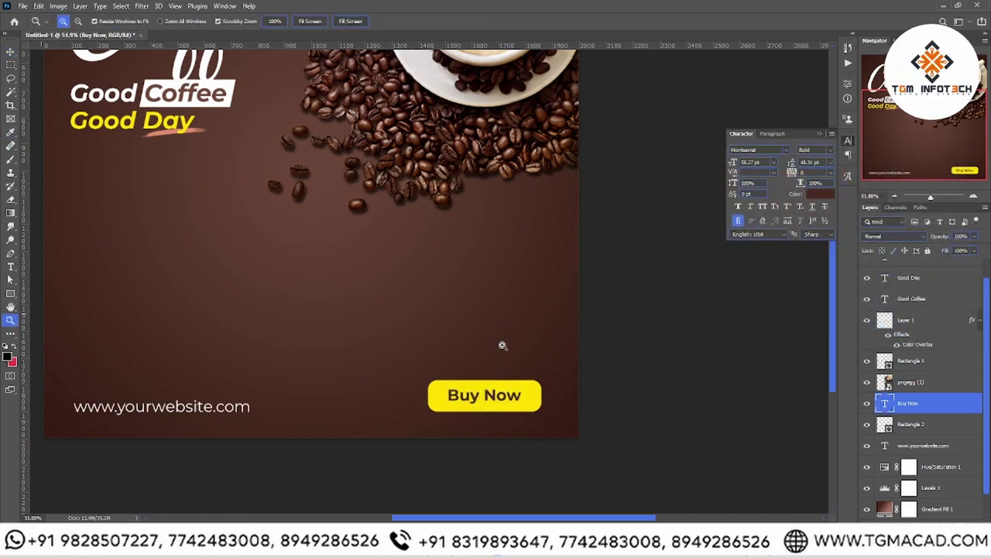
{"action": "left_click_drag", "start_coordinate": [504, 343], "coordinate": [487, 351]}
{"action": "left_click_drag", "start_coordinate": [455, 267], "coordinate": [463, 267]}
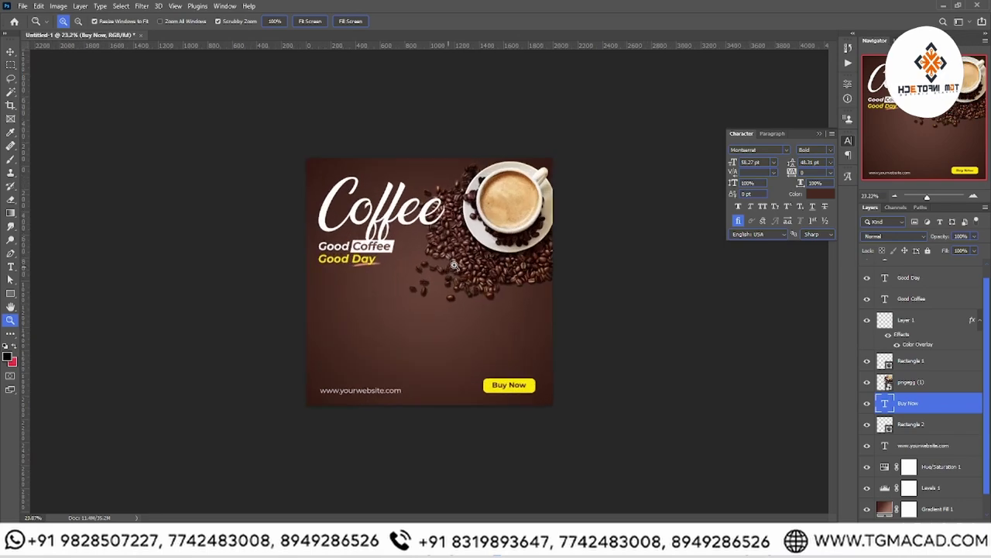
{"action": "left_click_drag", "start_coordinate": [333, 175], "coordinate": [367, 166]}
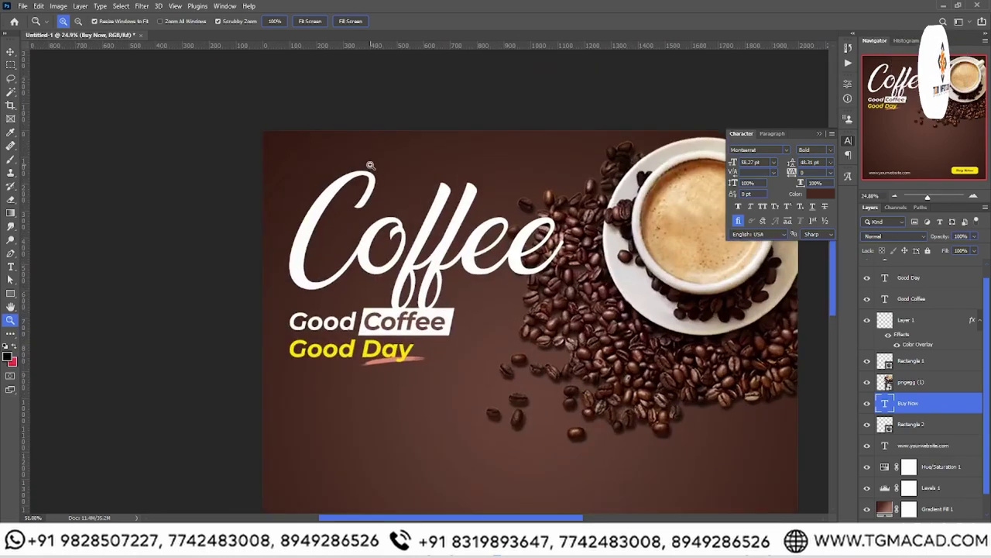
{"action": "left_click", "coordinate": [11, 51]}
{"action": "left_click", "coordinate": [457, 255]}
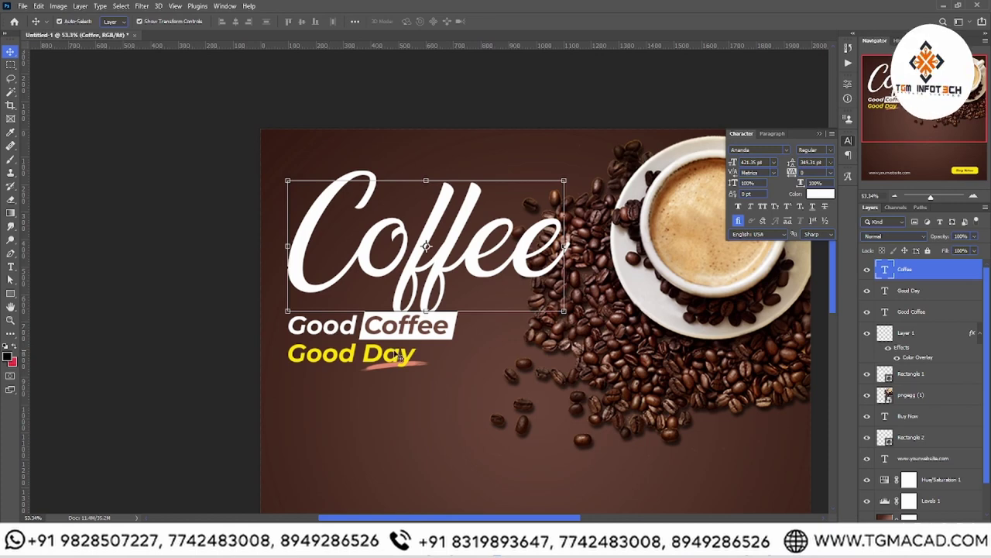
{"action": "scroll", "coordinate": [454, 354], "scroll_direction": "down", "scroll_amount": 1}
{"action": "scroll", "coordinate": [402, 376], "scroll_direction": "down", "scroll_amount": 1}
{"action": "left_click", "coordinate": [10, 281]}
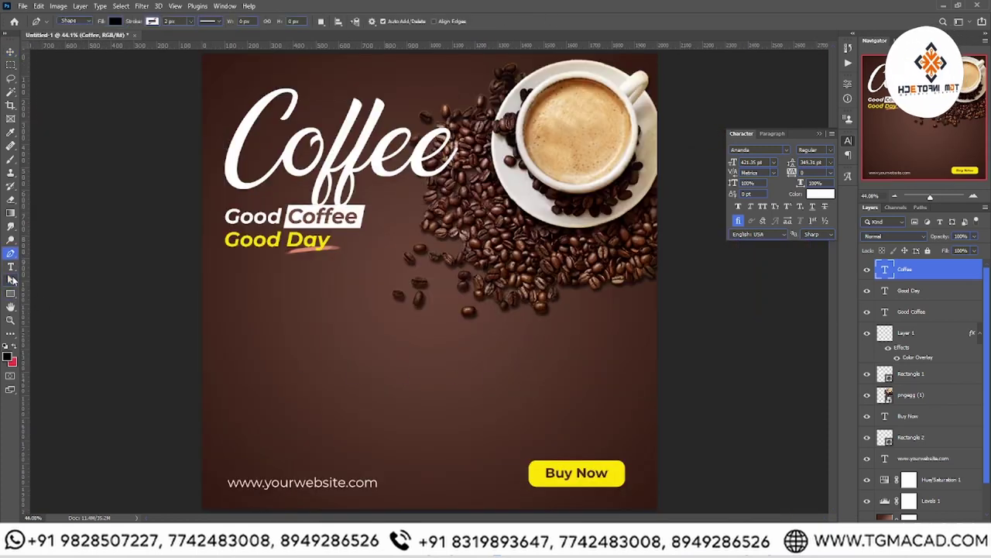
{"action": "left_click", "coordinate": [10, 266]}
{"action": "left_click", "coordinate": [298, 348]}
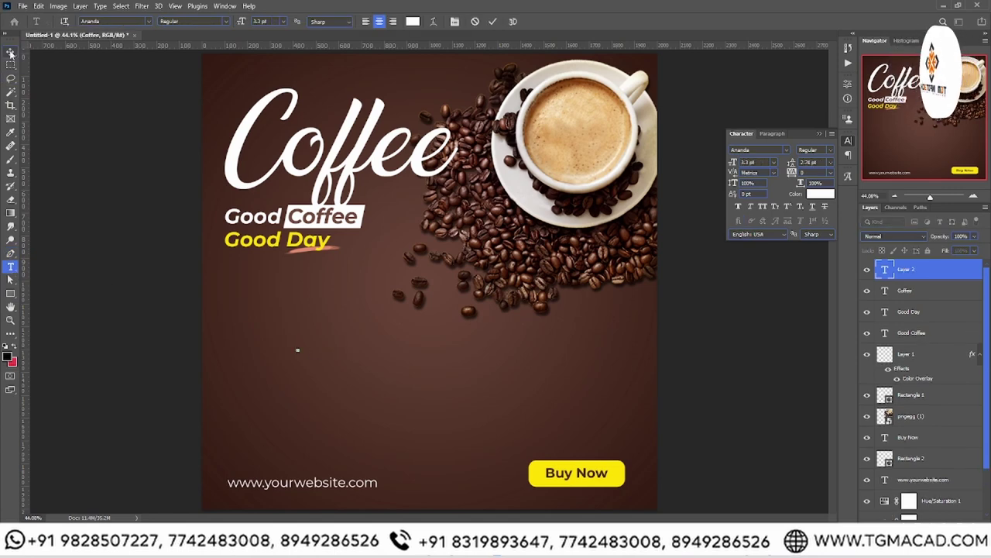
{"action": "key", "text": "ctrl"}
{"action": "left_click_drag", "start_coordinate": [298, 347], "coordinate": [500, 180]}
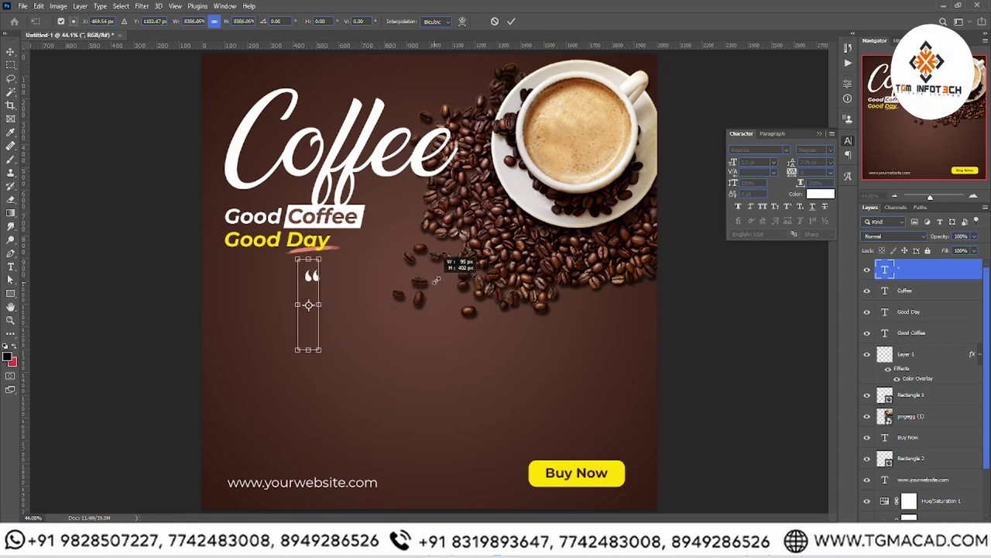
{"action": "left_click_drag", "start_coordinate": [322, 246], "coordinate": [351, 280]}
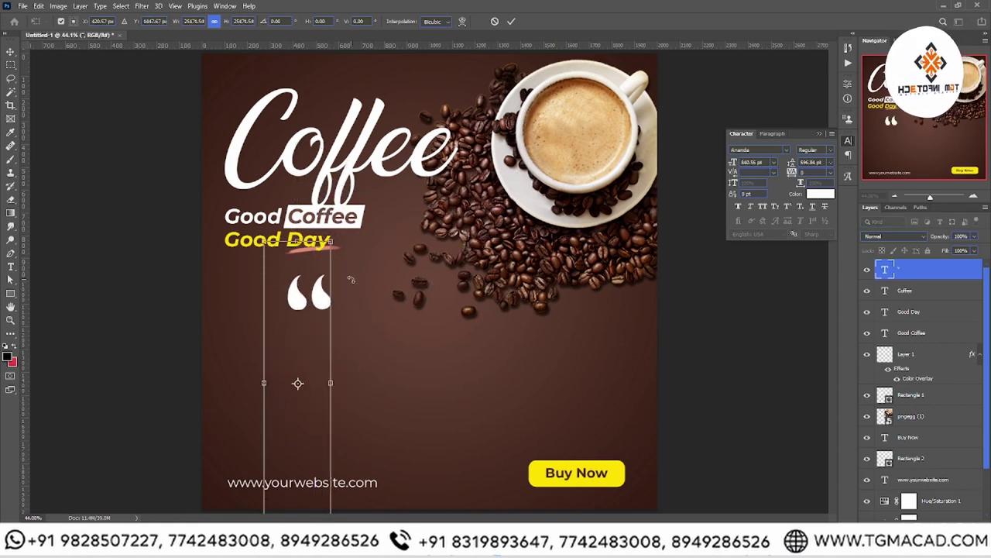
{"action": "key", "text": "Return"}
{"action": "right_click", "coordinate": [940, 270]}
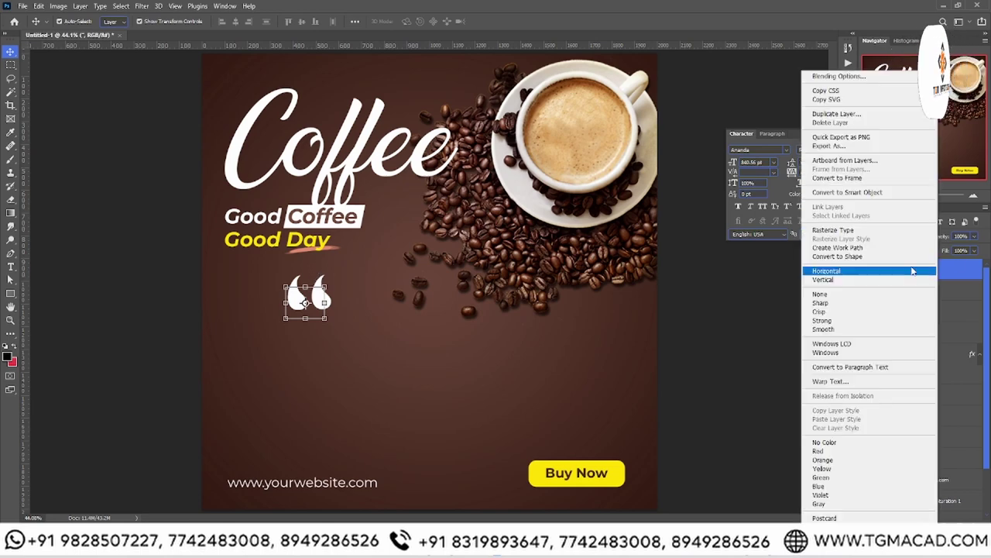
{"action": "left_click", "coordinate": [840, 256]}
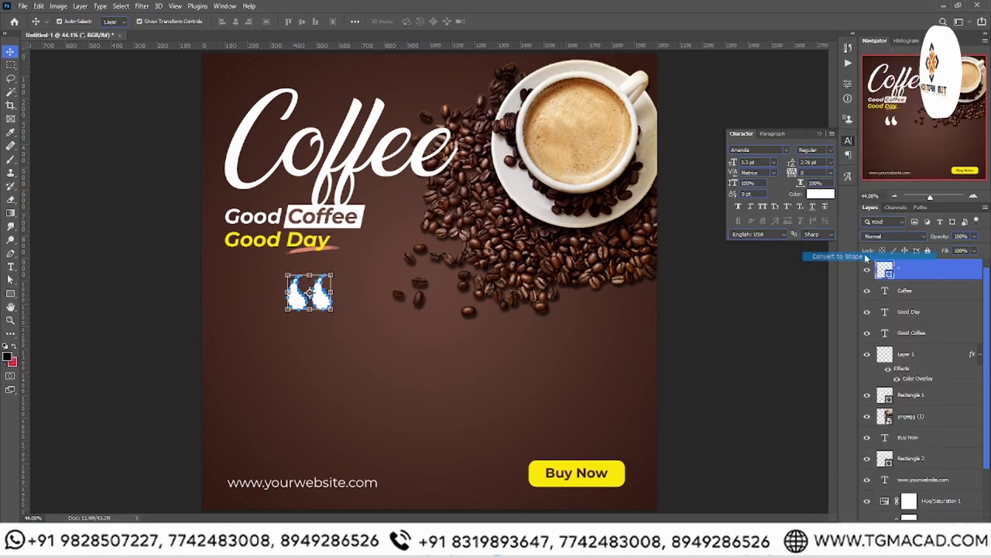
{"action": "scroll", "coordinate": [320, 295], "scroll_direction": "up", "scroll_amount": 2}
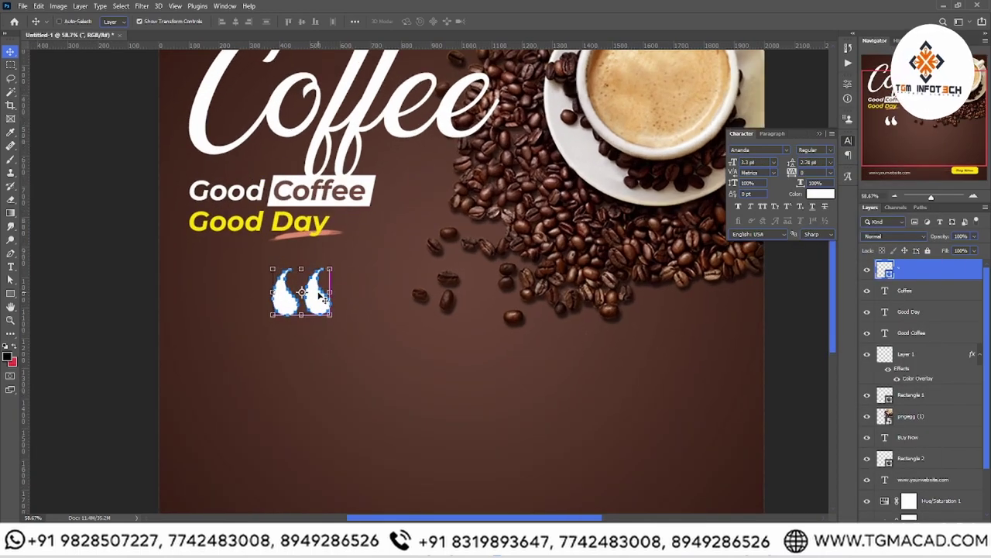
{"action": "key", "text": "ctrl+t"}
{"action": "mouse_move", "coordinate": [332, 305]}
{"action": "left_mouse_down"}
{"action": "mouse_move", "coordinate": [244, 248]}
{"action": "mouse_move", "coordinate": [261, 258]}
{"action": "left_mouse_up"}
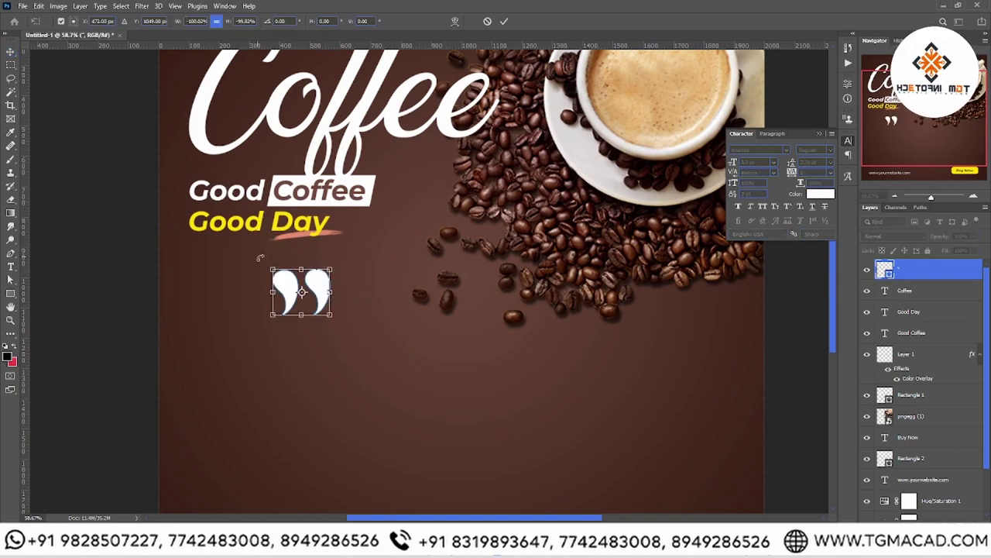
{"action": "right_click", "coordinate": [323, 289]}
{"action": "left_click", "coordinate": [365, 488]}
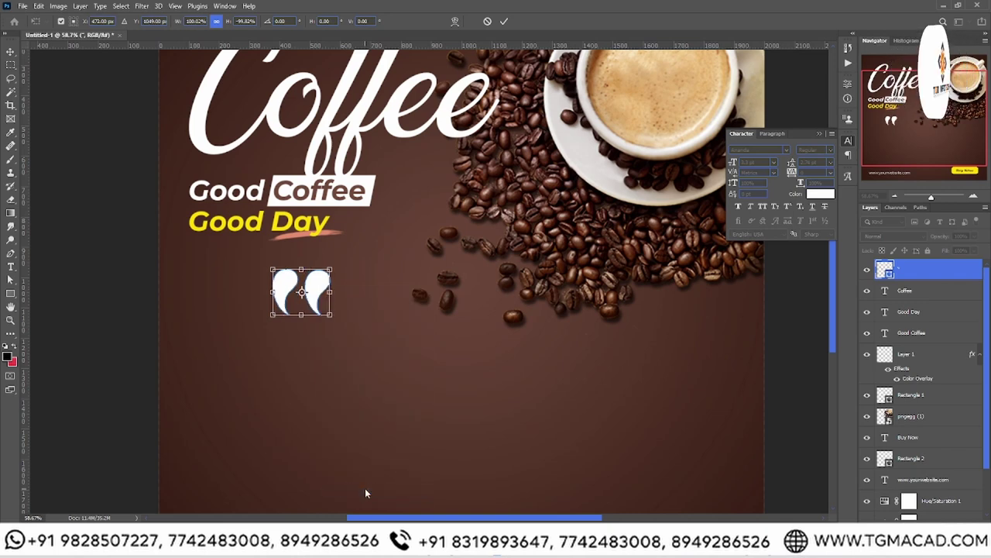
{"action": "key", "text": "Return"}
{"action": "mouse_move", "coordinate": [316, 291]}
{"action": "left_mouse_down"}
{"action": "mouse_move", "coordinate": [244, 286]}
{"action": "mouse_move", "coordinate": [246, 305]}
{"action": "left_mouse_up"}
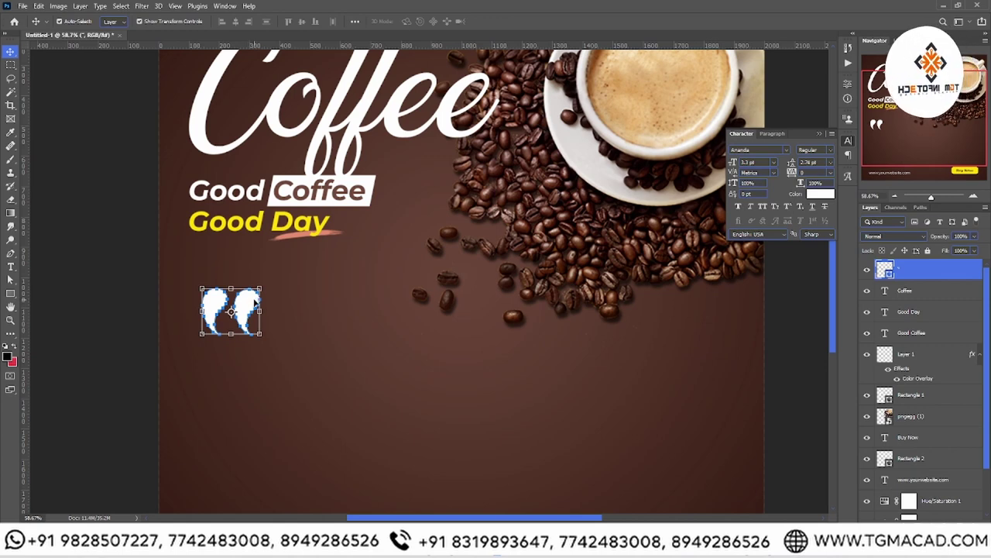
{"action": "scroll", "coordinate": [248, 306], "scroll_direction": "up", "scroll_amount": 1}
{"action": "scroll", "coordinate": [236, 310], "scroll_direction": "up", "scroll_amount": 1}
{"action": "scroll", "coordinate": [224, 314], "scroll_direction": "up", "scroll_amount": 1}
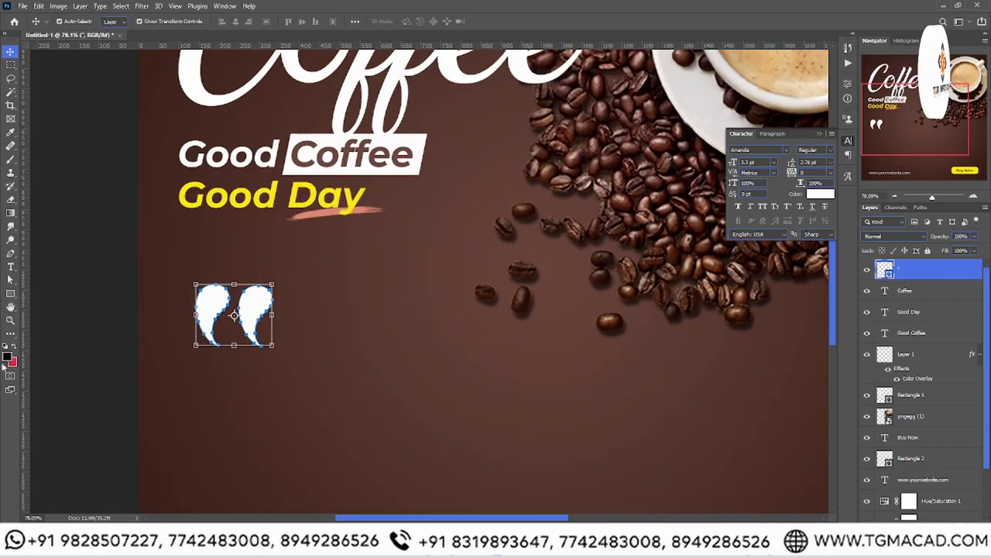
{"action": "left_click", "coordinate": [976, 237]}
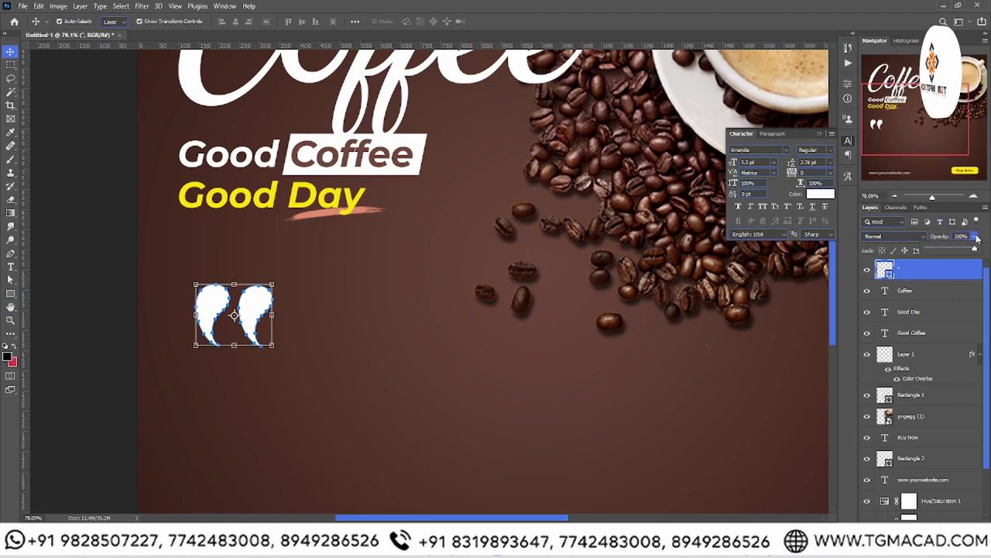
{"action": "left_click", "coordinate": [947, 250]}
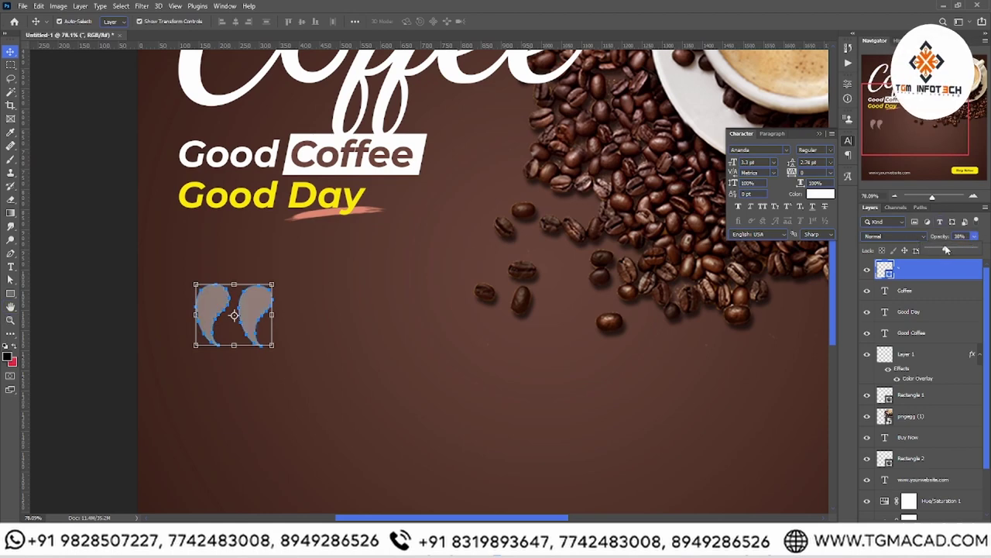
{"action": "left_click_drag", "start_coordinate": [947, 250], "coordinate": [978, 250]}
{"action": "left_click", "coordinate": [10, 320]}
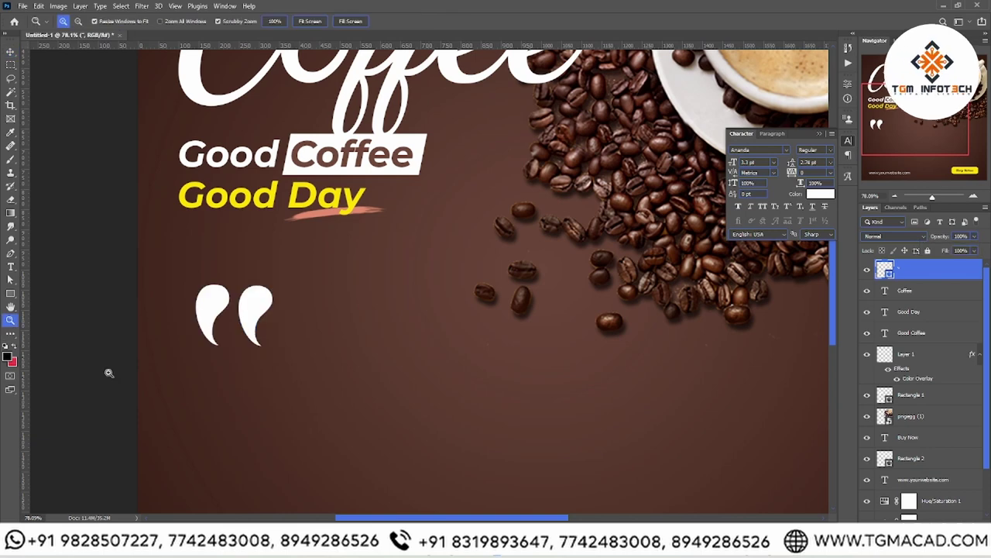
{"action": "left_click", "coordinate": [108, 372]}
{"action": "left_click", "coordinate": [521, 157]}
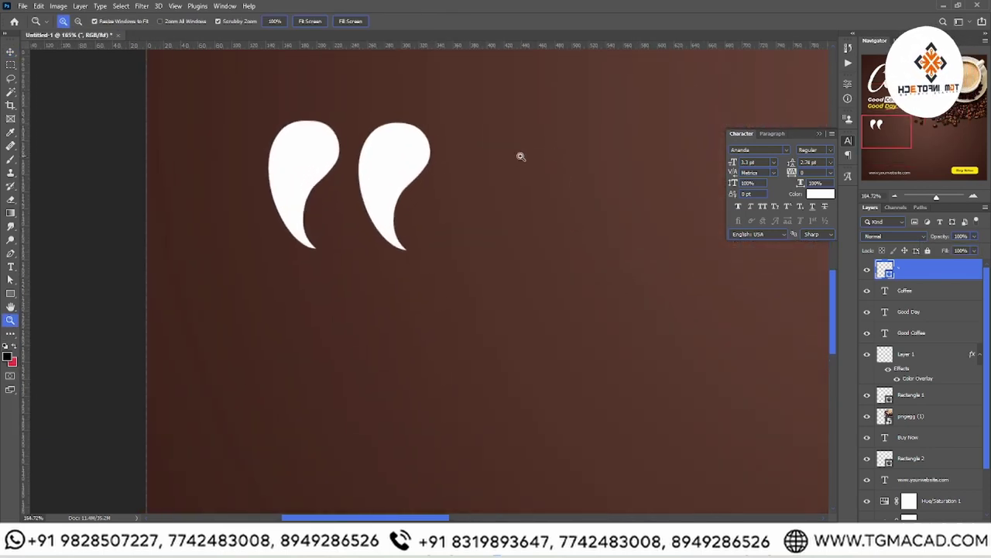
{"action": "left_click", "coordinate": [10, 51]}
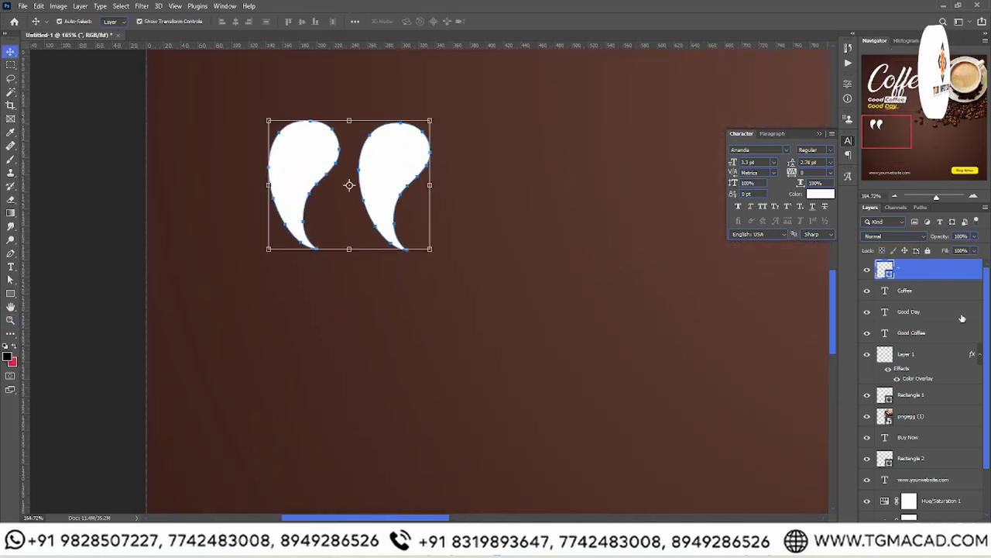
- Duplicate the quote-mark layer and keep one quote mark on each layer
{"action": "key", "text": "ctrl+j"}
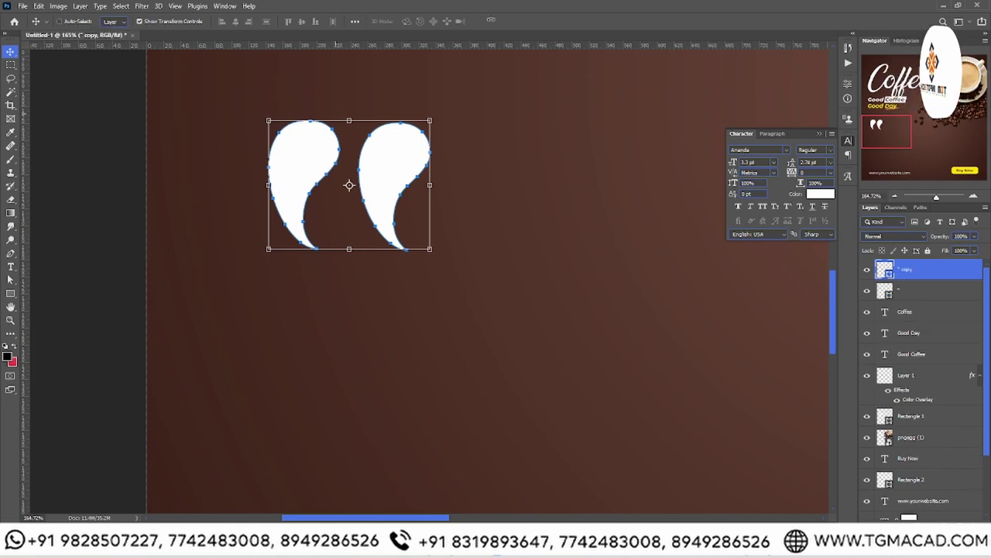
{"action": "key", "text": "alt+bracketleft"}
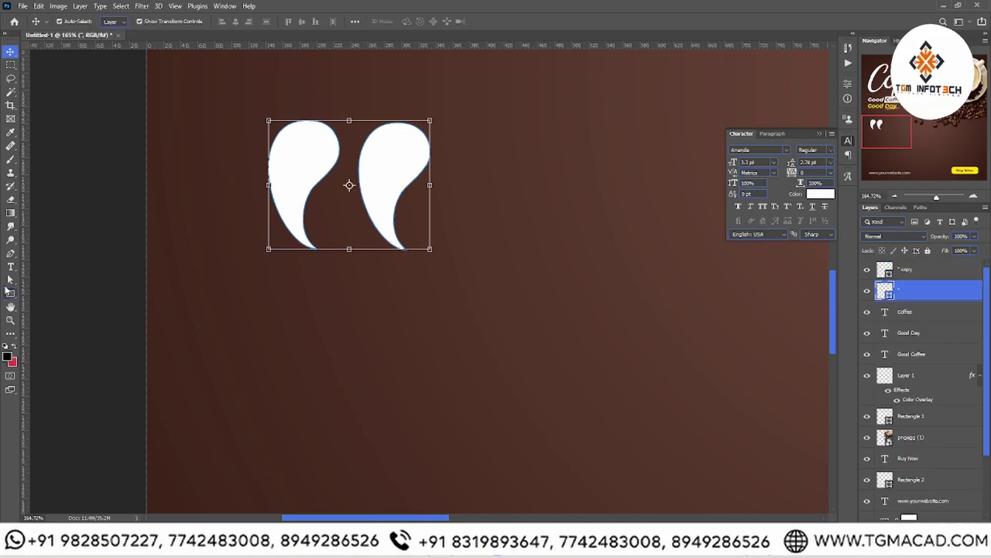
{"action": "left_click", "coordinate": [10, 280]}
{"action": "left_click_drag", "start_coordinate": [354, 265], "coordinate": [352, 265]}
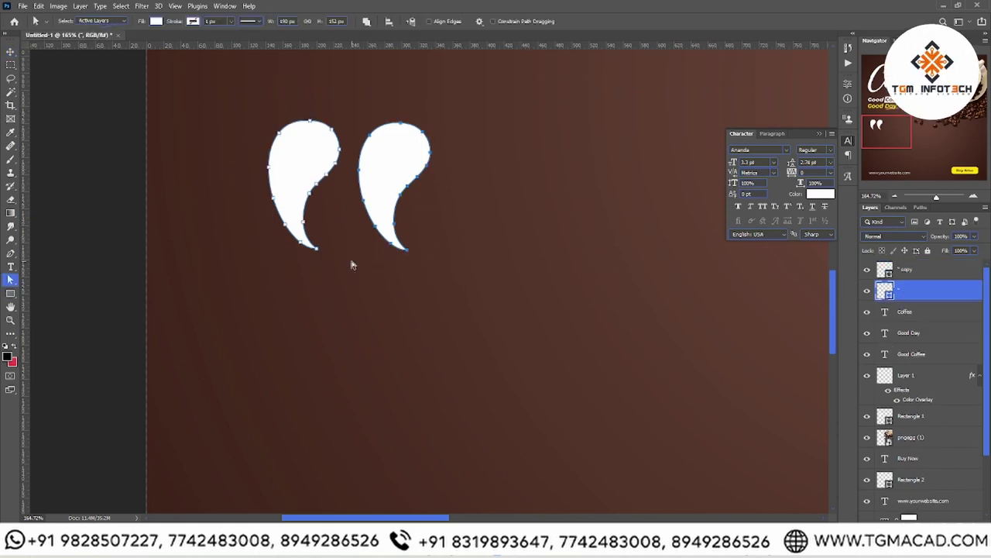
{"action": "left_click", "coordinate": [372, 223], "text": "shift"}
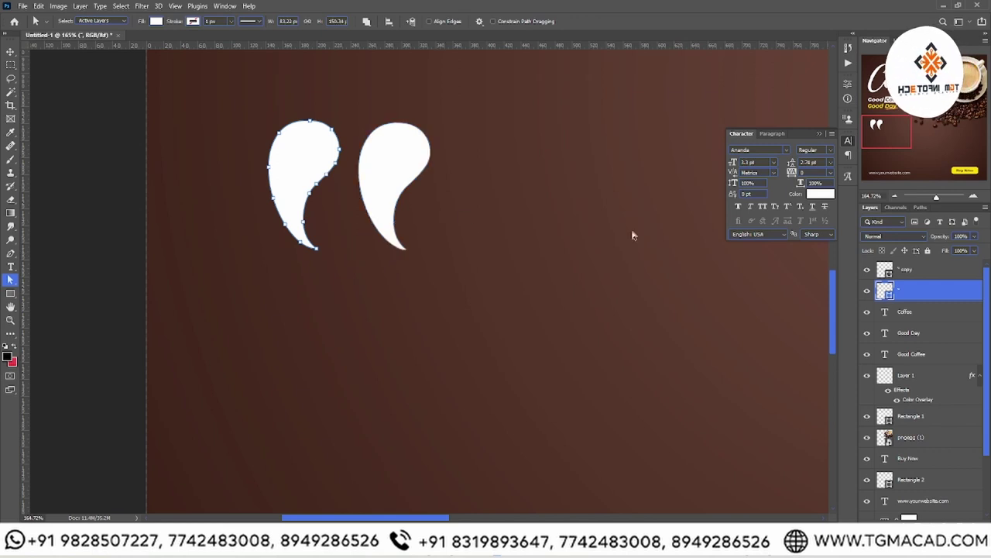
{"action": "key", "text": "alt+bracketright"}
{"action": "mouse_move", "coordinate": [247, 122]}
{"action": "left_mouse_down"}
{"action": "mouse_move", "coordinate": [347, 308]}
{"action": "mouse_move", "coordinate": [347, 279]}
{"action": "left_mouse_up"}
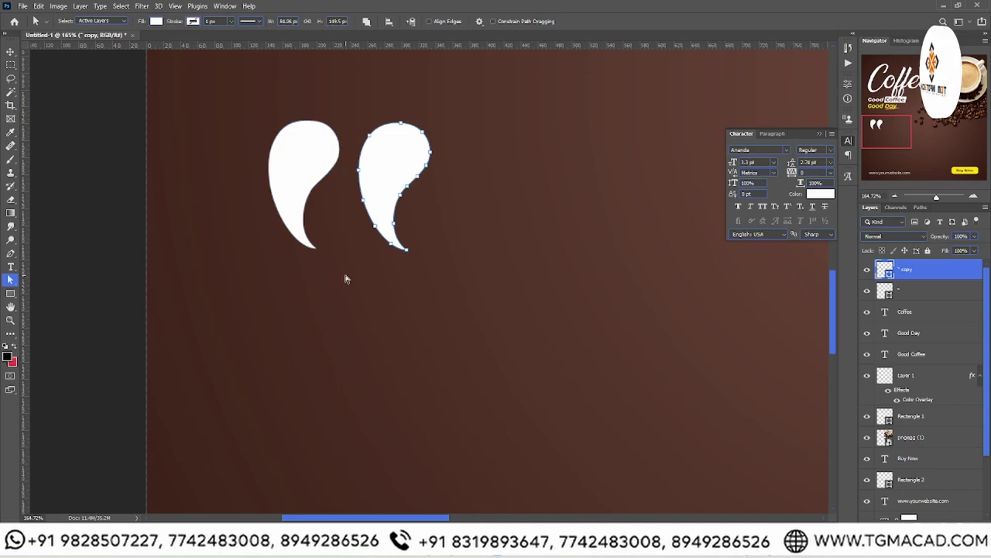
- Rotate the right quote mark to tilt against the left, forming a heart-like pair
{"action": "left_click", "coordinate": [10, 320]}
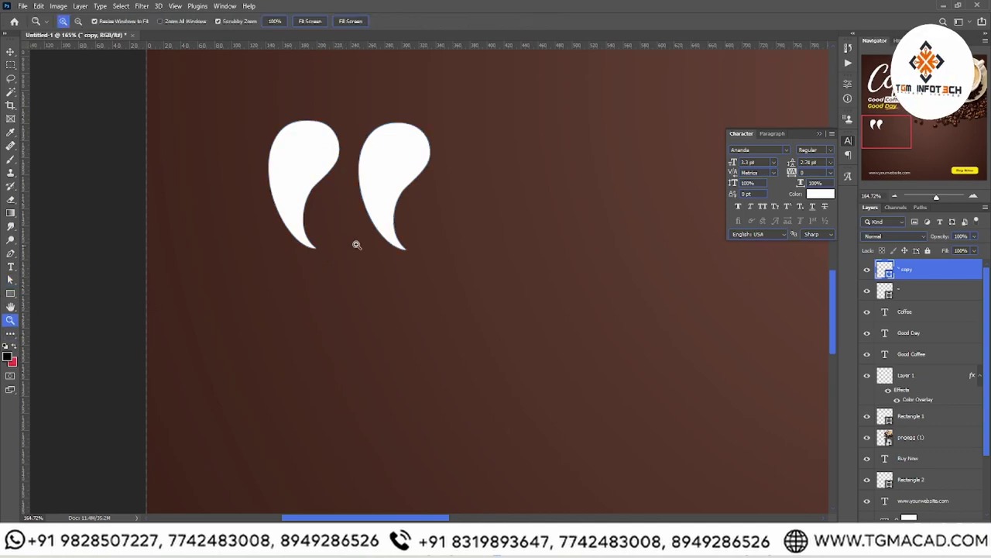
{"action": "mouse_move", "coordinate": [354, 243]}
{"action": "left_mouse_down"}
{"action": "mouse_move", "coordinate": [323, 248]}
{"action": "mouse_move", "coordinate": [372, 223]}
{"action": "left_mouse_up"}
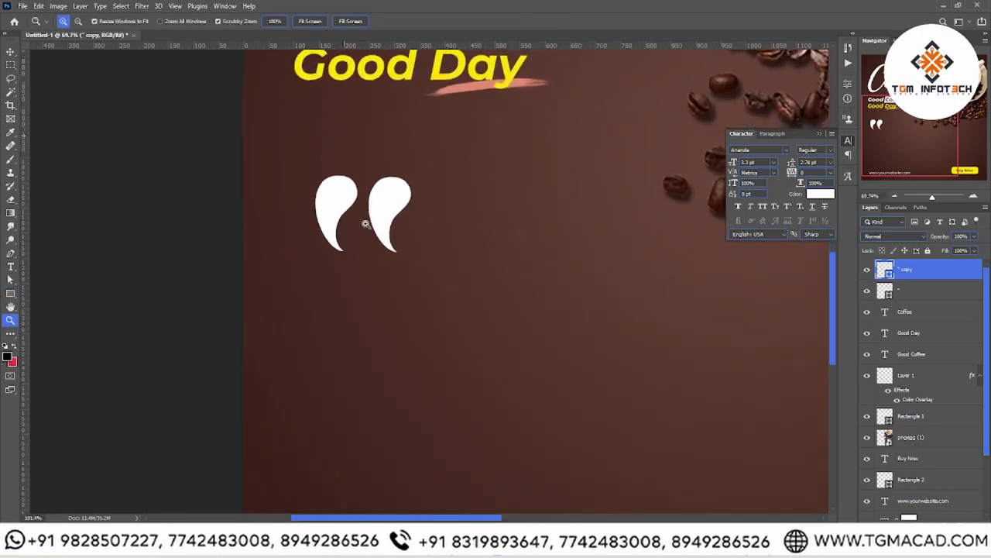
{"action": "left_click", "coordinate": [10, 52]}
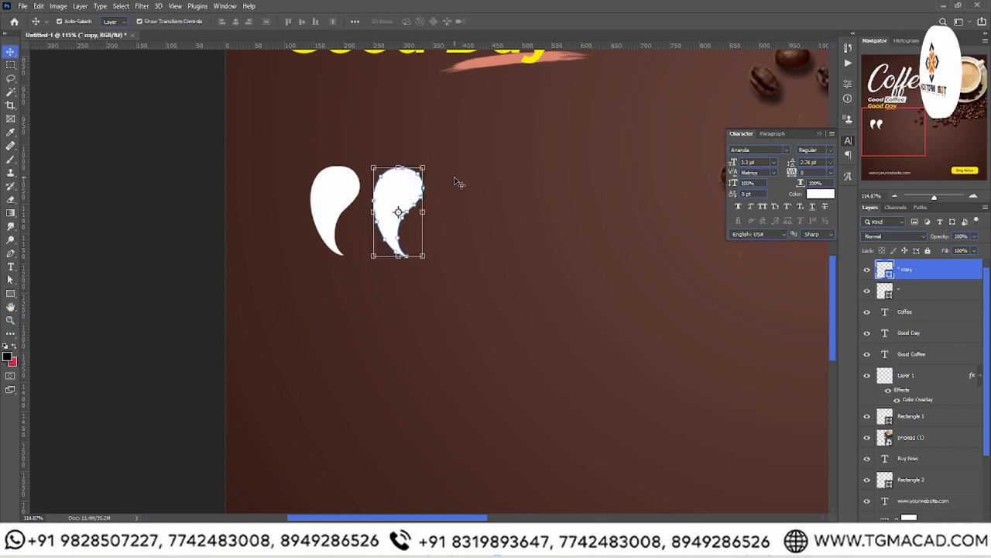
{"action": "mouse_move", "coordinate": [432, 164]}
{"action": "left_mouse_down"}
{"action": "mouse_move", "coordinate": [449, 184]}
{"action": "mouse_move", "coordinate": [387, 207]}
{"action": "left_mouse_up"}
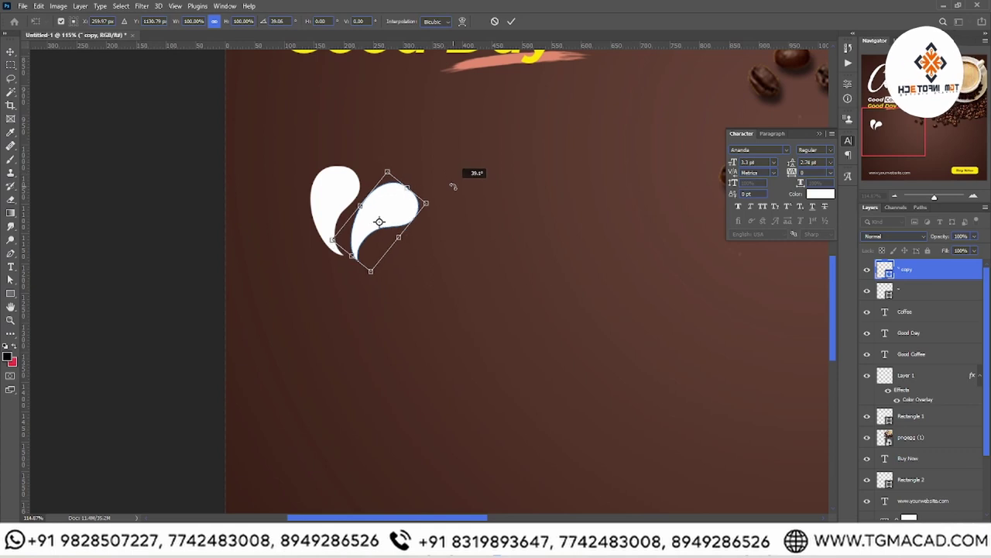
{"action": "mouse_move", "coordinate": [451, 172]}
{"action": "left_mouse_down"}
{"action": "mouse_move", "coordinate": [451, 203]}
{"action": "mouse_move", "coordinate": [401, 210]}
{"action": "left_mouse_up"}
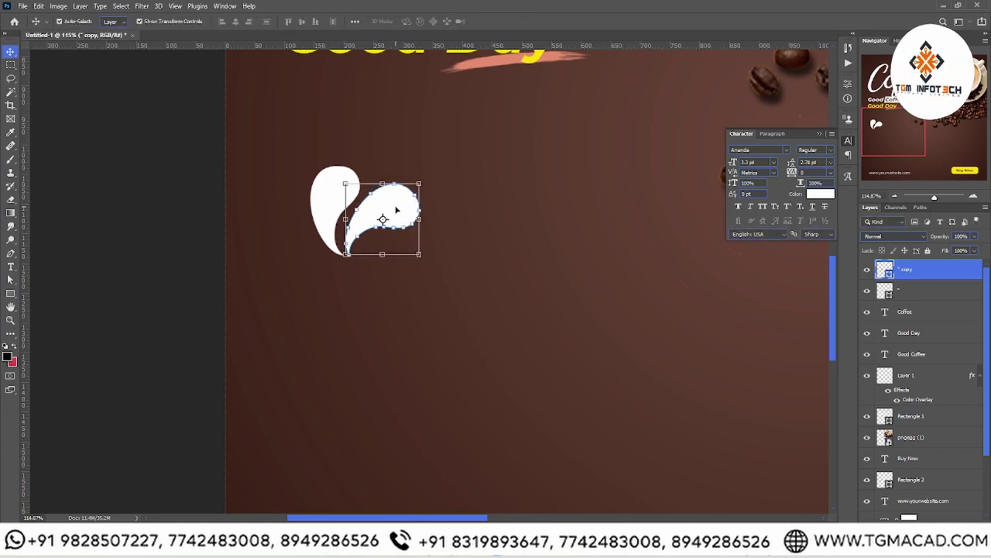
{"action": "key", "text": "ctrl+plus"}
{"action": "key", "text": "Return"}
{"action": "left_click_drag", "start_coordinate": [287, 233], "coordinate": [388, 215]}
{"action": "left_click", "coordinate": [10, 52]}
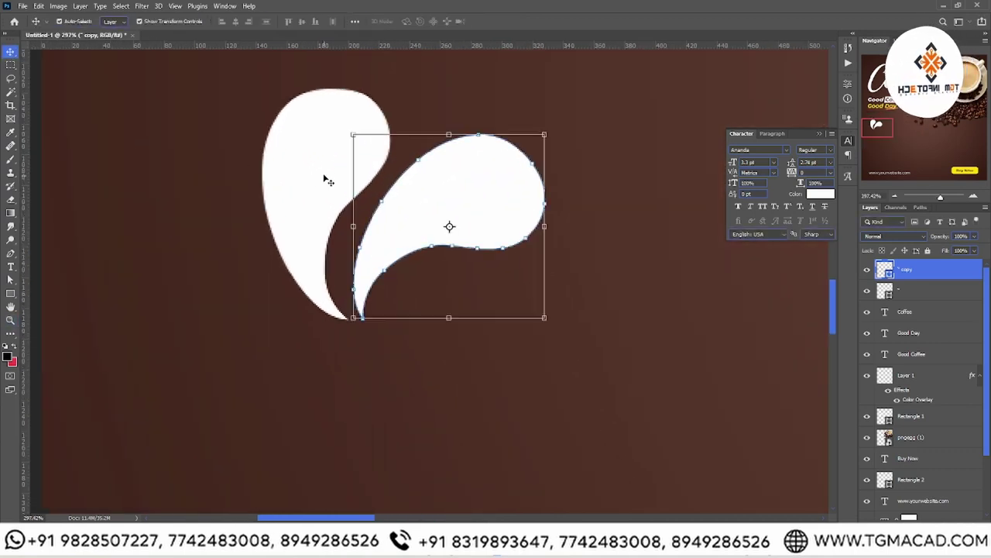
{"action": "left_click", "coordinate": [296, 157]}
{"action": "left_click", "coordinate": [10, 278]}
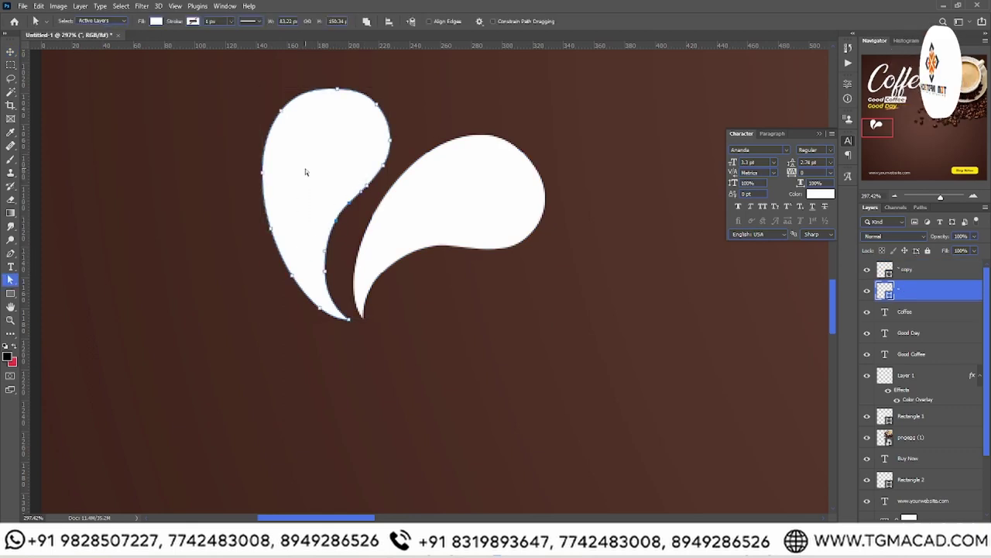
- Nudge and drag anchor points to reshape the left drop's inner edge
{"action": "mouse_move", "coordinate": [305, 172]}
{"action": "left_mouse_down"}
{"action": "mouse_move", "coordinate": [332, 277]}
{"action": "mouse_move", "coordinate": [369, 292]}
{"action": "left_mouse_up"}
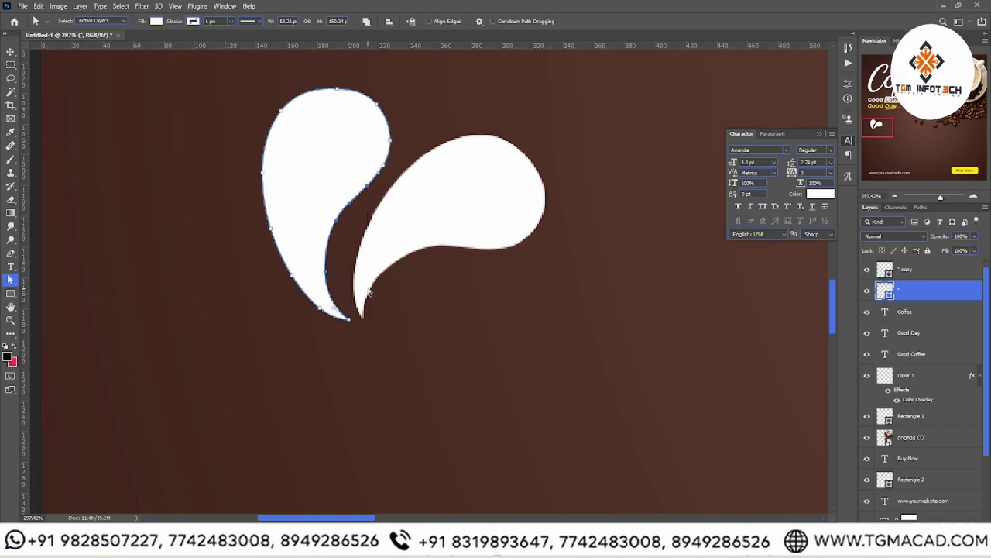
{"action": "key", "text": "shift+Right"}
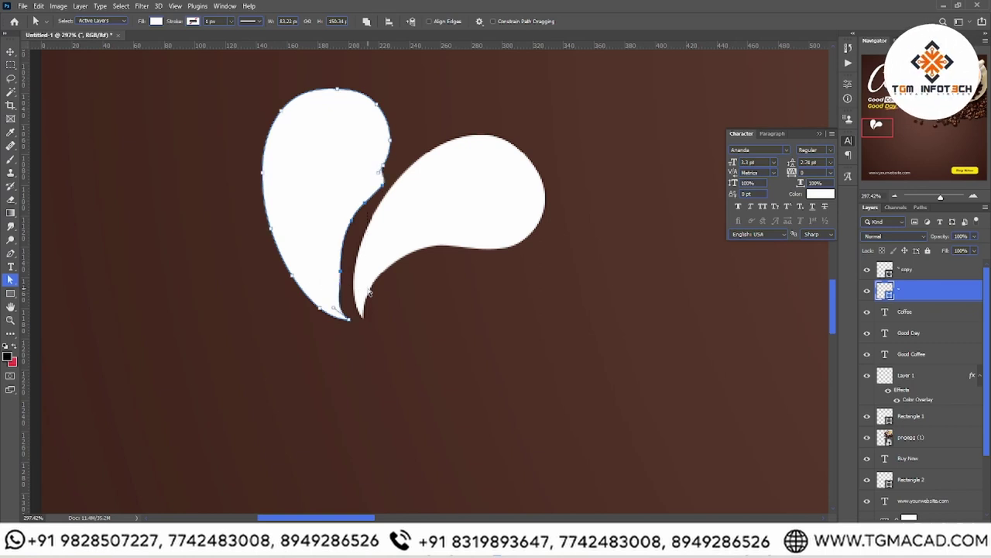
{"action": "key", "text": "Left"}
{"action": "key", "text": "Left"}
{"action": "key", "text": "Left"}
{"action": "key", "text": "Left"}
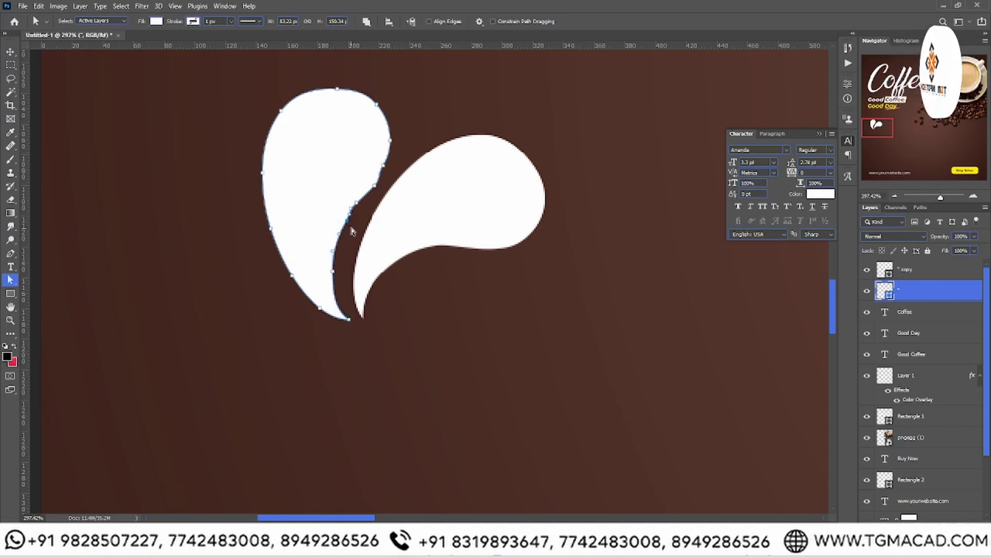
{"action": "left_click", "coordinate": [336, 277]}
{"action": "left_click_drag", "start_coordinate": [393, 171], "coordinate": [394, 171]}
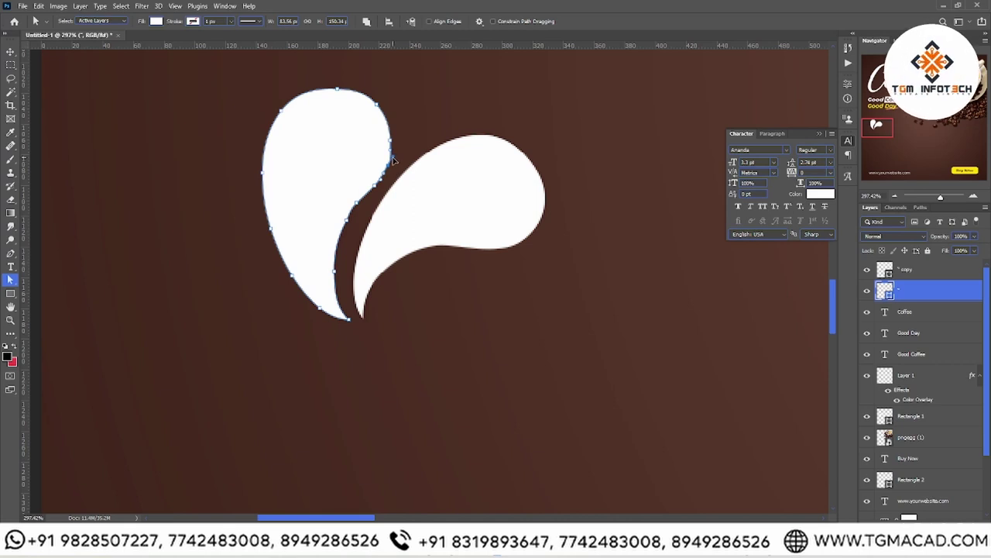
{"action": "left_click_drag", "start_coordinate": [393, 160], "coordinate": [378, 183]}
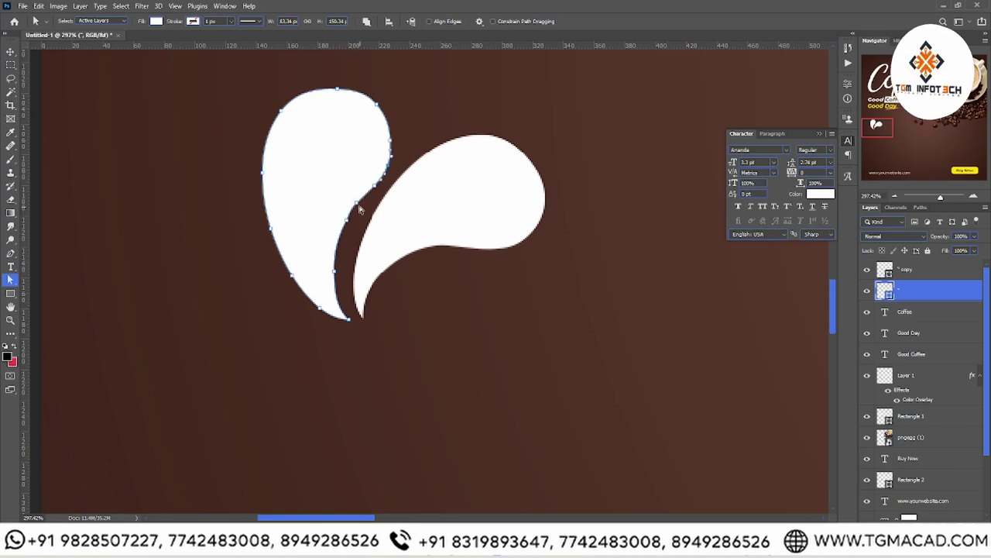
- Delete the extra inner anchor point and zoom out to view the whole post
{"action": "right_click", "coordinate": [357, 206]}
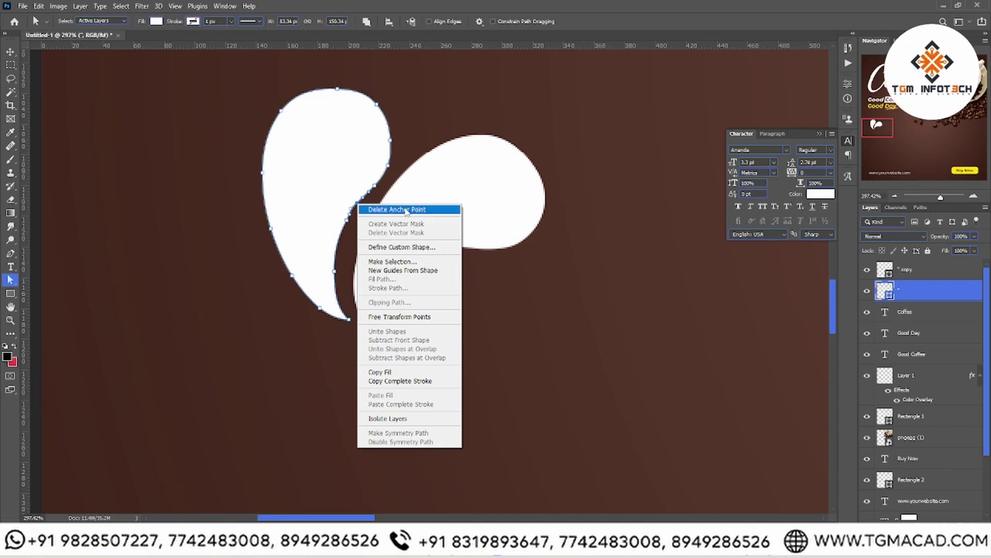
{"action": "left_click", "coordinate": [395, 210]}
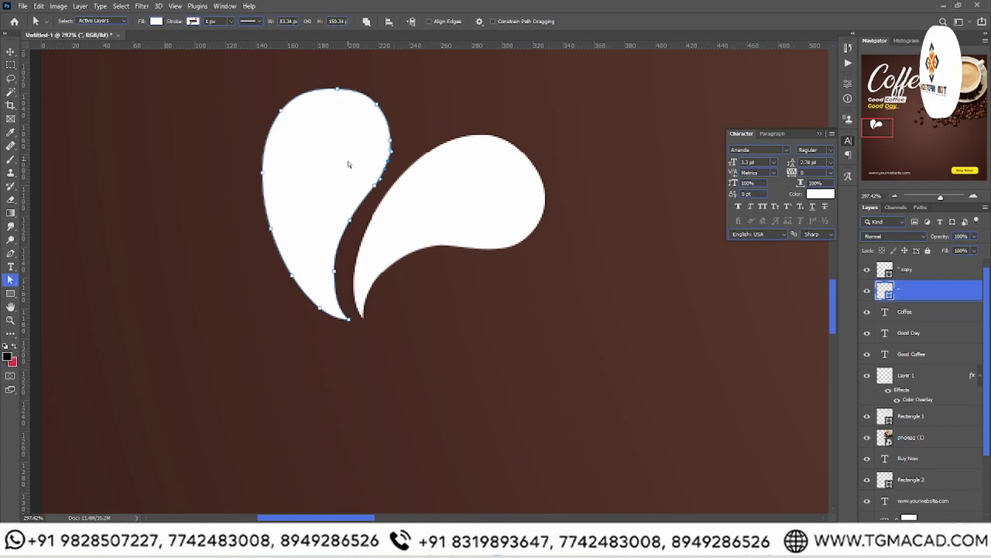
{"action": "left_click_drag", "start_coordinate": [348, 164], "coordinate": [382, 197]}
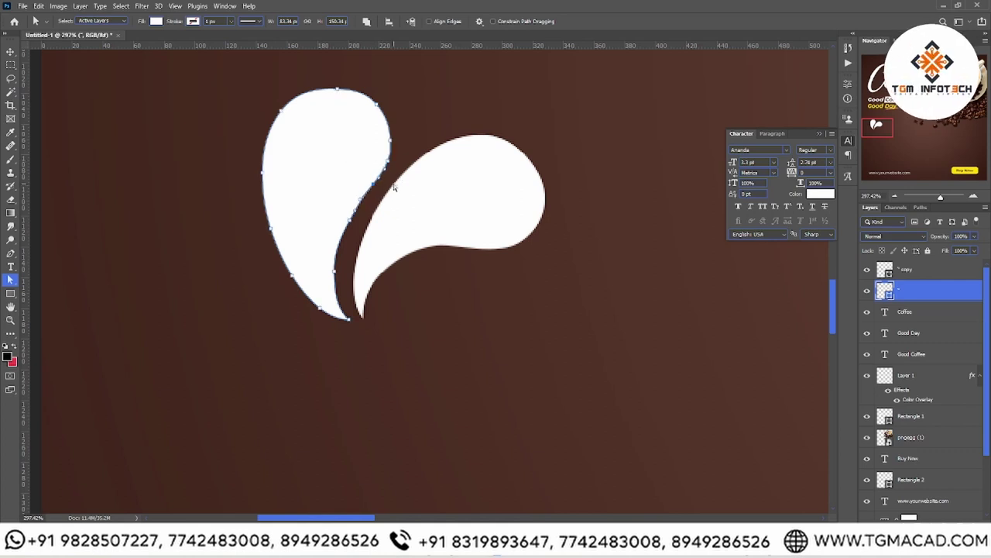
{"action": "left_click", "coordinate": [10, 320]}
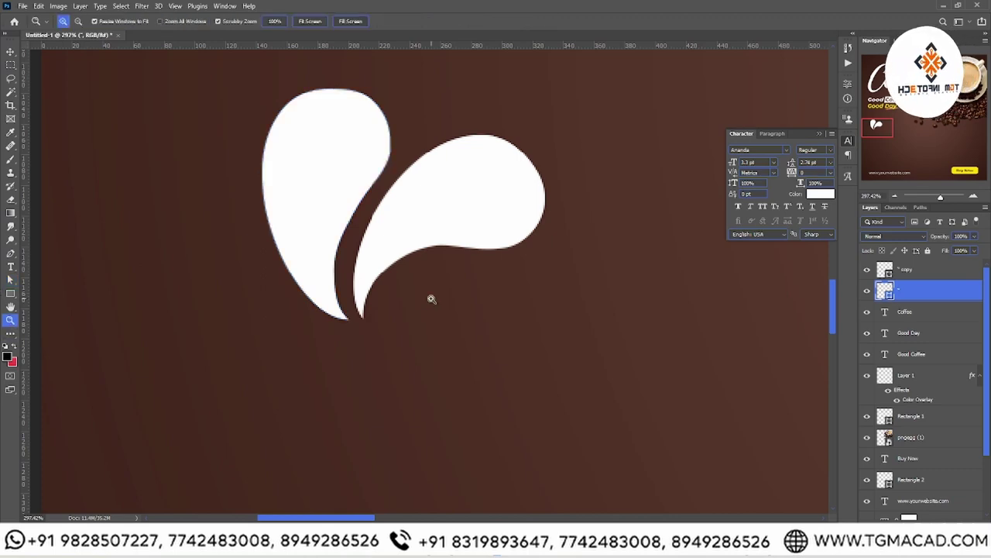
{"action": "left_click_drag", "start_coordinate": [427, 294], "coordinate": [365, 305]}
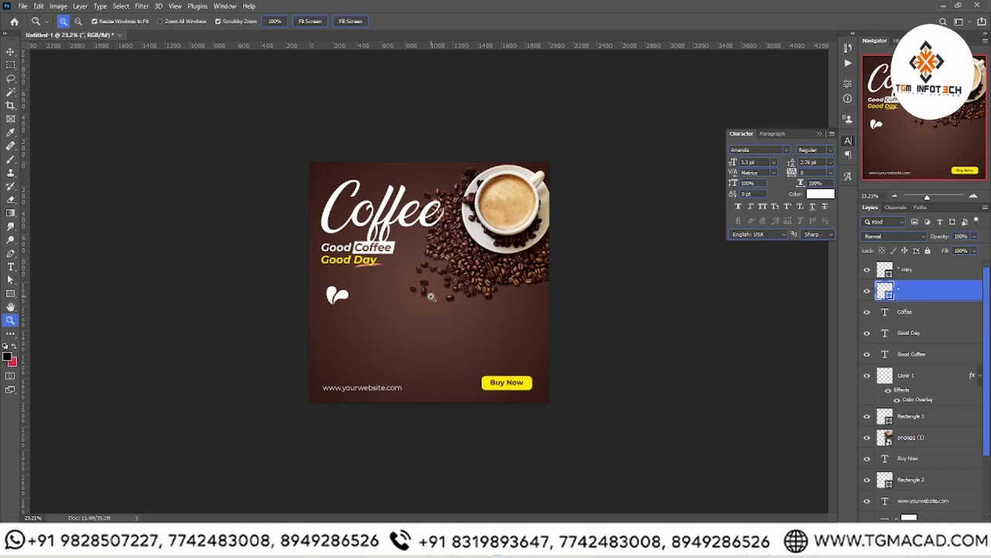
{"action": "left_click", "coordinate": [369, 283]}
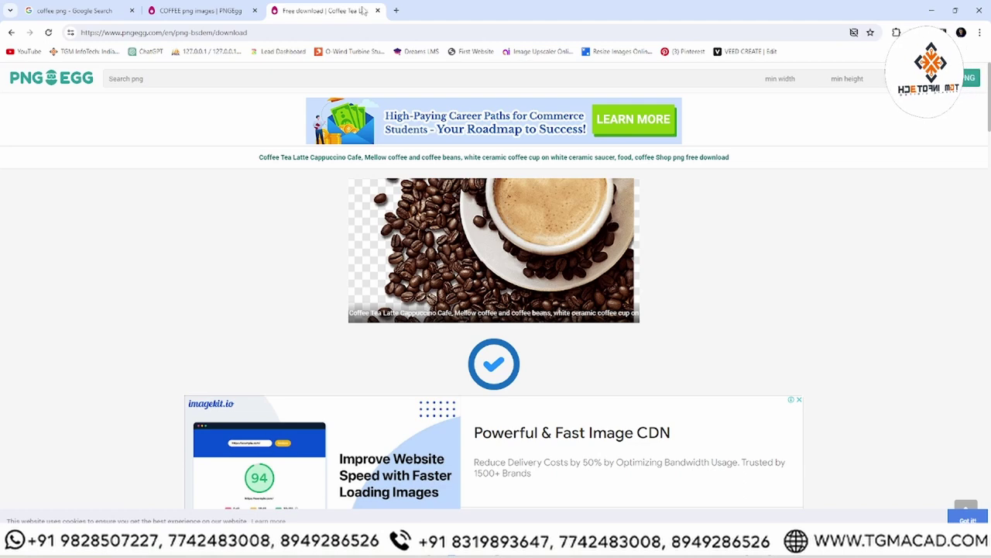
- Search Google for coffee quotes and select 'Another day, another cup of coffee.'
{"action": "left_click", "coordinate": [396, 11]}
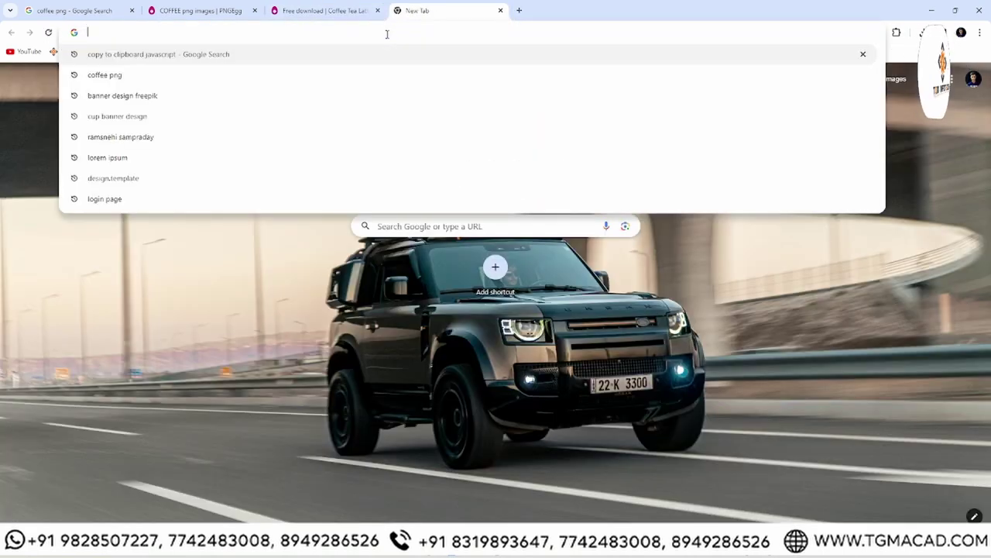
{"action": "type", "text": "coffe"}
{"action": "key", "text": "BackSpace"}
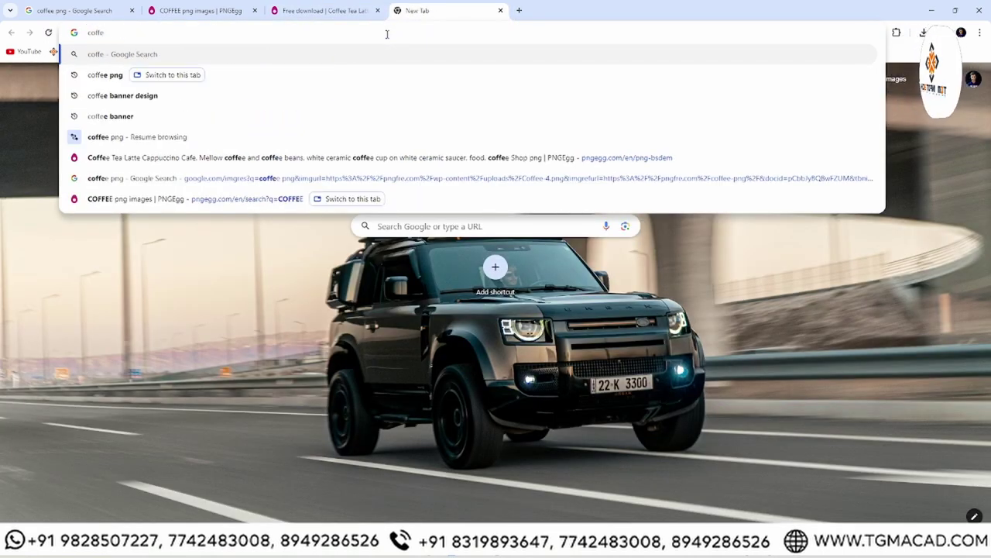
{"action": "type", "text": "e"}
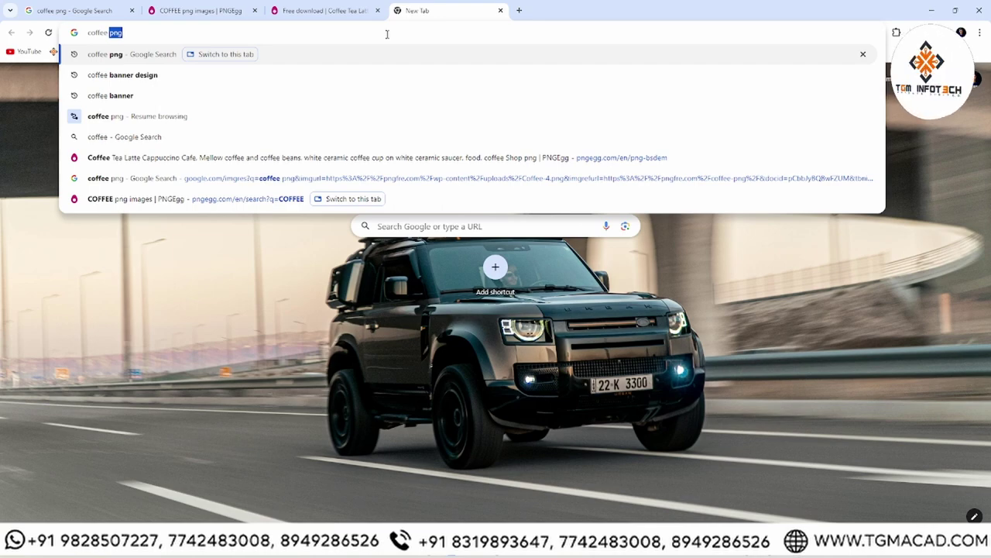
{"action": "type", "text": " qoutes"}
{"action": "key", "text": "Return"}
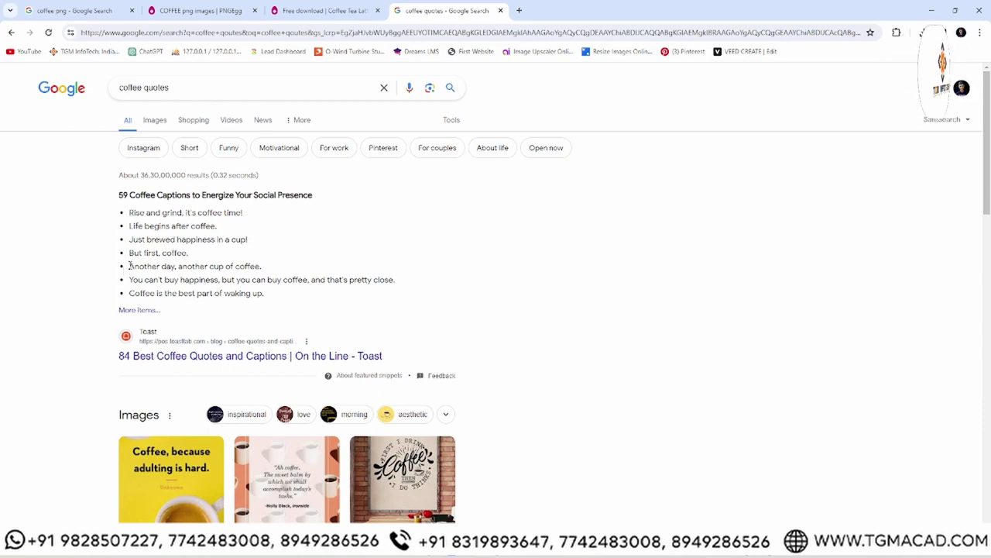
{"action": "left_click_drag", "start_coordinate": [129, 266], "coordinate": [271, 269]}
- Paste 'Another day, another cup of coffee.' below the drops and enlarge it
{"action": "key", "text": "alt+Tab"}
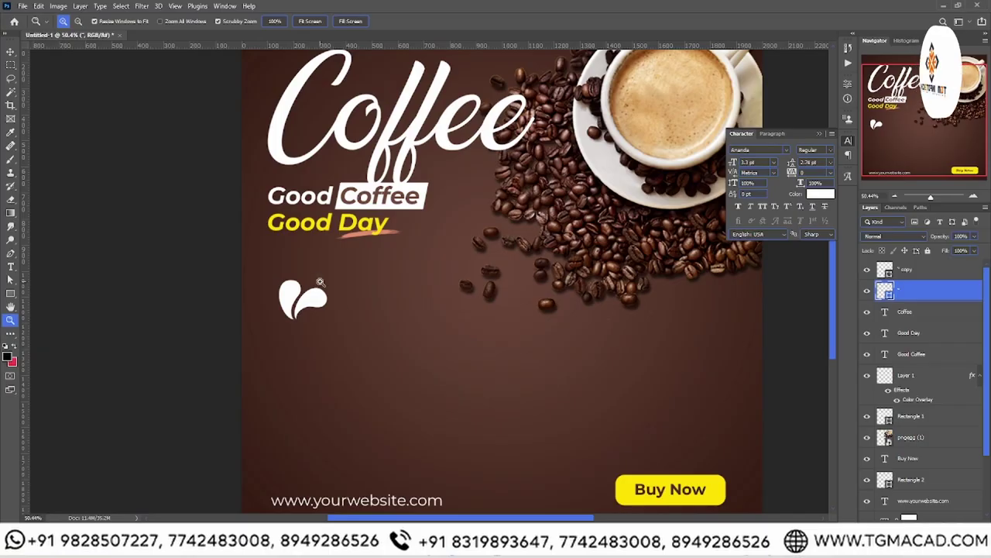
{"action": "left_click", "coordinate": [11, 266]}
{"action": "left_click", "coordinate": [367, 408]}
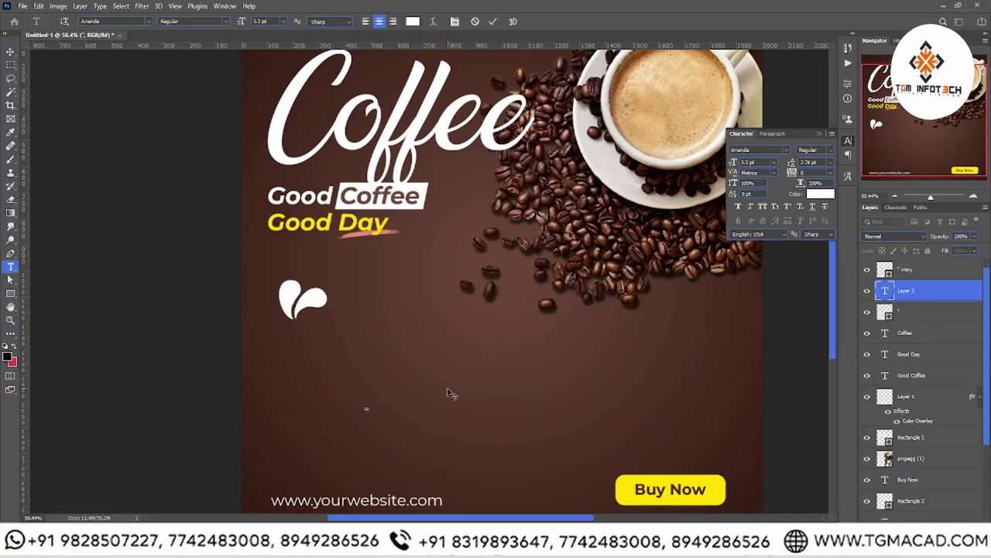
{"action": "key", "text": "ctrl+v"}
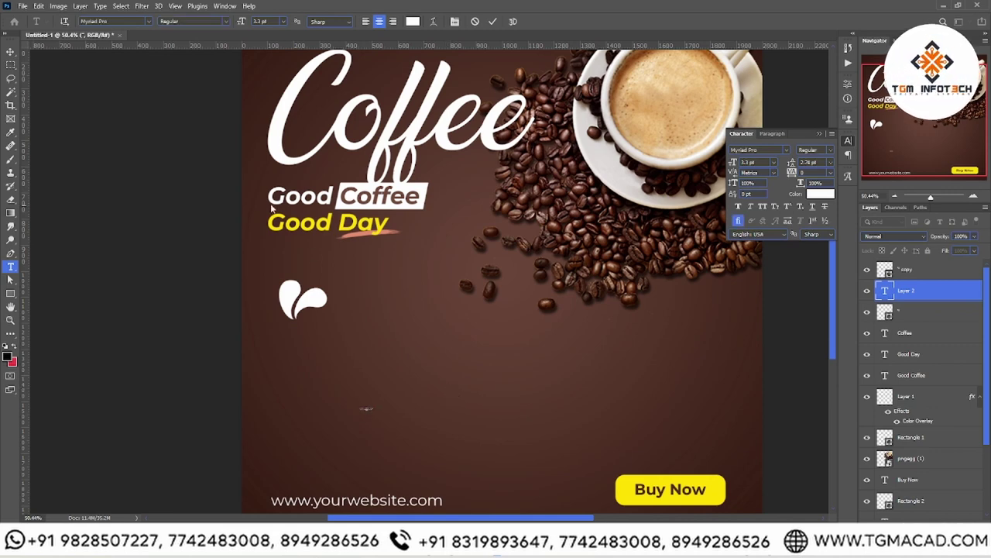
{"action": "left_click", "coordinate": [11, 51]}
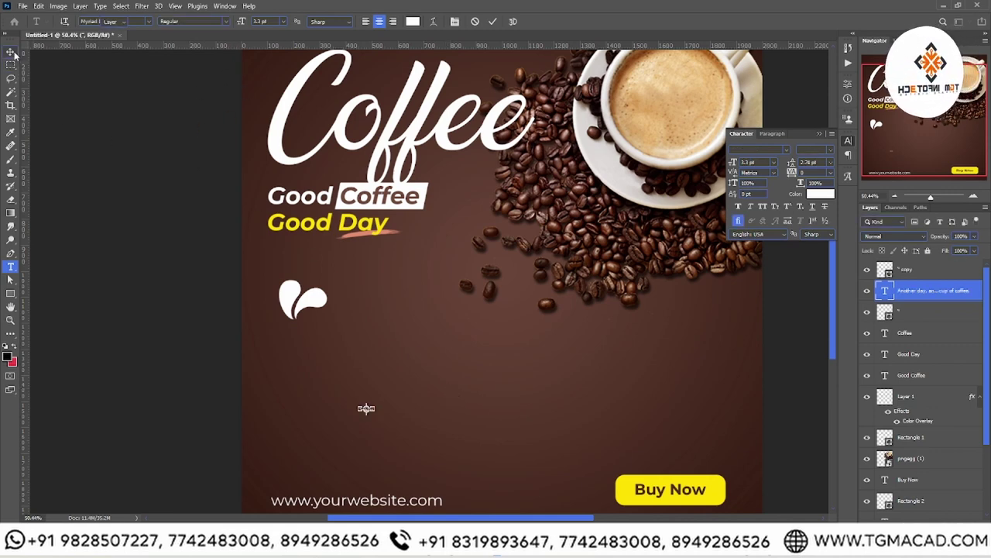
{"action": "key", "text": "ctrl+t"}
{"action": "mouse_move", "coordinate": [378, 409]}
{"action": "left_mouse_down"}
{"action": "mouse_move", "coordinate": [526, 367]}
{"action": "mouse_move", "coordinate": [602, 387]}
{"action": "mouse_move", "coordinate": [494, 338]}
{"action": "left_mouse_up"}
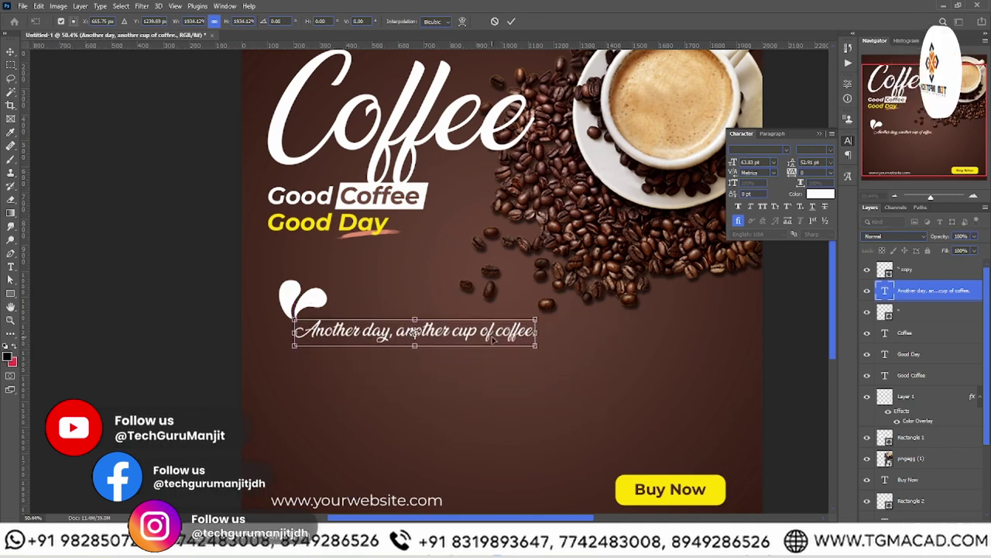
{"action": "key", "text": "Return"}
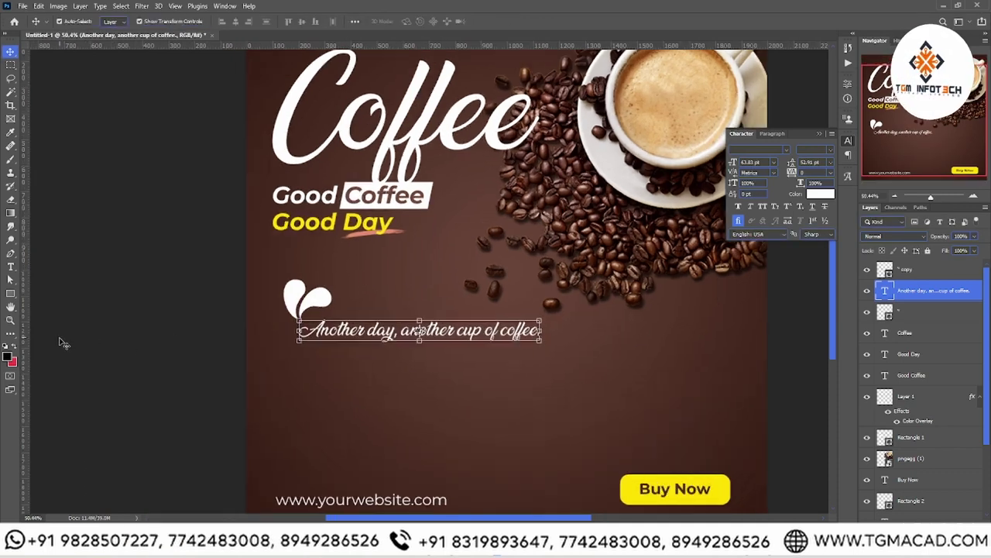
- Scale down the right-hand drop shape
{"action": "left_click", "coordinate": [11, 319]}
{"action": "left_click_drag", "start_coordinate": [370, 310], "coordinate": [411, 309]}
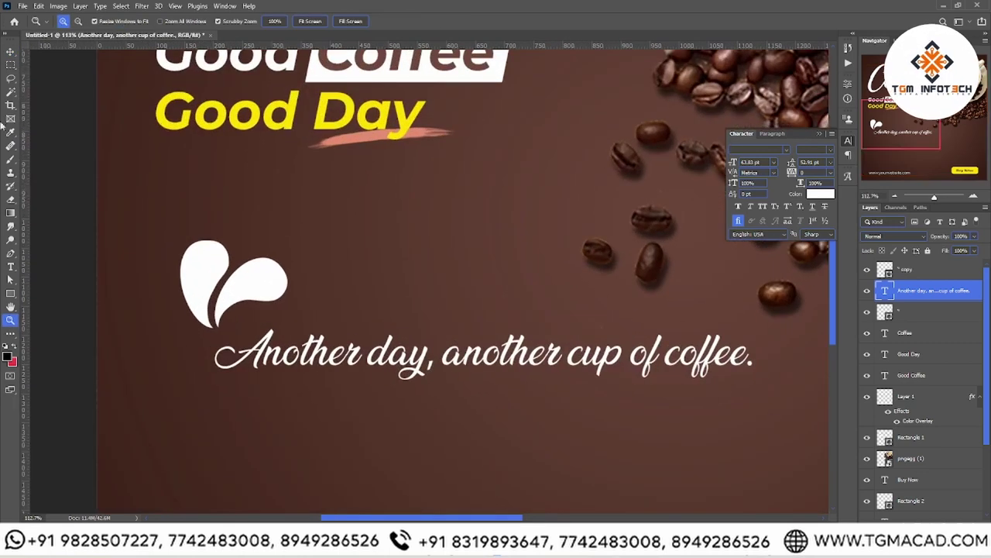
{"action": "key", "text": "v"}
{"action": "left_click", "coordinate": [258, 264]}
{"action": "left_click_drag", "start_coordinate": [287, 255], "coordinate": [249, 290]}
{"action": "key", "text": "Return"}
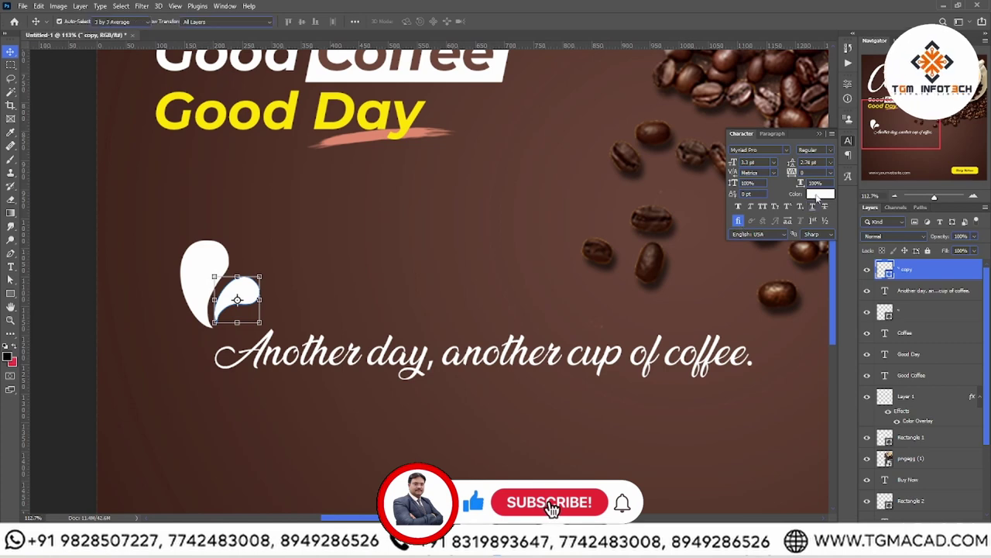
- Fill the small right-hand drop with Good Day's yellow, then select both drops
{"action": "left_click", "coordinate": [820, 194]}
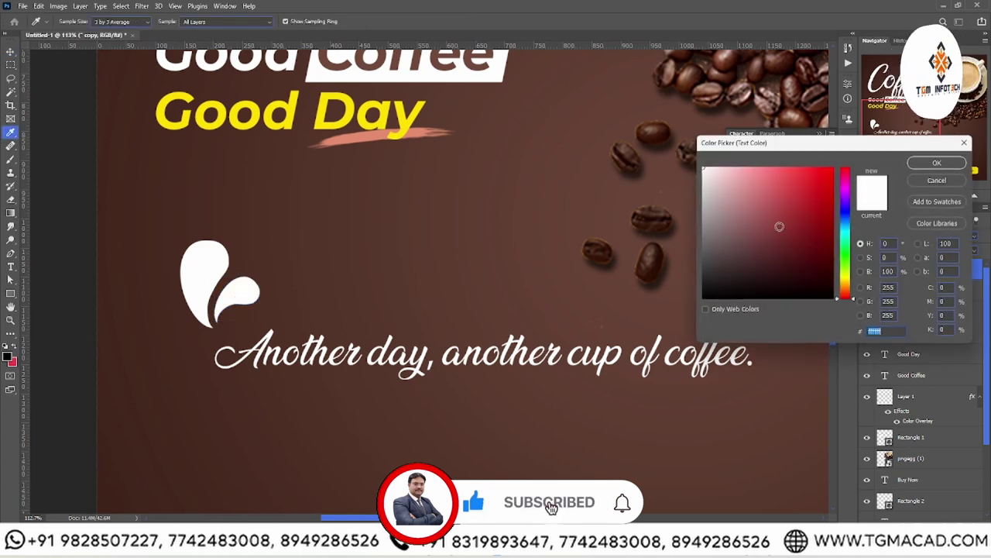
{"action": "left_click", "coordinate": [326, 112]}
{"action": "key", "text": "Return"}
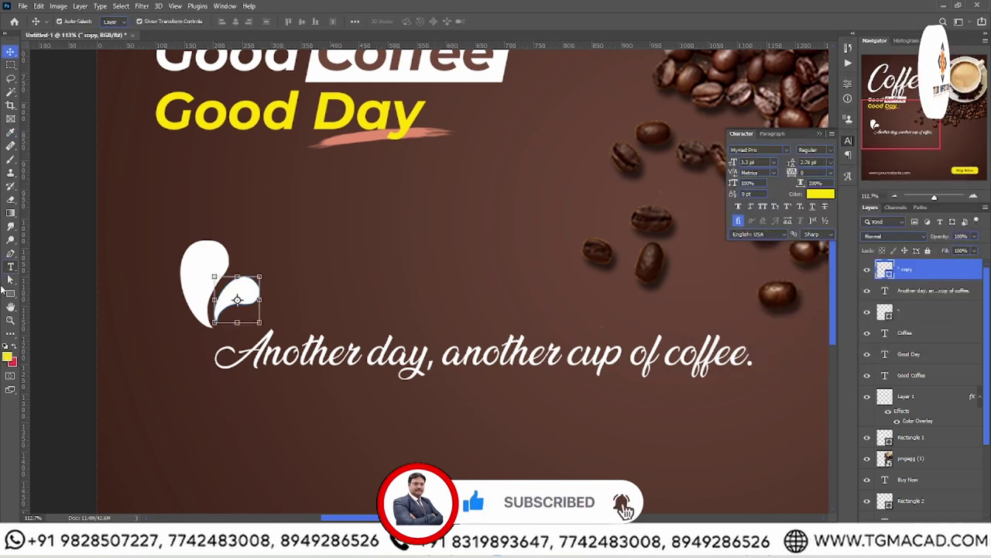
{"action": "double_click", "coordinate": [884, 269]}
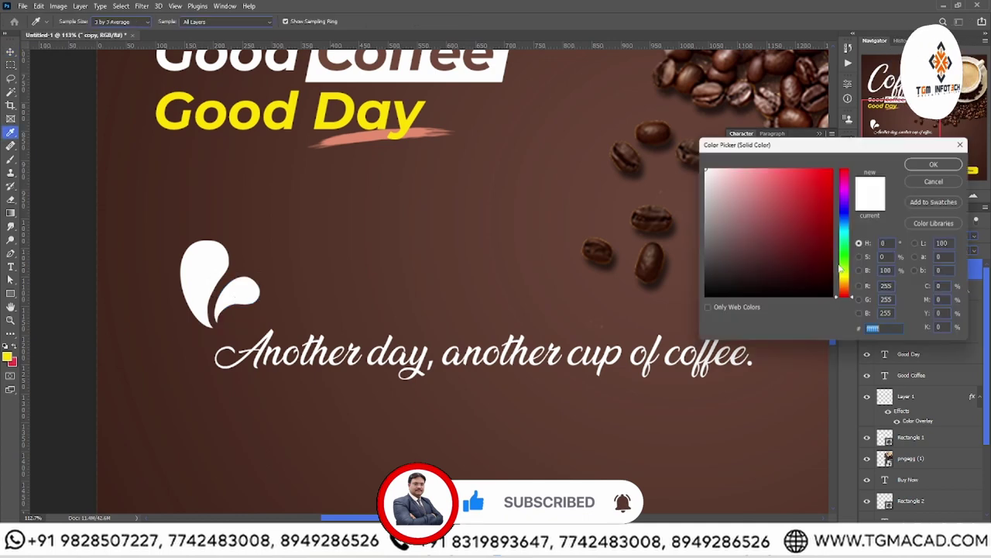
{"action": "left_click", "coordinate": [355, 101]}
{"action": "key", "text": "Return"}
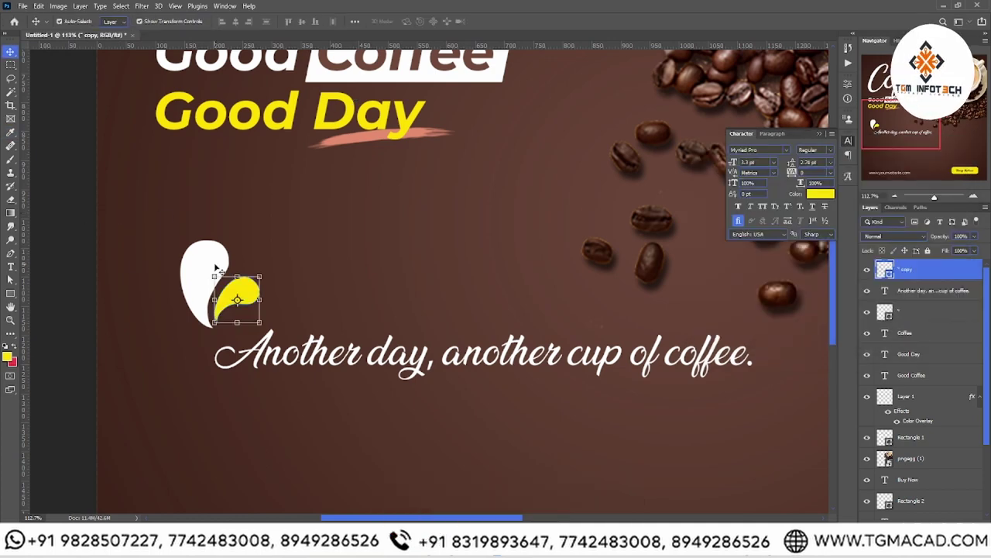
{"action": "left_click", "coordinate": [204, 263]}
{"action": "left_click", "coordinate": [262, 295], "text": "shift"}
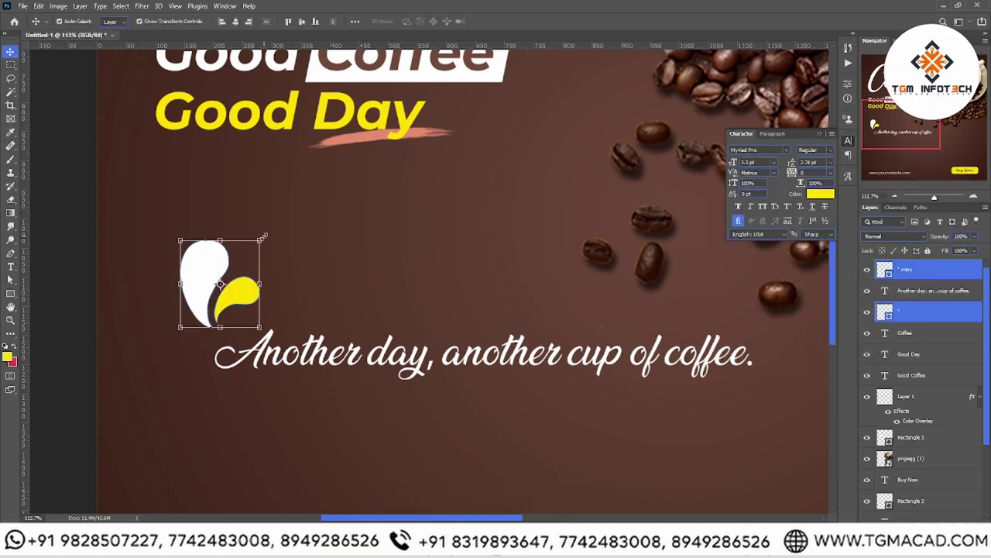
- Scale both drop shapes down to about 66%
{"action": "key", "text": "ctrl+t"}
{"action": "mouse_move", "coordinate": [265, 239]}
{"action": "left_mouse_down"}
{"action": "mouse_move", "coordinate": [228, 274]}
{"action": "mouse_move", "coordinate": [226, 291]}
{"action": "left_mouse_up"}
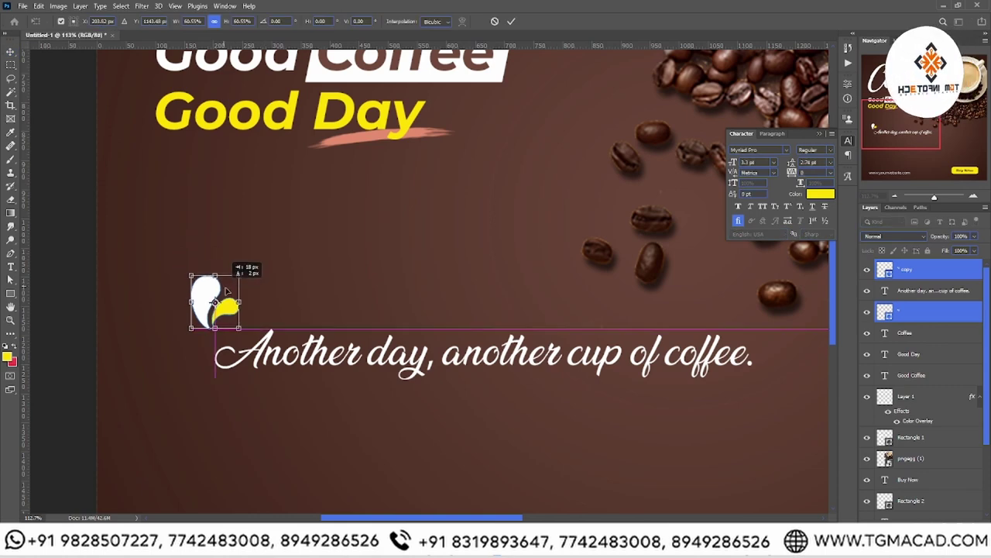
{"action": "key", "text": "Return"}
- Enlarge the drops and tagline together to about 105% and nudge them lower
{"action": "left_click", "coordinate": [375, 344], "text": "shift"}
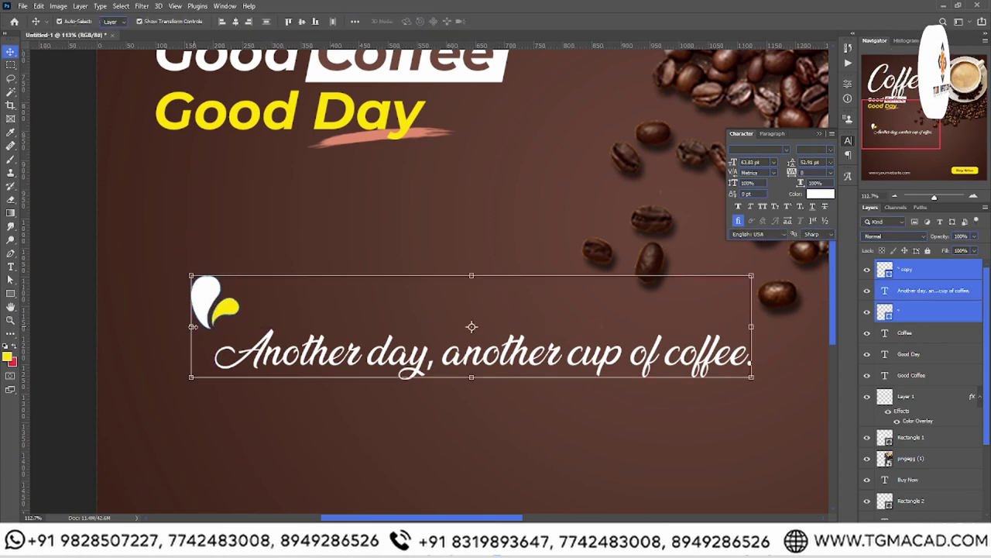
{"action": "left_click_drag", "start_coordinate": [193, 326], "coordinate": [162, 327]}
{"action": "scroll", "coordinate": [510, 335], "scroll_direction": "up", "scroll_amount": 1}
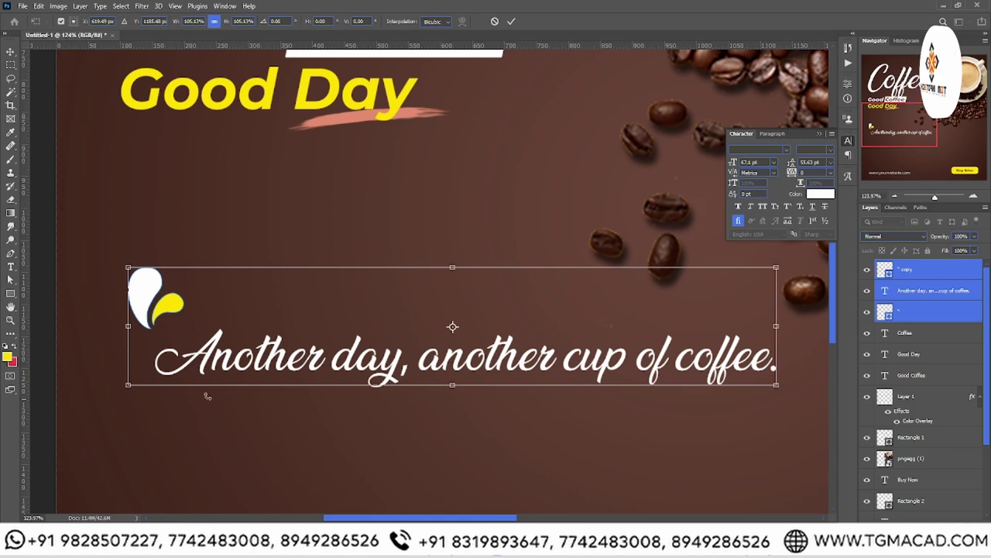
{"action": "left_click", "coordinate": [10, 319]}
{"action": "scroll", "coordinate": [476, 336], "scroll_direction": "down", "scroll_amount": 5}
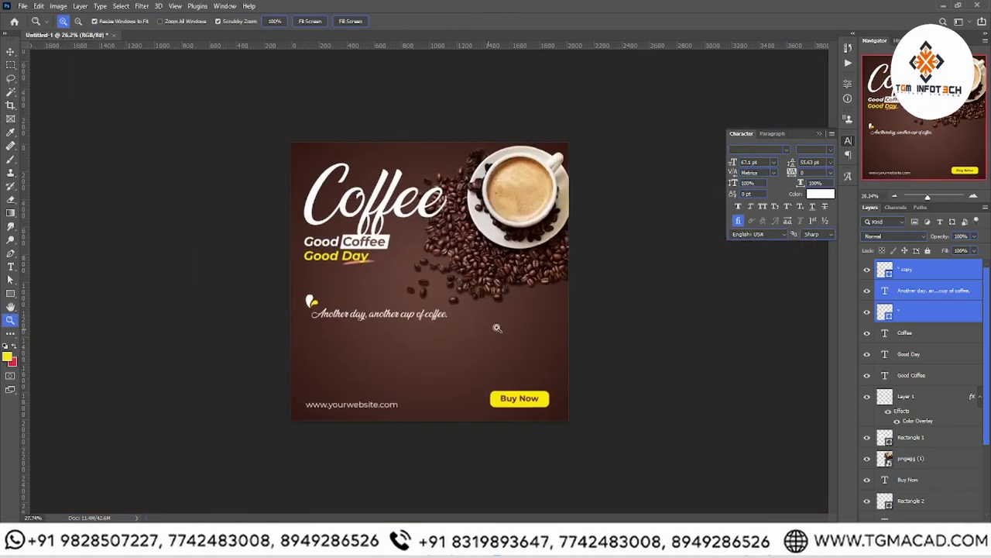
{"action": "left_click", "coordinate": [10, 51]}
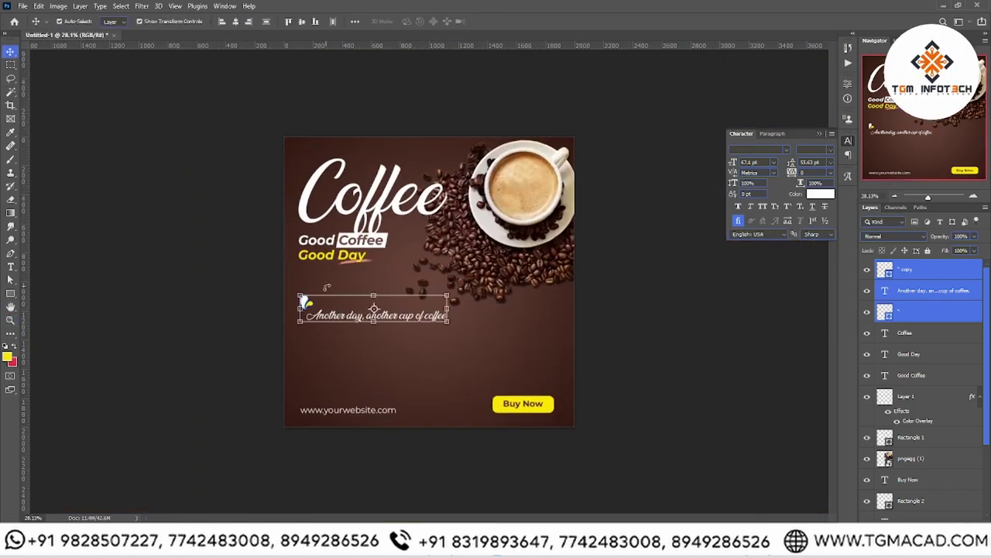
{"action": "scroll", "coordinate": [430, 288], "scroll_direction": "up", "scroll_amount": 1}
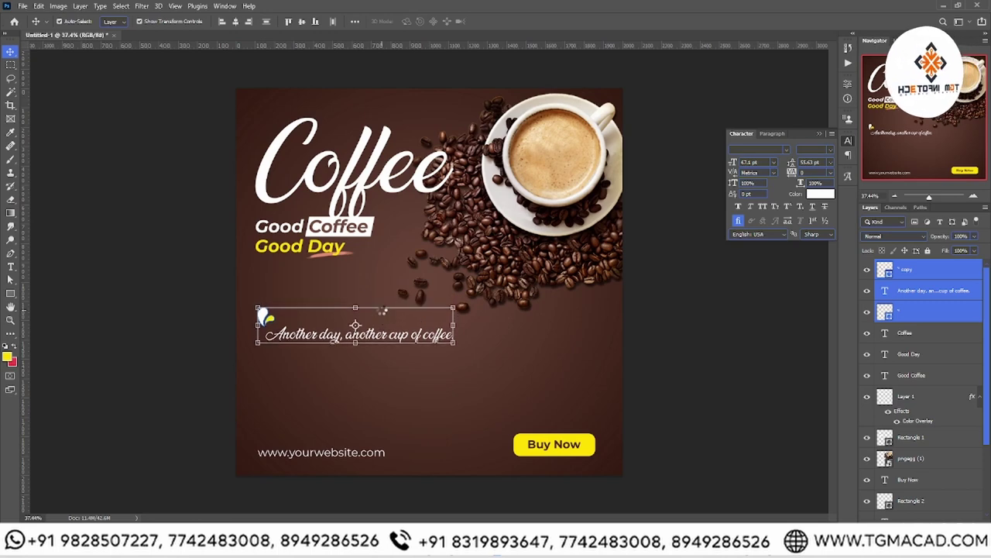
{"action": "key", "text": "shift+Down"}
{"action": "key", "text": "shift+Down"}
{"action": "key", "text": "shift+Down"}
{"action": "key", "text": "shift+Down"}
{"action": "key", "text": "shift+Down"}
{"action": "key", "text": "shift+Down"}
{"action": "key", "text": "shift+Down"}
{"action": "key", "text": "shift+Down"}
{"action": "key", "text": "shift+Down"}
{"action": "key", "text": "shift+Down"}
{"action": "key", "text": "shift+Down"}
{"action": "key", "text": "shift+Down"}
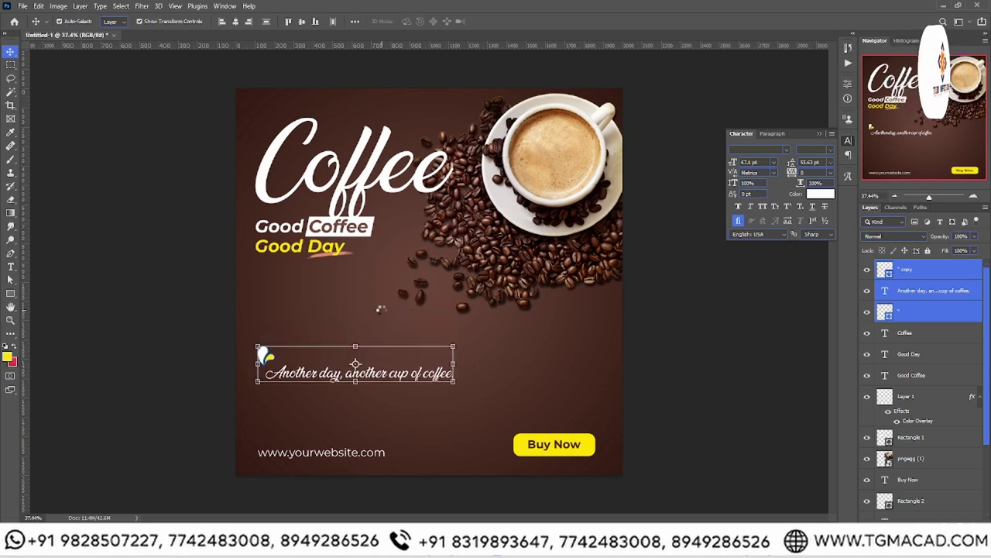
- Select the Good Day brush stroke (Layer 1) and check its layer effects
{"action": "left_click", "coordinate": [300, 246]}
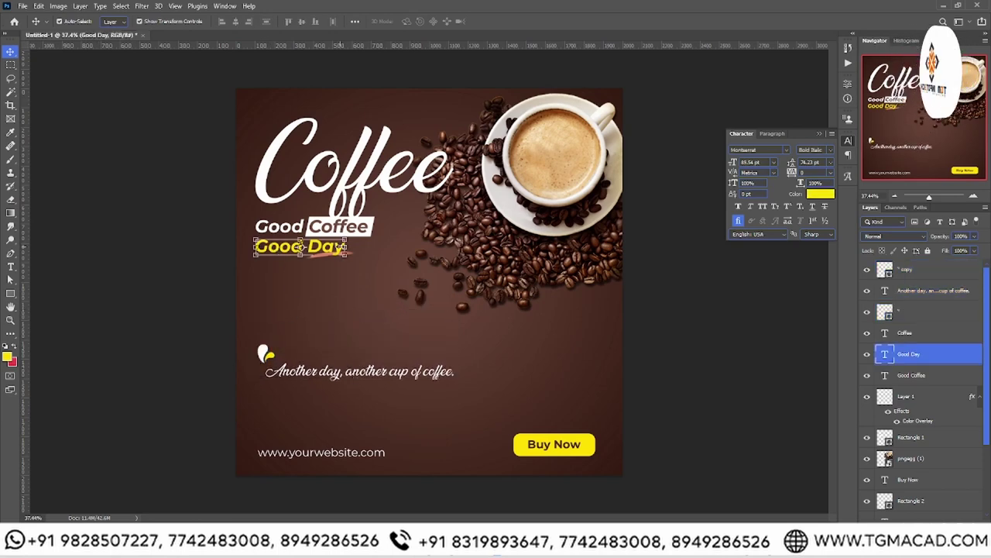
{"action": "scroll", "coordinate": [300, 246], "scroll_direction": "up", "scroll_amount": 2}
{"action": "scroll", "coordinate": [299, 247], "scroll_direction": "up", "scroll_amount": 2}
{"action": "scroll", "coordinate": [366, 267], "scroll_direction": "up", "scroll_amount": 2}
{"action": "left_click", "coordinate": [366, 267]}
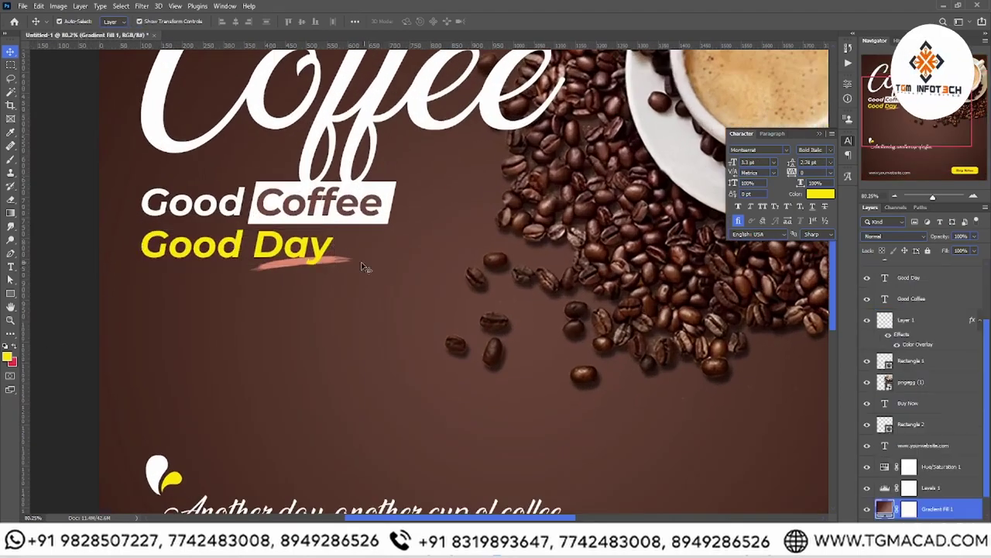
{"action": "double_click", "coordinate": [887, 322]}
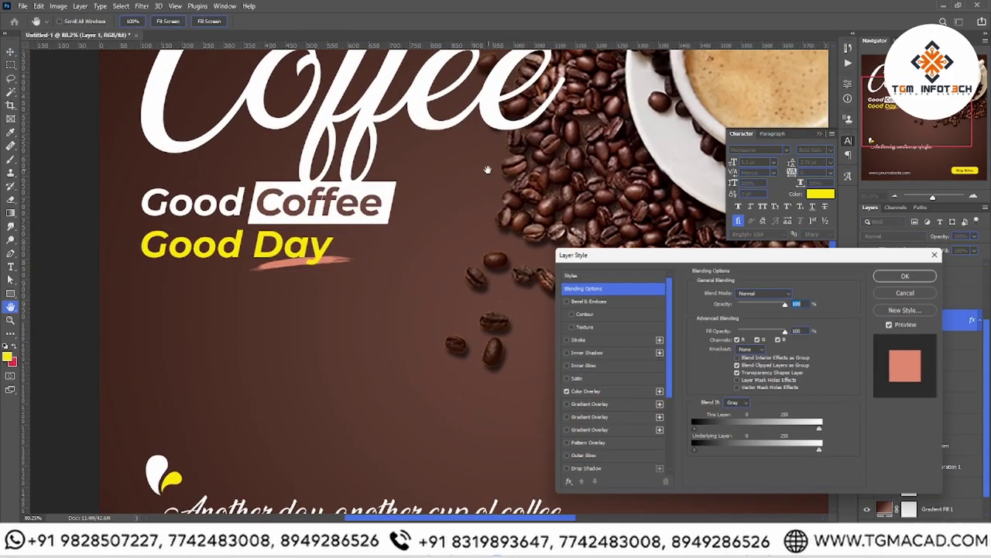
{"action": "left_click", "coordinate": [927, 299]}
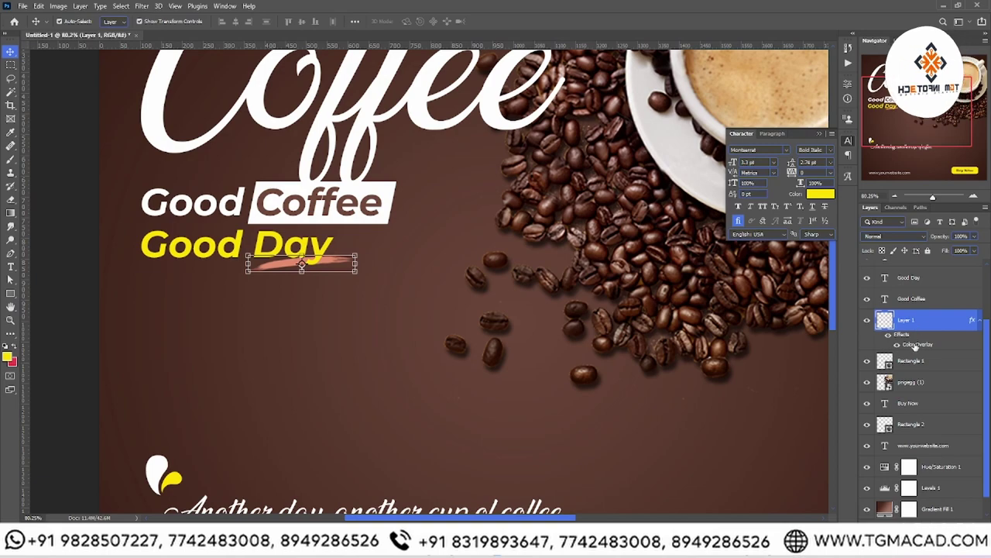
- Set Layer 1's Color Overlay to the dark brown sampled from the background
{"action": "double_click", "coordinate": [916, 345]}
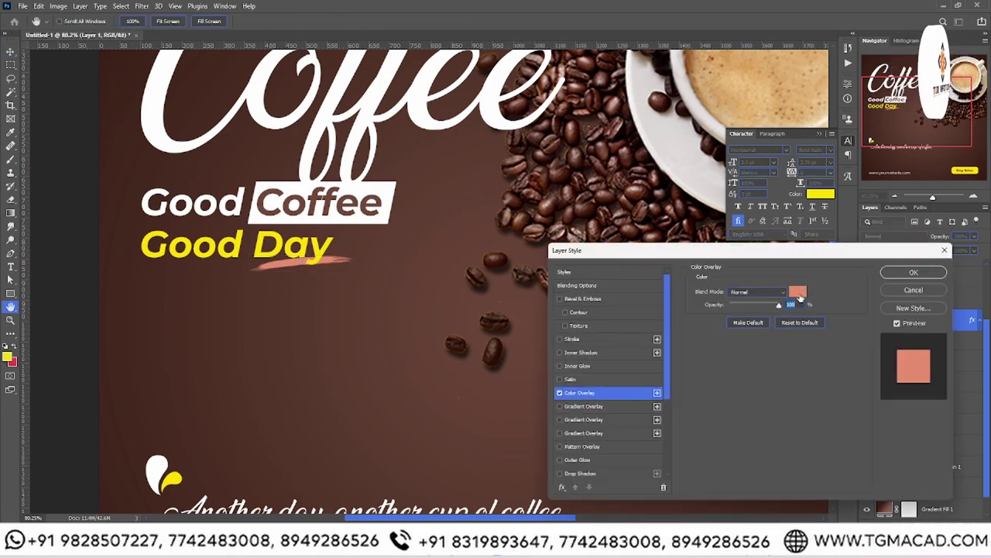
{"action": "left_click", "coordinate": [798, 293]}
{"action": "left_click", "coordinate": [115, 73]}
{"action": "key", "text": "Return"}
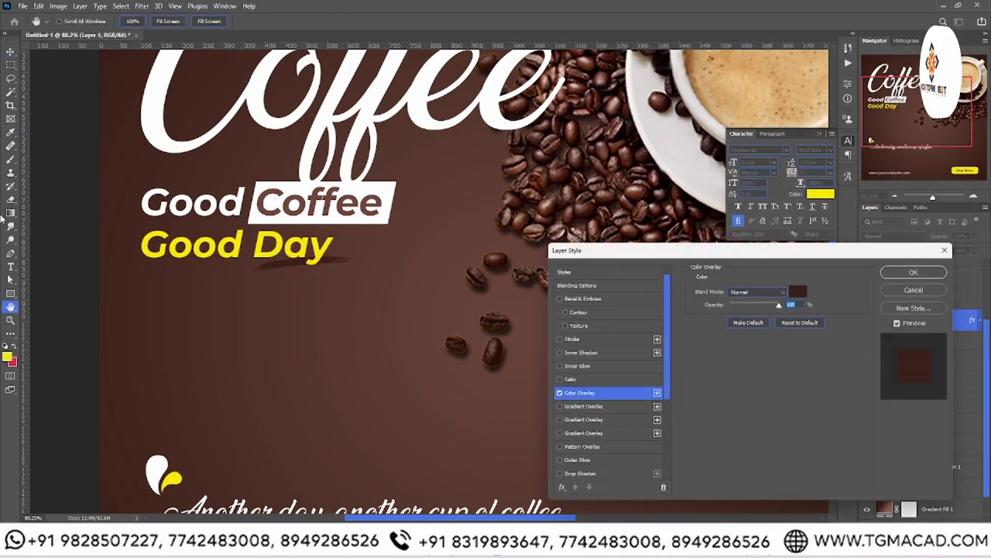
{"action": "key", "text": "Return"}
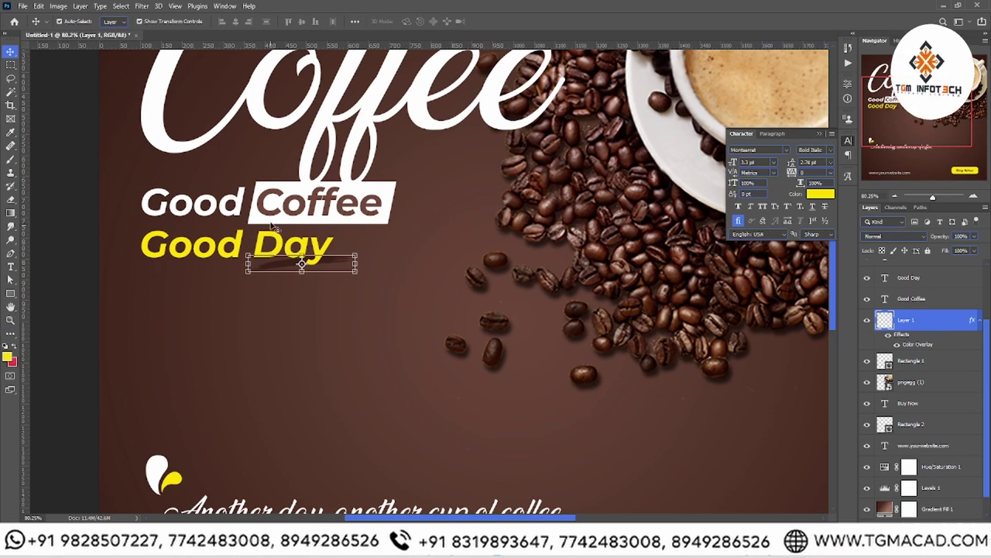
{"action": "double_click", "coordinate": [294, 203]}
- Recolour the word Coffee in Good Coffee dark brown, sampled from the background
{"action": "left_click", "coordinate": [246, 203]}
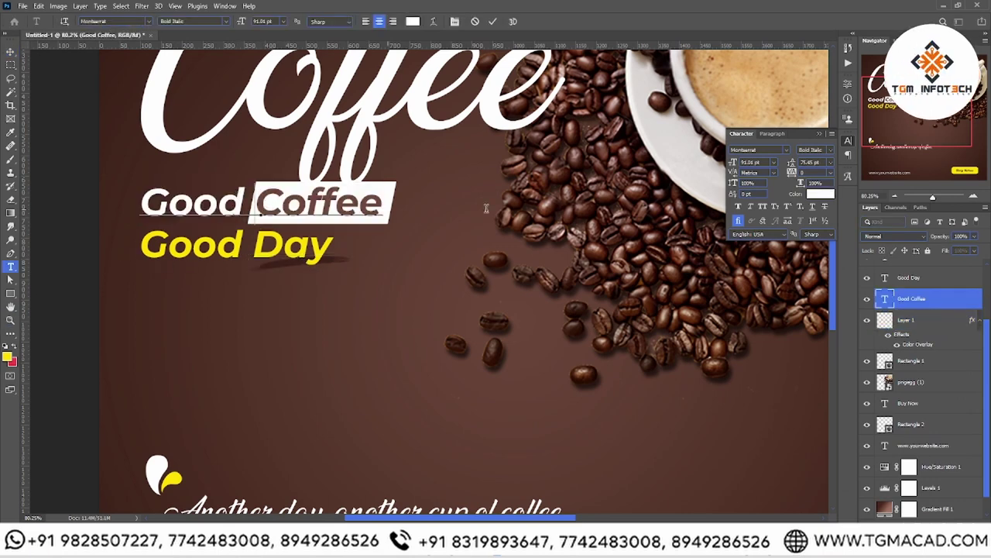
{"action": "double_click", "coordinate": [264, 203]}
{"action": "left_click", "coordinate": [8, 357]}
{"action": "left_click", "coordinate": [117, 149]}
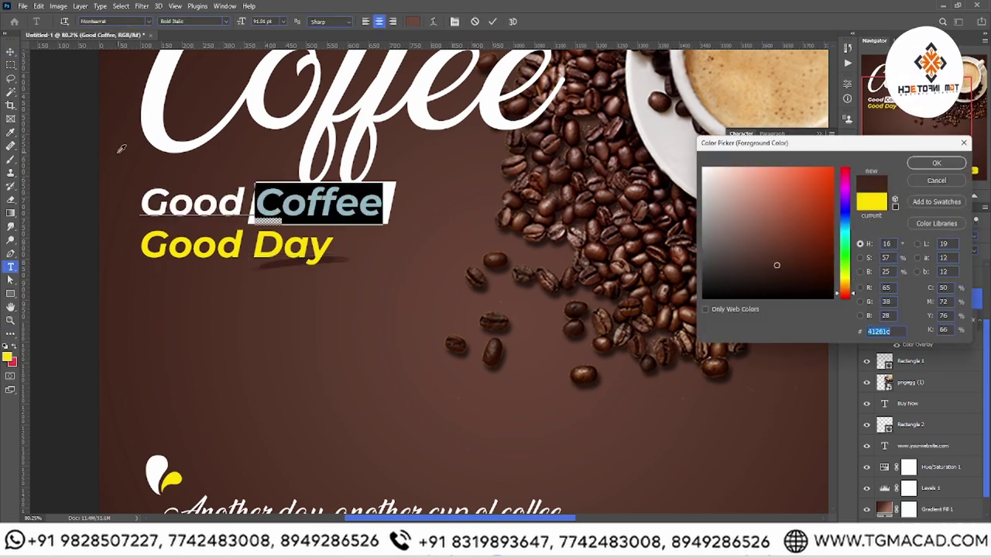
{"action": "key", "text": "Return"}
{"action": "left_click", "coordinate": [10, 319]}
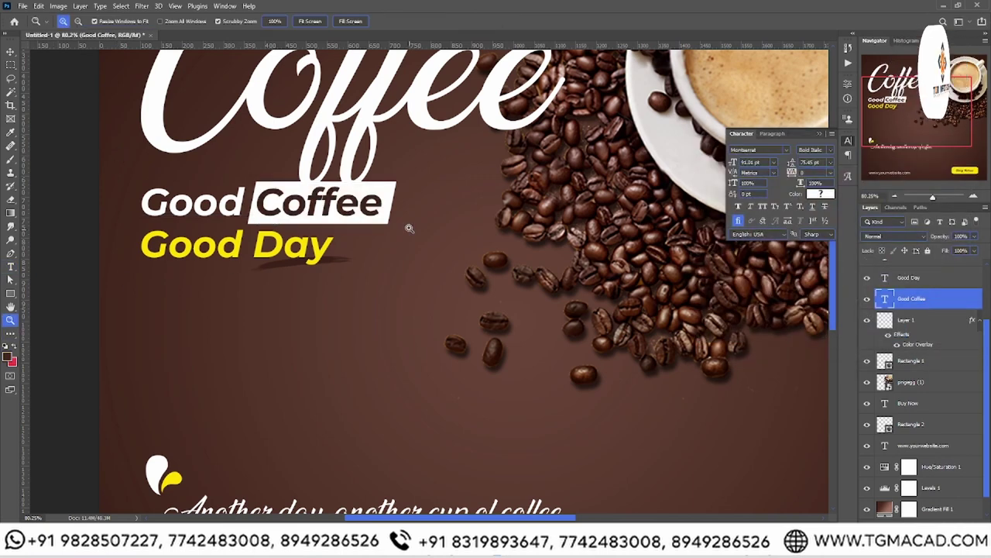
- Adjust the Good Coffee text's tilt and commit the transform
{"action": "left_click", "coordinate": [10, 51]}
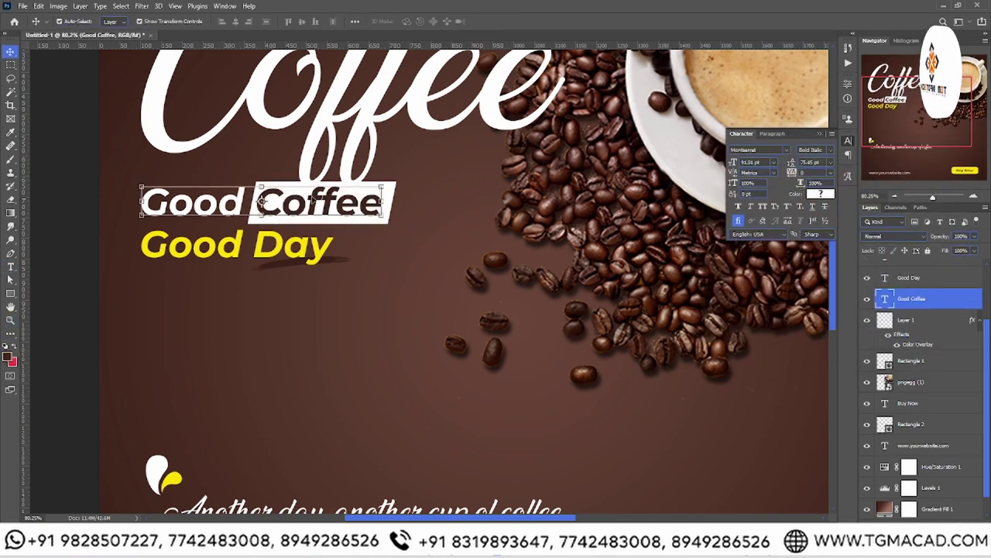
{"action": "mouse_move", "coordinate": [398, 190]}
{"action": "left_mouse_down"}
{"action": "mouse_move", "coordinate": [454, 179]}
{"action": "mouse_move", "coordinate": [431, 172]}
{"action": "left_mouse_up"}
{"action": "scroll", "coordinate": [423, 172], "scroll_direction": "up", "scroll_amount": 1}
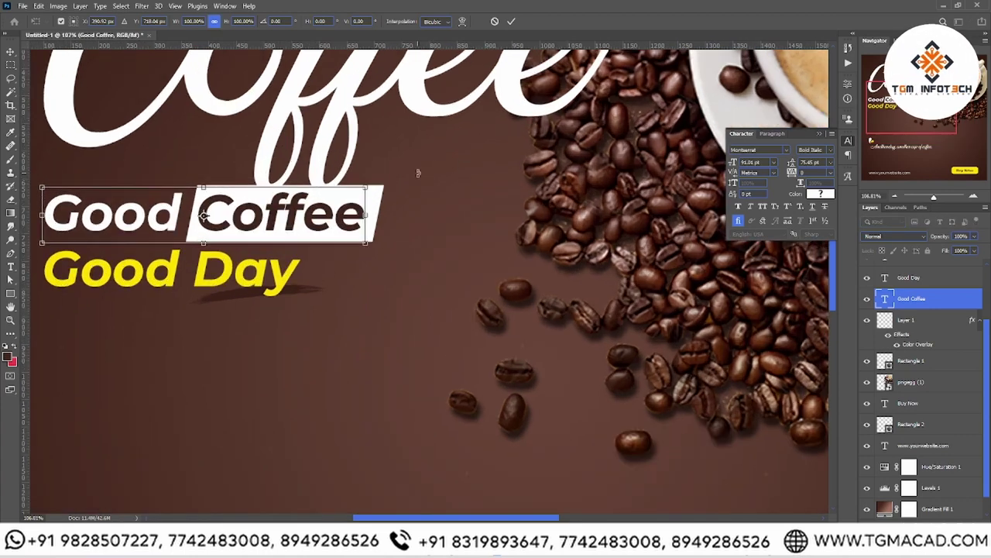
{"action": "key", "text": "Return"}
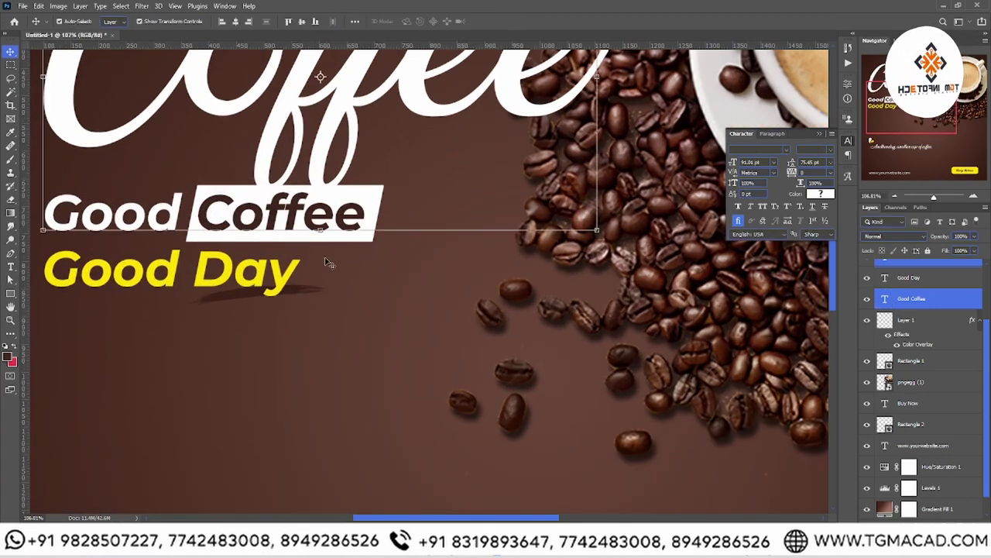
- Select Good Coffee, Good Day, the white box and brush-stroke shadow, and nudge them down
{"action": "left_click", "coordinate": [132, 275], "text": "shift"}
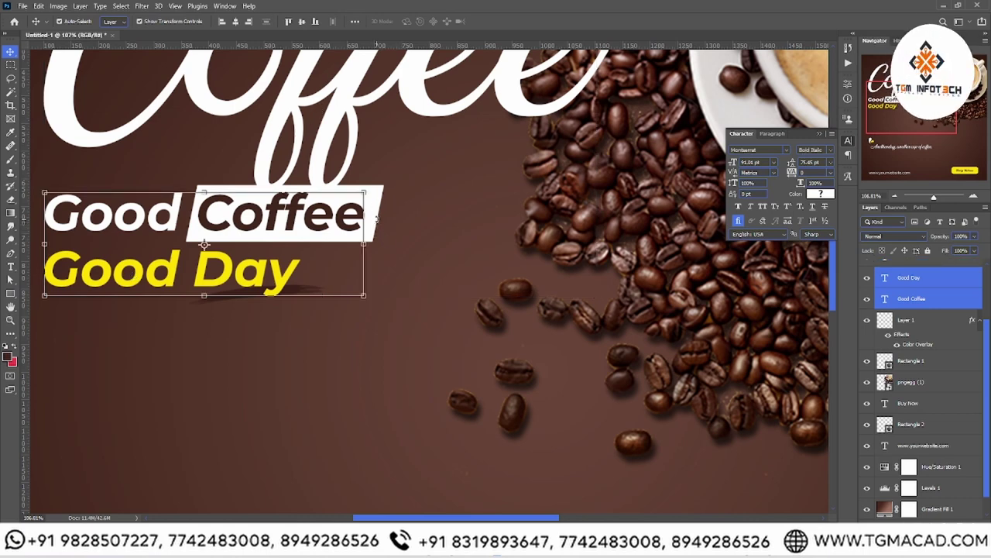
{"action": "left_click", "coordinate": [336, 236], "text": "shift"}
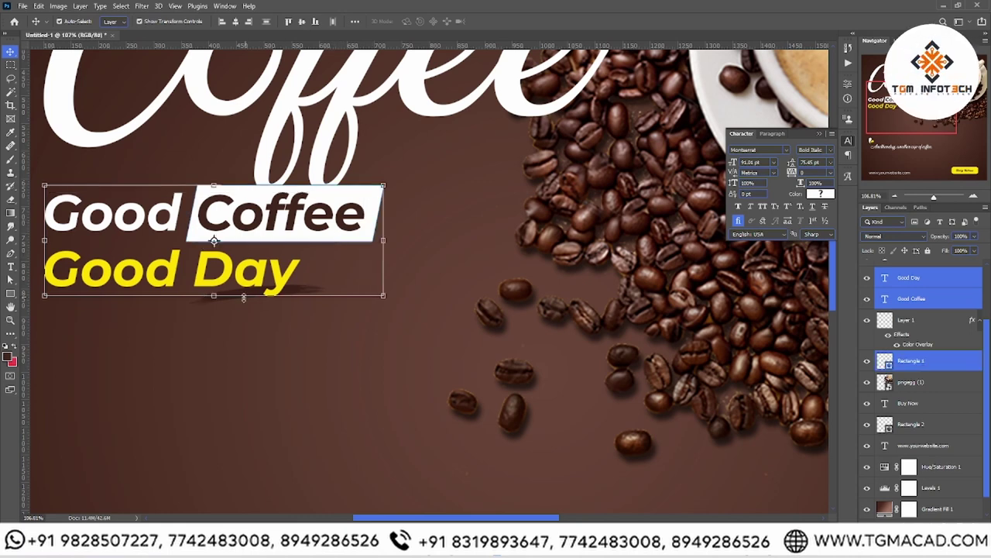
{"action": "left_click", "coordinate": [291, 290], "text": "shift"}
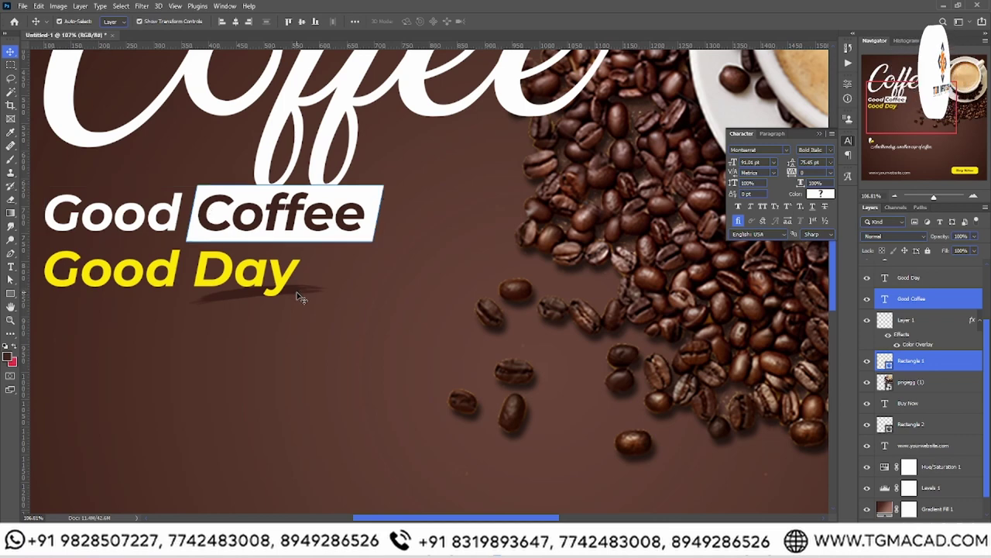
{"action": "left_click", "coordinate": [288, 285], "text": "shift"}
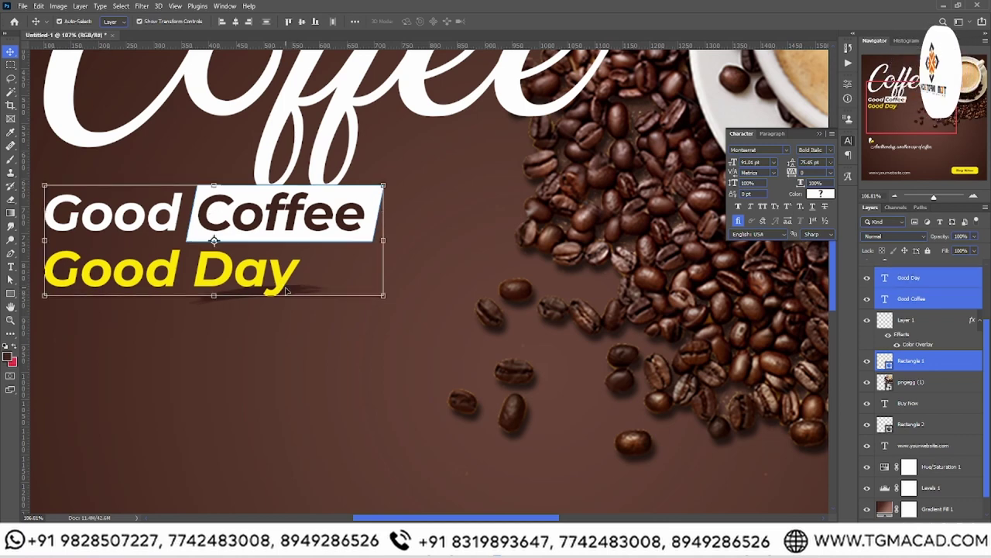
{"action": "left_click", "coordinate": [928, 326], "text": "ctrl"}
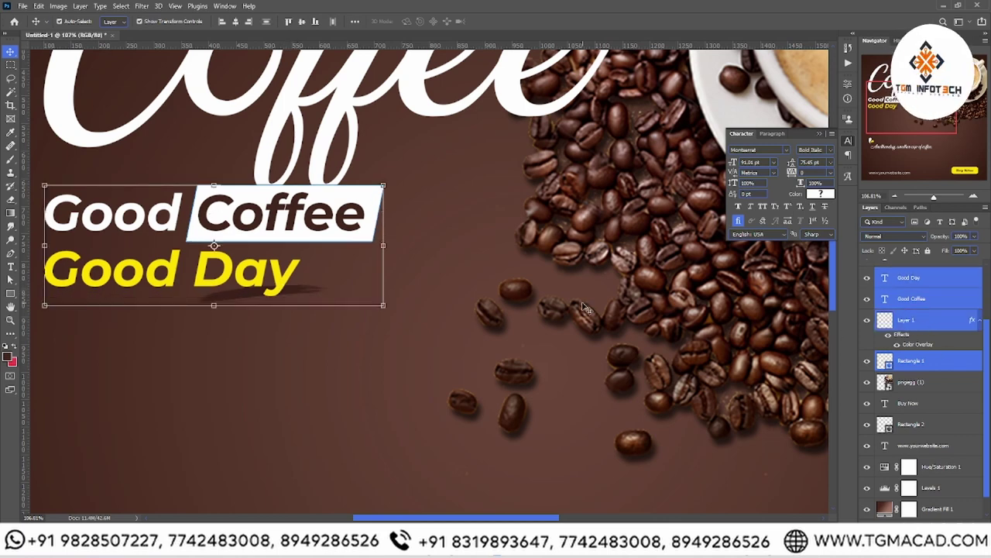
{"action": "key", "text": "shift+Down"}
{"action": "key", "text": "shift+Down"}
{"action": "key", "text": "shift+Down"}
{"action": "key", "text": "shift+Down"}
{"action": "key", "text": "shift+Down"}
{"action": "key", "text": "shift+Down"}
{"action": "key", "text": "shift+Down"}
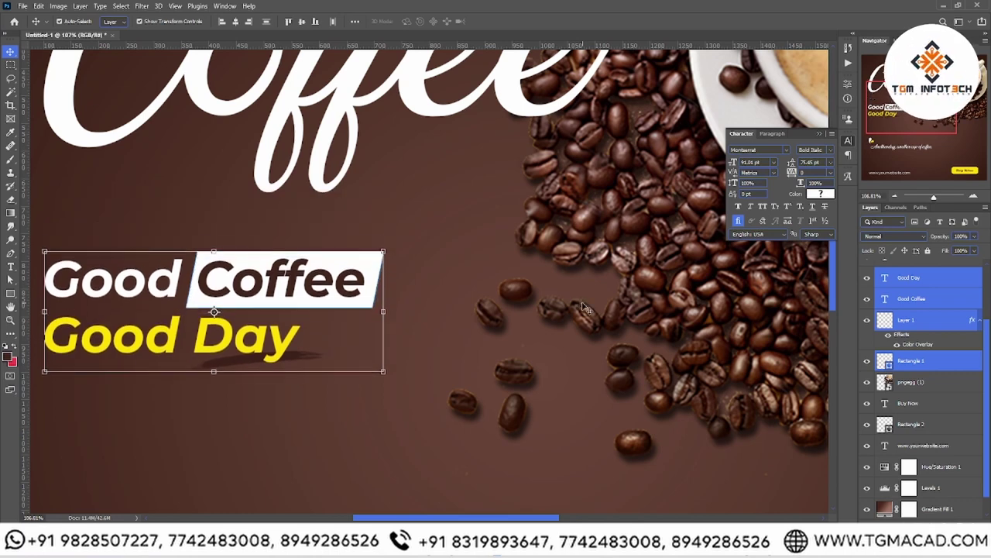
{"action": "key", "text": "shift+Down"}
{"action": "key", "text": "shift+Down"}
{"action": "key", "text": "shift+Down"}
{"action": "key", "text": "shift+Down"}
{"action": "key", "text": "shift+Down"}
{"action": "key", "text": "shift+Down"}
{"action": "key", "text": "shift+Down"}
{"action": "key", "text": "shift+Down"}
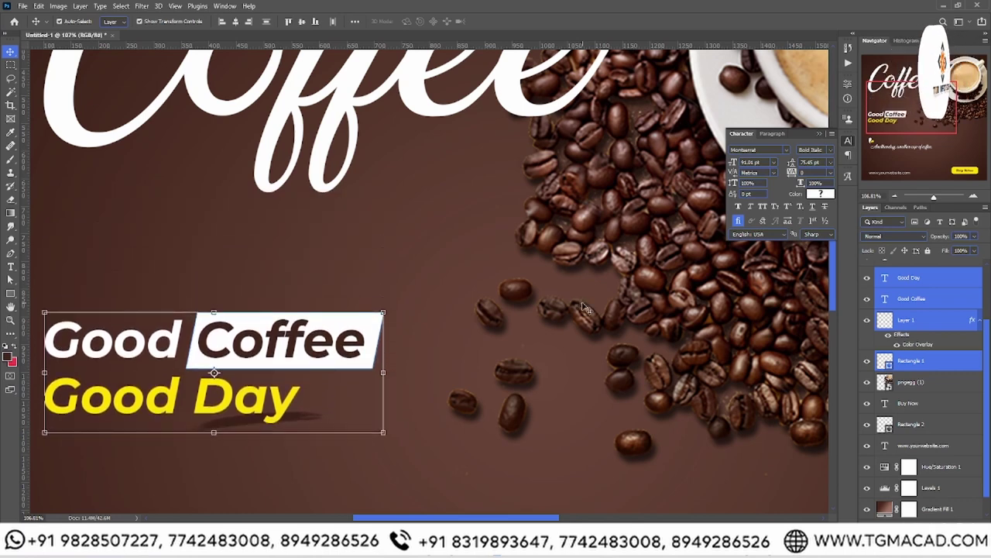
- Nudge the large script Coffee title down and zoom out to the full poster
{"action": "left_click", "coordinate": [327, 177]}
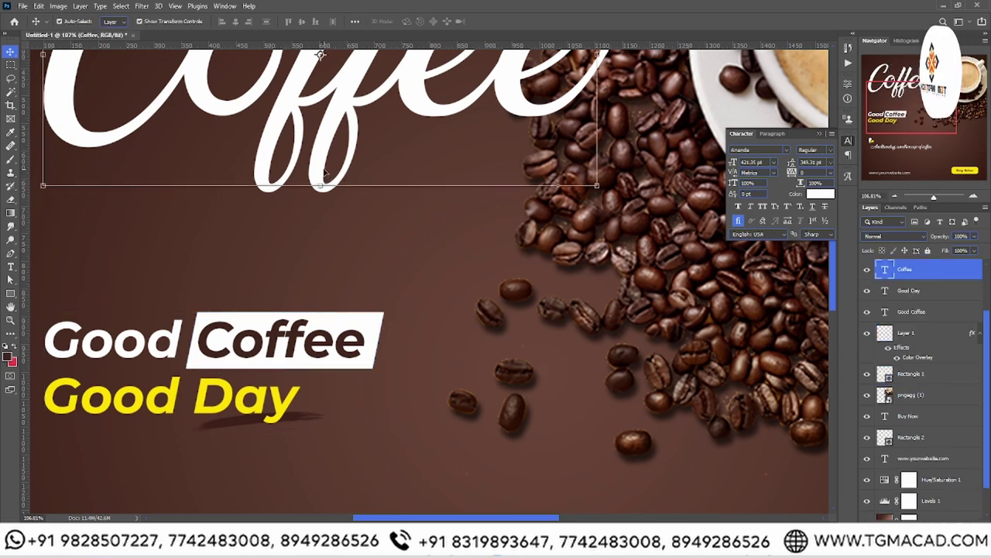
{"action": "key", "text": "shift+Down"}
{"action": "key", "text": "shift+Down"}
{"action": "key", "text": "shift+Down"}
{"action": "key", "text": "shift+Down"}
{"action": "key", "text": "shift+Down"}
{"action": "key", "text": "shift+Down"}
{"action": "key", "text": "shift+Down"}
{"action": "key", "text": "shift+Down"}
{"action": "key", "text": "shift+Down"}
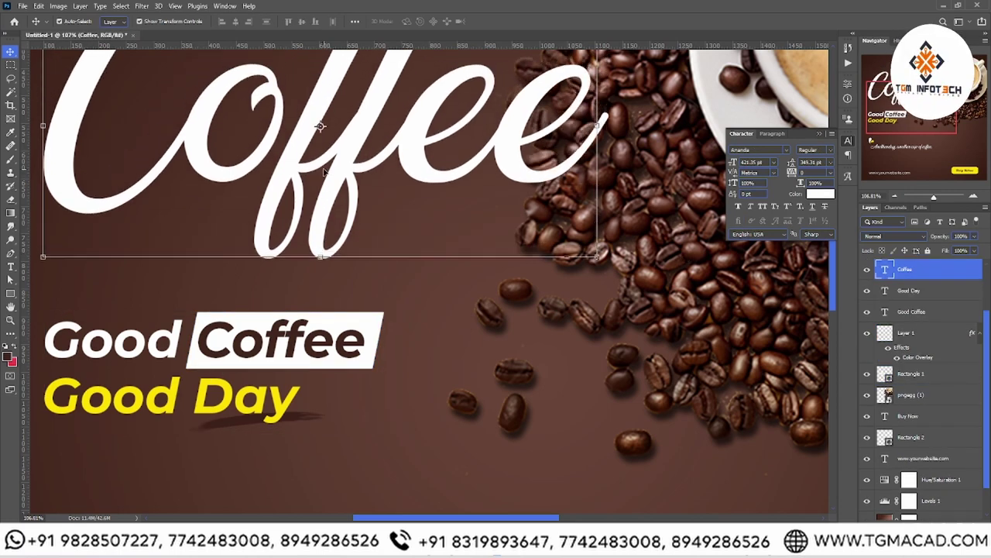
{"action": "key", "text": "shift+Down"}
{"action": "left_click", "coordinate": [10, 319]}
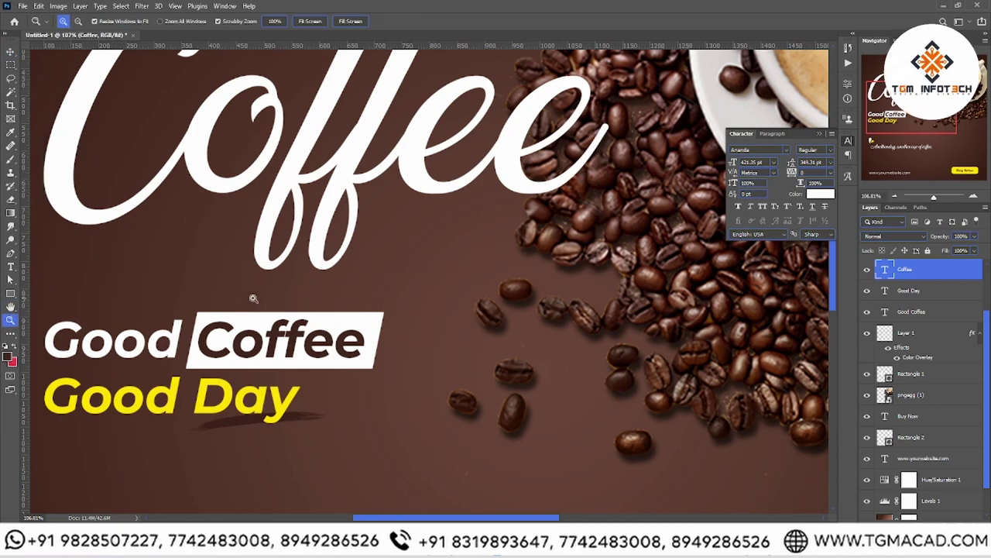
{"action": "left_click_drag", "start_coordinate": [253, 298], "coordinate": [229, 298]}
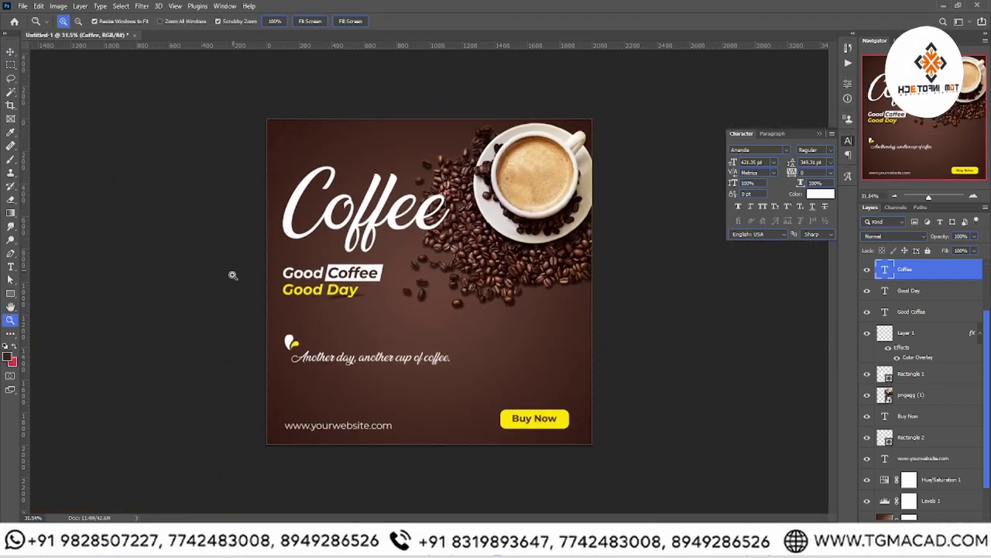
- Shift the Another day tagline slightly to the left
{"action": "mouse_move", "coordinate": [308, 384]}
{"action": "left_mouse_down"}
{"action": "mouse_move", "coordinate": [338, 380]}
{"action": "mouse_move", "coordinate": [346, 368]}
{"action": "left_mouse_up"}
{"action": "key", "text": "v"}
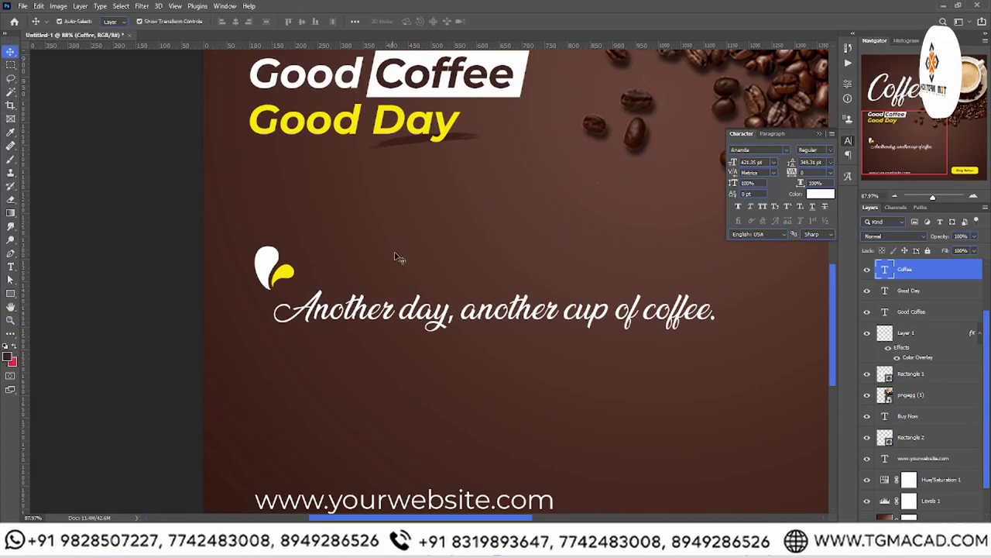
{"action": "left_click", "coordinate": [420, 316]}
{"action": "left_click_drag", "start_coordinate": [495, 311], "coordinate": [478, 310]}
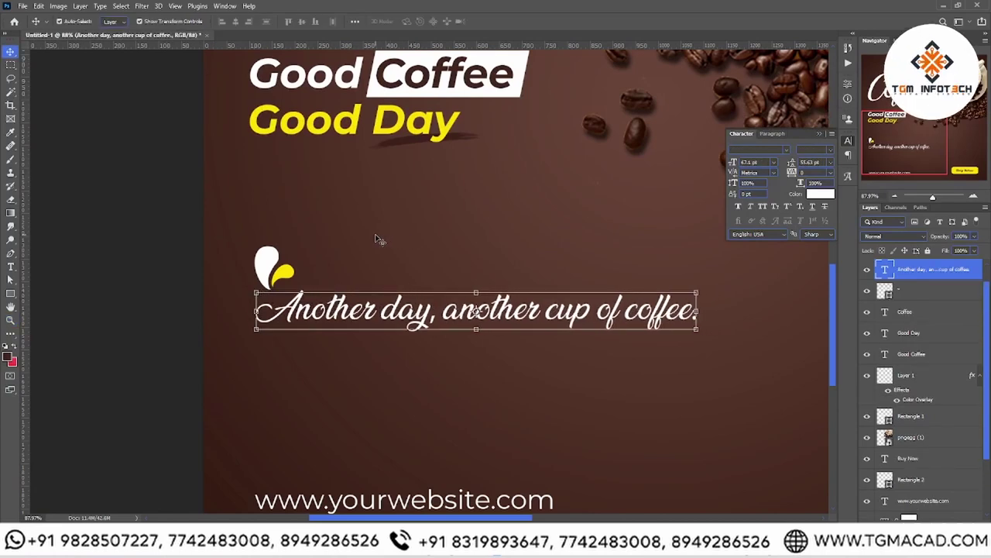
- Duplicate the white-and-yellow drop logo and place the copy above the Coffee title
{"action": "scroll", "coordinate": [380, 236], "scroll_direction": "up", "scroll_amount": 3}
{"action": "left_click", "coordinate": [228, 300]}
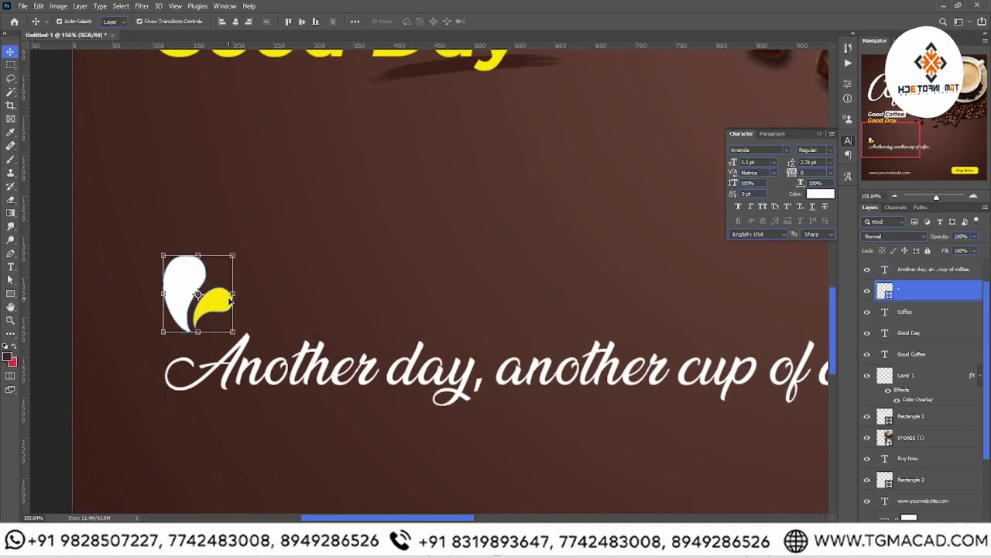
{"action": "key", "text": "ctrl+j"}
{"action": "key", "text": "ctrl+j"}
{"action": "mouse_move", "coordinate": [229, 304]}
{"action": "left_mouse_down"}
{"action": "mouse_move", "coordinate": [377, 210]}
{"action": "mouse_move", "coordinate": [552, 206]}
{"action": "mouse_move", "coordinate": [416, 405]}
{"action": "mouse_move", "coordinate": [601, 246]}
{"action": "mouse_move", "coordinate": [480, 378]}
{"action": "mouse_move", "coordinate": [560, 217]}
{"action": "mouse_move", "coordinate": [591, 216]}
{"action": "mouse_move", "coordinate": [459, 293]}
{"action": "mouse_move", "coordinate": [567, 227]}
{"action": "mouse_move", "coordinate": [238, 151]}
{"action": "mouse_move", "coordinate": [317, 245]}
{"action": "left_mouse_up"}
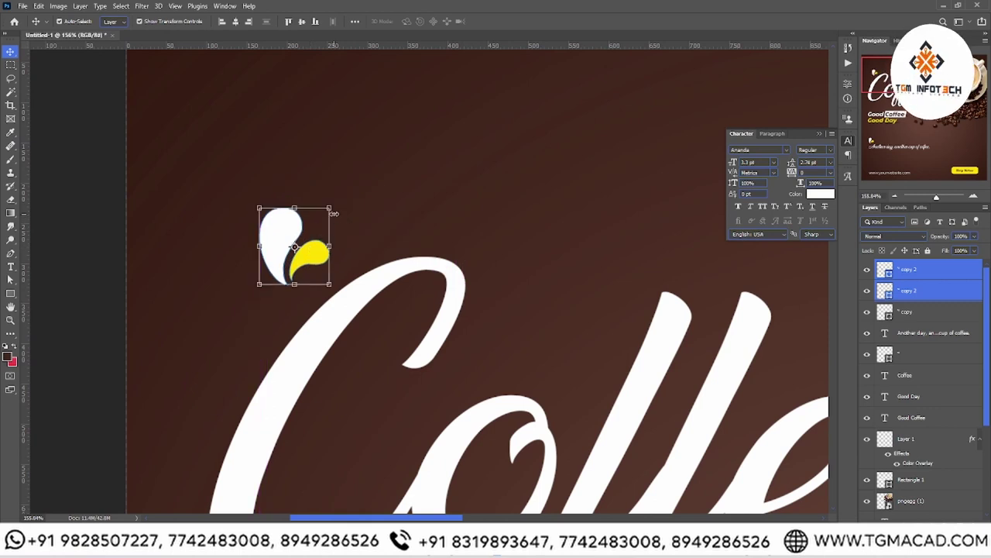
- Enlarge the logo copy to about 188% and set it above the C of Coffee
{"action": "left_click_drag", "start_coordinate": [330, 208], "coordinate": [392, 138]}
{"action": "mouse_move", "coordinate": [380, 209]}
{"action": "left_mouse_down"}
{"action": "mouse_move", "coordinate": [345, 261]}
{"action": "mouse_move", "coordinate": [347, 243]}
{"action": "left_mouse_up"}
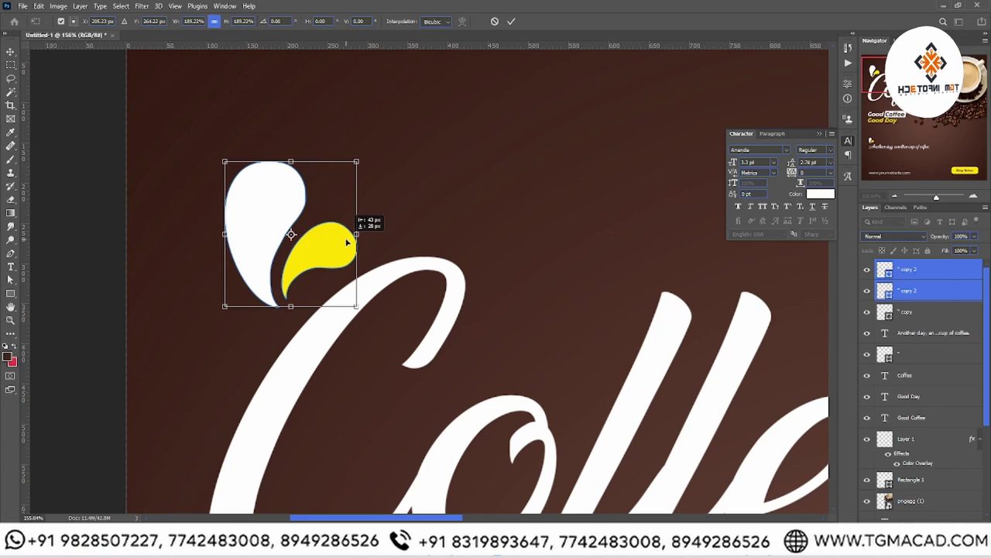
{"action": "key", "text": "Return"}
- Make another drop logo copy and flip it vertically and horizontally
{"action": "mouse_move", "coordinate": [323, 249]}
{"action": "left_mouse_down"}
{"action": "mouse_move", "coordinate": [672, 246]}
{"action": "mouse_move", "coordinate": [362, 200]}
{"action": "left_mouse_up"}
{"action": "right_click", "coordinate": [358, 181]}
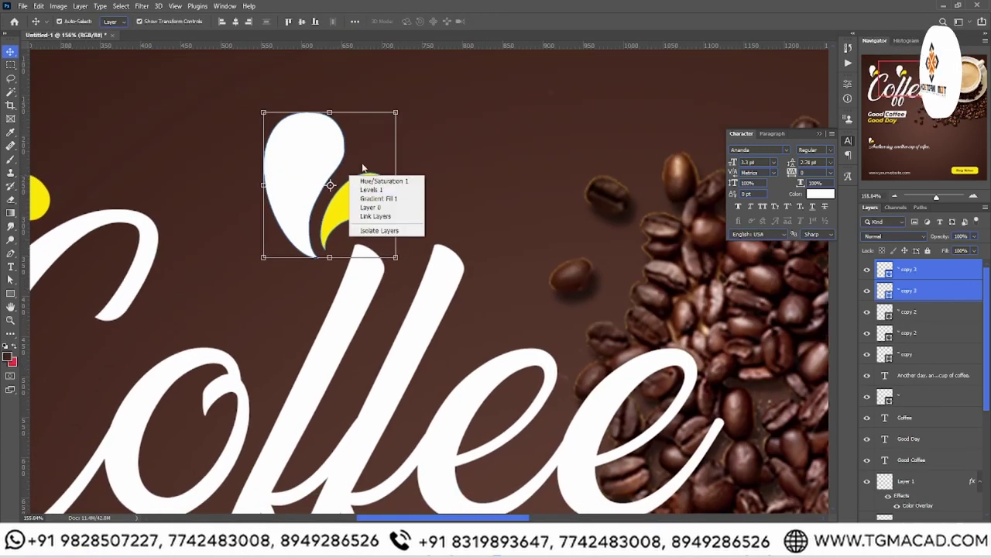
{"action": "key", "text": "Escape"}
{"action": "key", "text": "ctrl+t"}
{"action": "right_click", "coordinate": [363, 156]}
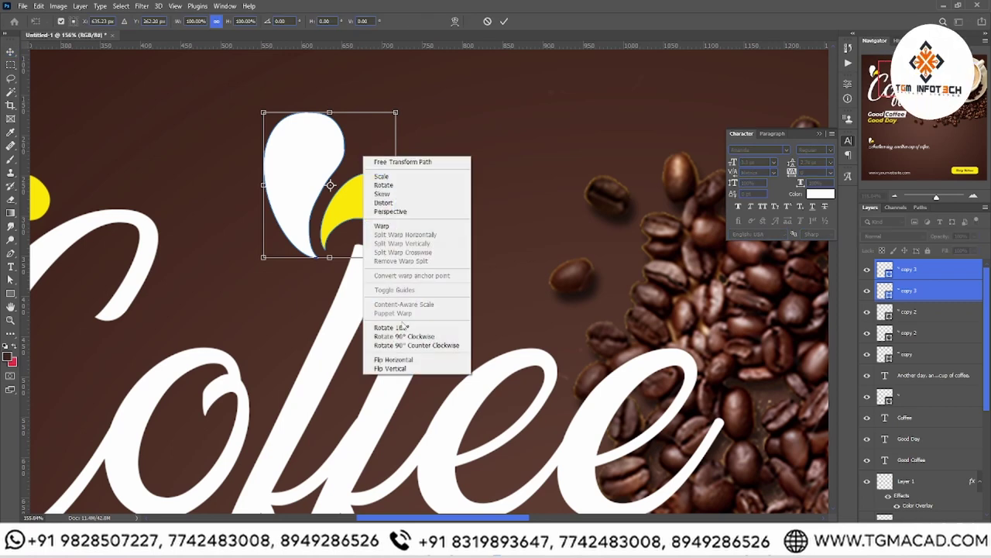
{"action": "left_click", "coordinate": [391, 368]}
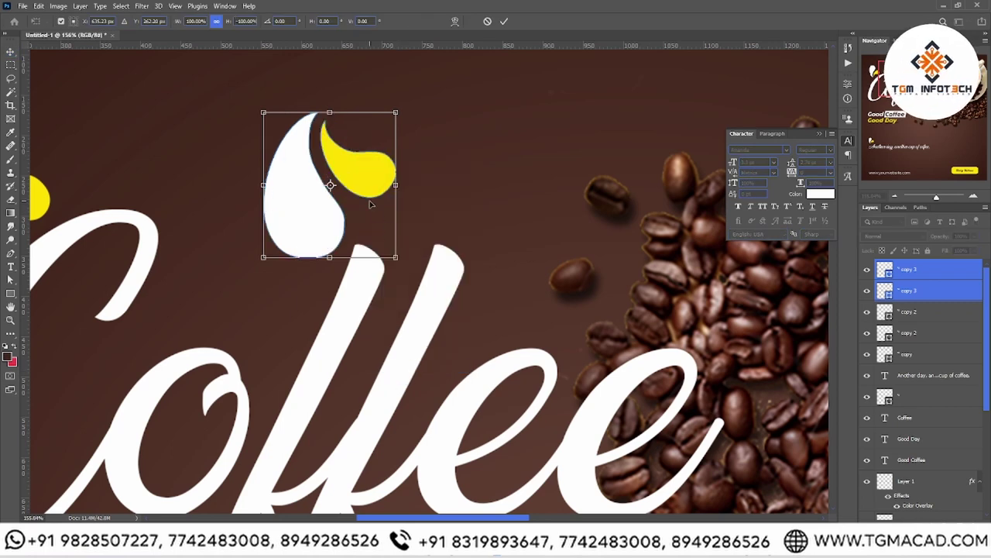
{"action": "right_click", "coordinate": [370, 203]}
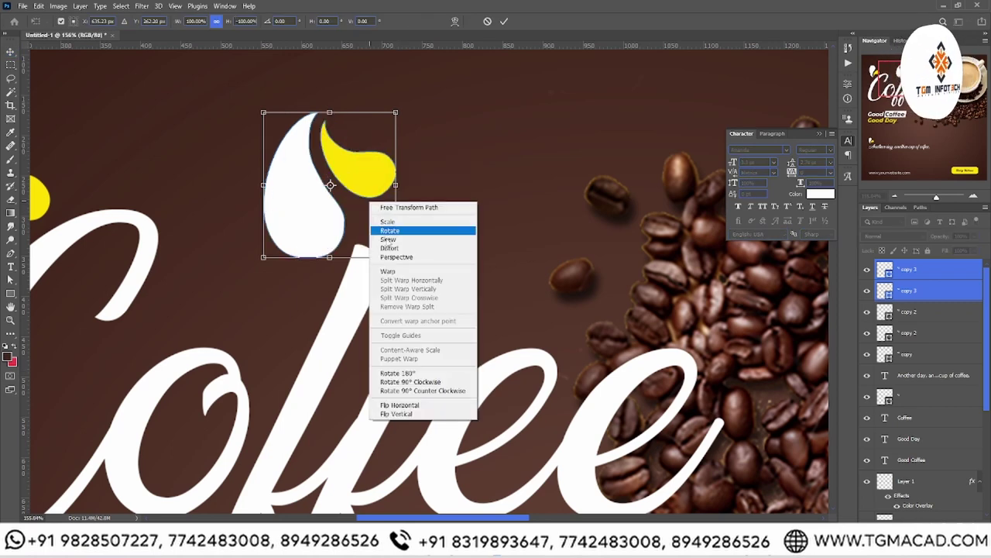
{"action": "left_click", "coordinate": [420, 407]}
- Shrink the flipped drop to about 34% and tuck it onto the ff of Coffee
{"action": "left_click_drag", "start_coordinate": [357, 199], "coordinate": [460, 444]}
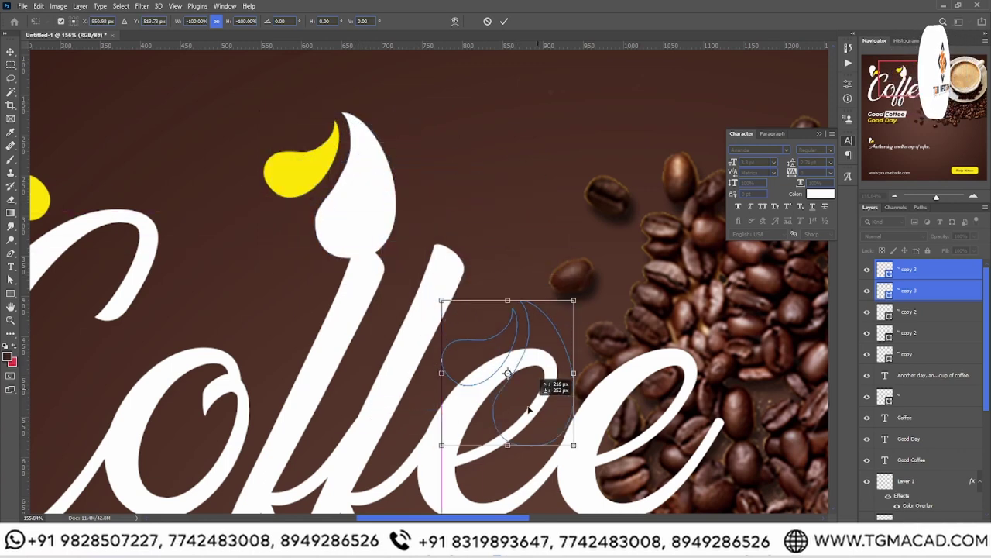
{"action": "scroll", "coordinate": [543, 309], "scroll_direction": "down", "scroll_amount": 1}
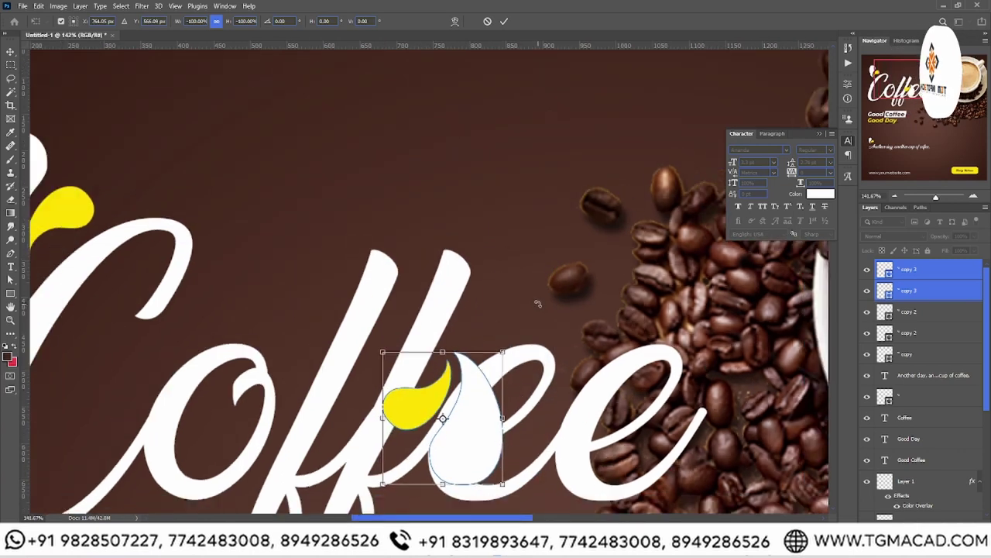
{"action": "left_click_drag", "start_coordinate": [549, 387], "coordinate": [493, 224]}
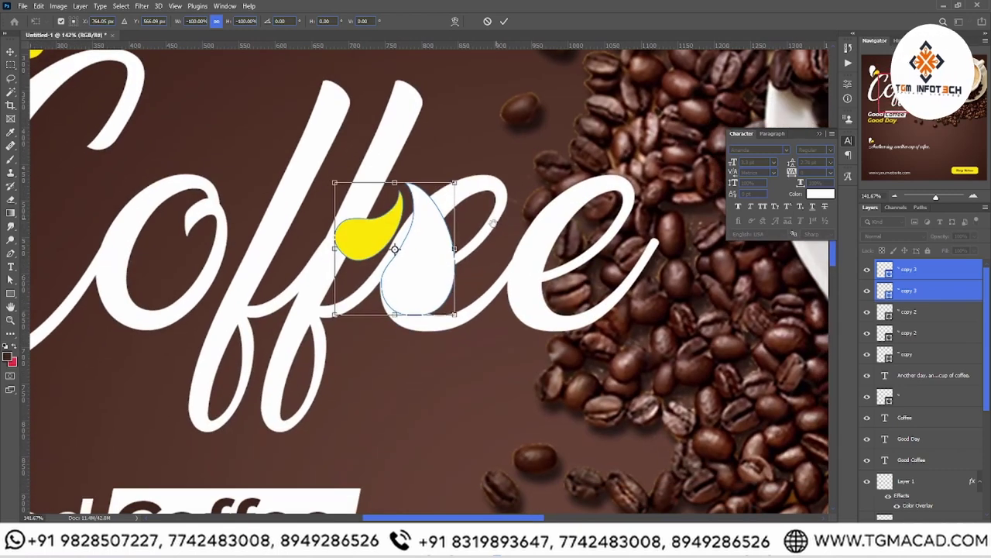
{"action": "mouse_move", "coordinate": [454, 316]}
{"action": "left_mouse_down"}
{"action": "mouse_move", "coordinate": [380, 226]}
{"action": "mouse_move", "coordinate": [378, 359]}
{"action": "mouse_move", "coordinate": [369, 329]}
{"action": "left_mouse_up"}
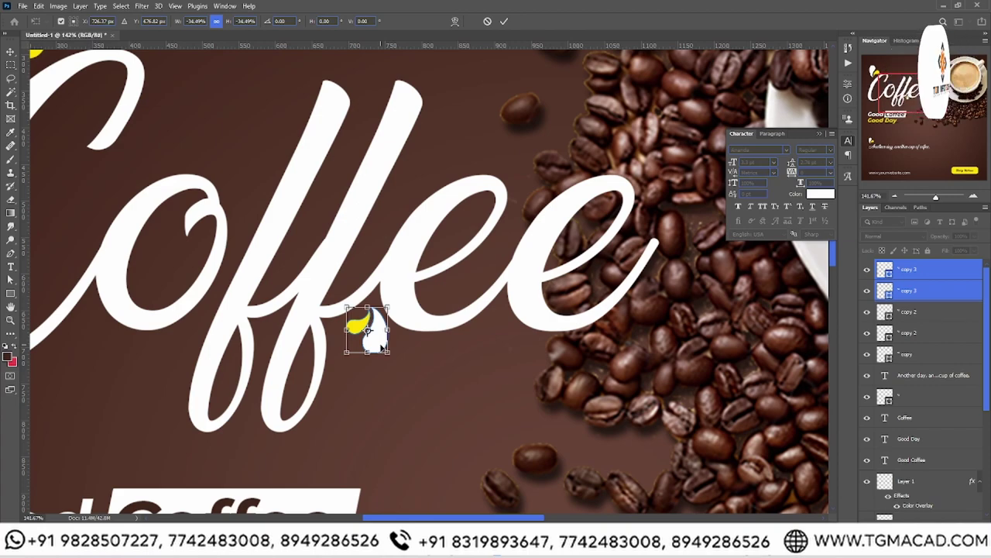
{"action": "left_click", "coordinate": [10, 320]}
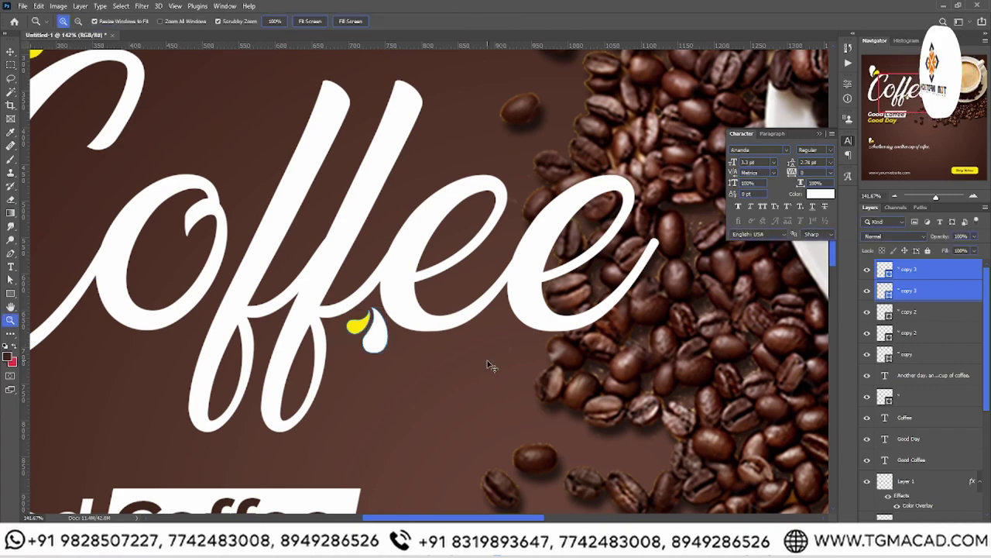
{"action": "key", "text": "ctrl+0"}
{"action": "key", "text": "ctrl+minus"}
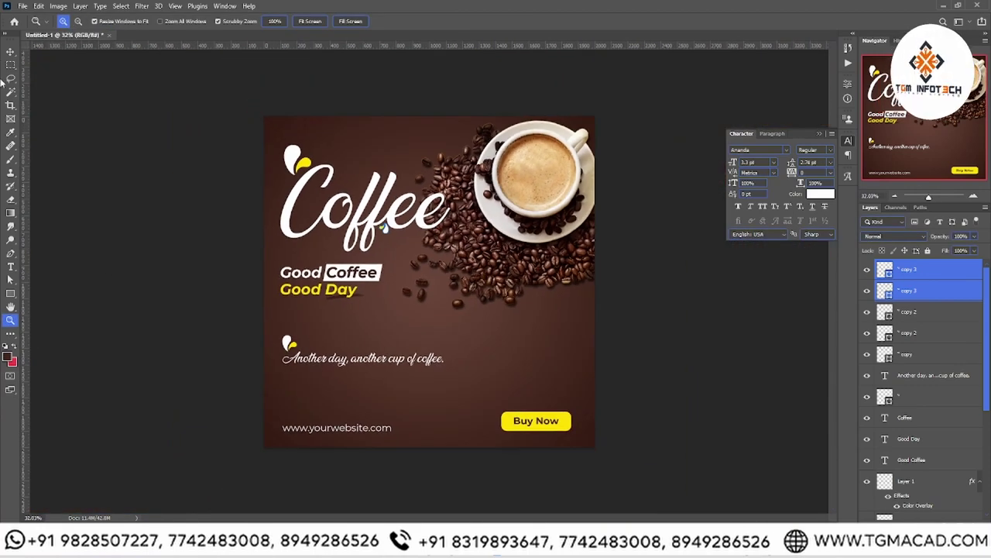
{"action": "left_click", "coordinate": [10, 51]}
{"action": "left_click", "coordinate": [682, 279]}
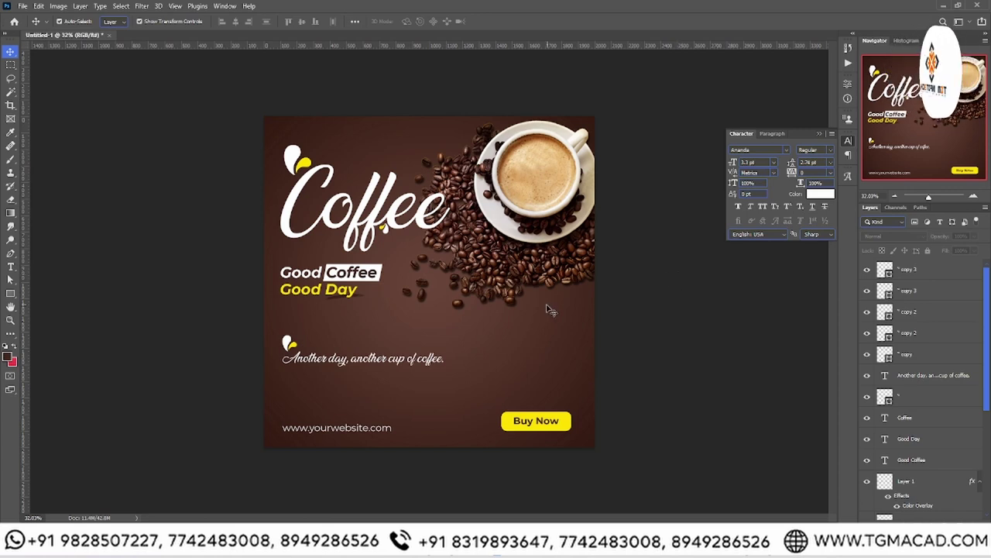
- Draw a circle with the Ellipse tool at the poster's bottom near Buy Now
{"action": "left_click", "coordinate": [11, 294]}
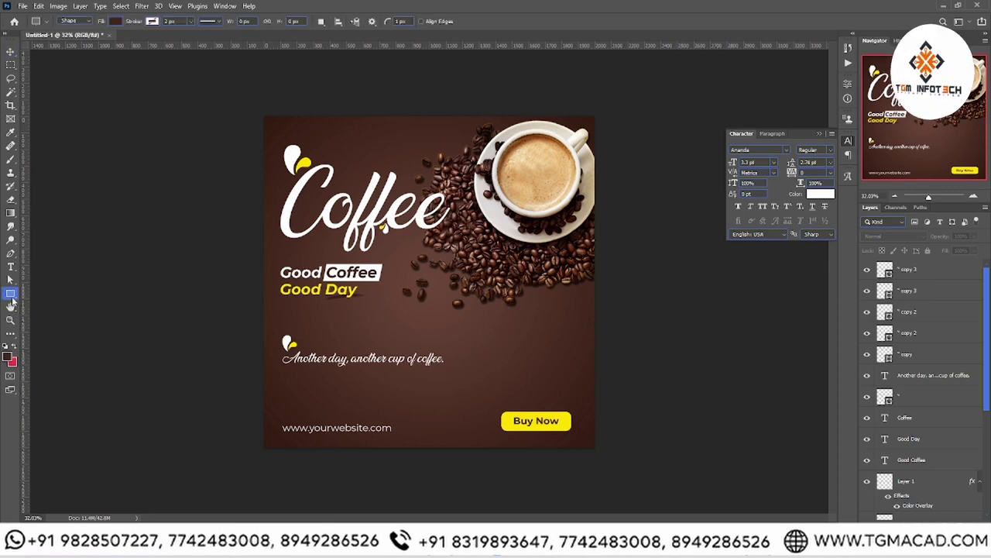
{"action": "right_click", "coordinate": [11, 294]}
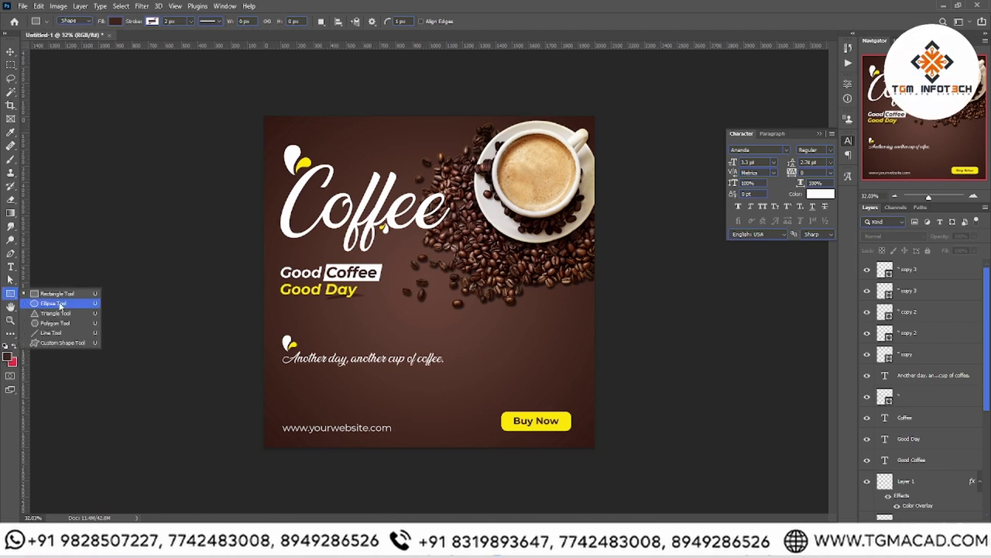
{"action": "left_click", "coordinate": [46, 302]}
{"action": "left_click_drag", "start_coordinate": [423, 389], "coordinate": [521, 482]}
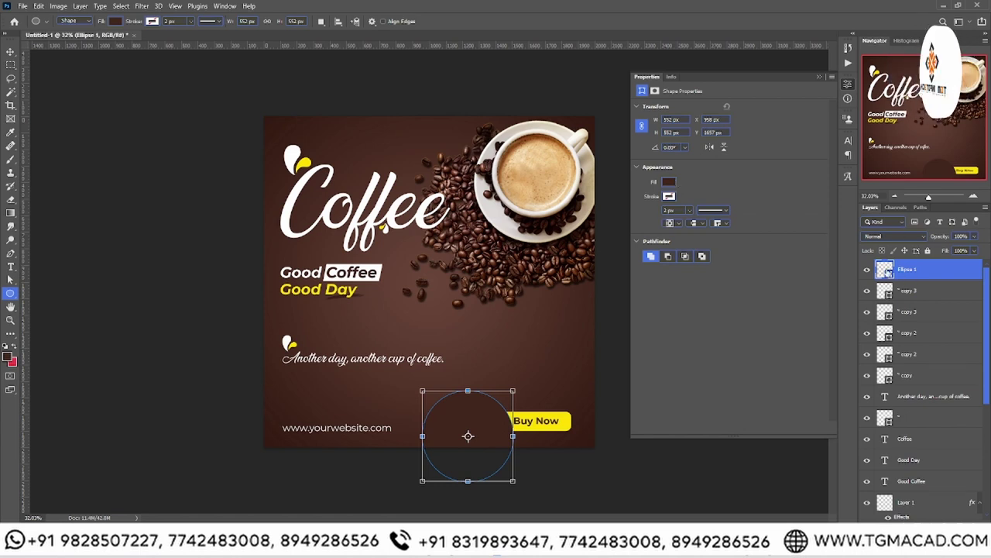
- Fill the circle with a light pinkish-brown gradient after trying several presets
{"action": "left_click", "coordinate": [117, 21]}
{"action": "left_click", "coordinate": [91, 41]}
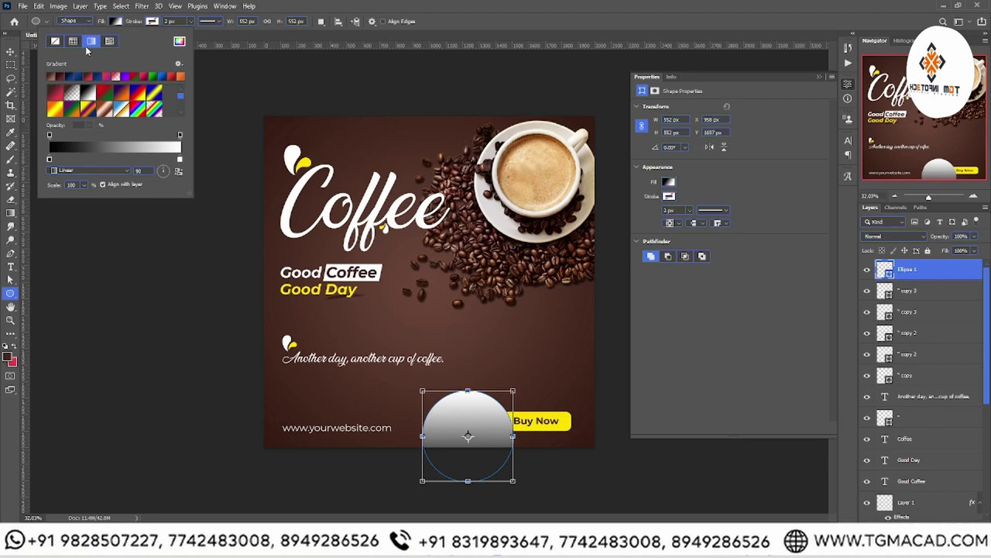
{"action": "left_click", "coordinate": [58, 78]}
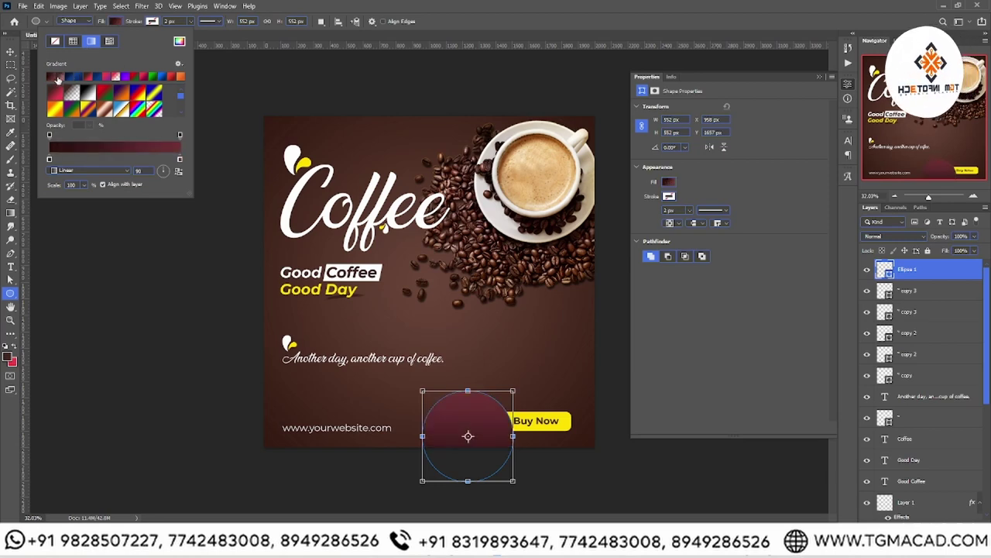
{"action": "left_click", "coordinate": [63, 91]}
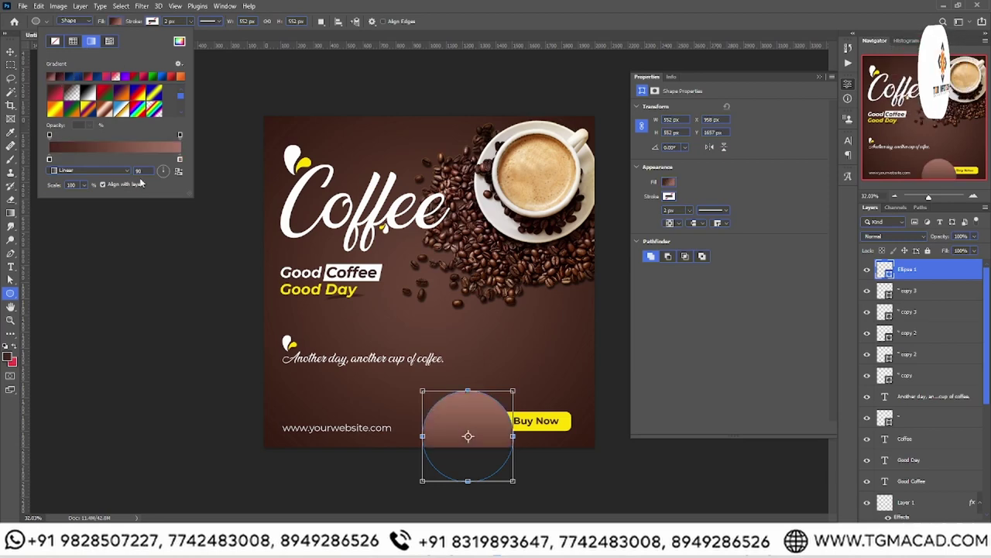
{"action": "left_click", "coordinate": [49, 160]}
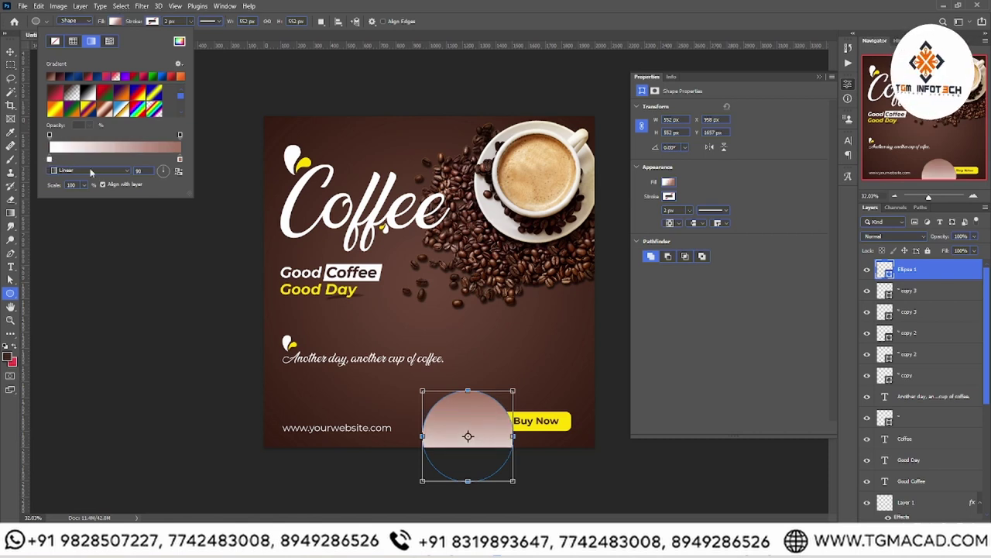
{"action": "left_click_drag", "start_coordinate": [49, 161], "coordinate": [71, 180]}
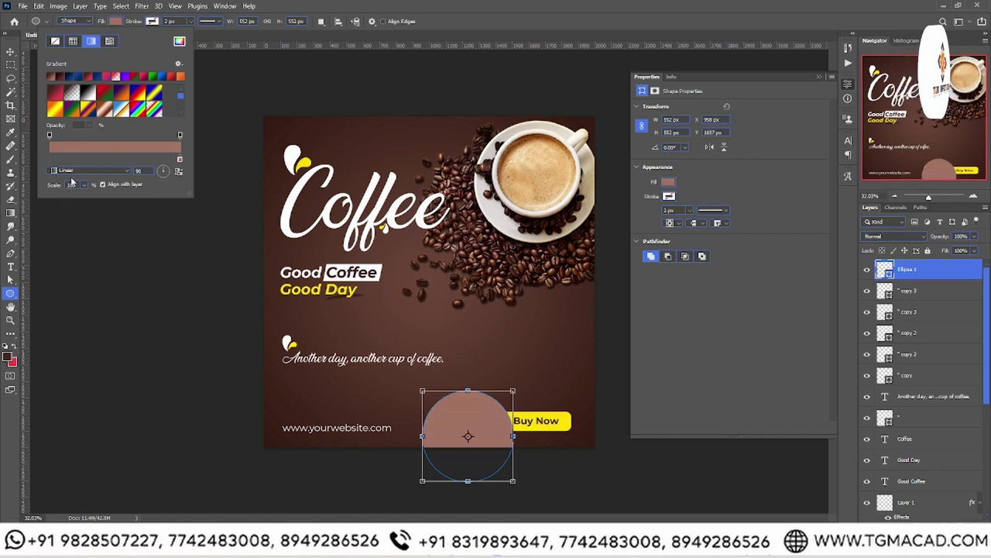
{"action": "left_click", "coordinate": [56, 76]}
{"action": "left_click", "coordinate": [59, 94]}
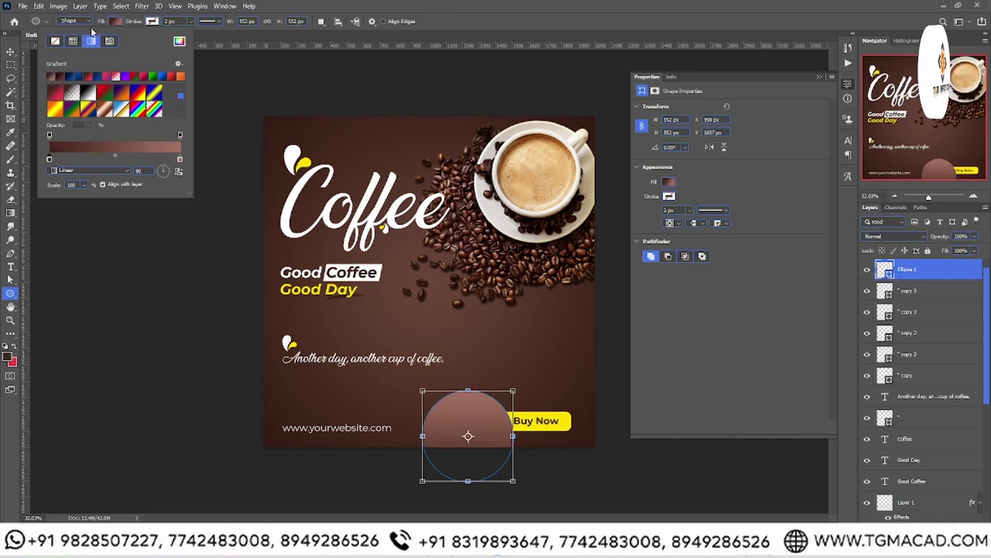
{"action": "left_click", "coordinate": [118, 27]}
{"action": "key", "text": "v"}
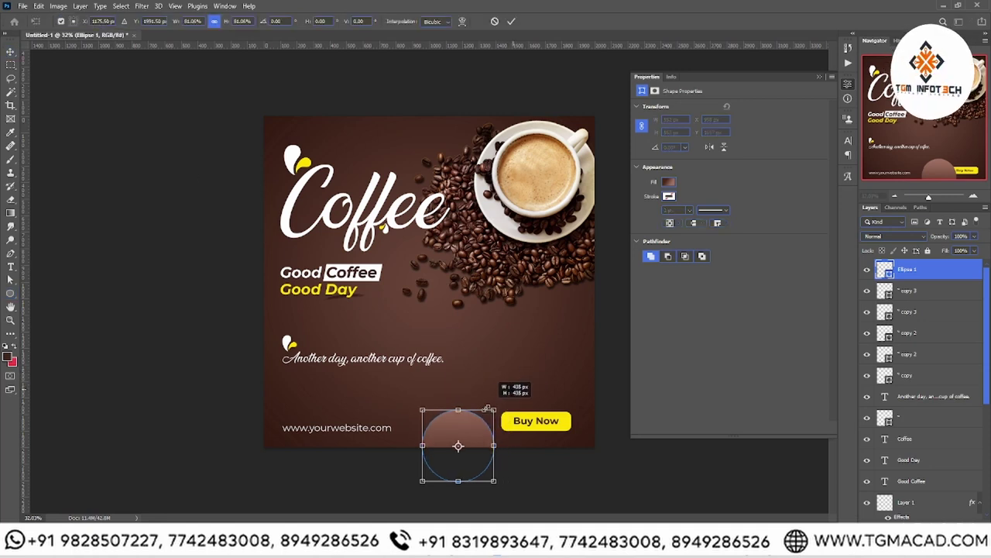
- Shrink the circle, place it right above Buy Now, and set its opacity to 23%
{"action": "mouse_move", "coordinate": [512, 389]}
{"action": "left_mouse_down"}
{"action": "mouse_move", "coordinate": [471, 438]}
{"action": "mouse_move", "coordinate": [520, 357]}
{"action": "mouse_move", "coordinate": [655, 329]}
{"action": "left_mouse_up"}
{"action": "left_click_drag", "start_coordinate": [602, 356], "coordinate": [582, 358]}
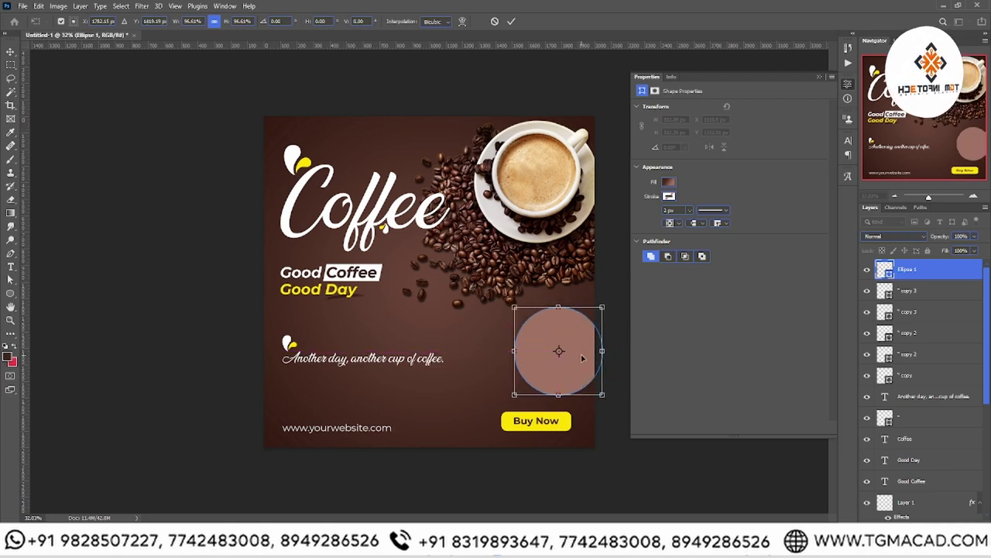
{"action": "key", "text": "Return"}
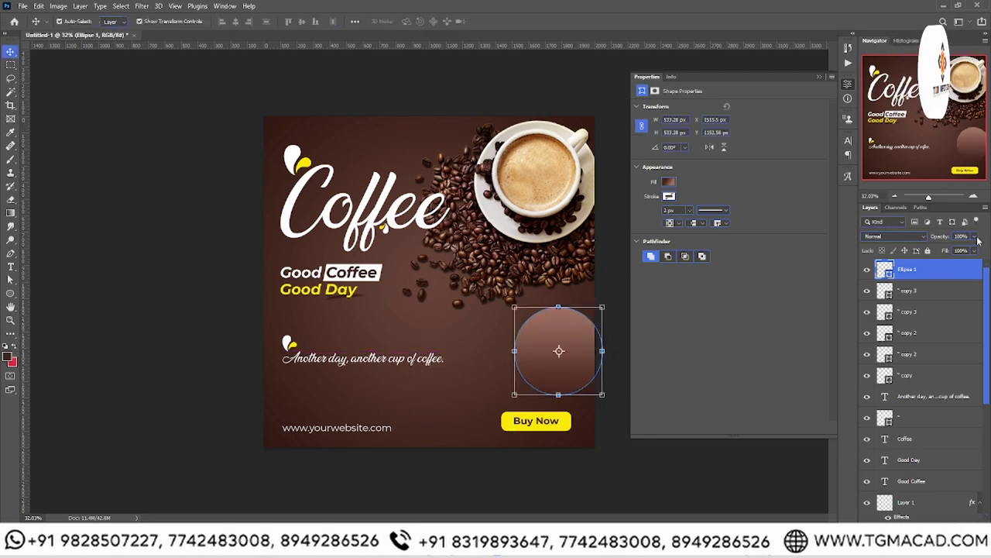
{"action": "left_click", "coordinate": [975, 236]}
{"action": "left_click_drag", "start_coordinate": [949, 253], "coordinate": [938, 249]}
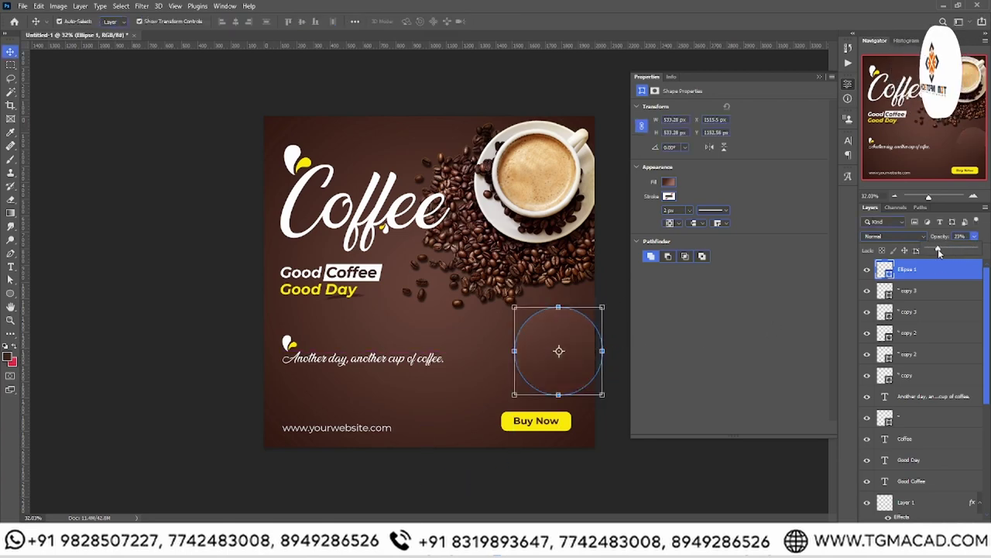
{"action": "left_click", "coordinate": [932, 295]}
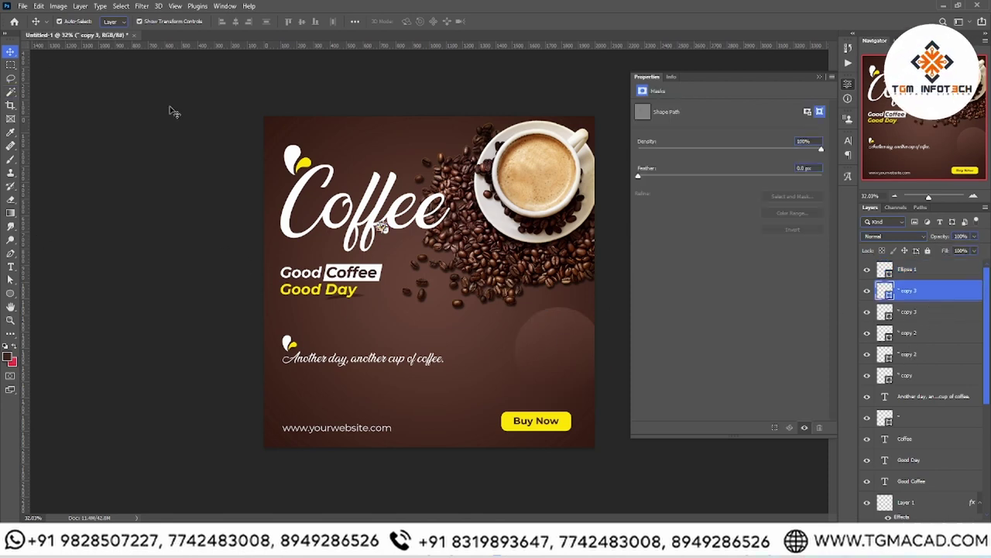
- Duplicate the faint circle to sit just left of Buy Now
{"action": "left_click", "coordinate": [573, 344]}
{"action": "mouse_move", "coordinate": [560, 347]}
{"action": "left_mouse_down"}
{"action": "mouse_move", "coordinate": [462, 387]}
{"action": "mouse_move", "coordinate": [454, 397]}
{"action": "mouse_move", "coordinate": [469, 417]}
{"action": "left_mouse_up"}
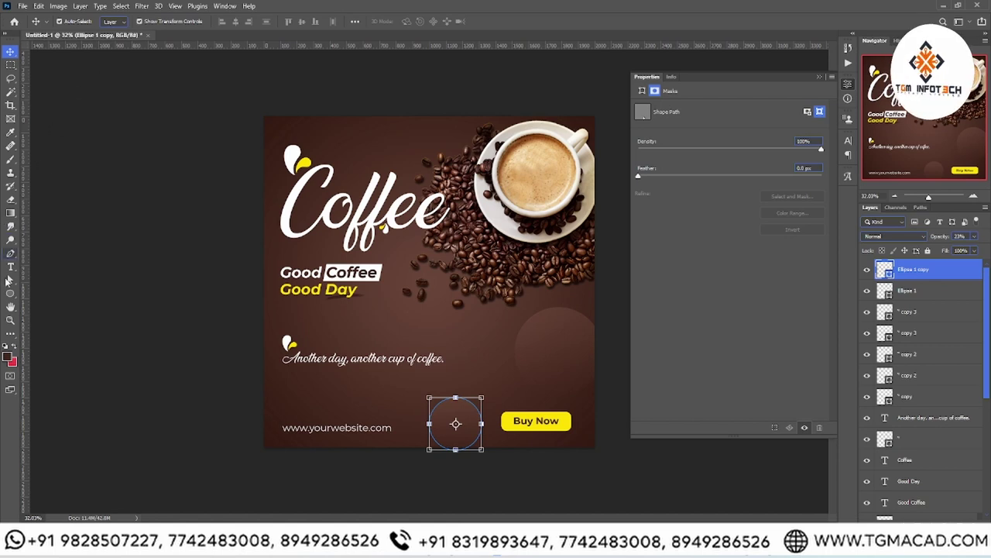
{"action": "left_click", "coordinate": [10, 293]}
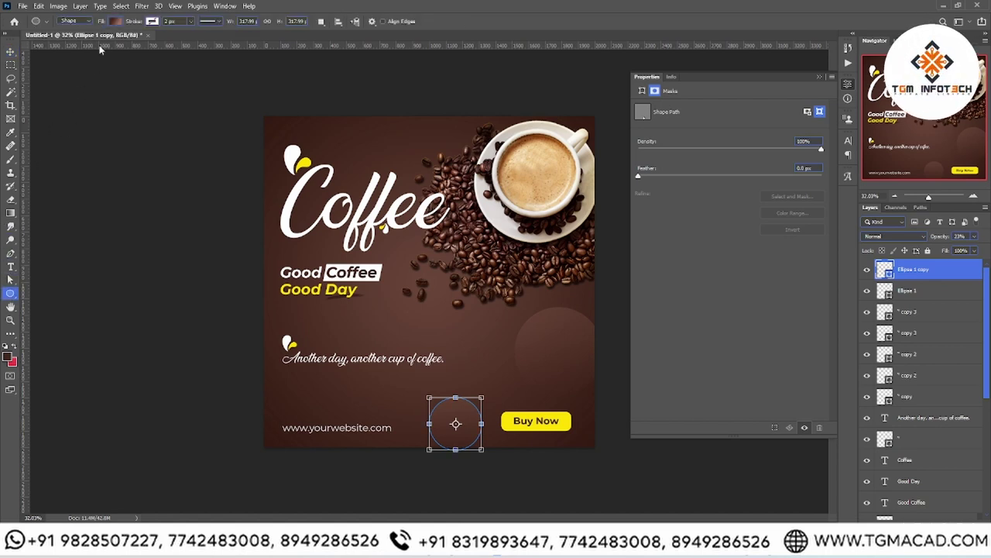
{"action": "left_click", "coordinate": [116, 23]}
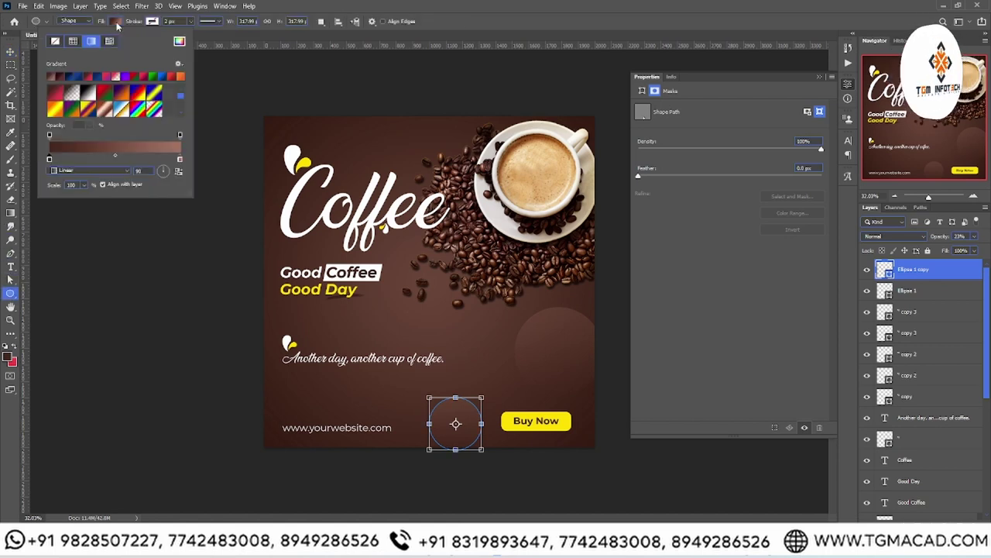
- Set the gradient angle to -158 and create a 317.99 px ellipse
{"action": "left_click", "coordinate": [156, 177]}
{"action": "left_click", "coordinate": [377, 463]}
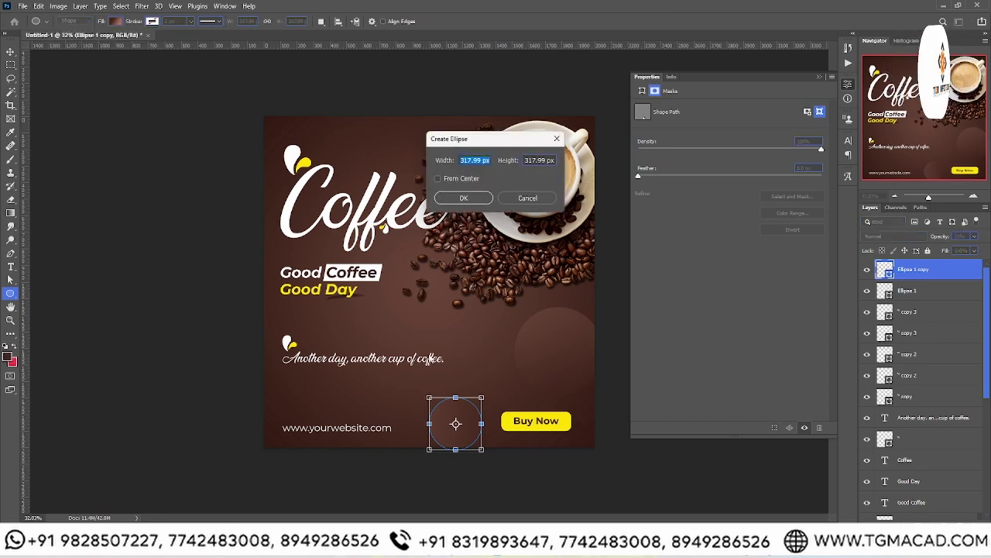
{"action": "key", "text": "Return"}
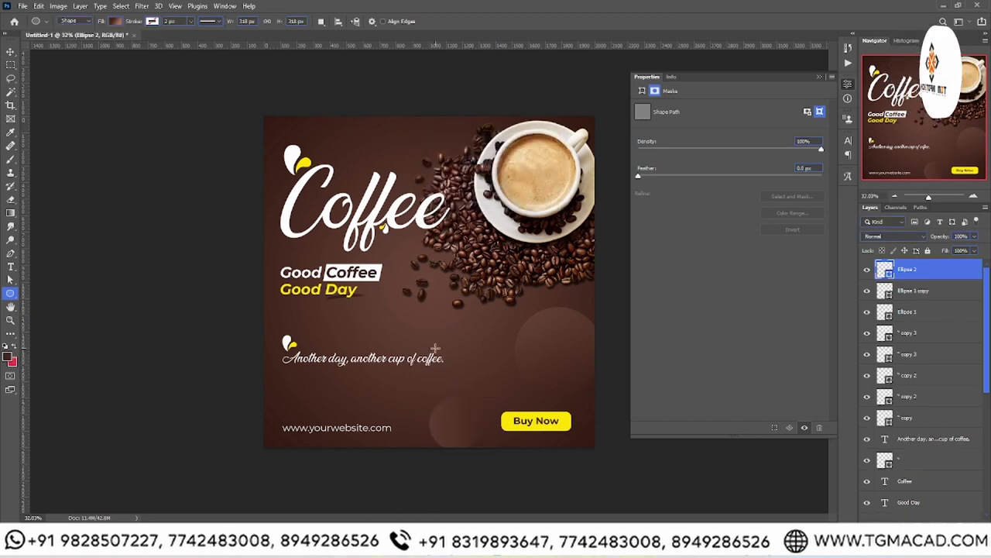
- Move a circle copy to the left edge beside the tagline's drop icon
{"action": "left_click", "coordinate": [11, 52]}
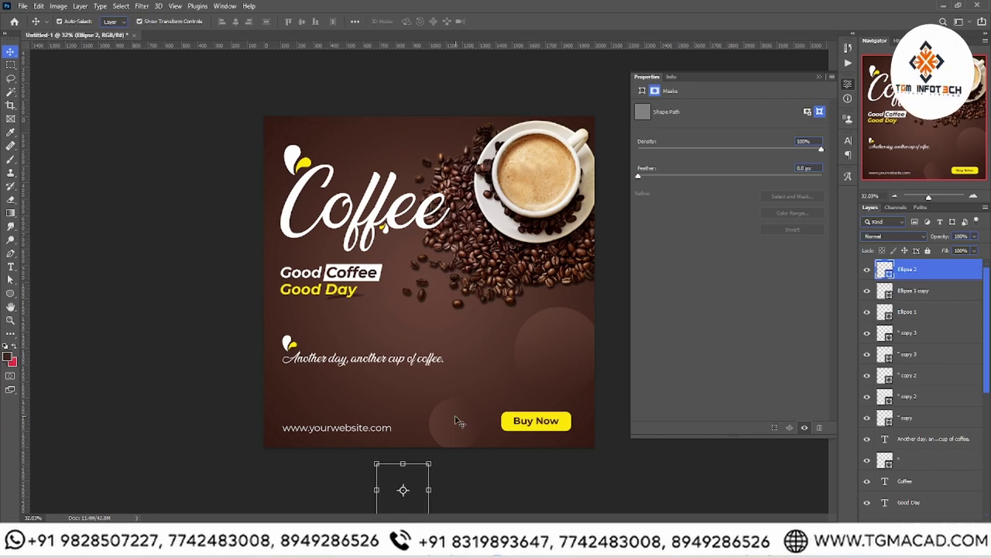
{"action": "left_click_drag", "start_coordinate": [457, 421], "coordinate": [251, 351]}
{"action": "left_click", "coordinate": [10, 320]}
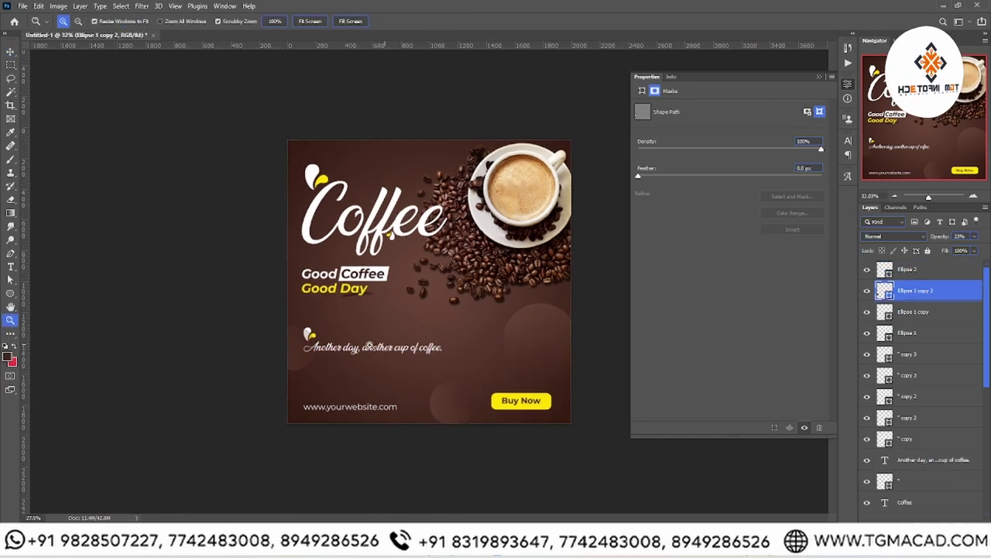
{"action": "left_click_drag", "start_coordinate": [385, 345], "coordinate": [354, 343]}
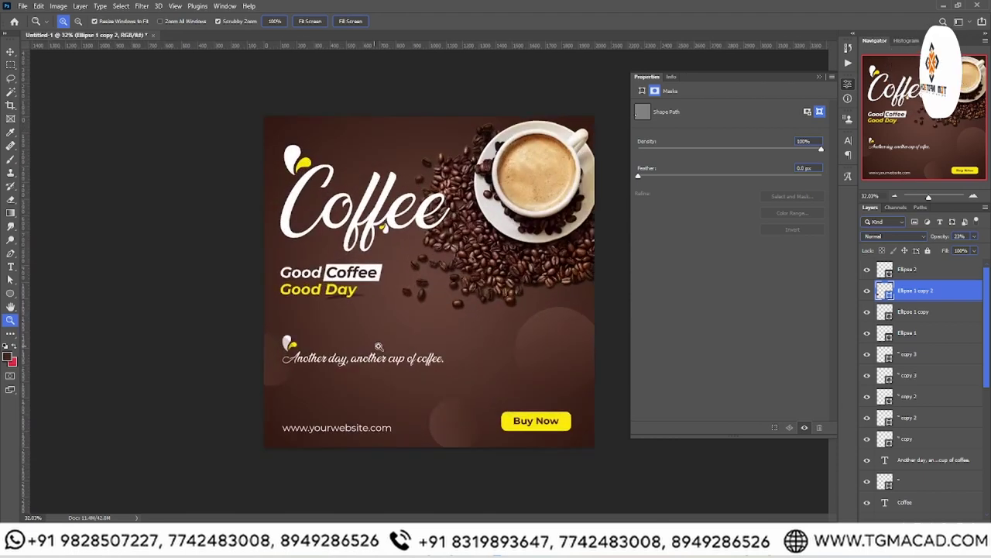
{"action": "left_click", "coordinate": [11, 52]}
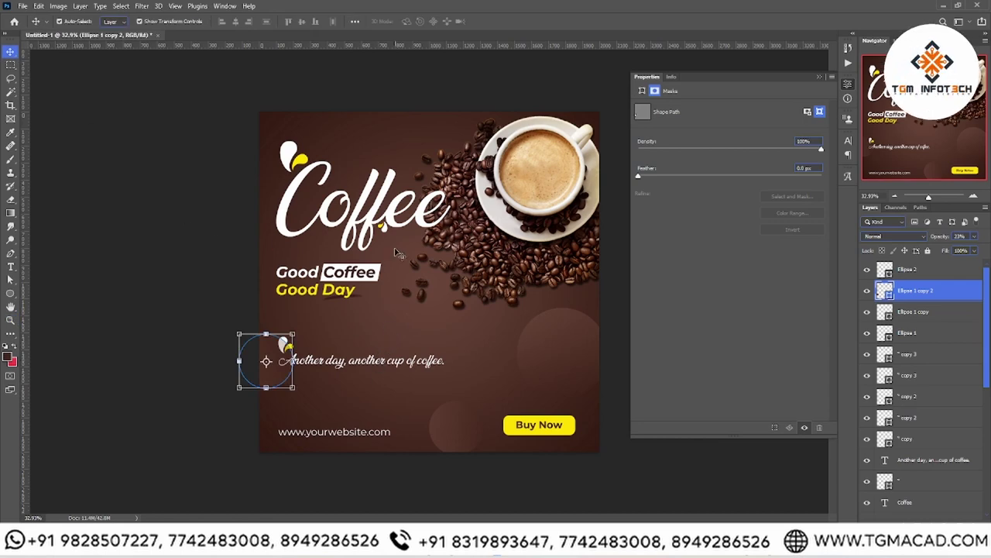
{"action": "key", "text": "ctrl+plus"}
- Copy the Good Day text above the Coffee title
{"action": "left_click", "coordinate": [255, 270]}
{"action": "left_click", "coordinate": [279, 293]}
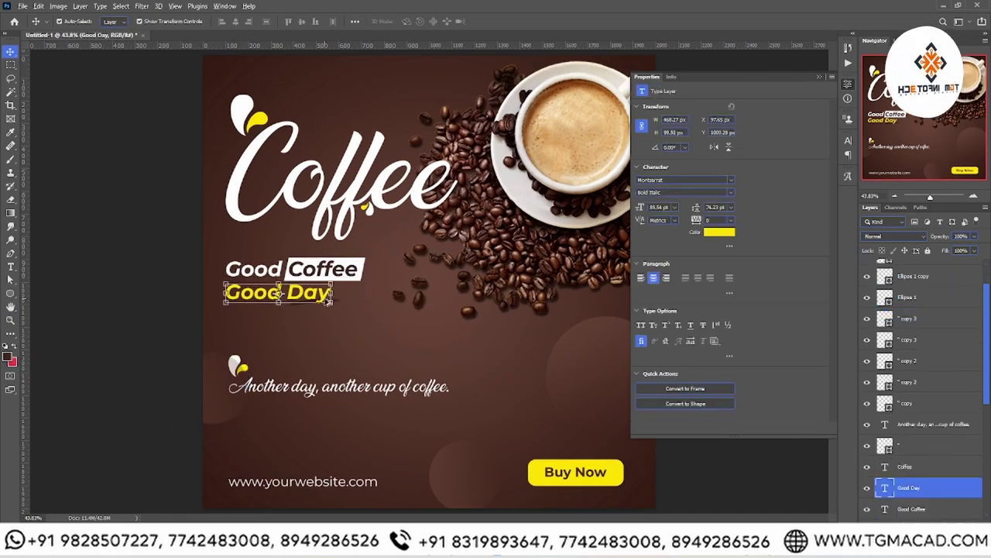
{"action": "mouse_move", "coordinate": [329, 300]}
{"action": "left_mouse_down", "text": "alt"}
{"action": "mouse_move", "coordinate": [404, 87]}
{"action": "mouse_move", "coordinate": [401, 145]}
{"action": "left_mouse_up", "text": "alt"}
- Select the Good Day copy's layer and nudge it up toward the top
{"action": "left_click", "coordinate": [420, 102]}
{"action": "left_click", "coordinate": [415, 135]}
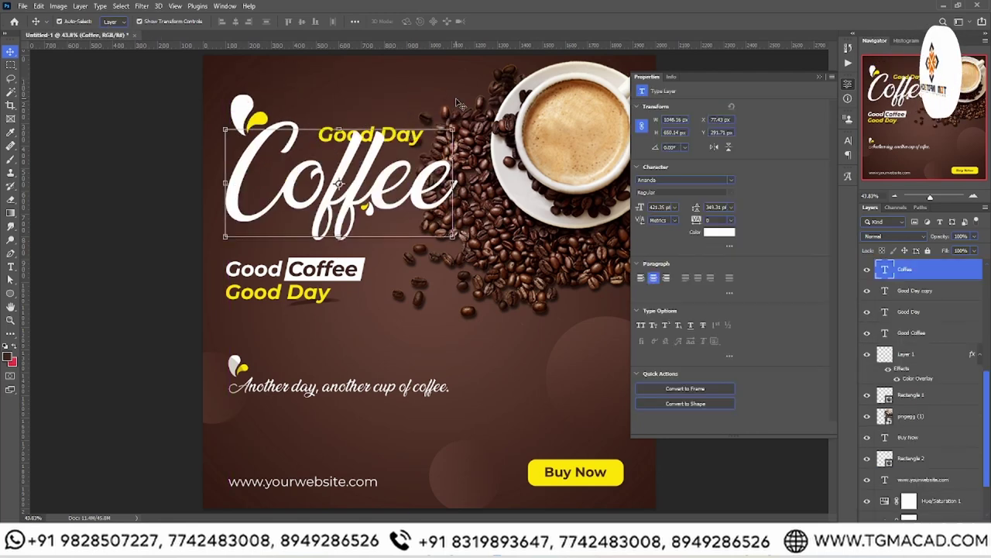
{"action": "left_click", "coordinate": [457, 103]}
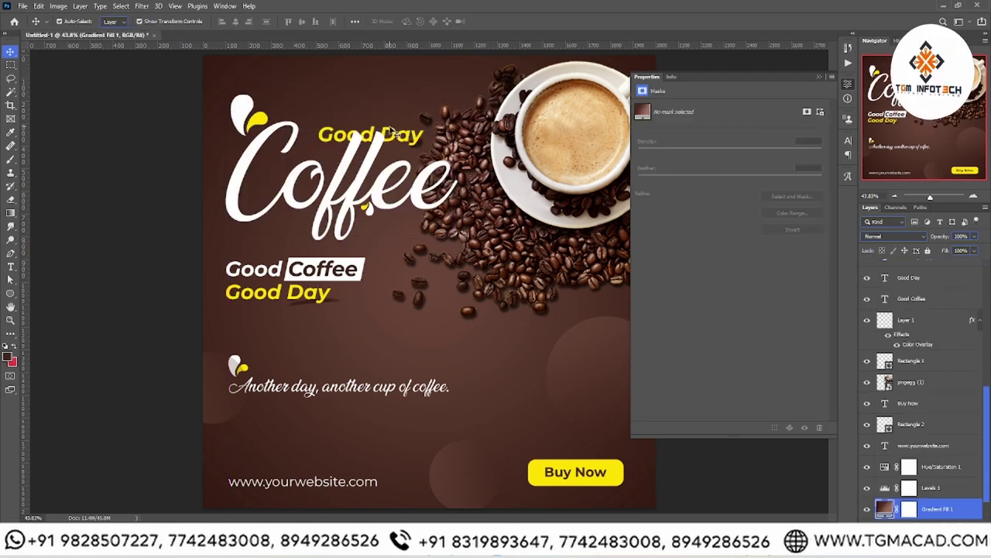
{"action": "left_click", "coordinate": [393, 133]}
{"action": "left_click", "coordinate": [401, 124]}
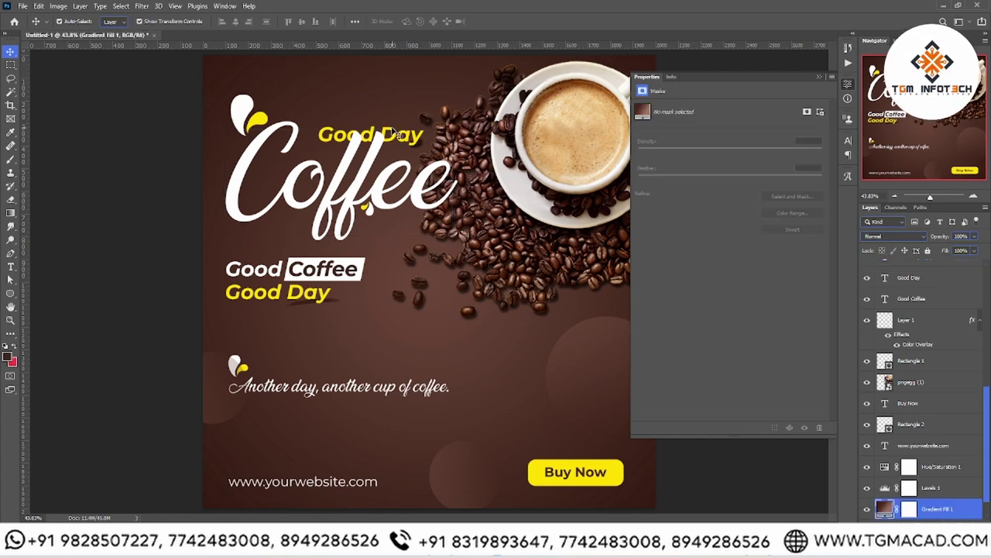
{"action": "left_click", "coordinate": [395, 133]}
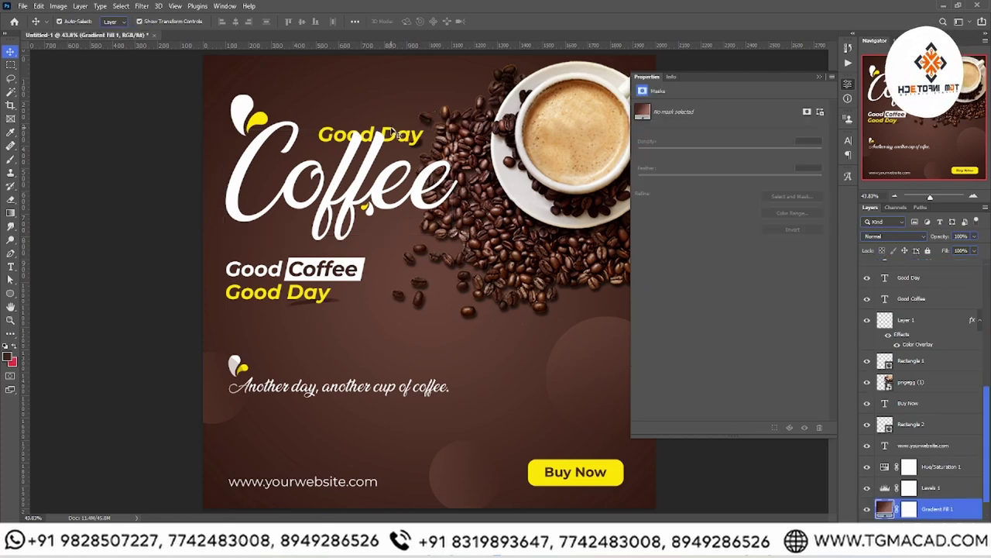
{"action": "left_click", "coordinate": [393, 133]}
{"action": "left_click", "coordinate": [923, 291]}
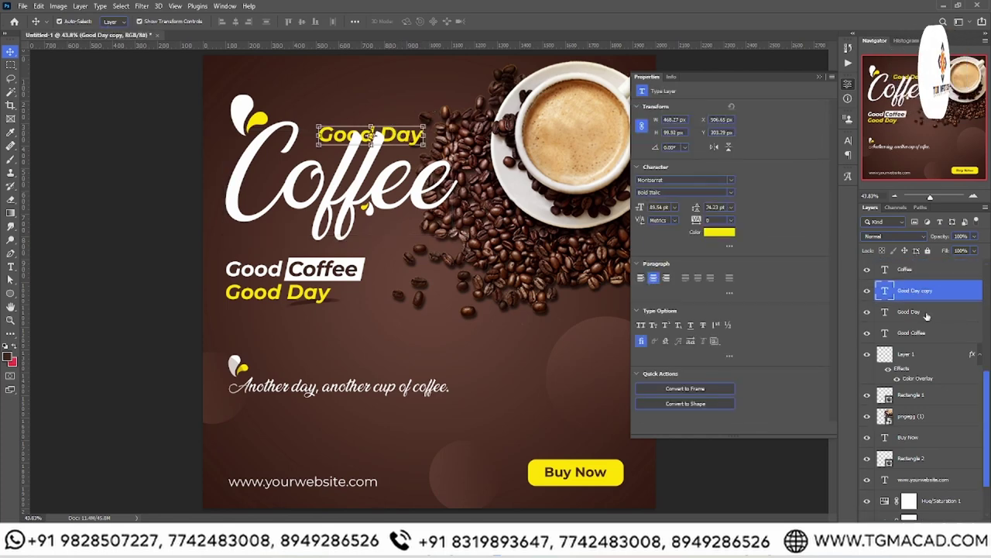
{"action": "key", "text": "shift+Up"}
{"action": "key", "text": "shift+Up"}
{"action": "key", "text": "shift+Up"}
{"action": "key", "text": "shift+Up"}
{"action": "key", "text": "shift+Up"}
{"action": "key", "text": "shift+Up"}
{"action": "key", "text": "shift+Up"}
{"action": "key", "text": "shift+Up"}
{"action": "key", "text": "shift+Up"}
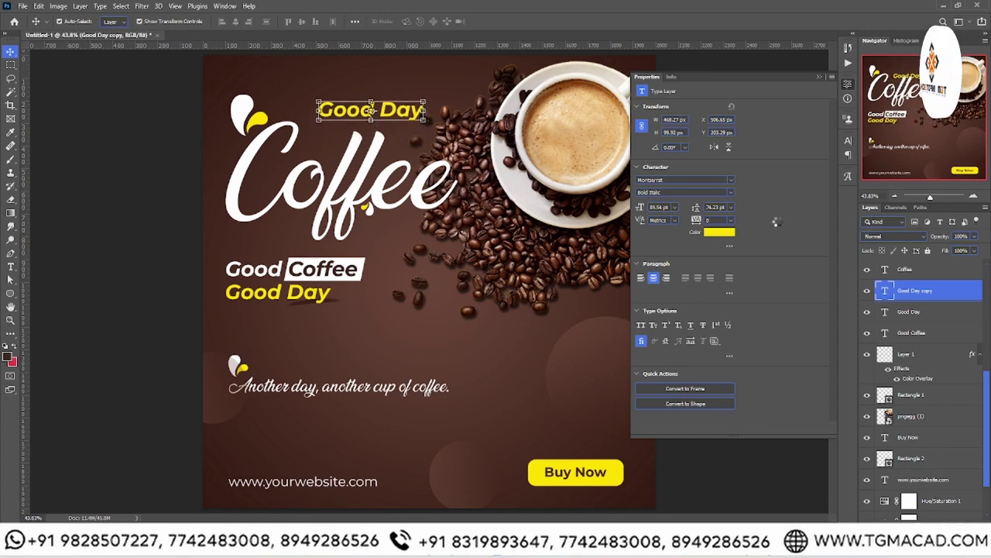
{"action": "key", "text": "shift+Up"}
{"action": "key", "text": "shift+Up"}
{"action": "key", "text": "shift+Up"}
{"action": "key", "text": "shift+Up"}
{"action": "key", "text": "shift+Up"}
{"action": "key", "text": "shift+Up"}
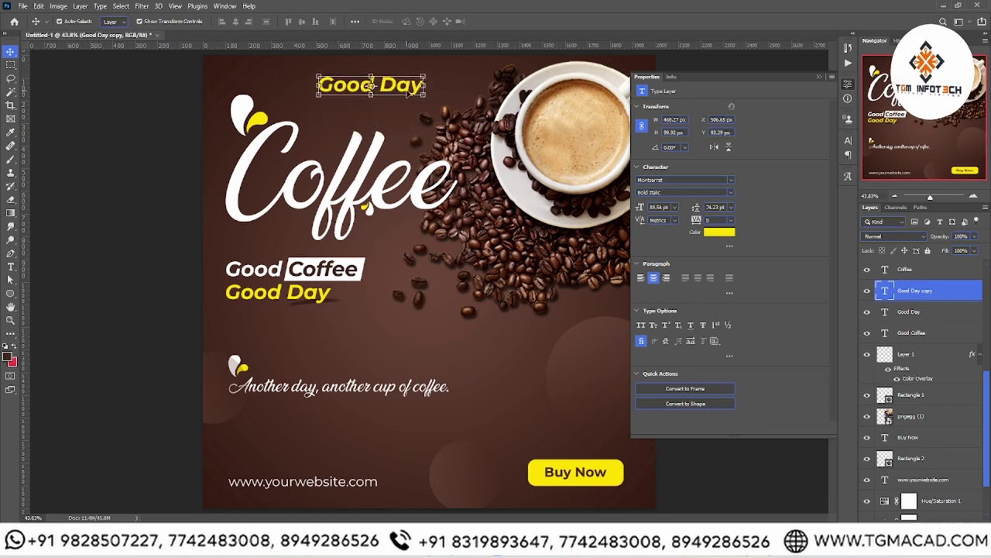
- Retype the copy as two-line 'Logo here' and commit it
{"action": "double_click", "coordinate": [371, 85]}
{"action": "type", "text": "Lo"}
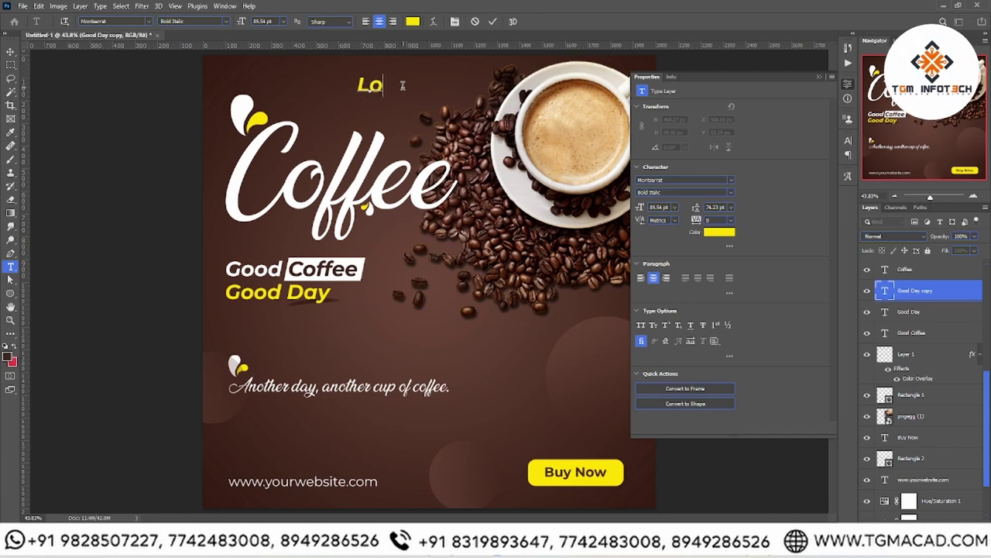
{"action": "type", "text": "go"}
{"action": "key", "text": "BackSpace"}
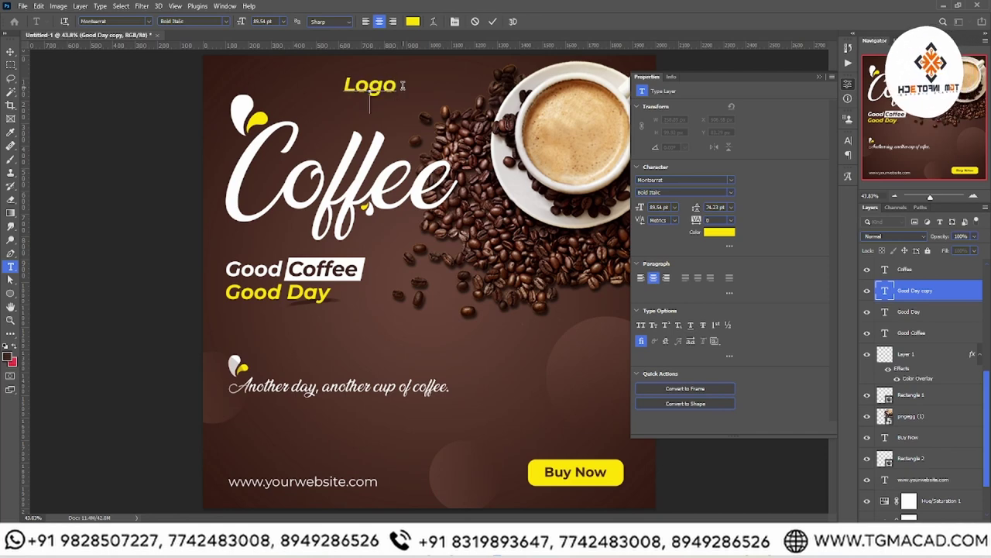
{"action": "type", "text": "here"}
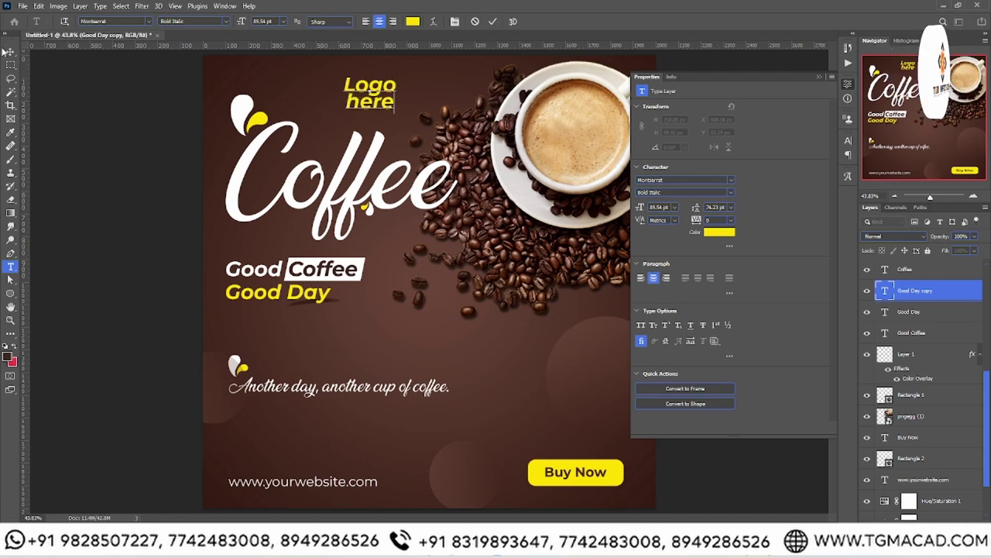
{"action": "left_click", "coordinate": [8, 51]}
- Make the Logo here text white and scale it down to about 37%
{"action": "left_click", "coordinate": [718, 232]}
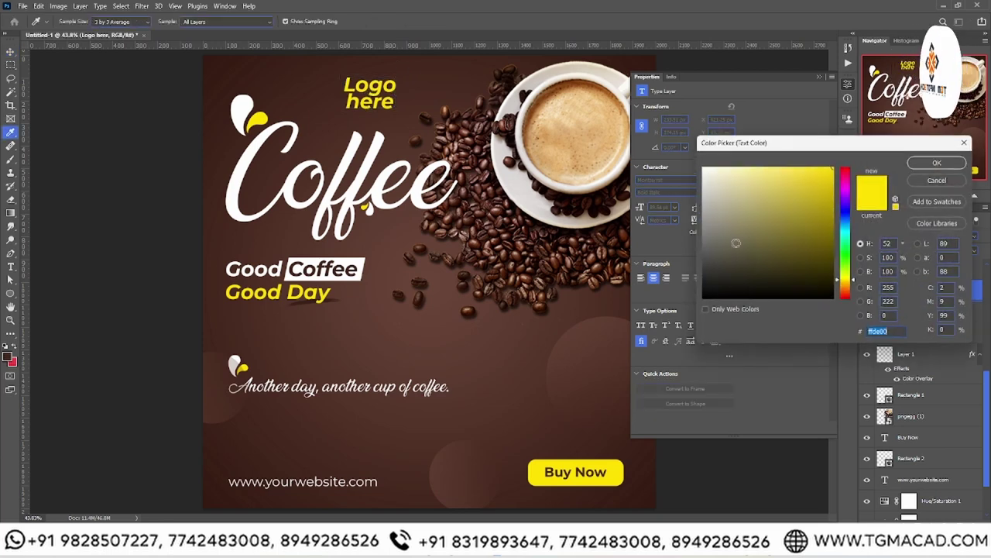
{"action": "left_click", "coordinate": [706, 168]}
{"action": "key", "text": "Return"}
{"action": "key", "text": "ctrl+t"}
{"action": "left_click_drag", "start_coordinate": [398, 75], "coordinate": [365, 97]}
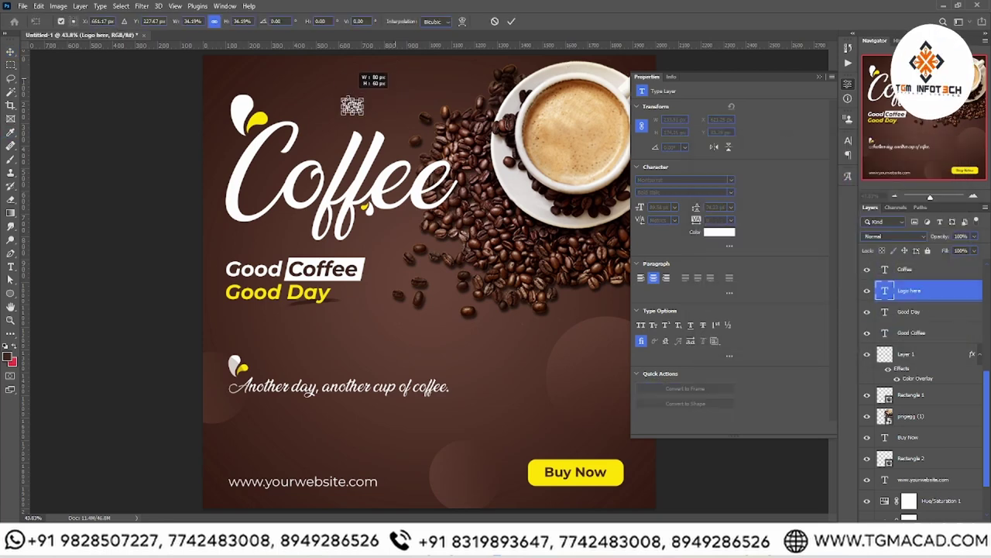
{"action": "key", "text": "Return"}
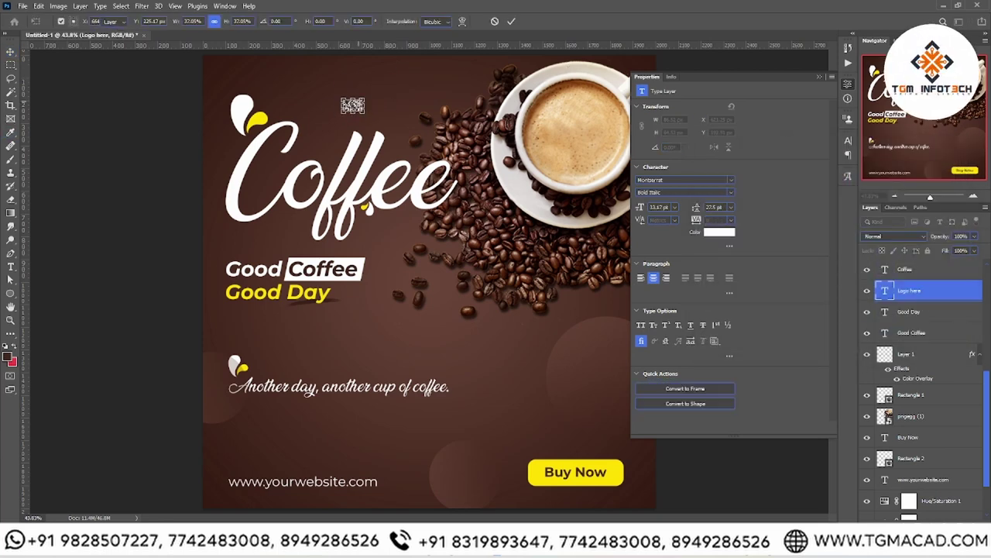
- Nudge the Logo here text into the poster's top-left corner
{"action": "key", "text": "shift+Up"}
{"action": "key", "text": "shift+Up"}
{"action": "key", "text": "shift+Up"}
{"action": "key", "text": "shift+Up"}
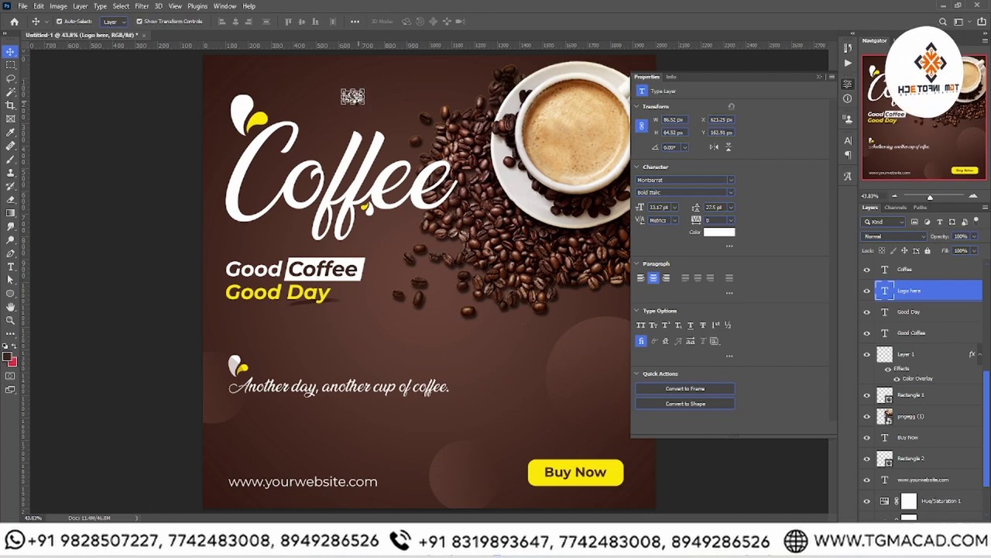
{"action": "key", "text": "shift+Up"}
{"action": "key", "text": "shift+Up"}
{"action": "key", "text": "shift+Up"}
{"action": "key", "text": "shift+Up"}
{"action": "key", "text": "shift+Up"}
{"action": "key", "text": "shift+Up"}
{"action": "key", "text": "shift+Up"}
{"action": "key", "text": "shift+Up"}
{"action": "key", "text": "shift+Left"}
{"action": "key", "text": "shift+Left"}
{"action": "key", "text": "shift+Left"}
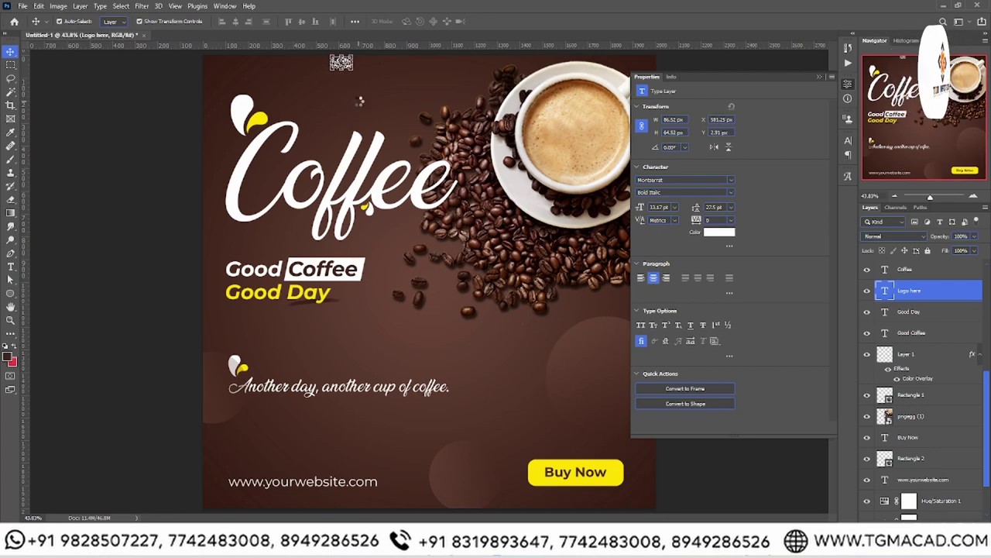
{"action": "key", "text": "shift+Left"}
{"action": "key", "text": "shift+Left"}
{"action": "key", "text": "shift+Left"}
{"action": "key", "text": "shift+Left"}
{"action": "key", "text": "shift+Left"}
{"action": "key", "text": "shift+Left"}
{"action": "key", "text": "shift+Left"}
{"action": "key", "text": "shift+Left"}
{"action": "key", "text": "shift+Left"}
{"action": "key", "text": "shift+Left"}
{"action": "key", "text": "shift+Left"}
{"action": "key", "text": "shift+Left"}
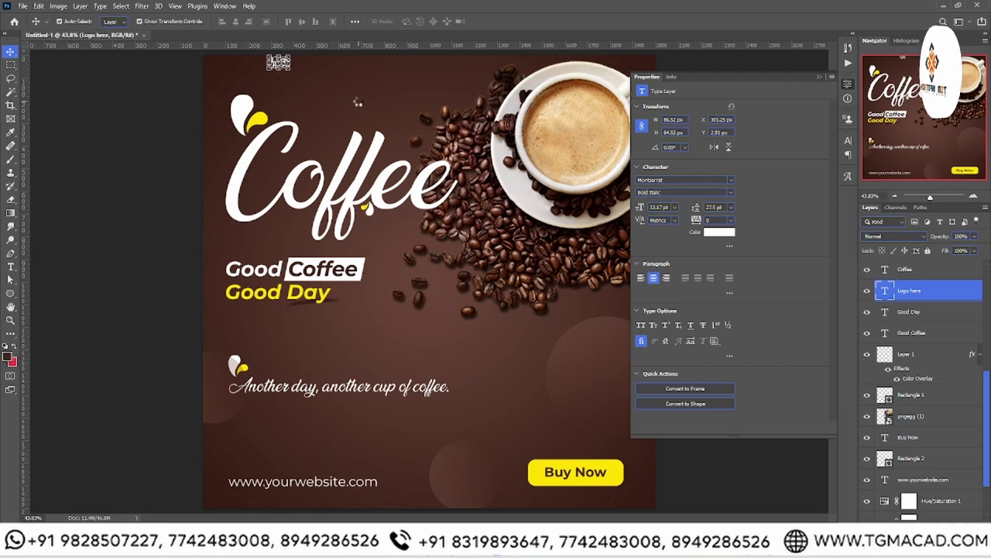
{"action": "key", "text": "shift+Left"}
{"action": "key", "text": "shift+Left"}
{"action": "key", "text": "shift+Left"}
{"action": "key", "text": "shift+Left"}
{"action": "key", "text": "shift+Left"}
{"action": "key", "text": "shift+Left"}
{"action": "key", "text": "shift+Left"}
{"action": "key", "text": "shift+Left"}
{"action": "key", "text": "shift+Left"}
{"action": "key", "text": "shift+Down"}
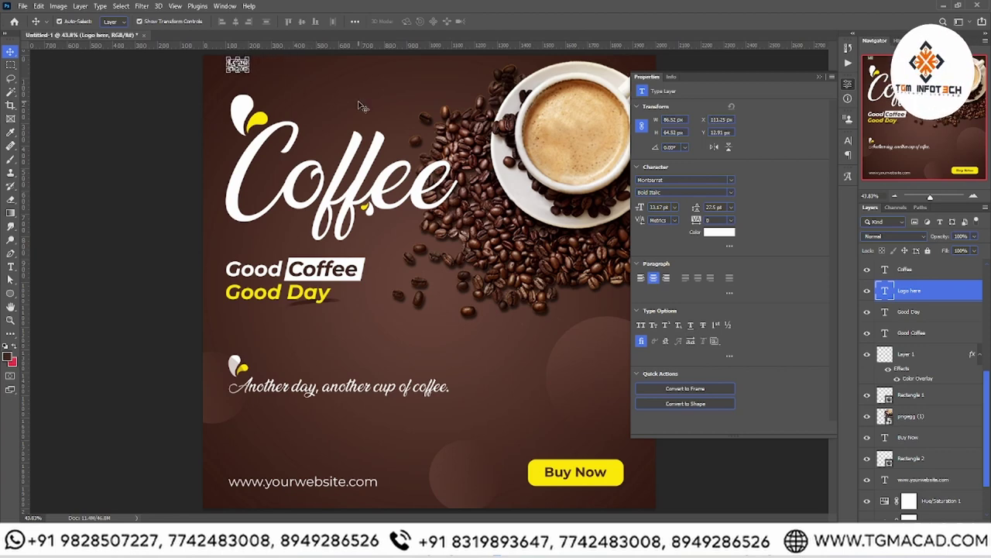
{"action": "key", "text": "shift+Down"}
{"action": "key", "text": "shift+Down"}
{"action": "key", "text": "shift+Down"}
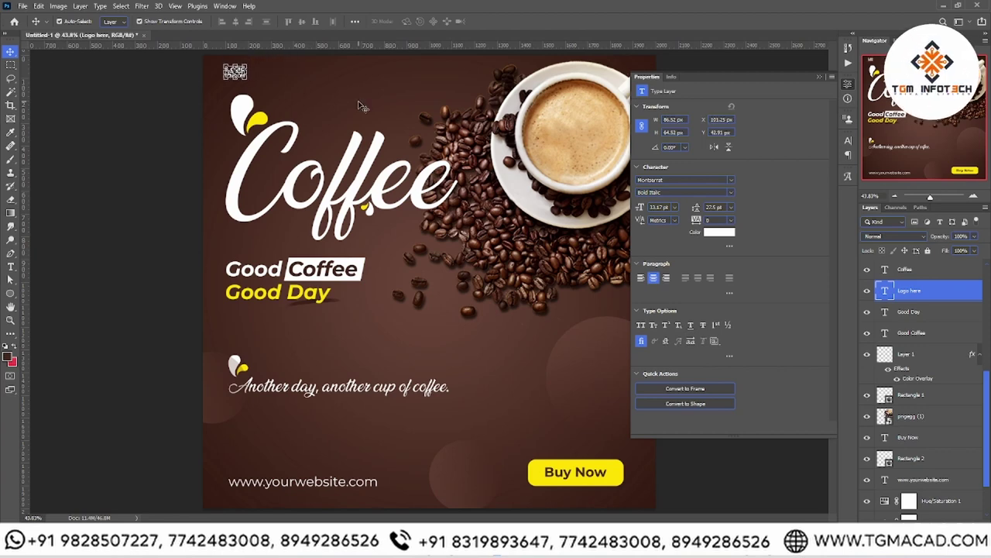
{"action": "key", "text": "shift+Down"}
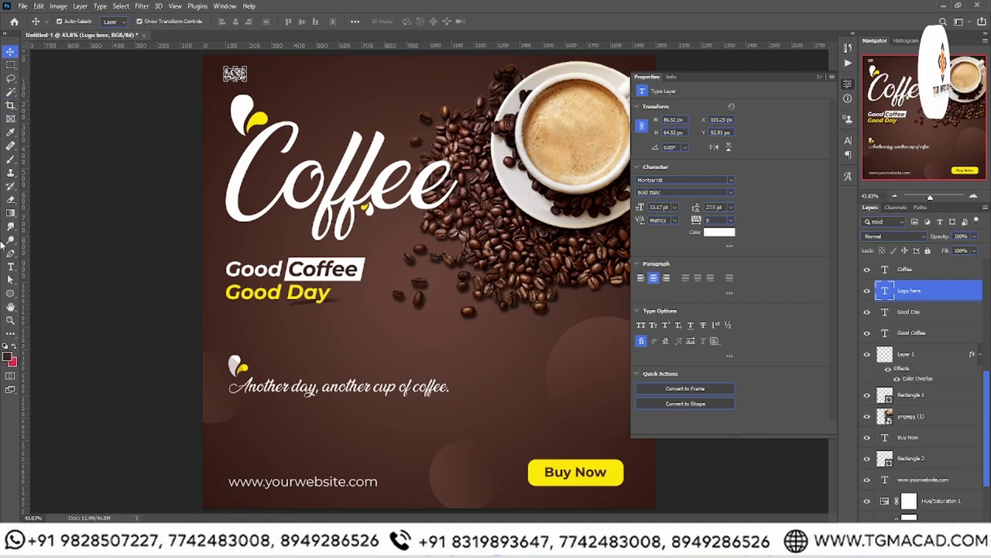
- Zoom out to check the post and close the floating type Properties panel
{"action": "left_click", "coordinate": [10, 319]}
{"action": "mouse_move", "coordinate": [349, 313]}
{"action": "left_mouse_down"}
{"action": "mouse_move", "coordinate": [299, 314]}
{"action": "mouse_move", "coordinate": [464, 331]}
{"action": "left_mouse_up"}
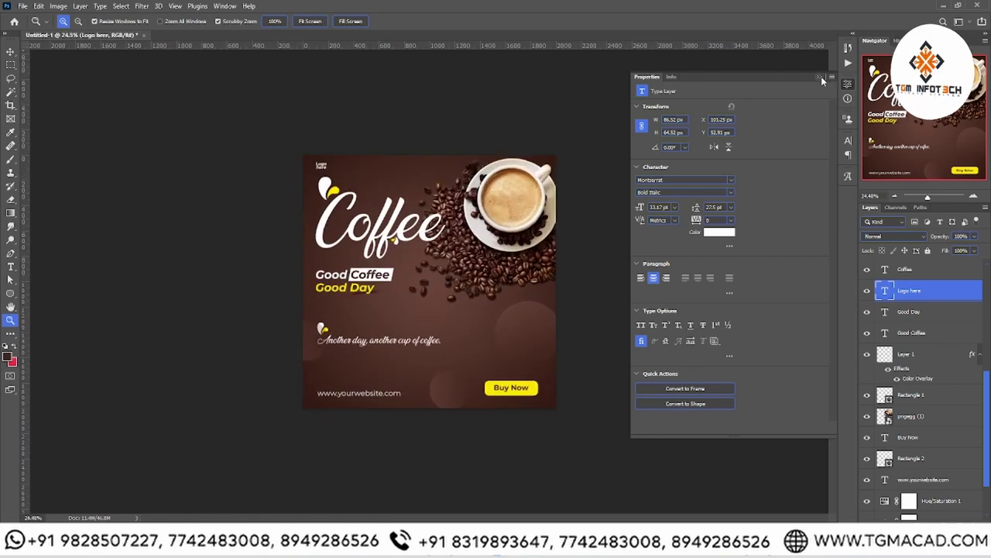
{"action": "left_click", "coordinate": [821, 76]}
{"action": "left_click_drag", "start_coordinate": [553, 252], "coordinate": [587, 262]}
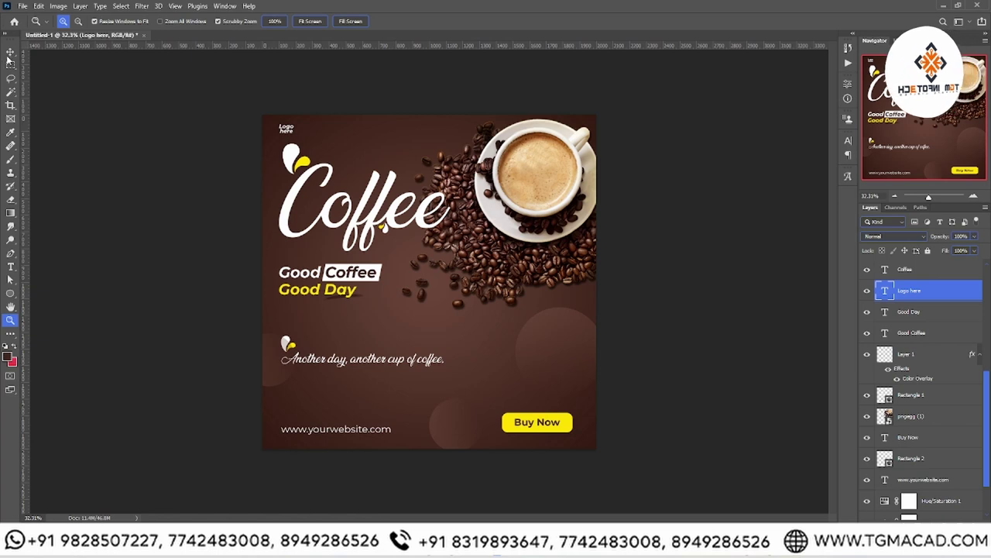
- Lower the coffee cup and beans image (pngegg (1)) slightly
{"action": "left_click", "coordinate": [10, 51]}
{"action": "left_click", "coordinate": [551, 232]}
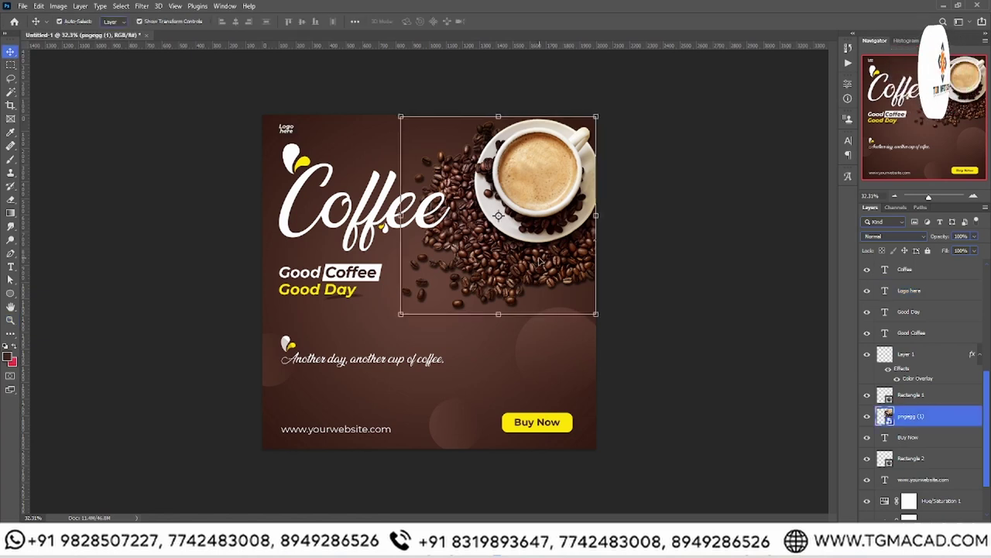
{"action": "left_click_drag", "start_coordinate": [544, 246], "coordinate": [540, 261]}
{"action": "key", "text": "shift+Down"}
{"action": "key", "text": "shift+Down"}
{"action": "key", "text": "shift+Down"}
{"action": "key", "text": "shift+Down"}
{"action": "key", "text": "shift+Down"}
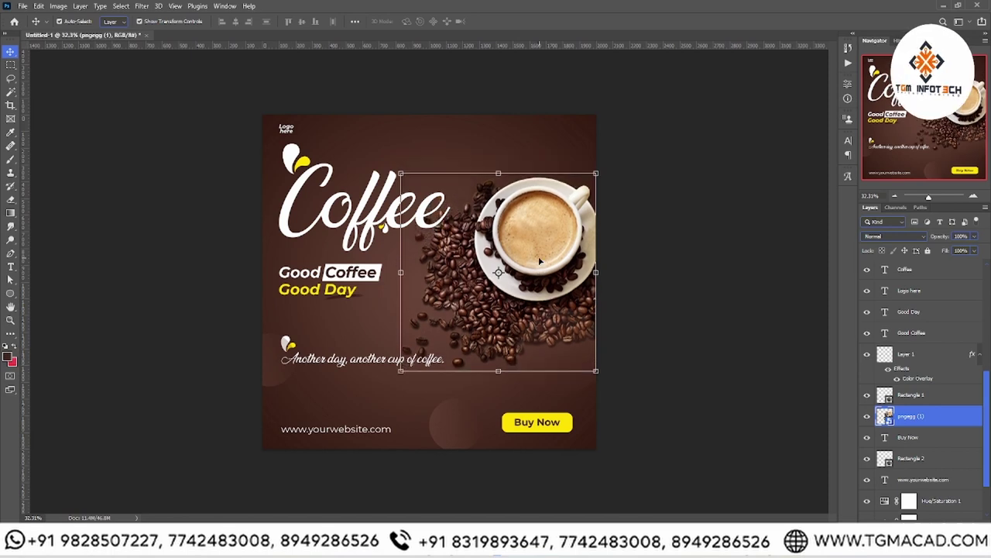
{"action": "key", "text": "shift+Down"}
{"action": "key", "text": "shift+Down"}
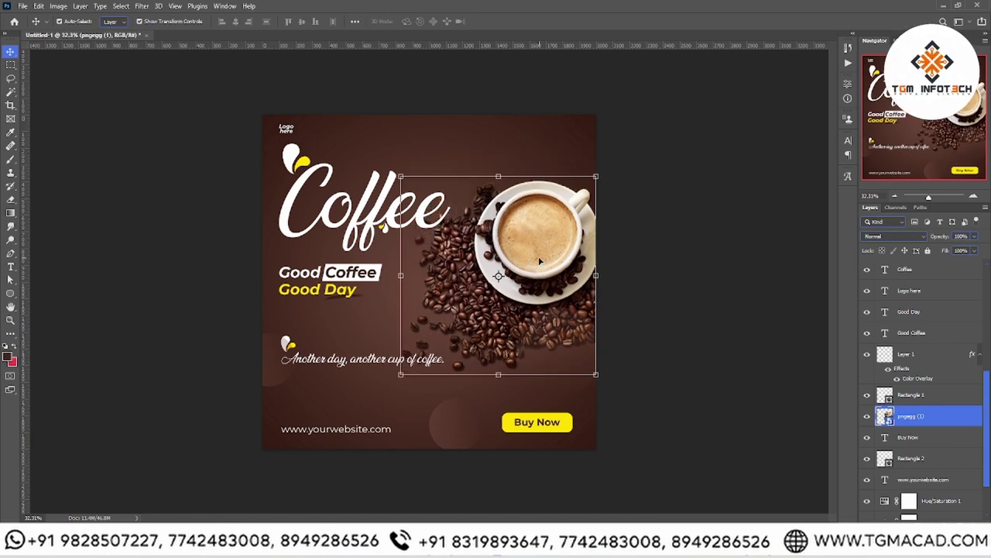
{"action": "key", "text": "shift+Down"}
{"action": "key", "text": "shift+Down"}
{"action": "key", "text": "shift+Down"}
{"action": "key", "text": "shift+Down"}
{"action": "key", "text": "shift+Down"}
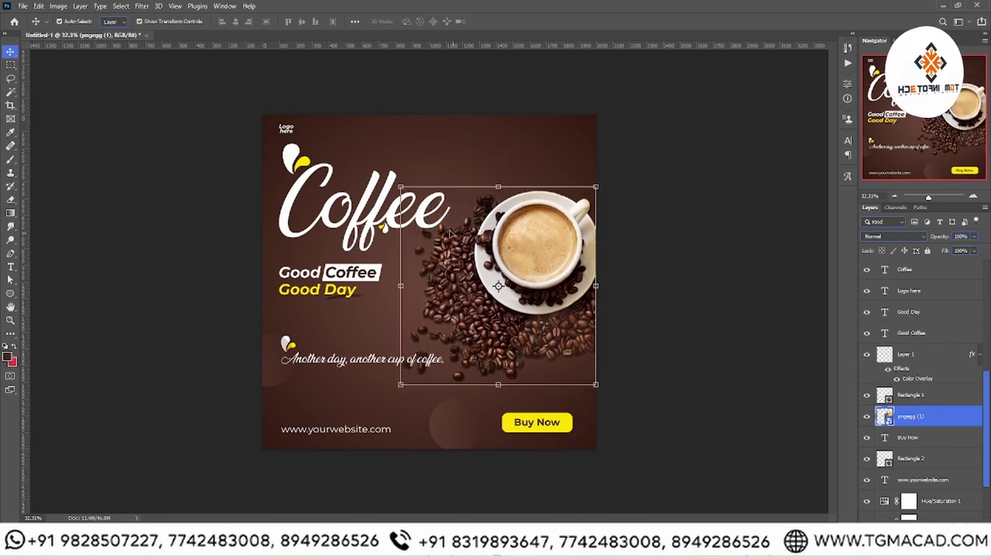
- Nudge the Logo here text right into the poster's top-right corner
{"action": "left_click", "coordinate": [289, 131]}
{"action": "key", "text": "shift+Right"}
{"action": "key", "text": "shift+Right"}
{"action": "key", "text": "shift+Right"}
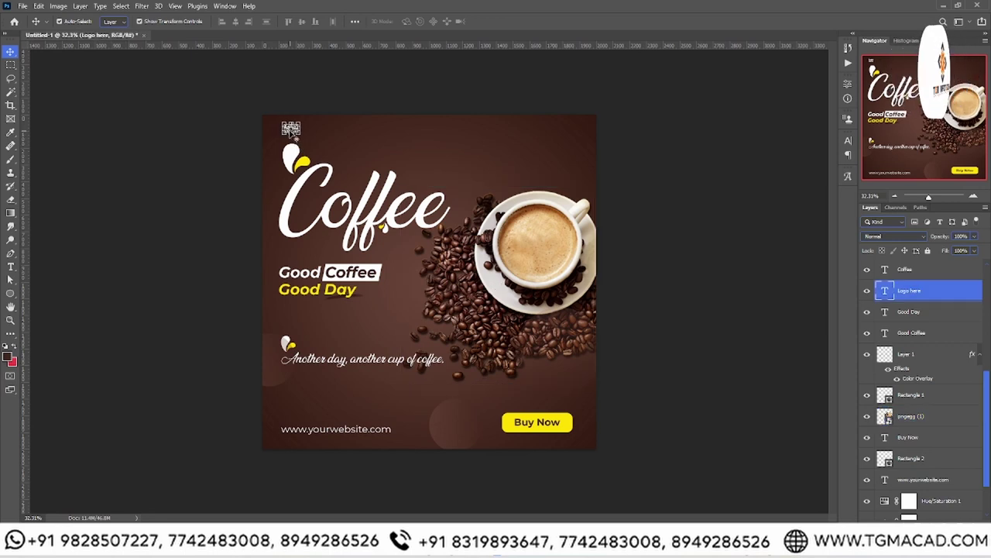
{"action": "key", "text": "shift+Right"}
{"action": "key", "text": "shift+Right"}
{"action": "key", "text": "shift+Right"}
{"action": "key", "text": "shift+Right"}
{"action": "key", "text": "shift+Right"}
{"action": "key", "text": "shift+Right"}
{"action": "key", "text": "shift+Right"}
{"action": "key", "text": "shift+Right"}
{"action": "key", "text": "shift+Right"}
{"action": "key", "text": "shift+Right"}
{"action": "key", "text": "shift+Right"}
{"action": "key", "text": "shift+Right"}
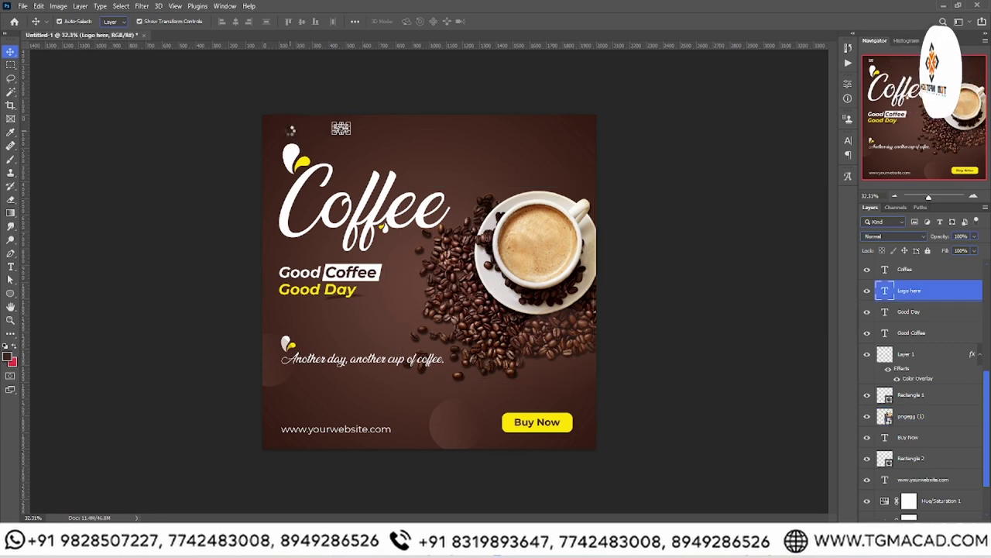
{"action": "key", "text": "shift+Right"}
{"action": "key", "text": "shift+Right"}
{"action": "key", "text": "shift+Right"}
{"action": "key", "text": "shift+Right"}
{"action": "key", "text": "shift+Right"}
{"action": "key", "text": "shift+Right"}
{"action": "key", "text": "shift+Right"}
{"action": "key", "text": "shift+Right"}
{"action": "key", "text": "shift+Right"}
{"action": "key", "text": "shift+Right"}
{"action": "key", "text": "shift+Right"}
{"action": "key", "text": "shift+Right"}
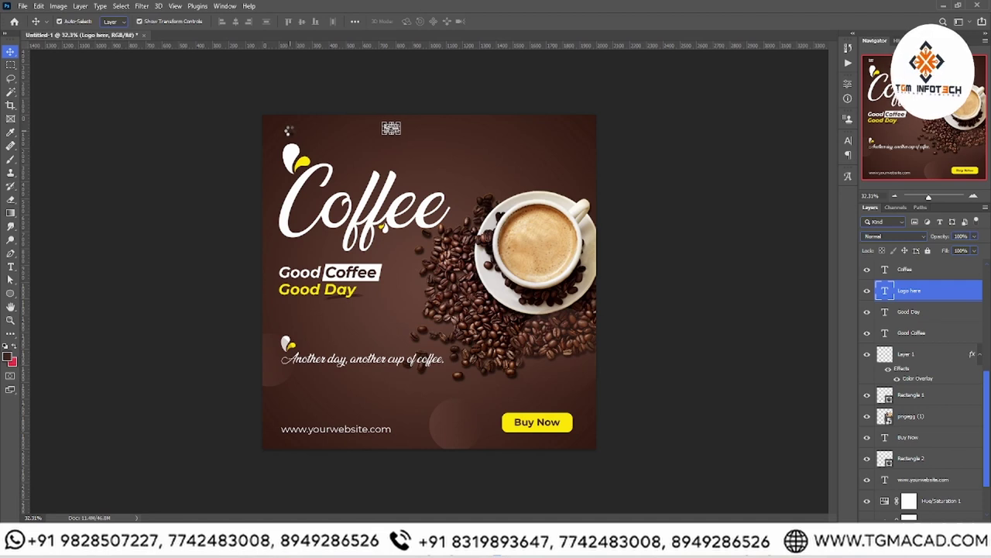
{"action": "key", "text": "shift+Right"}
{"action": "key", "text": "shift+Right"}
{"action": "key", "text": "shift+Right"}
{"action": "key", "text": "shift+Right"}
{"action": "key", "text": "shift+Right"}
{"action": "key", "text": "shift+Right"}
{"action": "key", "text": "shift+Right"}
{"action": "key", "text": "shift+Right"}
{"action": "key", "text": "shift+Right"}
{"action": "key", "text": "shift+Right"}
{"action": "key", "text": "shift+Right"}
{"action": "key", "text": "shift+Right"}
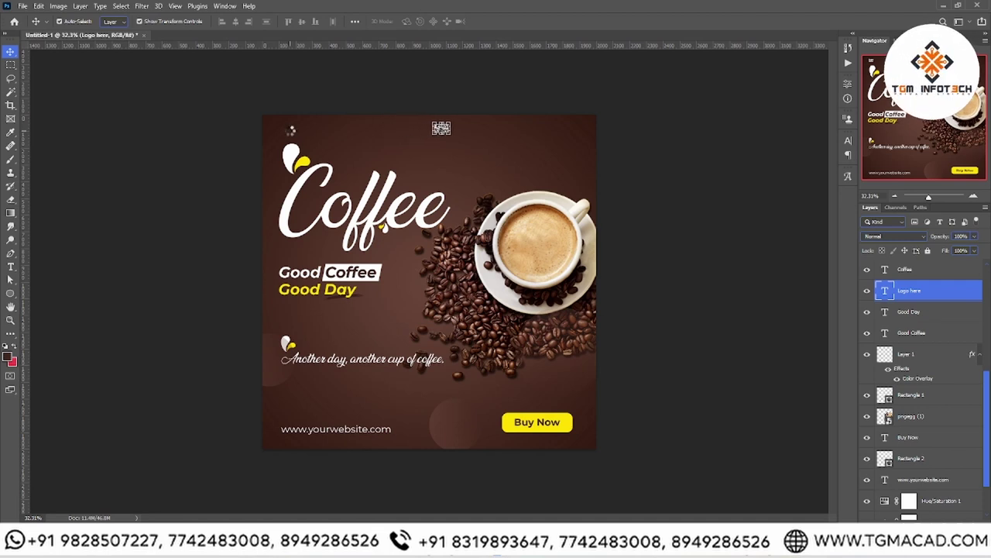
{"action": "key", "text": "shift+Right"}
{"action": "key", "text": "shift+Right"}
{"action": "key", "text": "shift+Right"}
{"action": "key", "text": "shift+Right"}
{"action": "key", "text": "shift+Right"}
{"action": "key", "text": "shift+Right"}
{"action": "key", "text": "shift+Right"}
{"action": "key", "text": "shift+Right"}
{"action": "key", "text": "shift+Right"}
{"action": "key", "text": "shift+Right"}
{"action": "key", "text": "shift+Right"}
{"action": "key", "text": "shift+Right"}
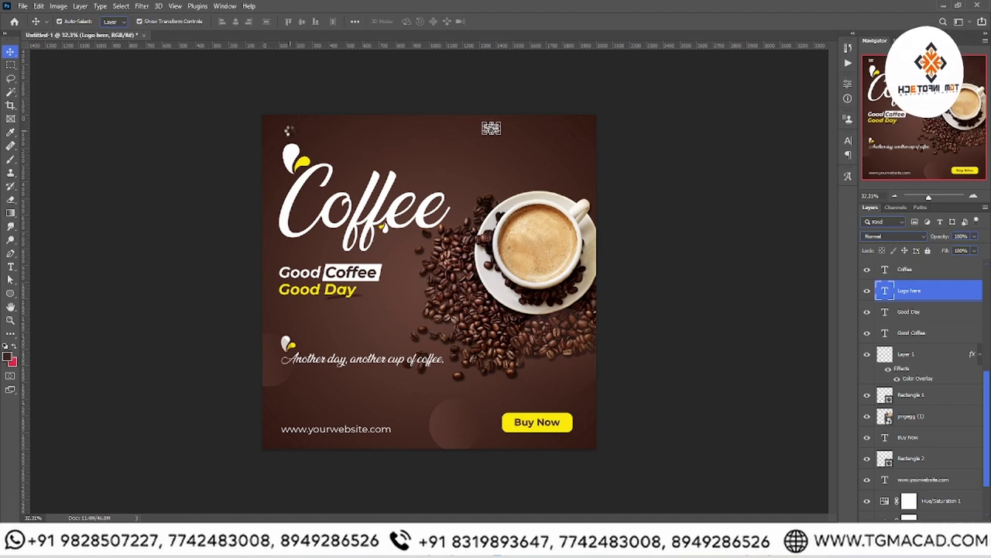
{"action": "key", "text": "shift+Right"}
{"action": "key", "text": "shift+Right"}
{"action": "key", "text": "shift+Right"}
{"action": "key", "text": "shift+Right"}
{"action": "key", "text": "shift+Right"}
{"action": "key", "text": "shift+Right"}
{"action": "key", "text": "shift+Right"}
{"action": "key", "text": "shift+Right"}
{"action": "key", "text": "shift+Right"}
{"action": "key", "text": "shift+Right"}
{"action": "key", "text": "shift+Right"}
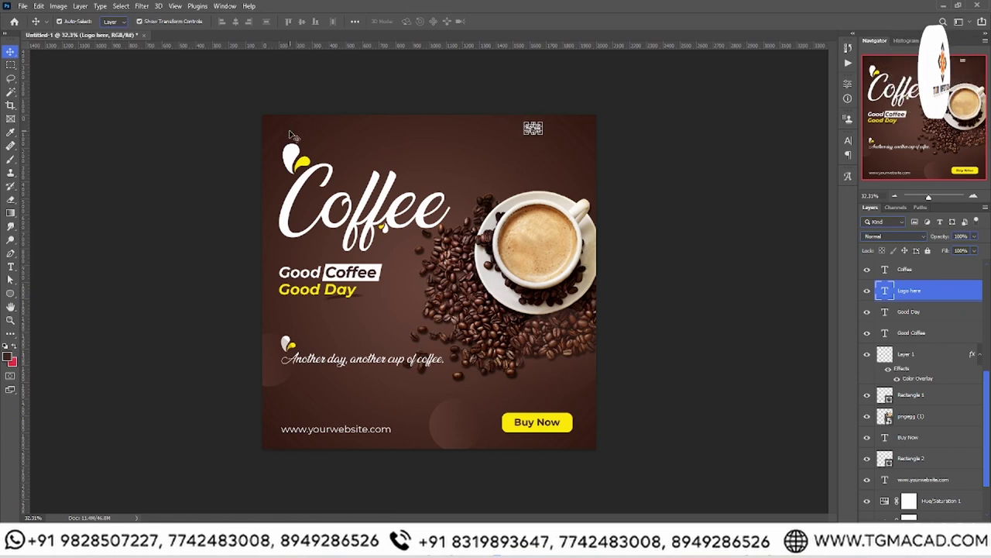
{"action": "key", "text": "shift+Right"}
{"action": "key", "text": "shift+Right"}
{"action": "key", "text": "shift+Right"}
{"action": "key", "text": "shift+Right"}
{"action": "key", "text": "shift+Right"}
{"action": "key", "text": "shift+Right"}
{"action": "key", "text": "shift+Right"}
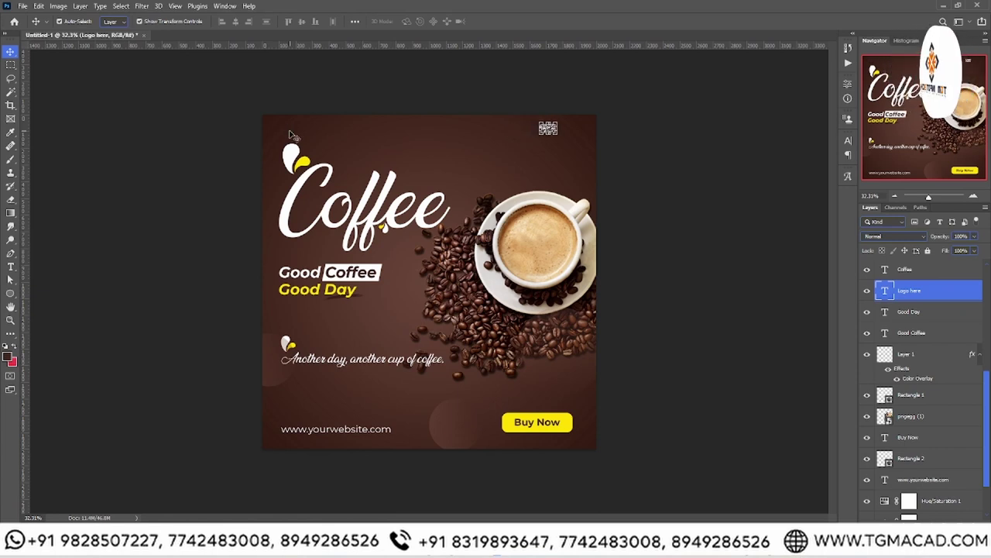
{"action": "key", "text": "shift+Right"}
{"action": "key", "text": "shift+Right"}
{"action": "key", "text": "shift+Right"}
{"action": "key", "text": "shift+Right"}
{"action": "key", "text": "shift+Right"}
{"action": "key", "text": "shift+Right"}
{"action": "key", "text": "shift+Right"}
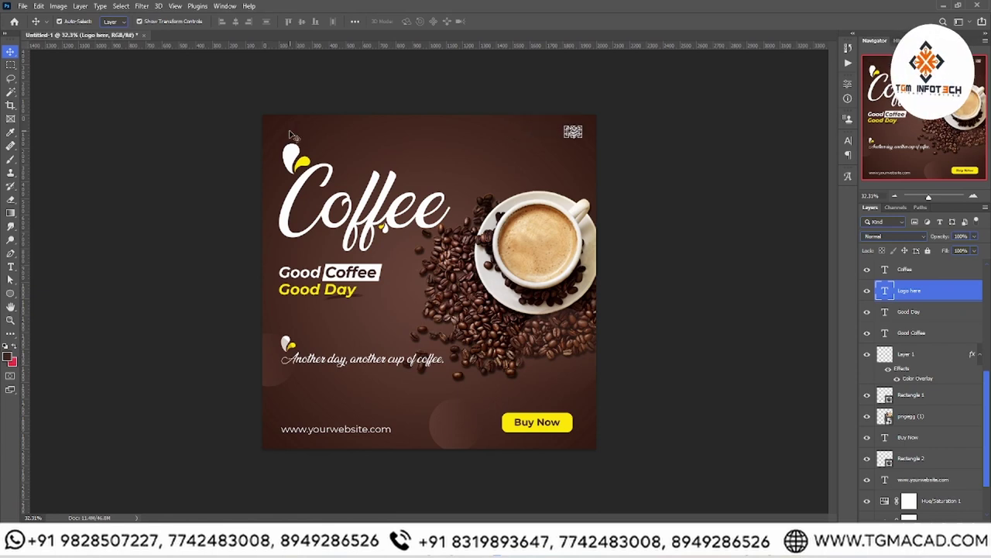
{"action": "left_click", "coordinate": [722, 283]}
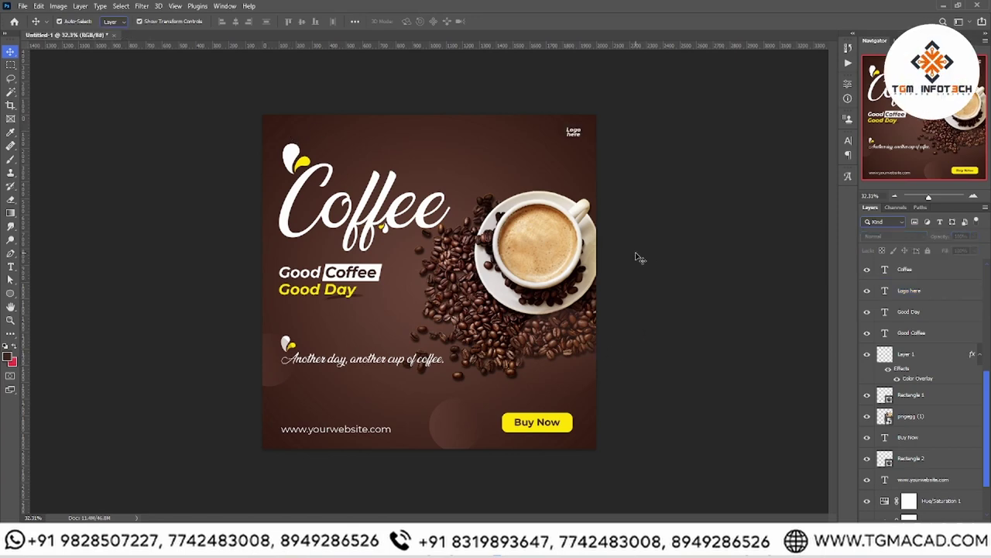
- Drag the Ellipse 1 circle from below the beans to the top edge, left of Logo here
{"action": "left_click", "coordinate": [10, 320]}
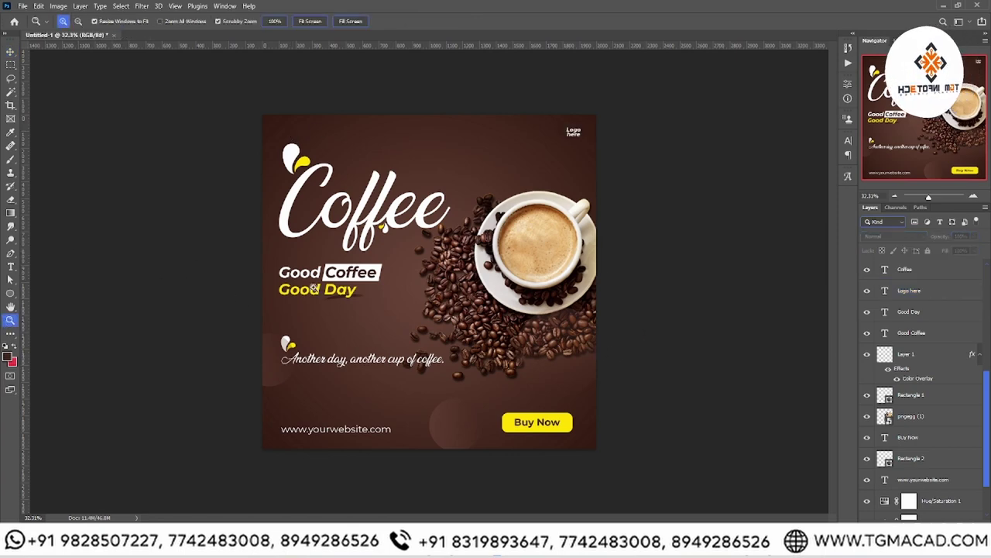
{"action": "left_click_drag", "start_coordinate": [438, 292], "coordinate": [475, 286]}
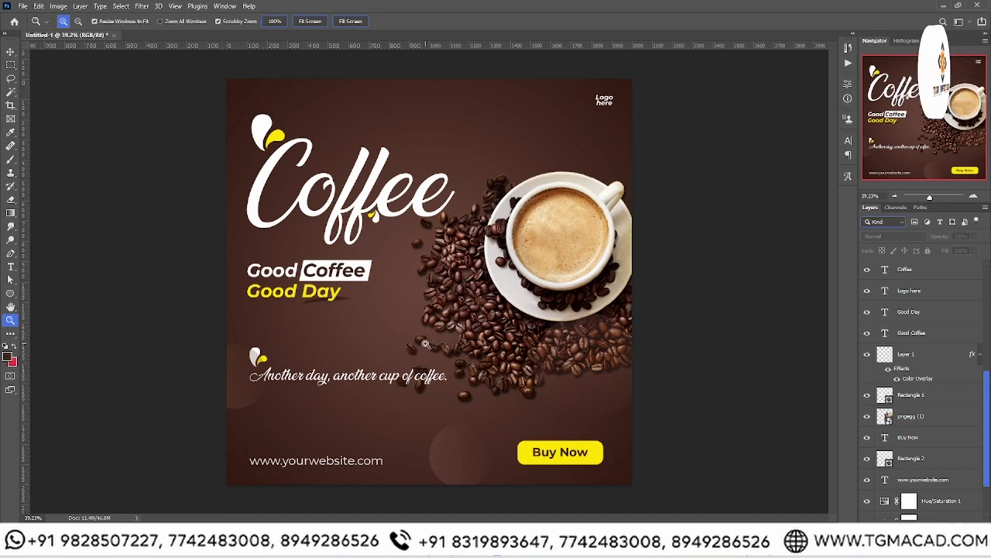
{"action": "left_click", "coordinate": [10, 51]}
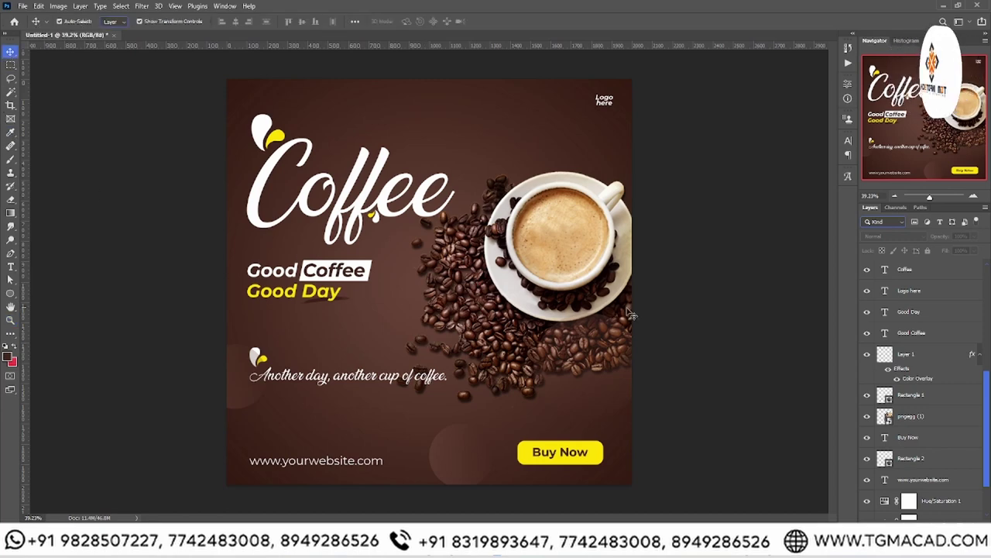
{"action": "left_click", "coordinate": [629, 387]}
{"action": "left_click_drag", "start_coordinate": [612, 374], "coordinate": [511, 84]}
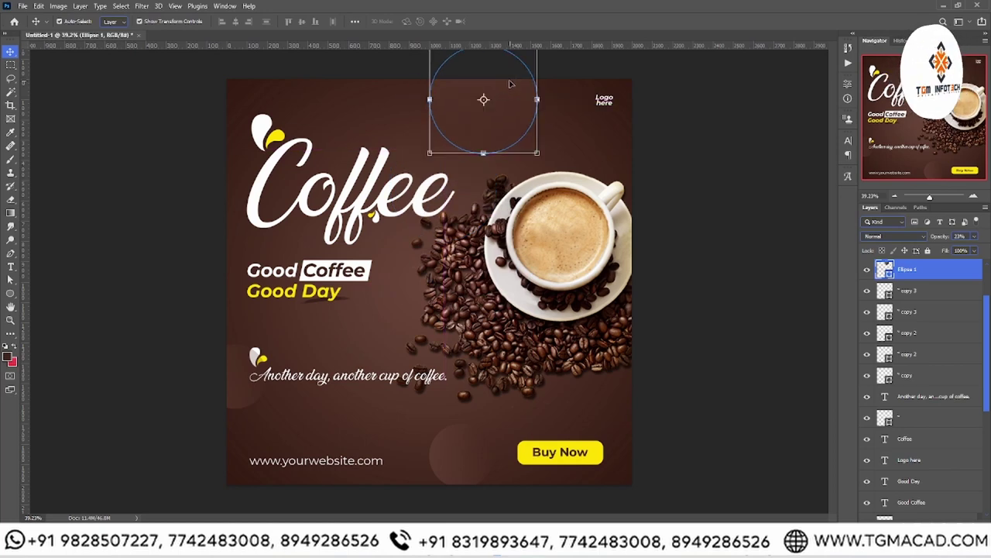
{"action": "left_click", "coordinate": [10, 319]}
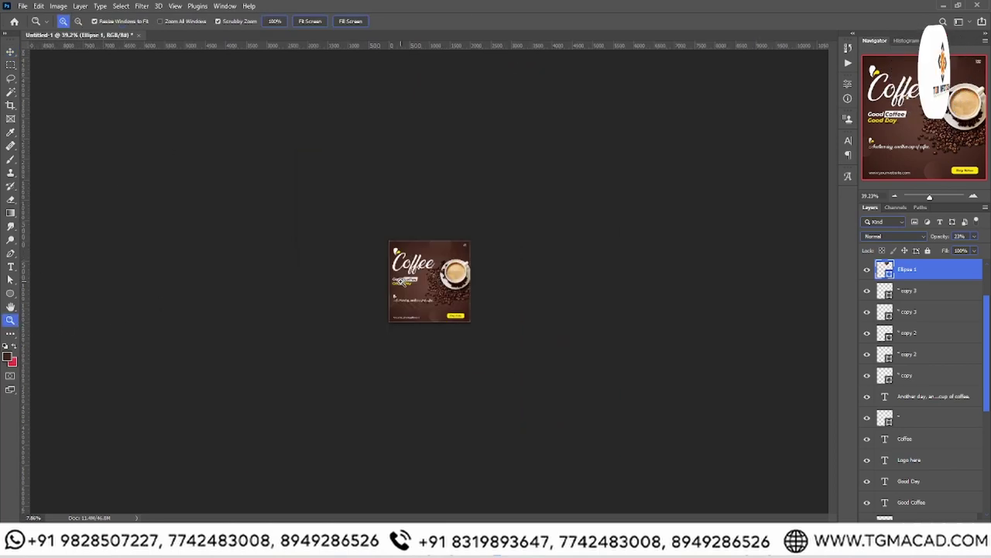